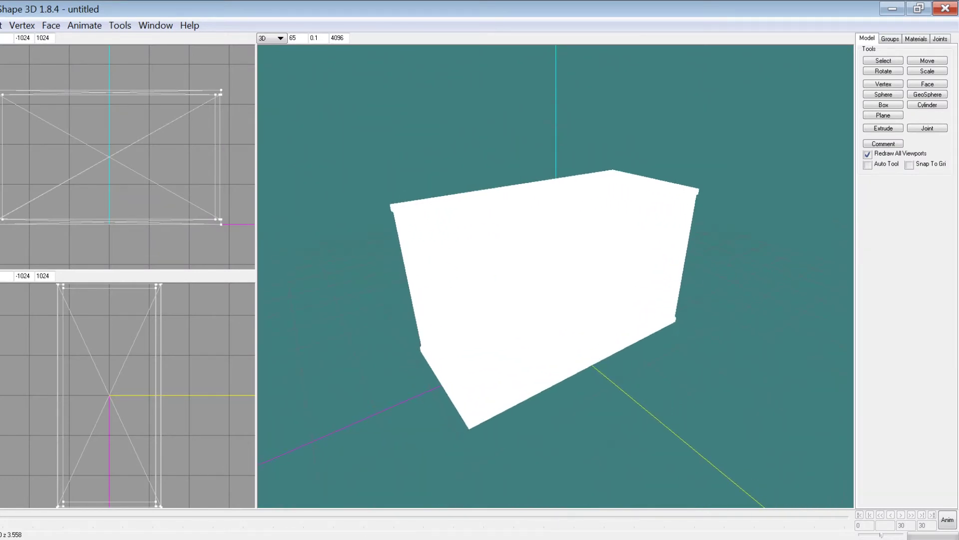
Step: Switch to Windows Explorer and delete r108.udas, r108.idx and the r108 folder from the 1 - 2018 SMD video Turorial folder
key("alt+Tab")
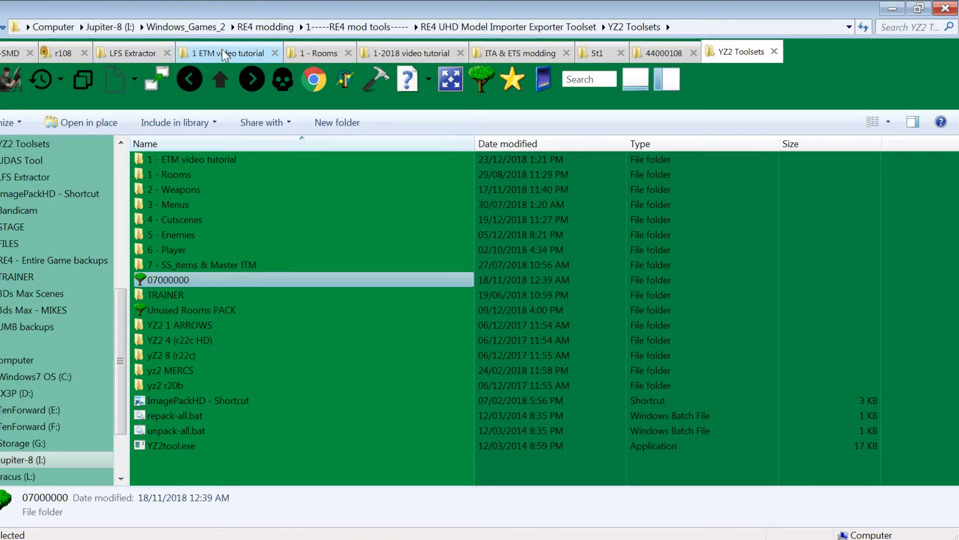
left_click(64, 55)
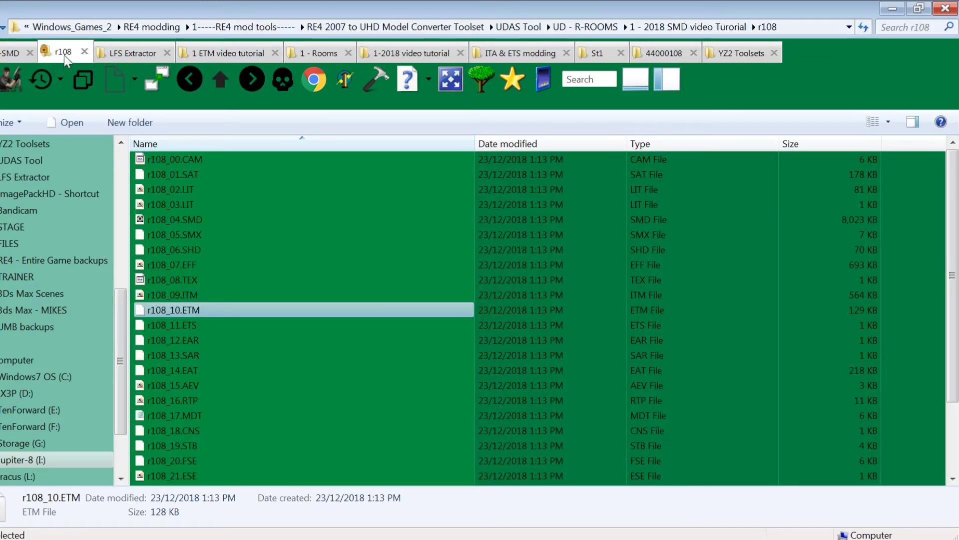
left_click(220, 78)
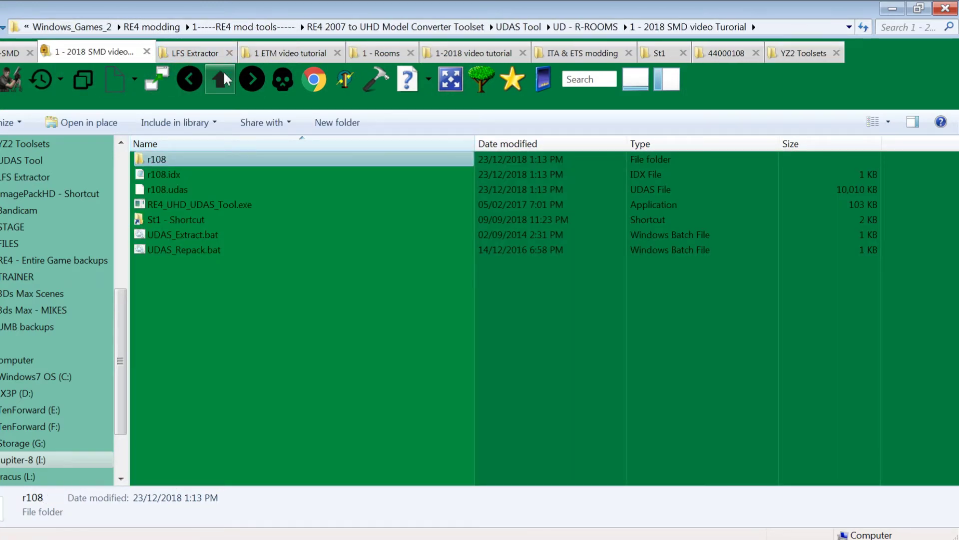
left_click(178, 190)
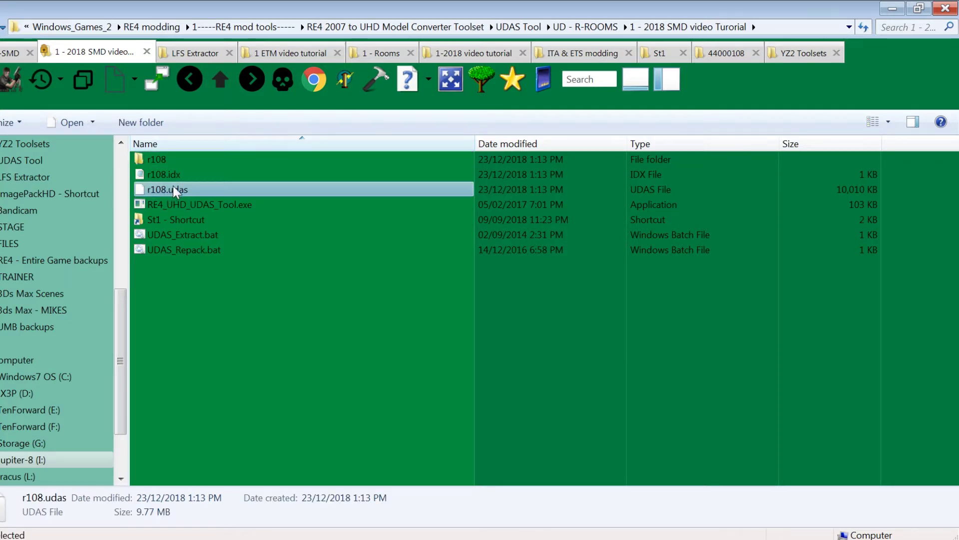
key("Delete")
key("Return")
left_click(167, 173)
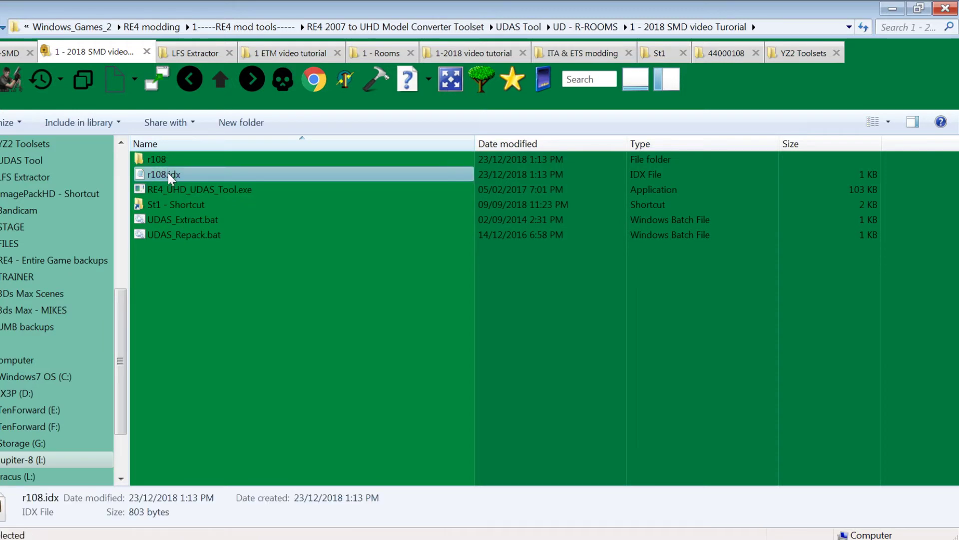
left_click(168, 162, "shift")
key("Delete")
key("Return")
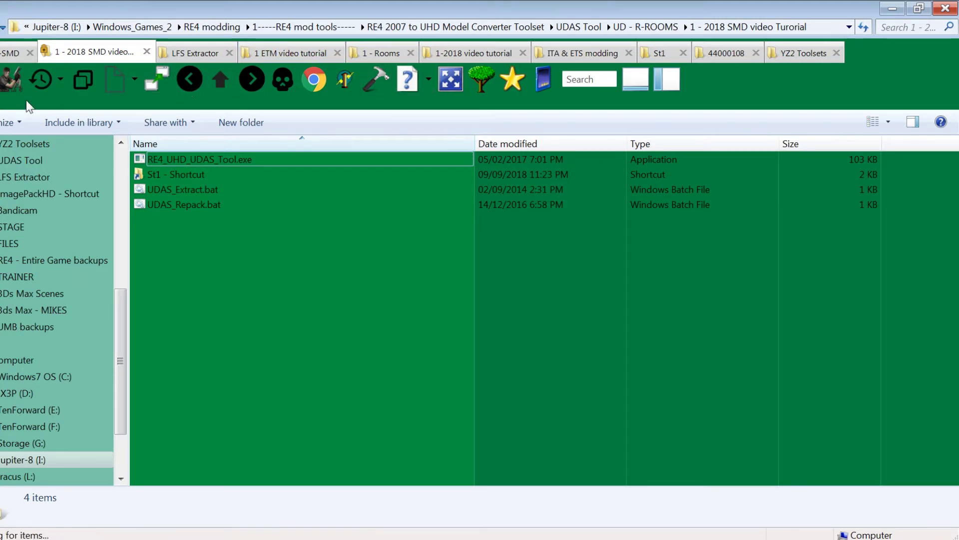
Step: Copy r108.udas.lfs from the BIO4\St1 folder of the Resident Evil 4 installation
left_click(2, 94)
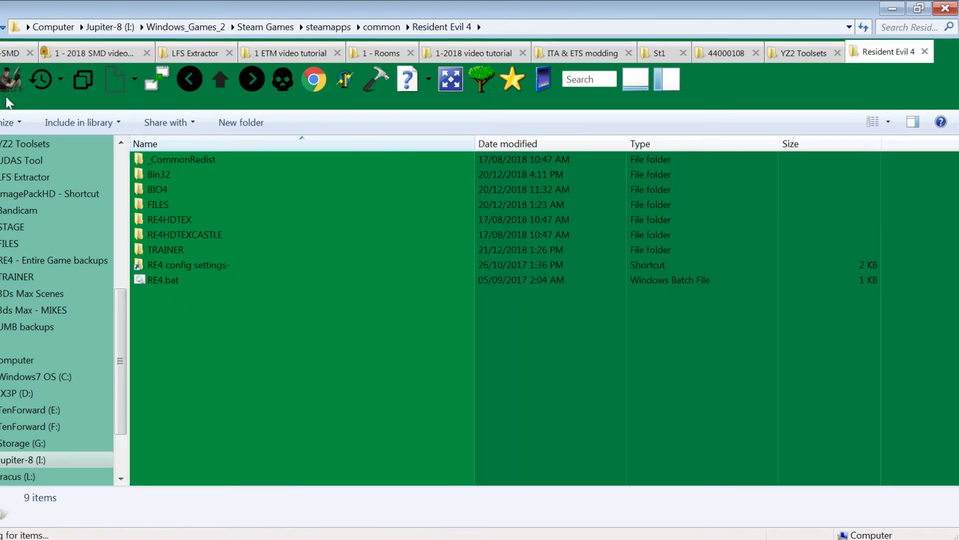
double_click(157, 189)
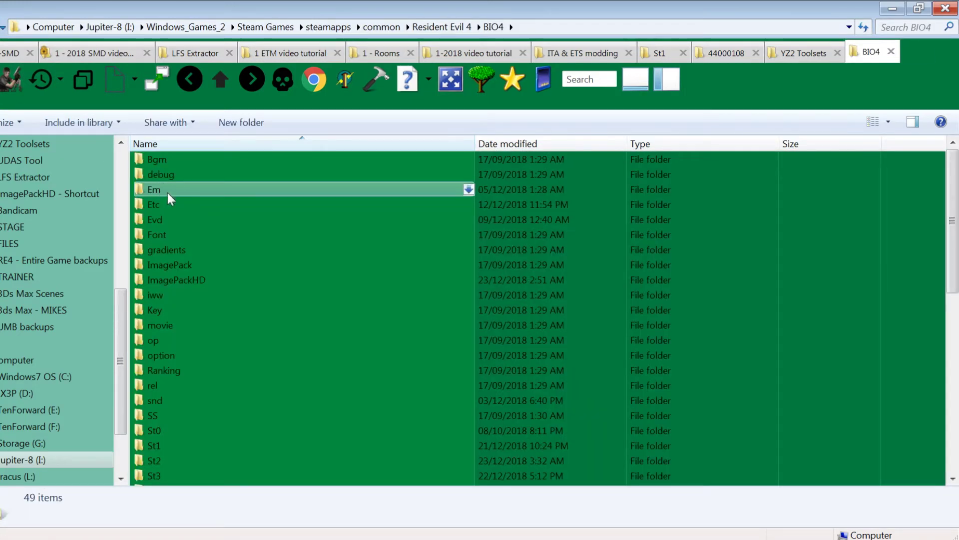
double_click(186, 445)
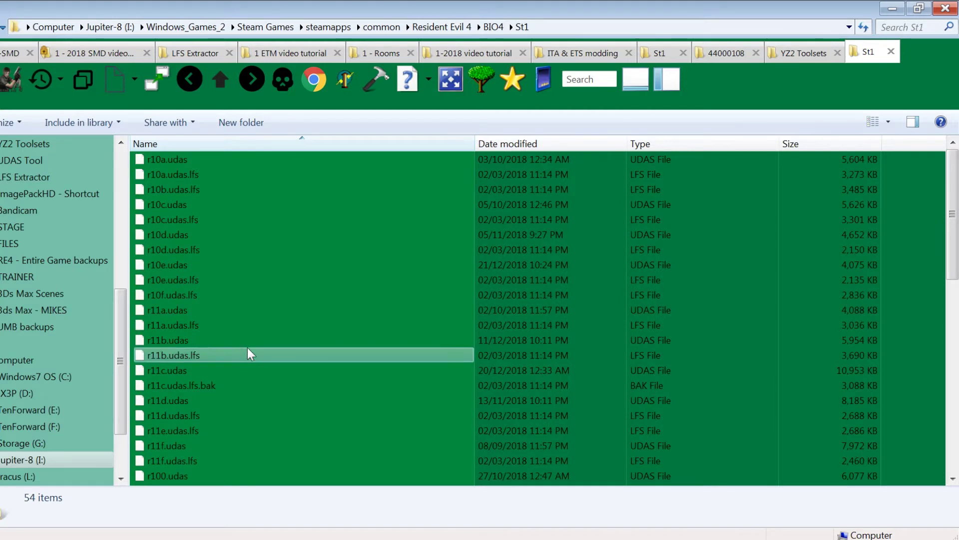
scroll(248, 348, "down", 1)
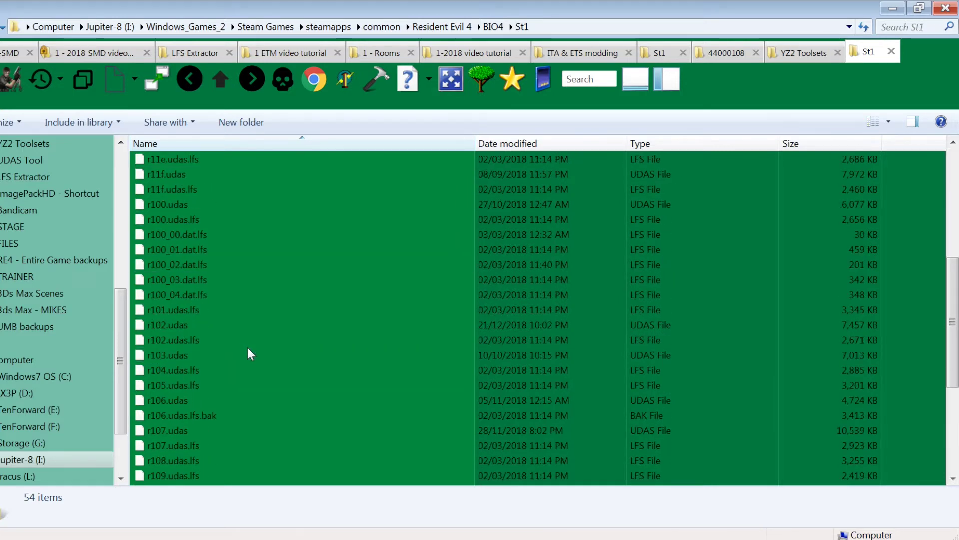
left_click(197, 461)
right_click(196, 462)
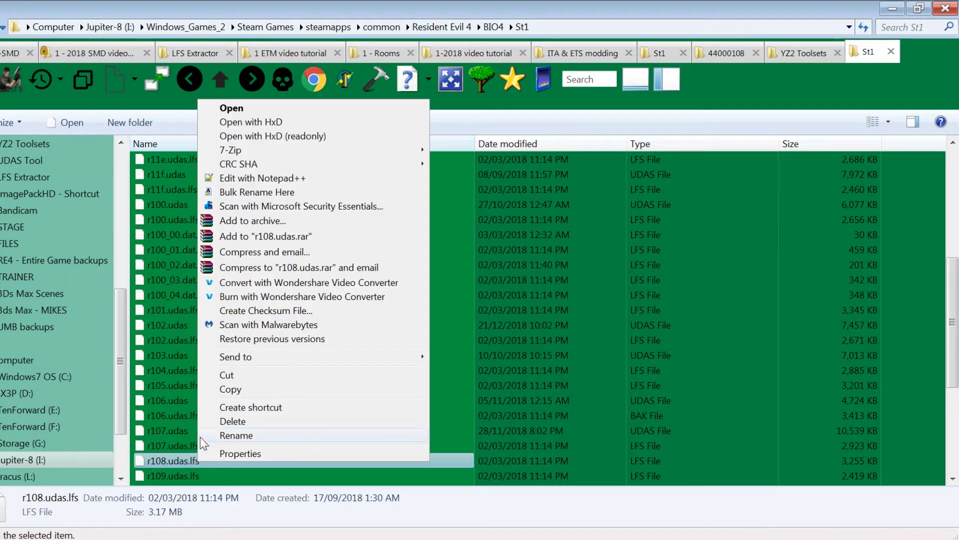
left_click(229, 390)
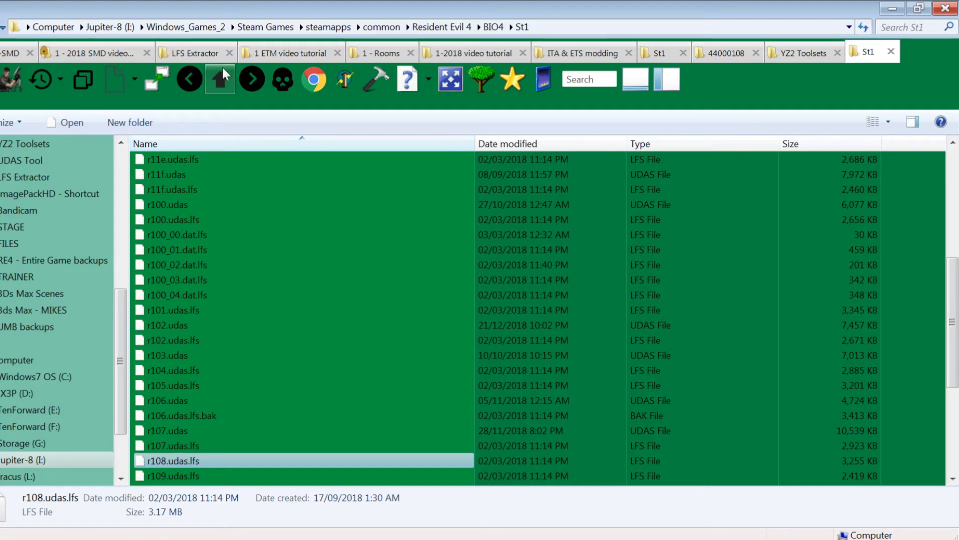
Step: Paste r108.udas.lfs into the LFS Extractor folder and extract it with RUN (2).bat
left_click(214, 53)
right_click(260, 346)
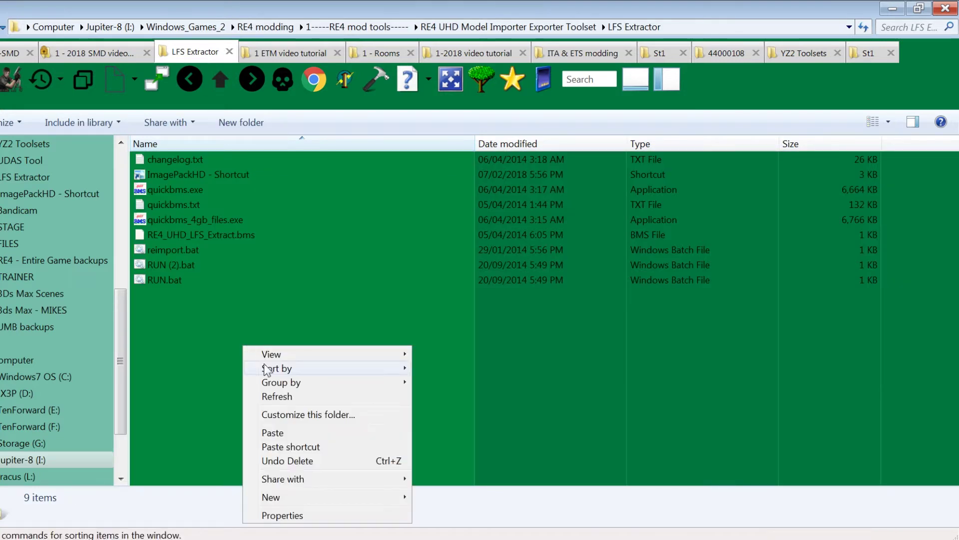
left_click(281, 432)
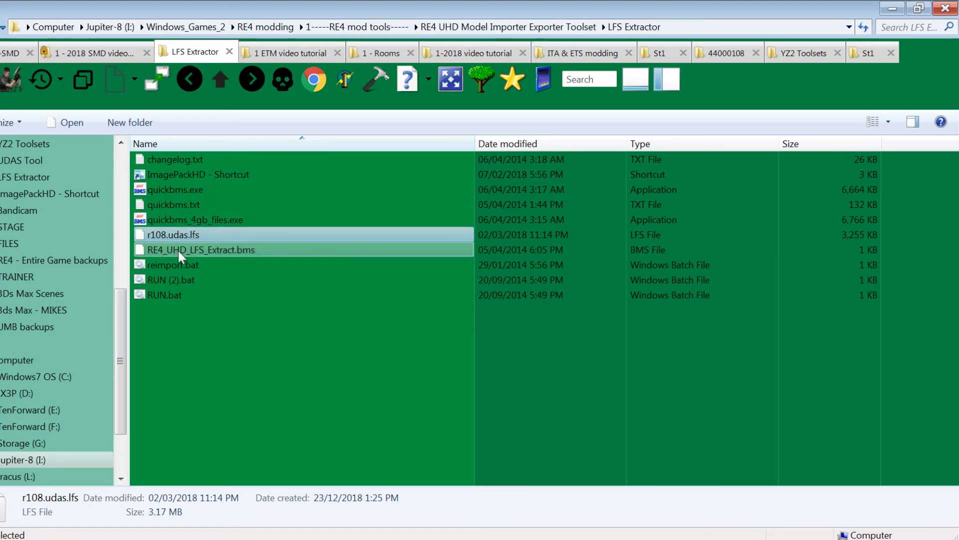
double_click(181, 280)
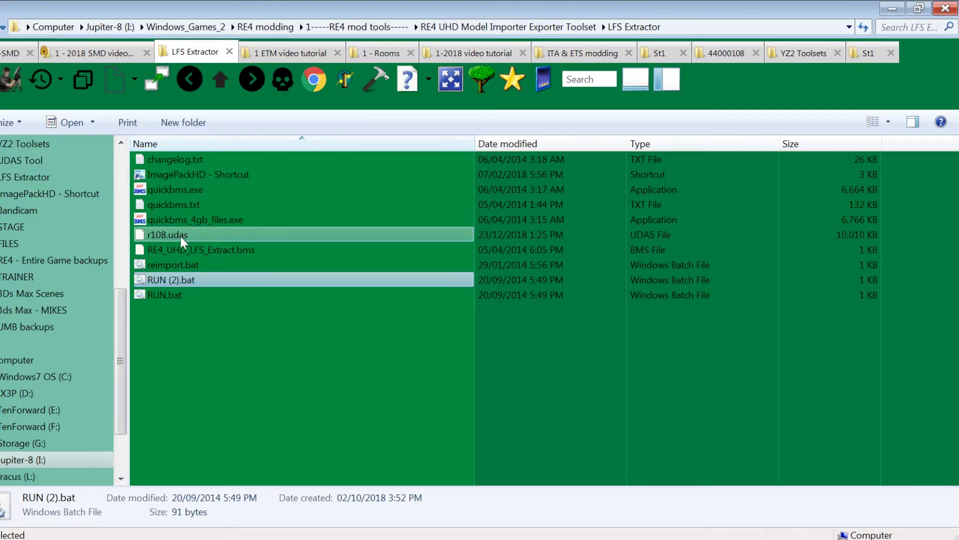
Step: Move the extracted r108.udas from the LFS Extractor folder into the 1 - 2018 SMD video Turorial folder
right_click(180, 235)
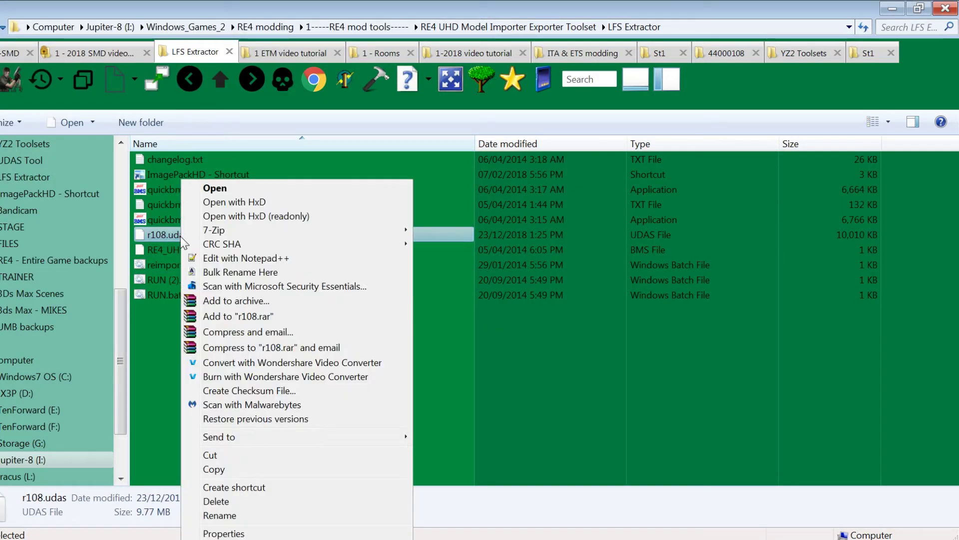
left_click(240, 456)
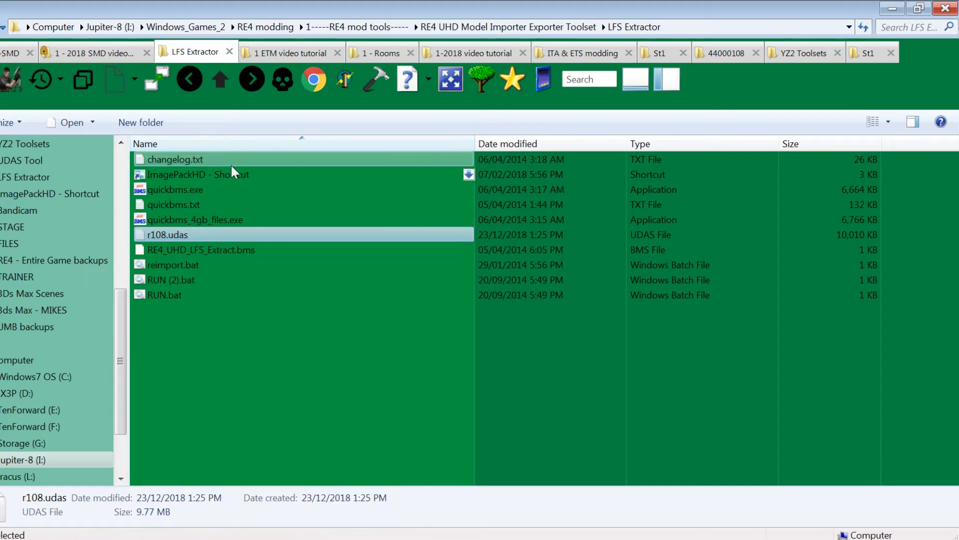
left_click(115, 61)
right_click(182, 280)
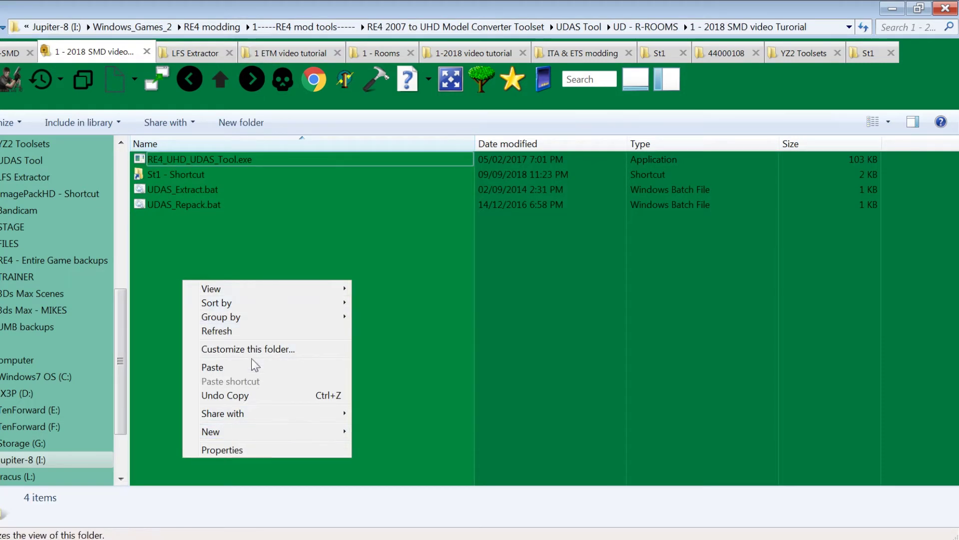
left_click(212, 369)
right_click(204, 369)
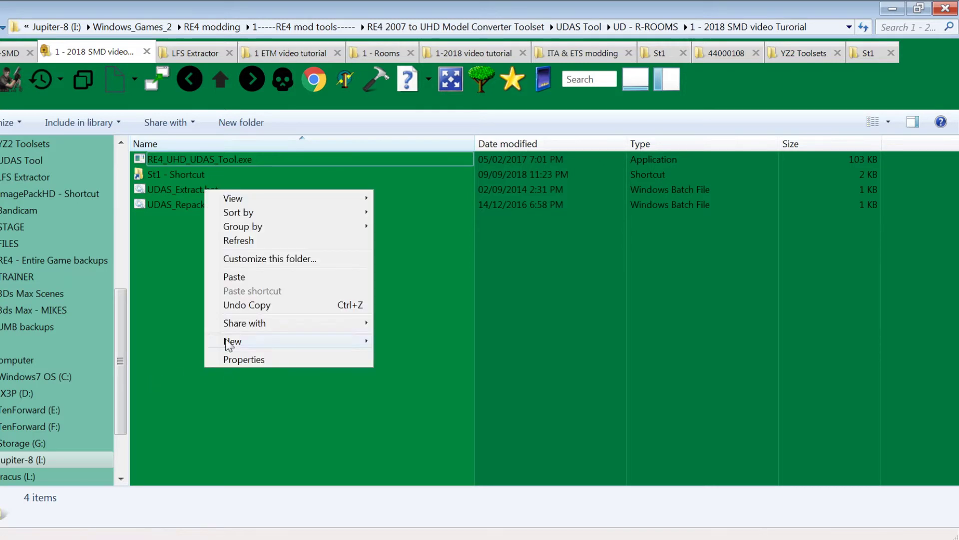
left_click(226, 278)
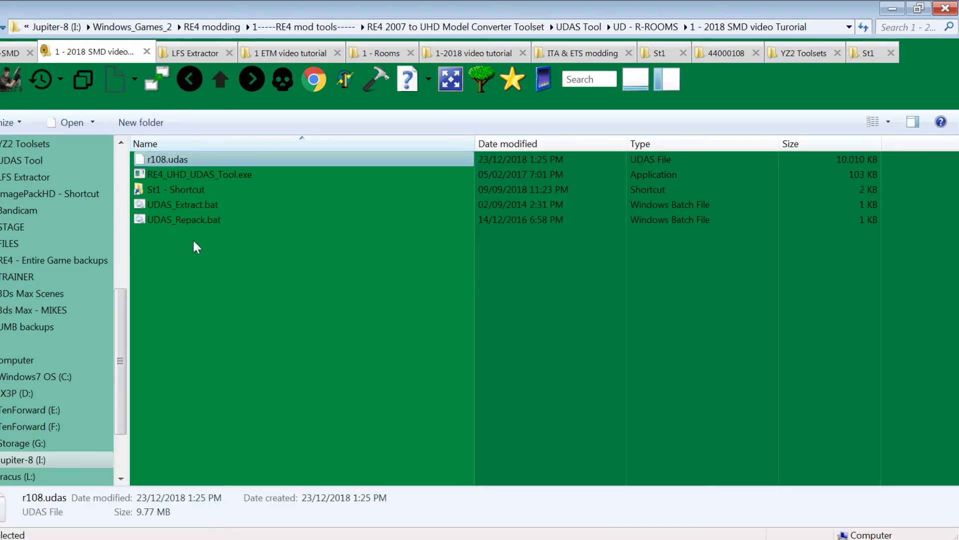
Step: Unpack r108.udas by running UDAS_Extract.bat
left_click(188, 204)
double_click(187, 198)
key("Return")
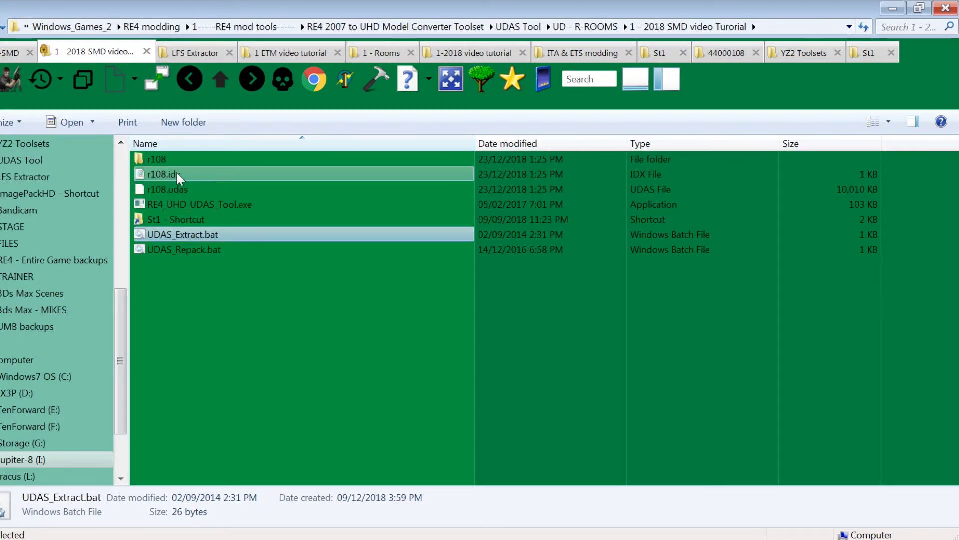
Step: Examine the file list in r108.idx, including the File_10 ETM entry, and close it
double_click(176, 172)
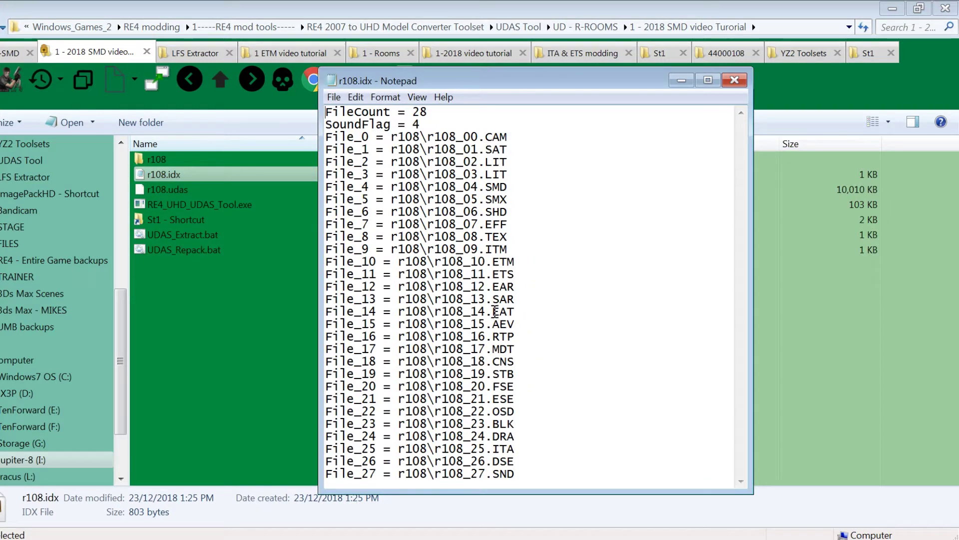
left_click_drag(521, 324, 460, 325)
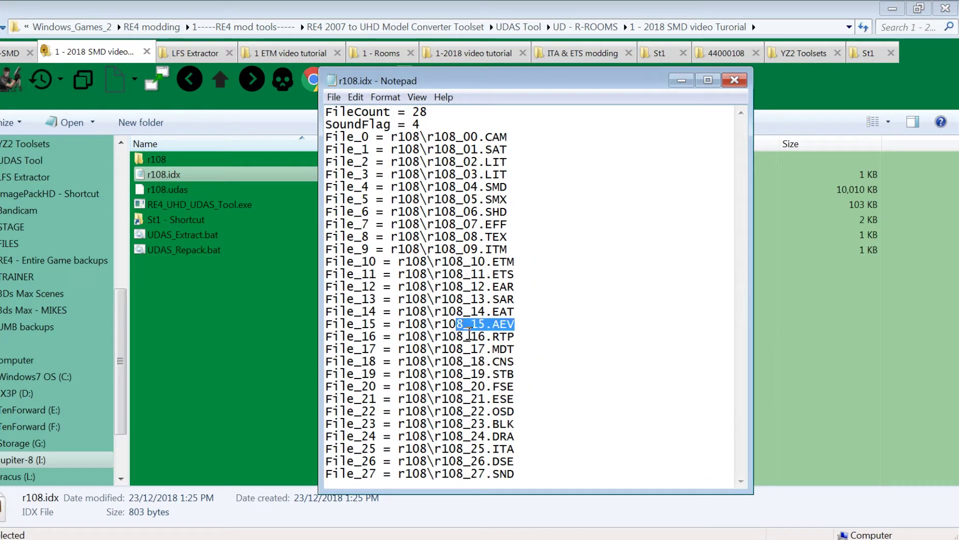
left_click_drag(510, 156, 470, 138)
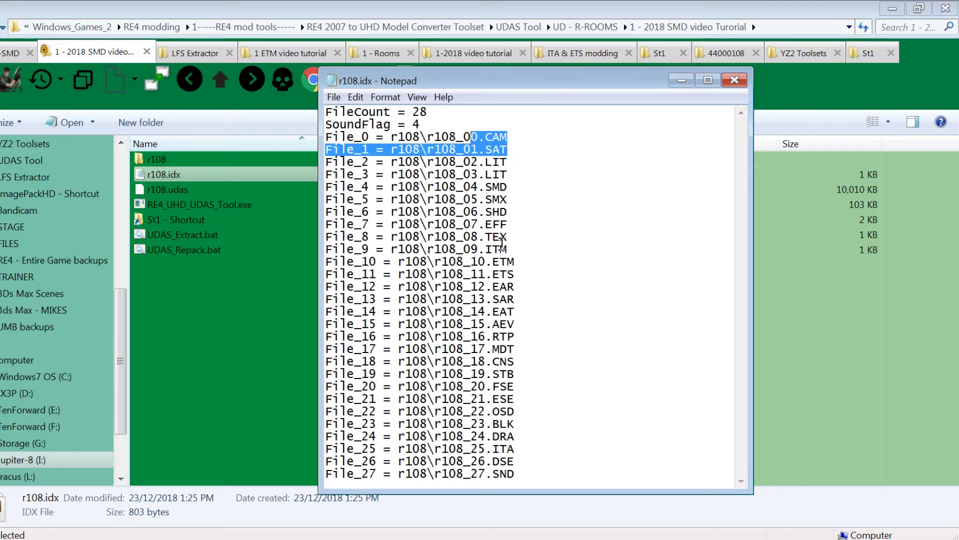
left_click(501, 248)
left_click_drag(515, 261, 345, 259)
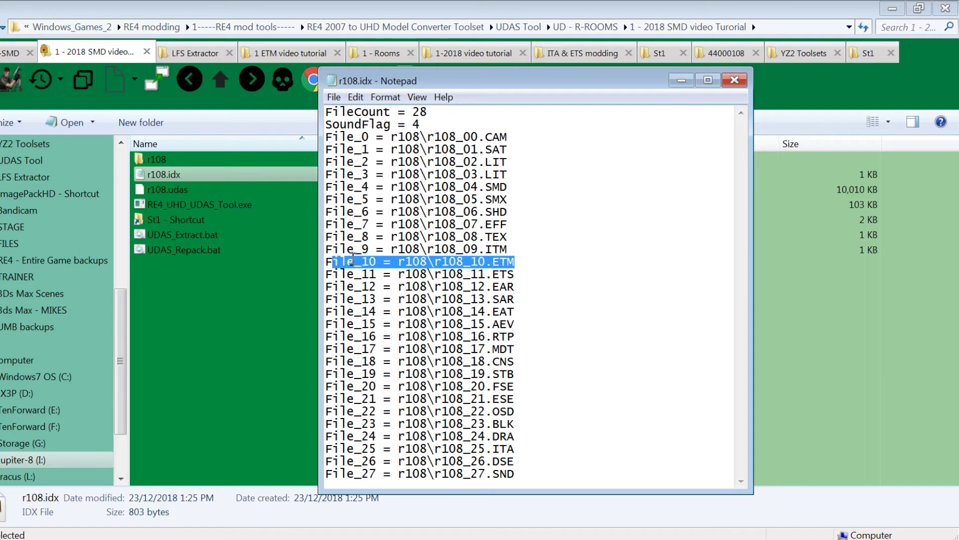
left_click(735, 81)
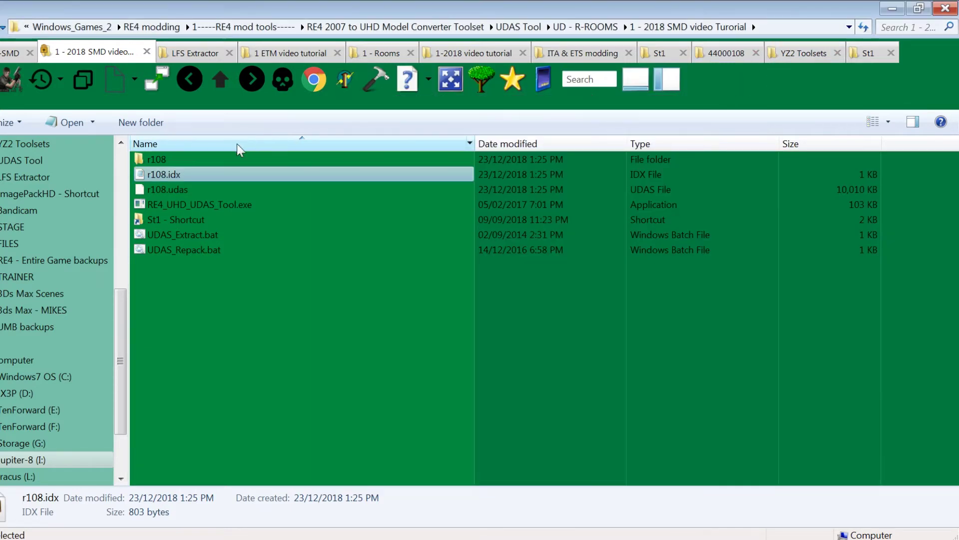
Step: Copy r108_10.ETM from the unpacked r108 folder
double_click(203, 158)
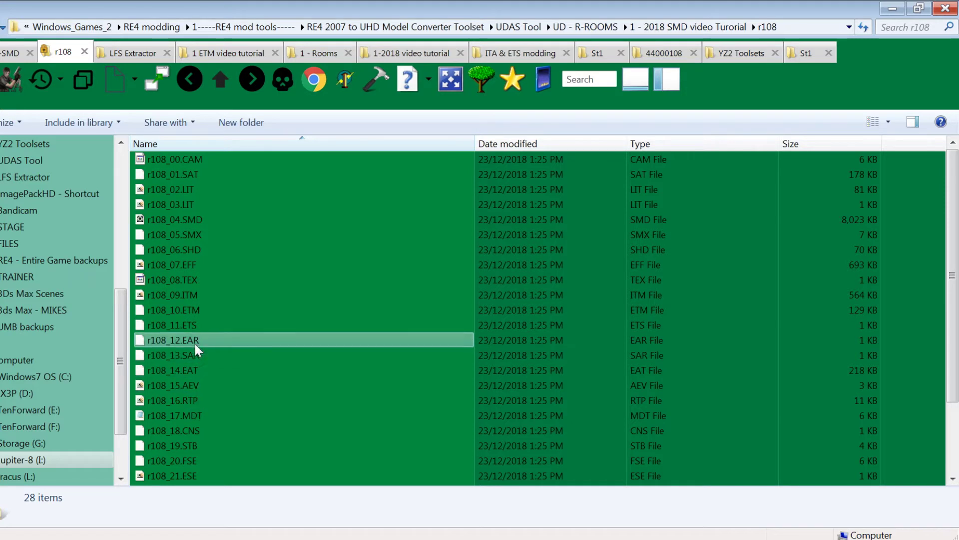
left_click(186, 311)
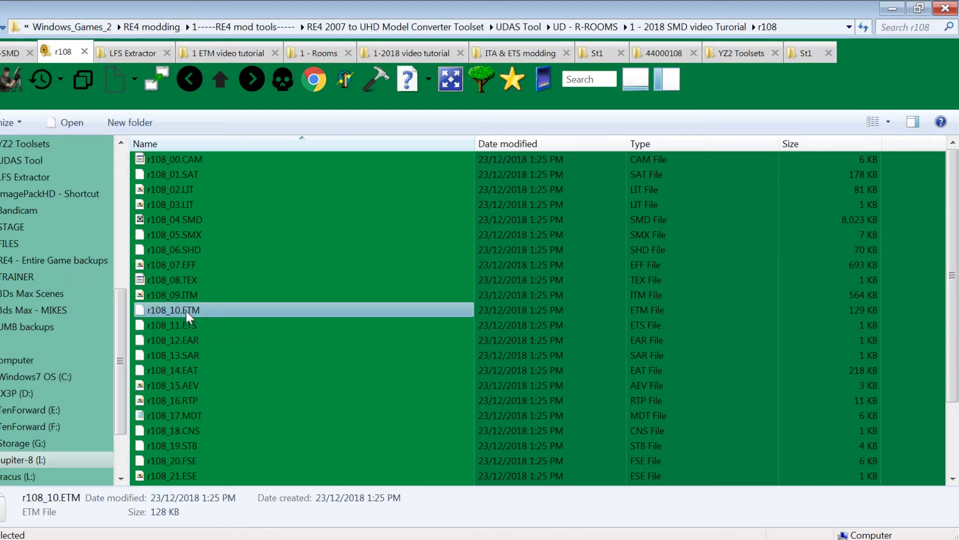
right_click(186, 311)
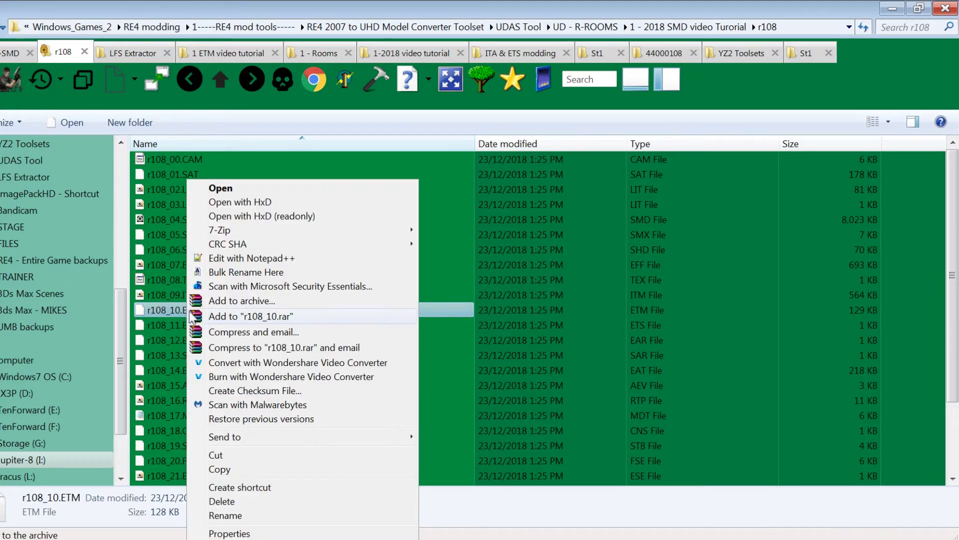
left_click(215, 469)
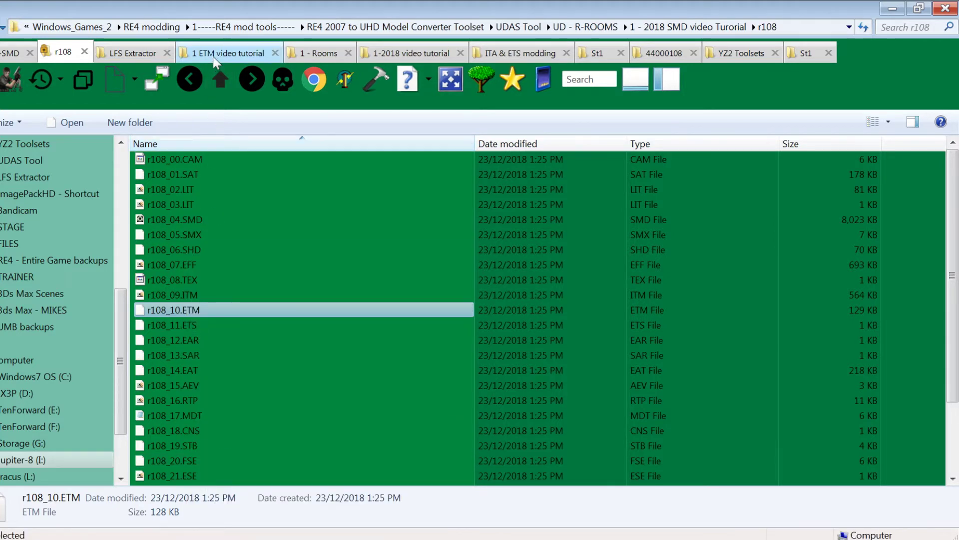
Step: Delete the old r108_10 folder, r108_10.ETM and r108_10.idx from the 1 ETM video tutorial folder
left_click(227, 52)
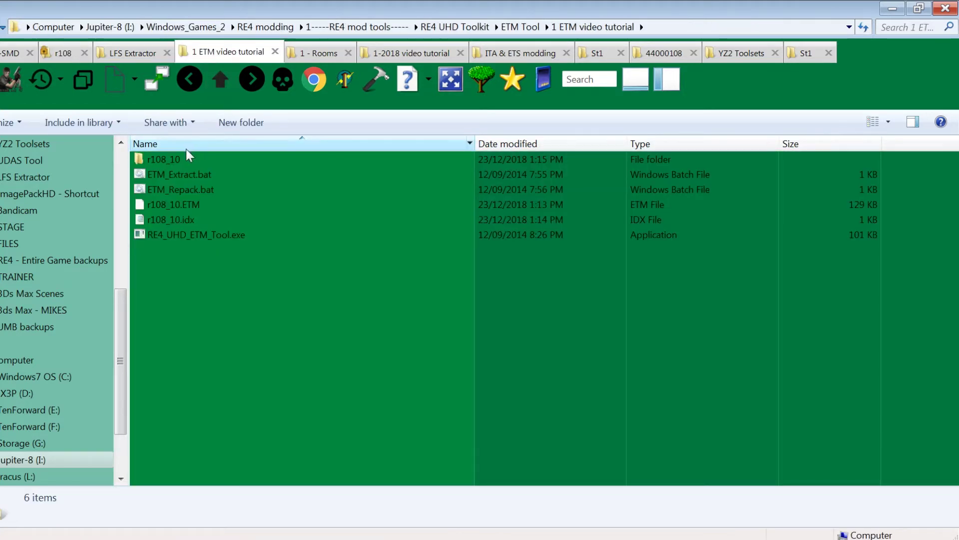
left_click(186, 165)
left_click(158, 222, "ctrl")
left_click(158, 205, "ctrl")
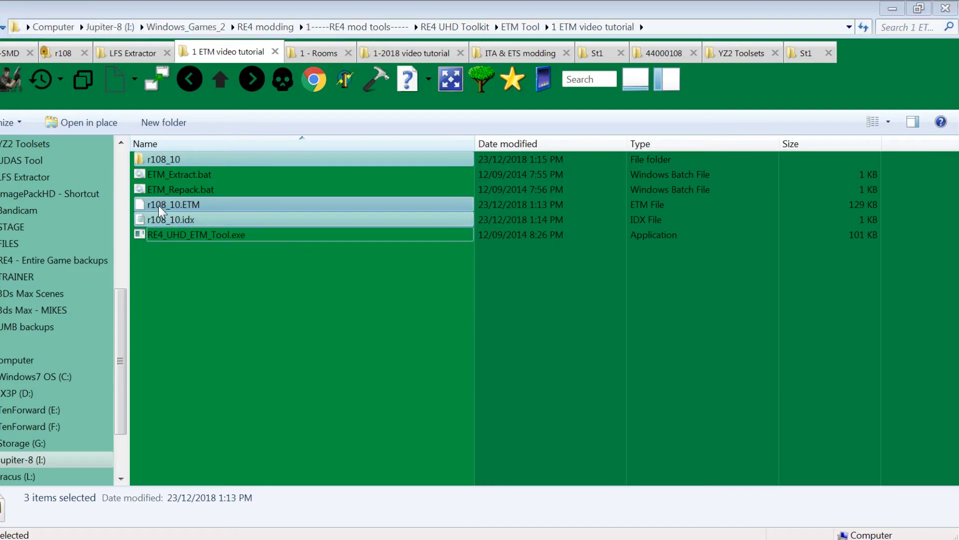
key("Delete")
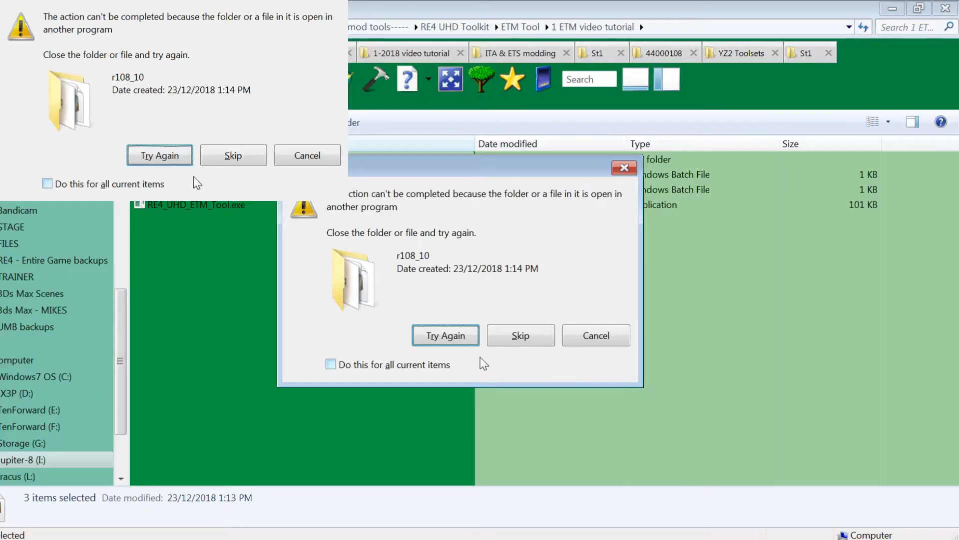
left_click(453, 333)
Step: Paste r108_10.ETM into the 1 ETM video tutorial folder and extract it with ETM_Extract.bat
right_click(316, 251)
left_click(365, 339)
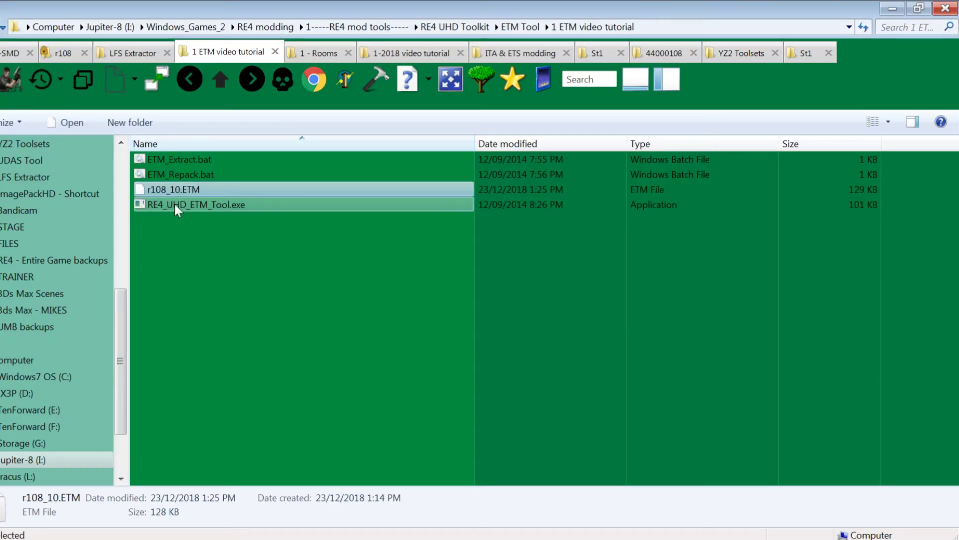
double_click(178, 160)
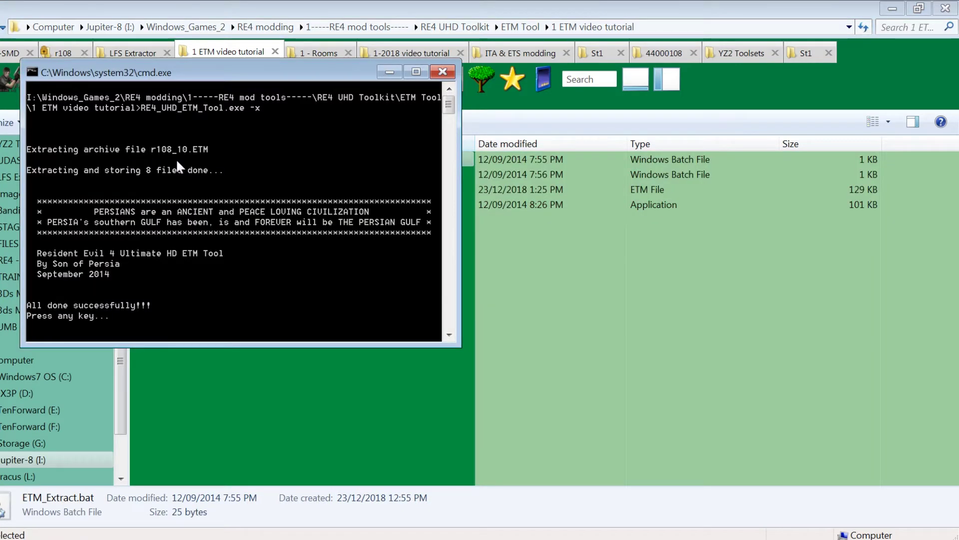
Step: Finish the ETM extraction, examine the bin, tpl and eff entries listed in r108_10.idx, and put the list away
key("Return")
left_click(145, 156)
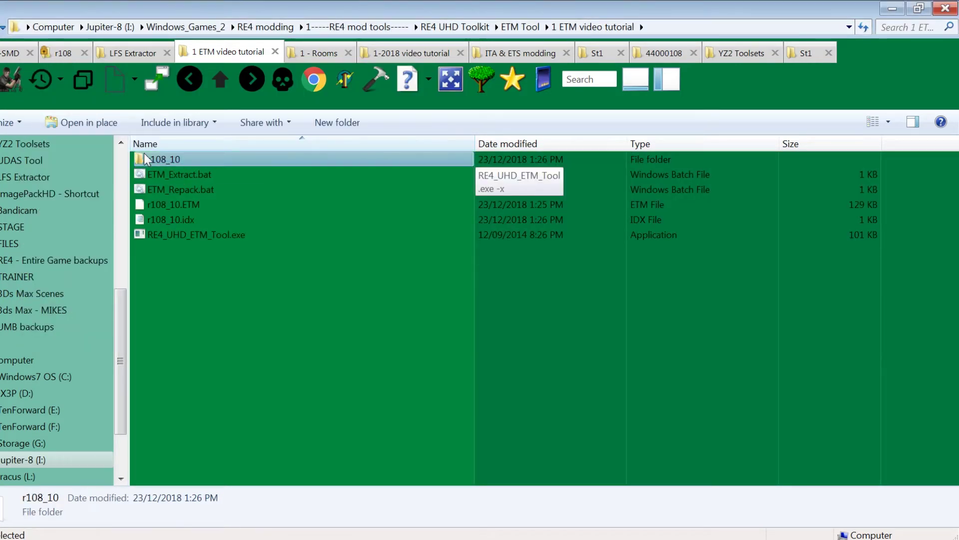
double_click(170, 220)
left_click_drag(516, 125, 519, 159)
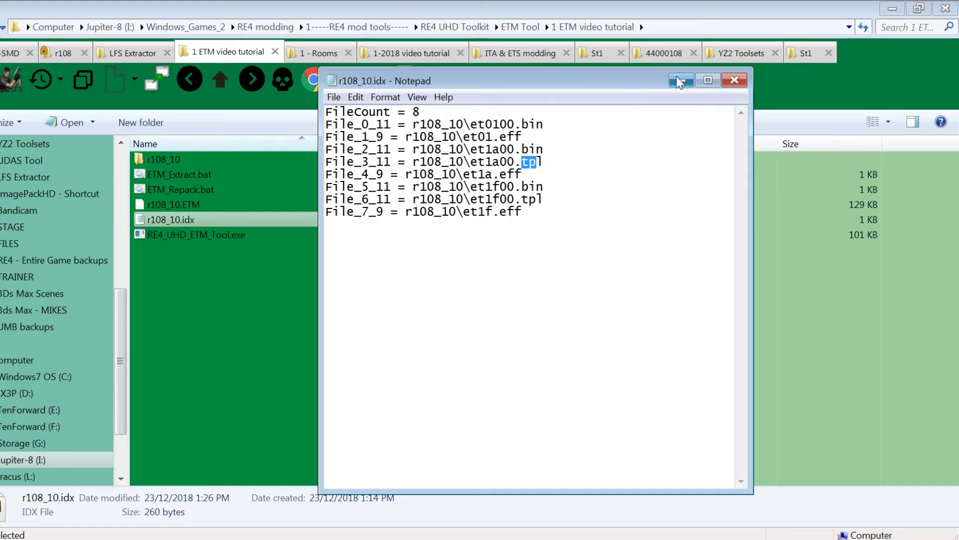
left_click(678, 81)
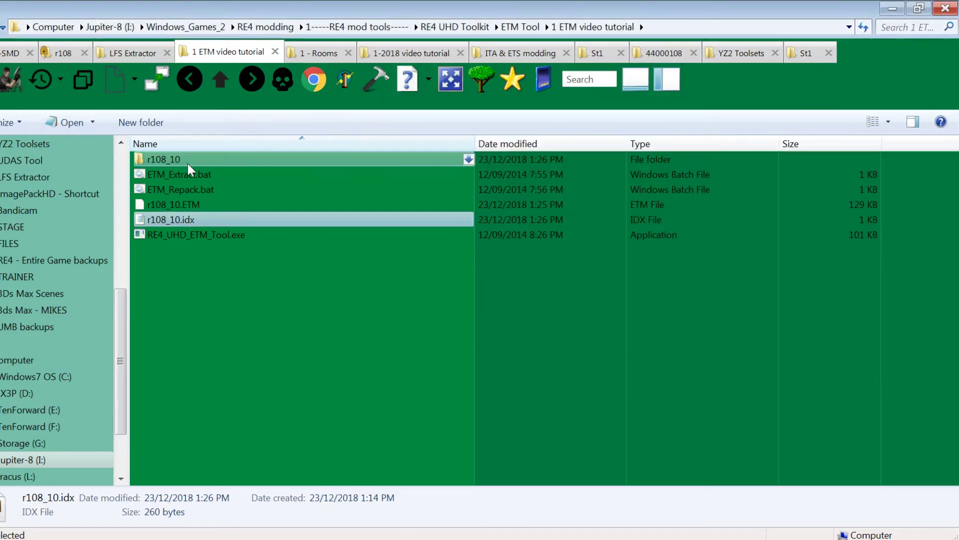
Step: Check the extracted r108_10 folder and copy the four BIN tool files from the 1-2018 video tutorial folder
double_click(187, 159)
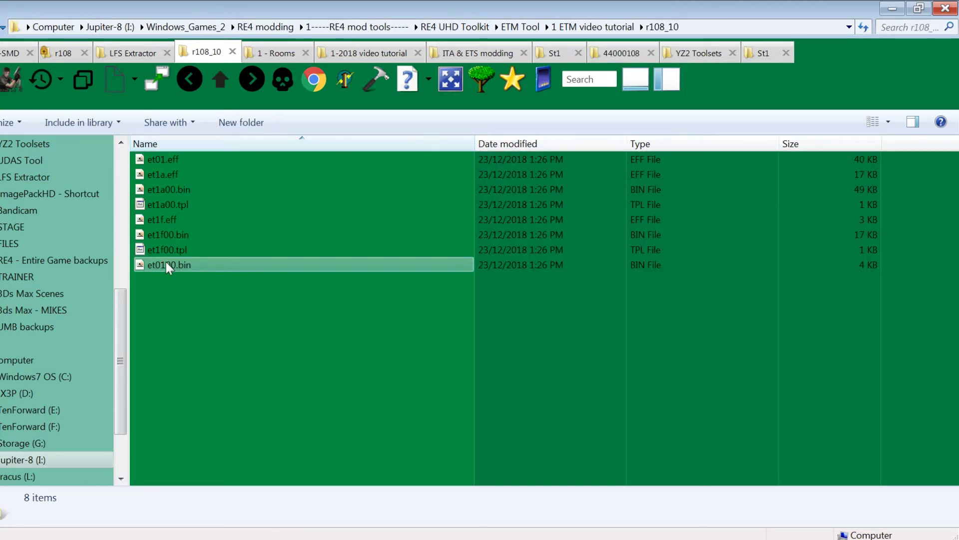
left_click(364, 55)
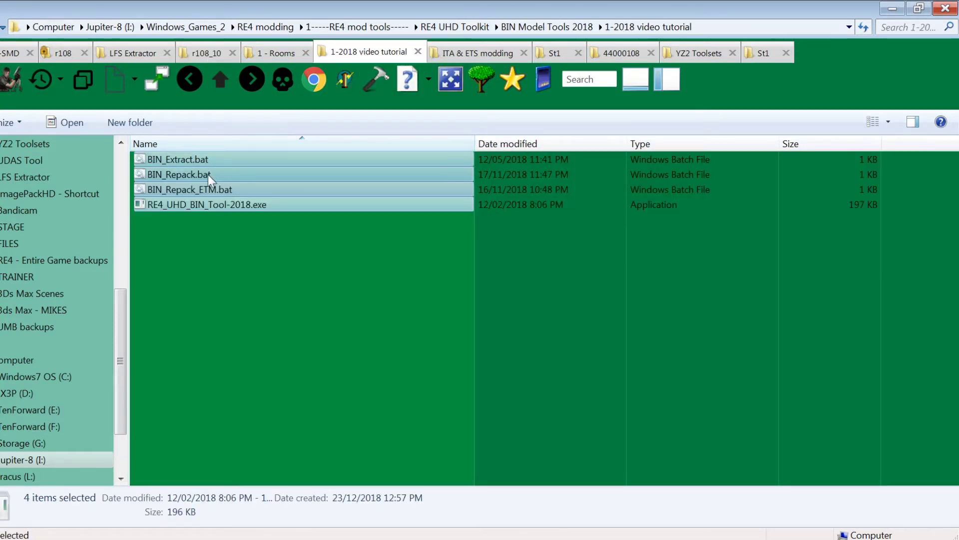
right_click(197, 205)
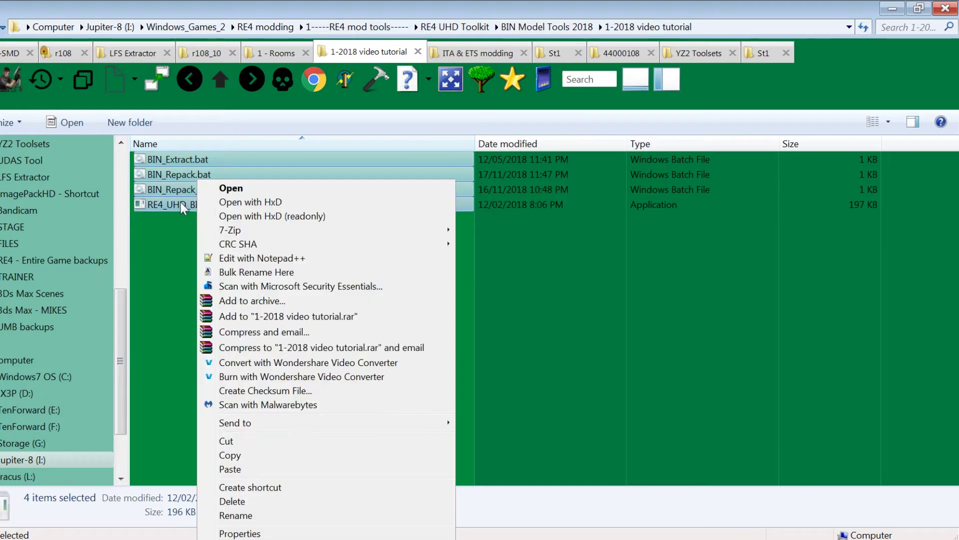
left_click(239, 455)
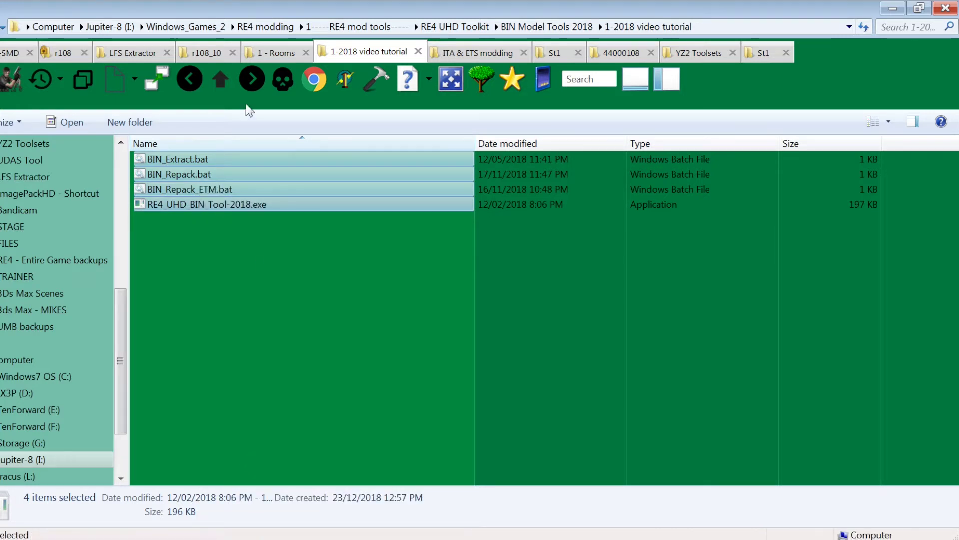
Step: Paste the BIN tool files into the r108_10 folder and run BIN_Extract.bat to convert its BIN models
left_click(218, 56)
right_click(225, 315)
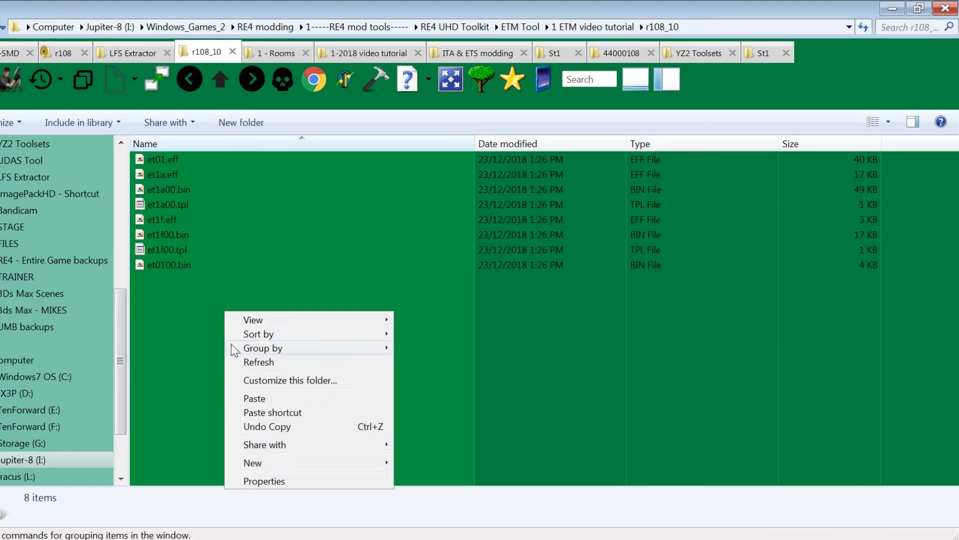
left_click(270, 399)
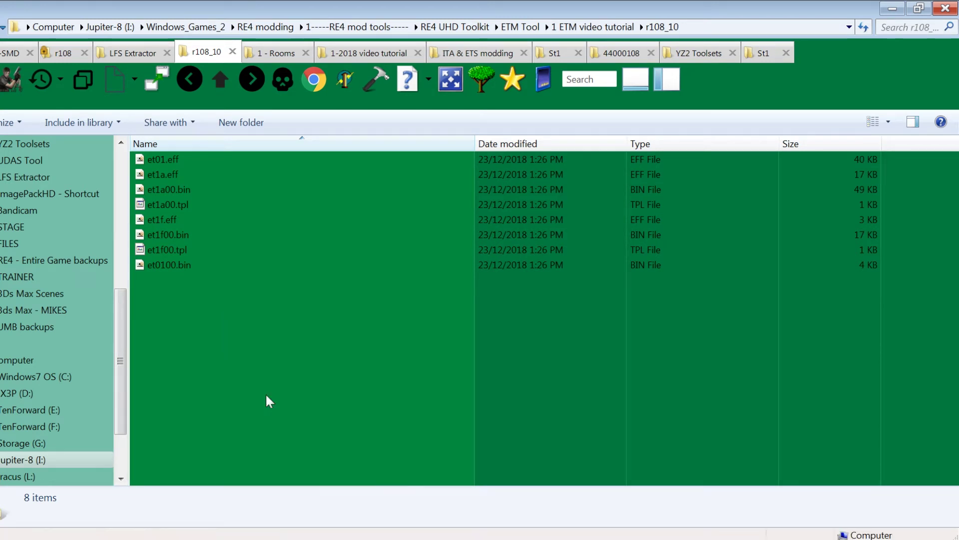
left_click(280, 340)
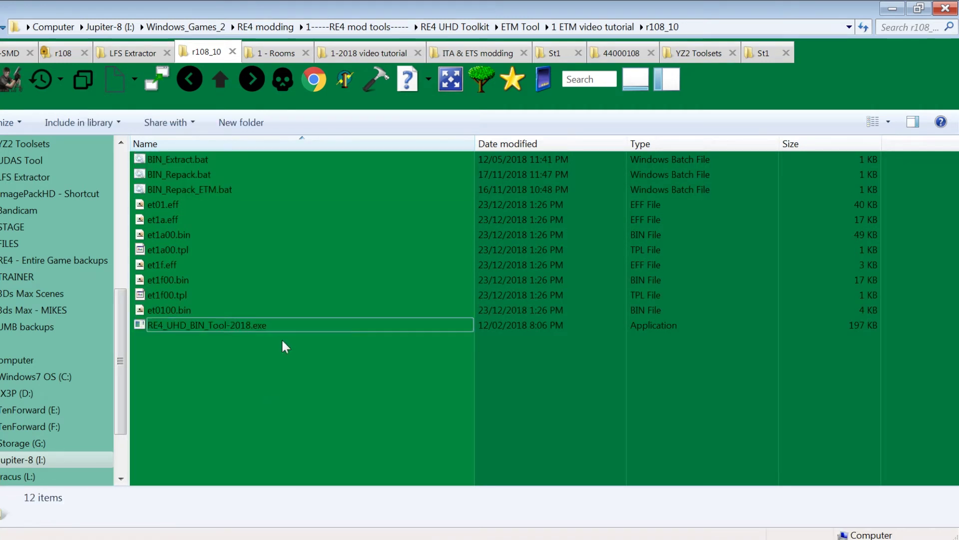
double_click(209, 159)
key("Return")
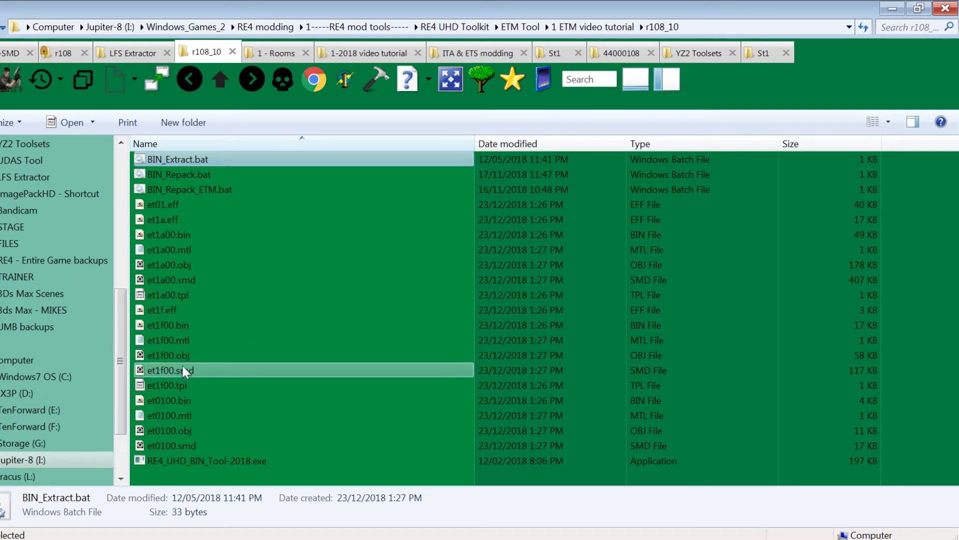
Step: Preview the models et1f00.obj, et1a00.obj and et0100.obj with the files sorted by type, and close the viewer
double_click(176, 356)
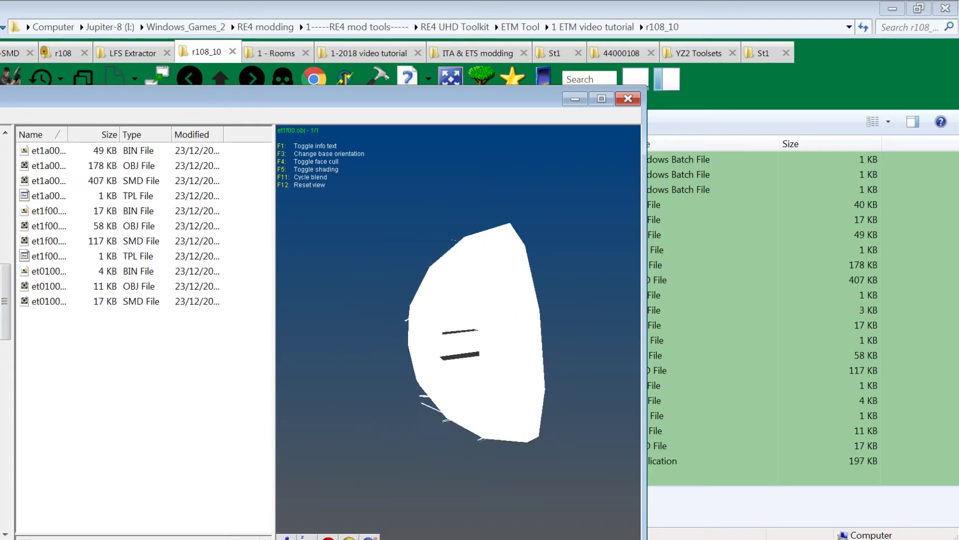
left_click(144, 134)
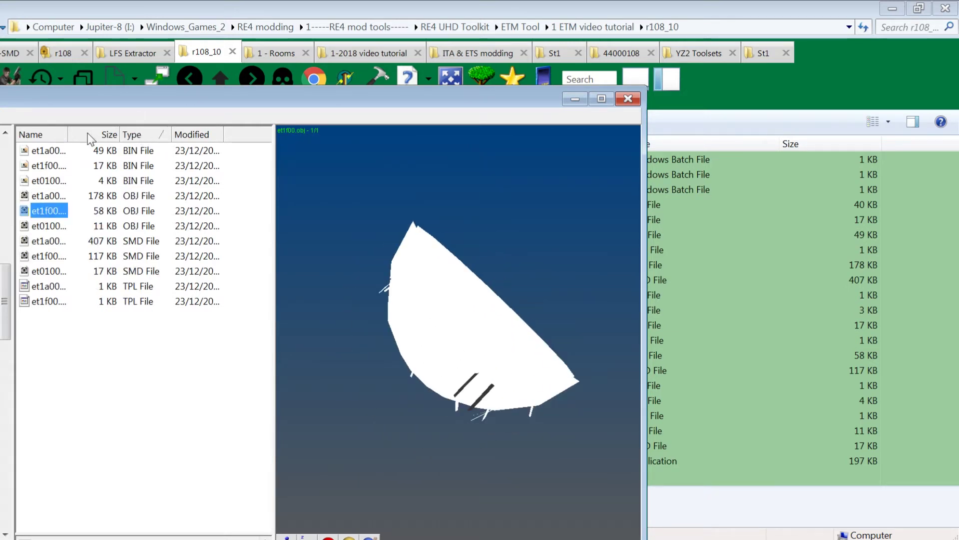
left_click_drag(70, 129, 102, 130)
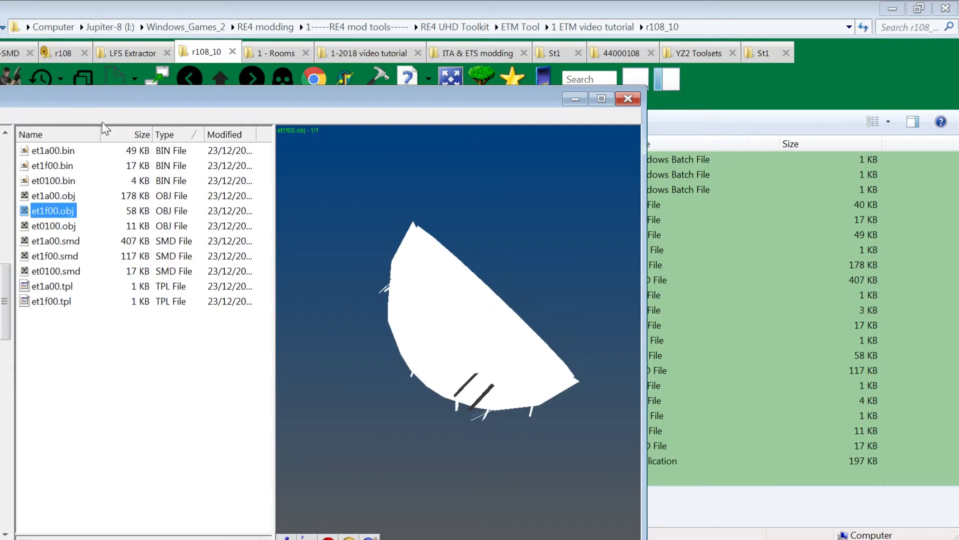
left_click(55, 198)
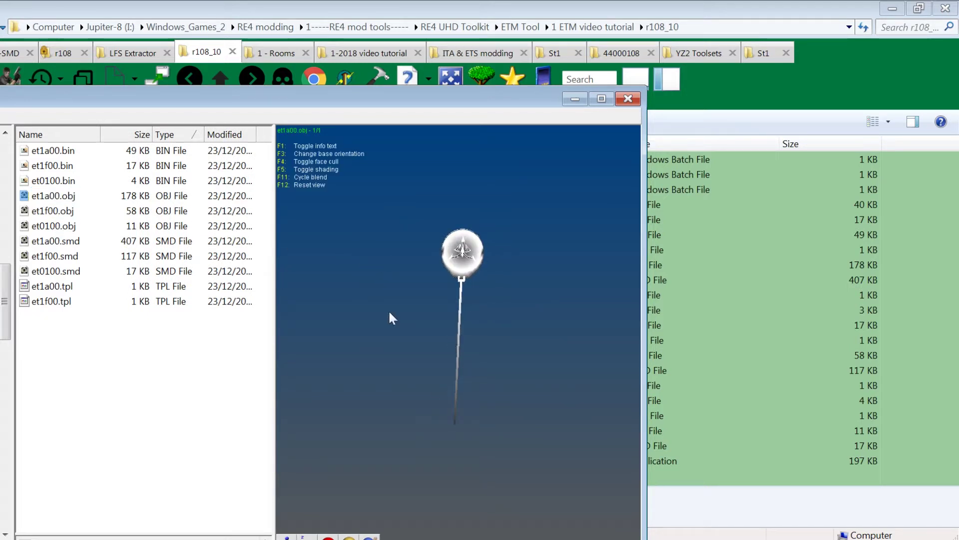
left_click(59, 228)
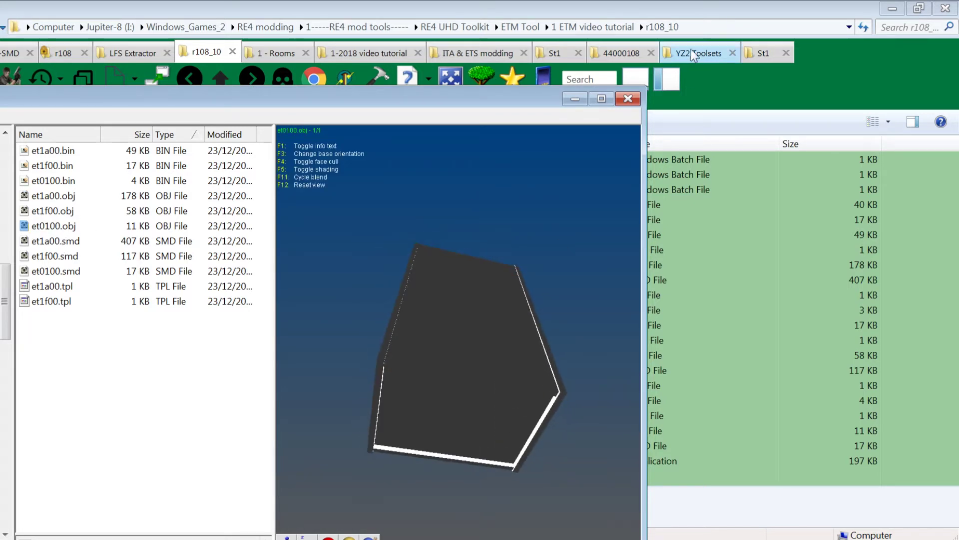
left_click(630, 100)
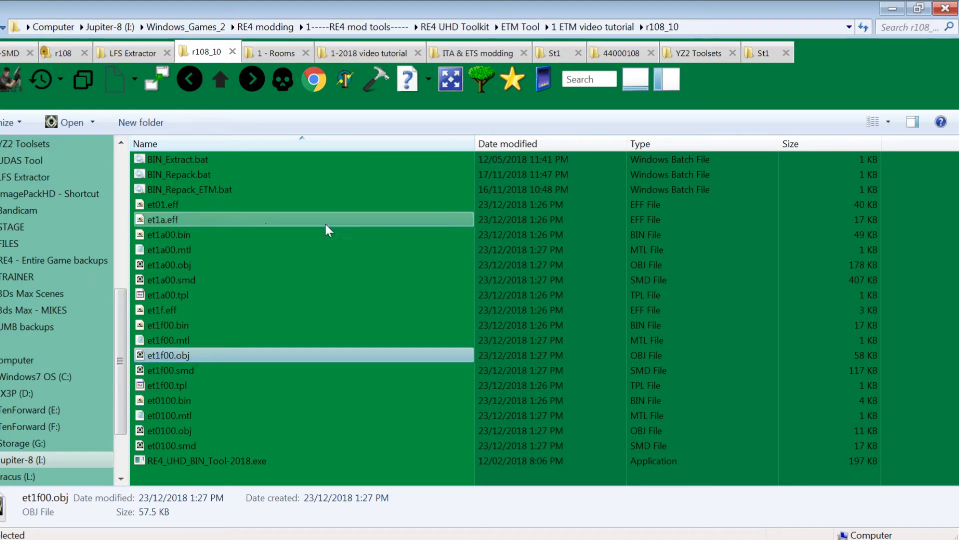
Step: Copy the path of the r108_10 folder and switch to MilkShape 3D
left_click(727, 28)
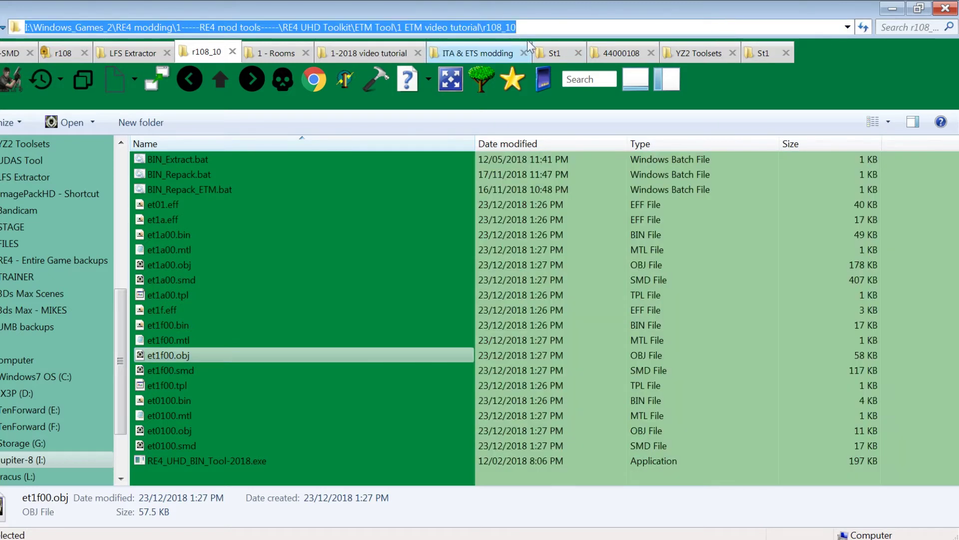
left_click(539, 65)
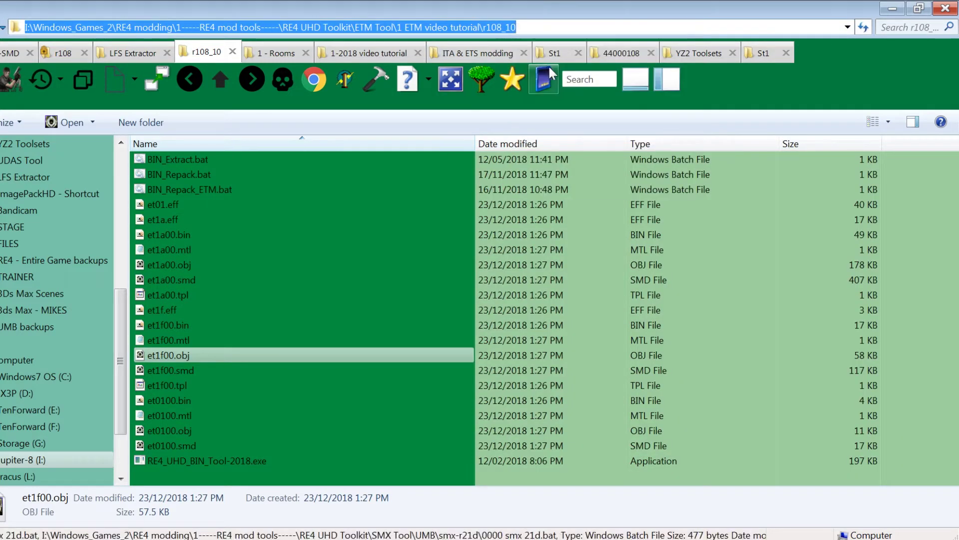
left_click(885, 9)
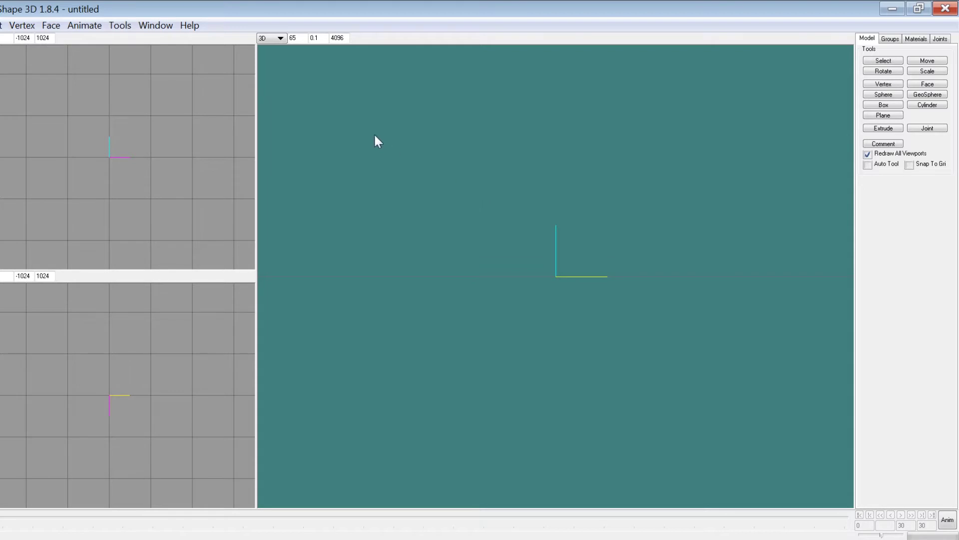
key("ctrl+o")
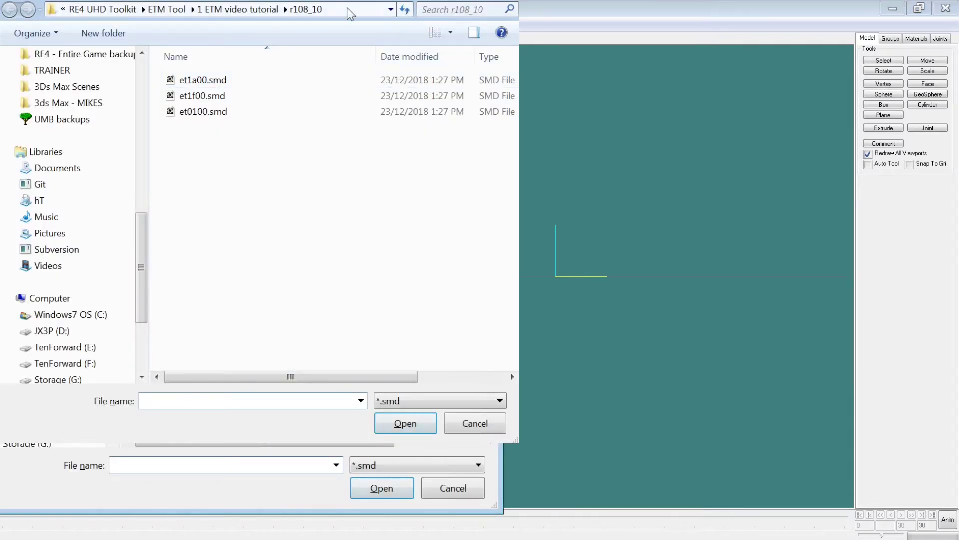
key("Escape")
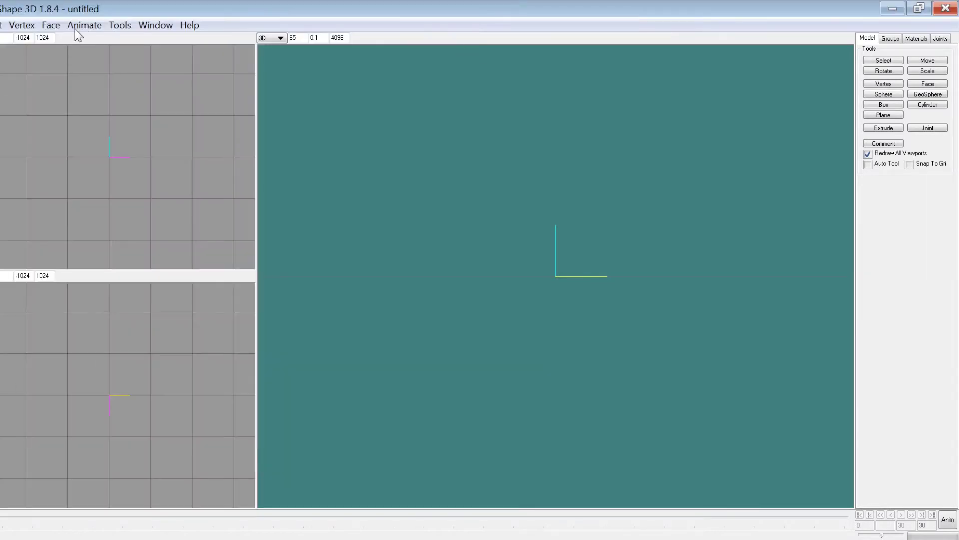
key("alt+f")
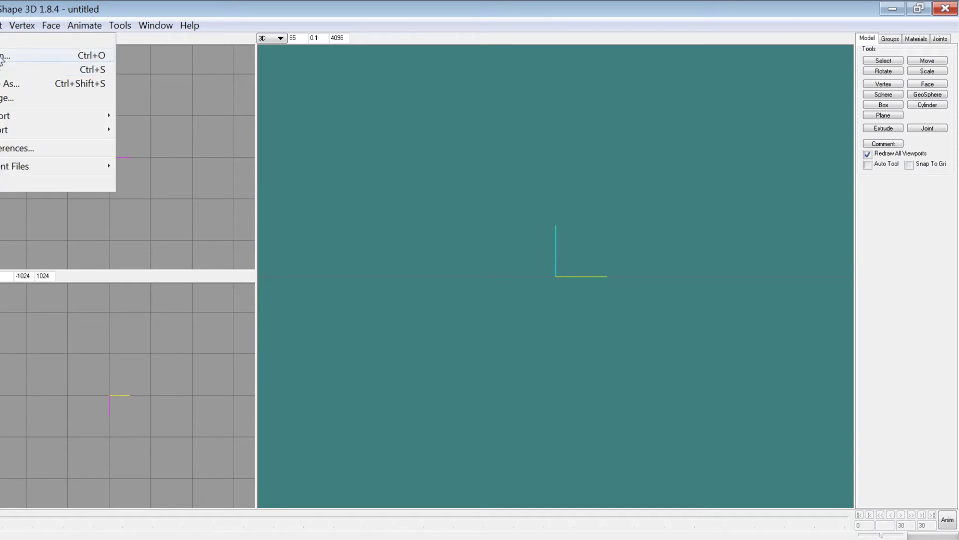
left_click(2, 57)
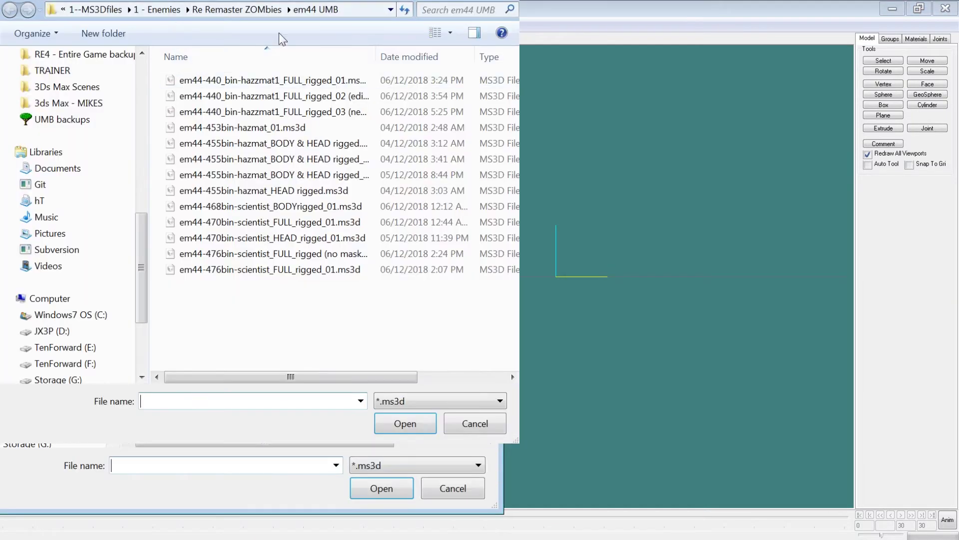
key("Escape")
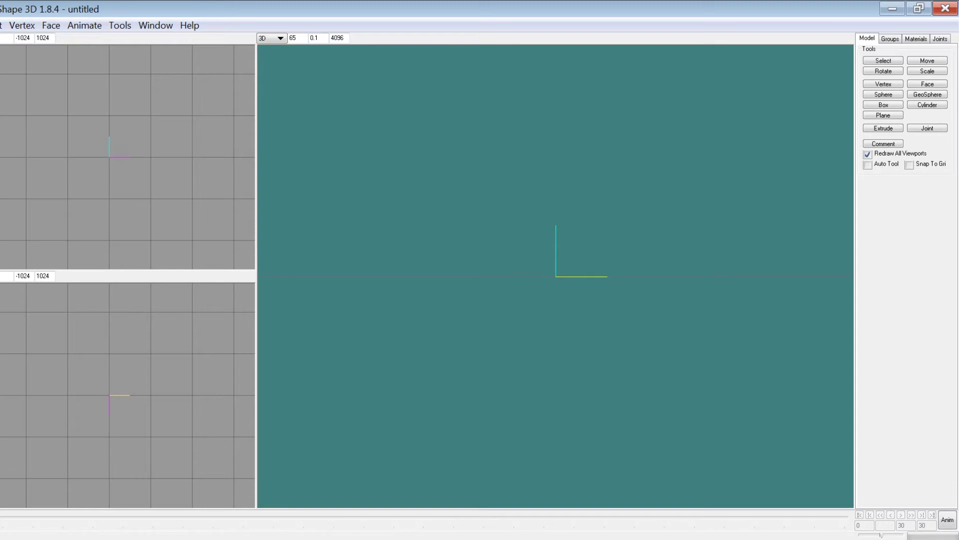
Step: Import et0100.smd from the r108_10 folder as a Half-Life SMD with Triangles, Skeleton and Rename Bones enabled
key("alt+f")
mouse_move(95, 120)
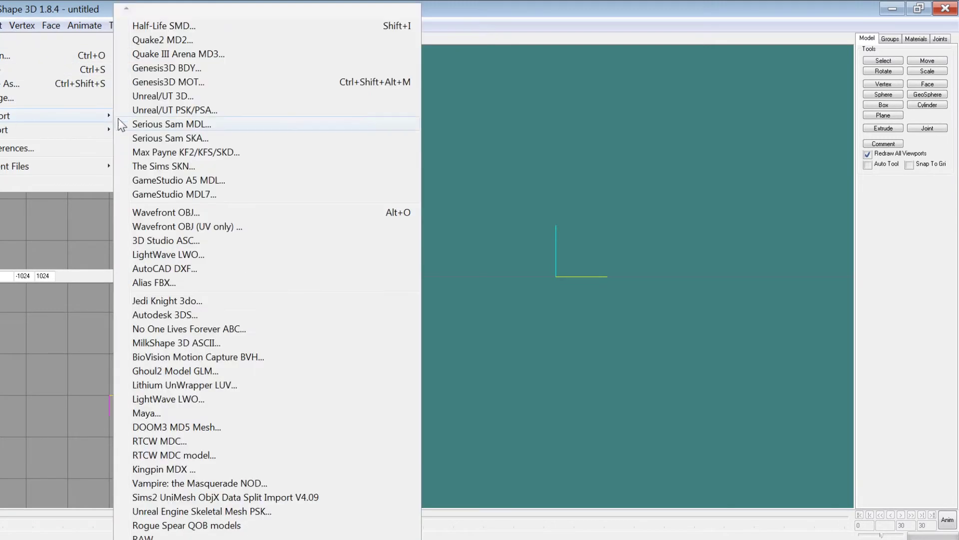
left_click(150, 27)
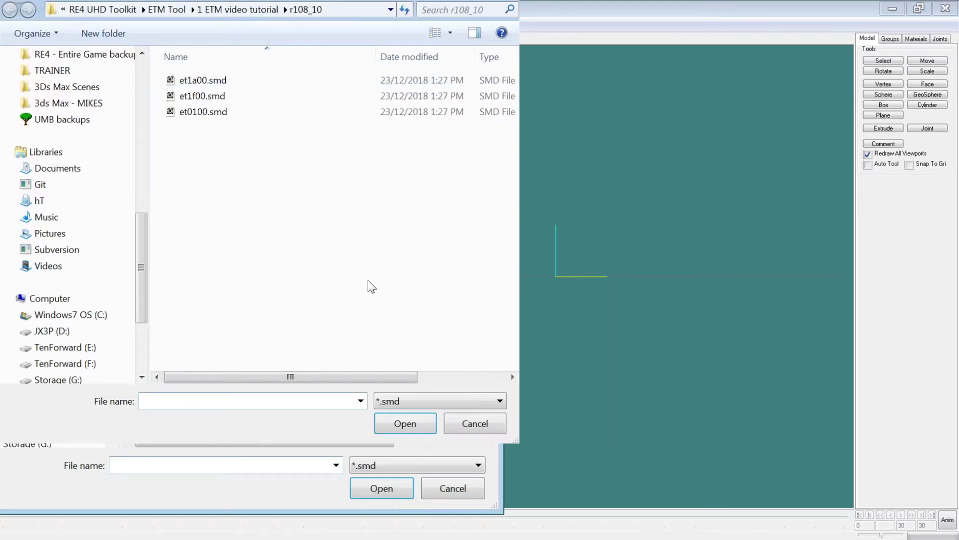
key("ctrl+v")
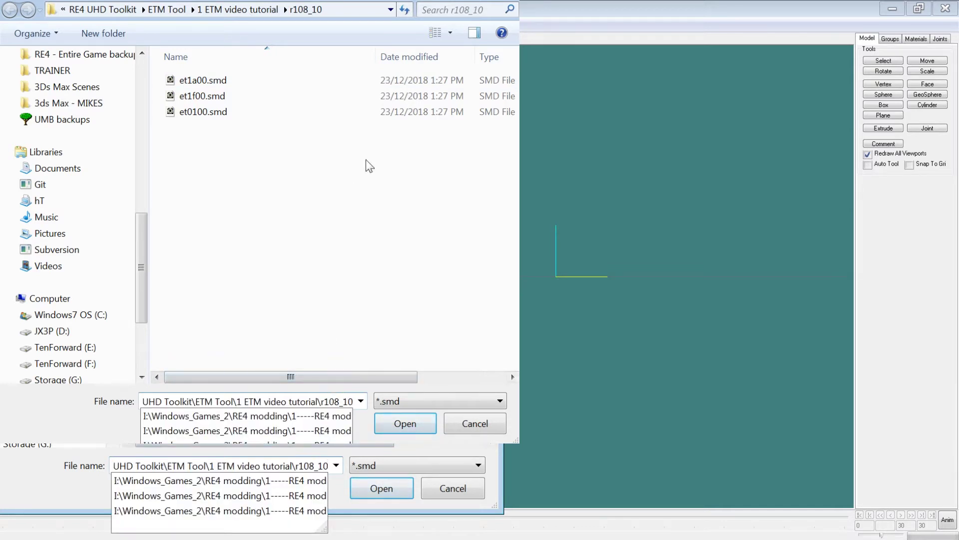
key("Escape")
left_click(352, 10)
left_click(352, 9)
key("Escape")
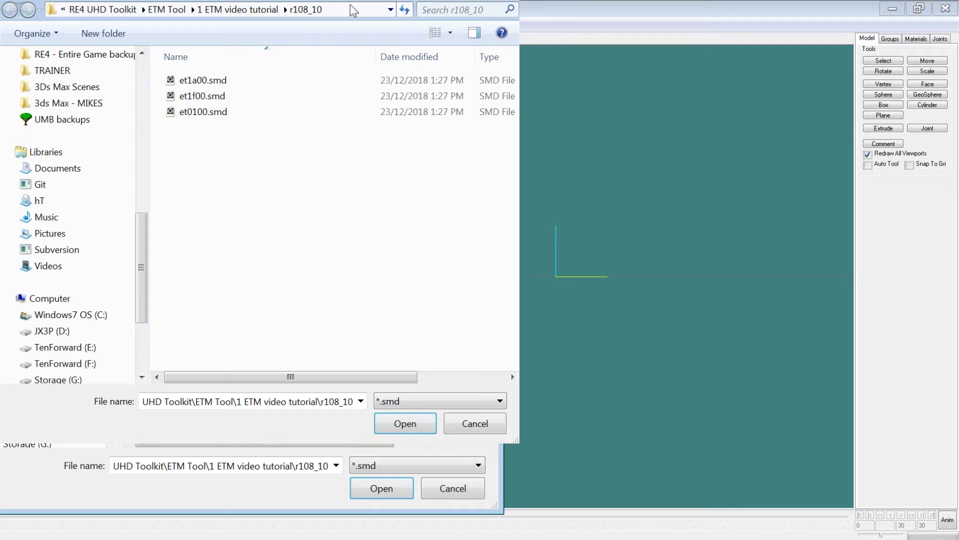
left_click(221, 123)
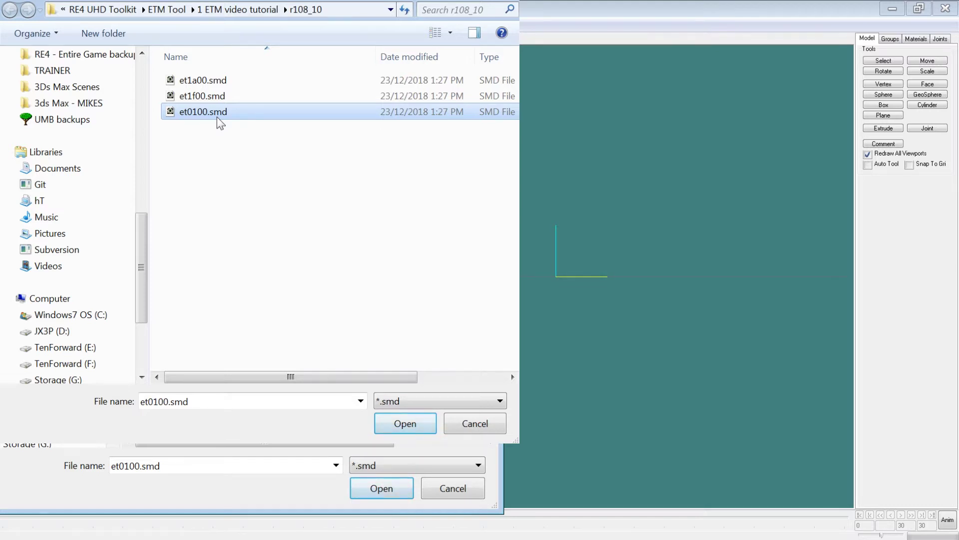
double_click(217, 118)
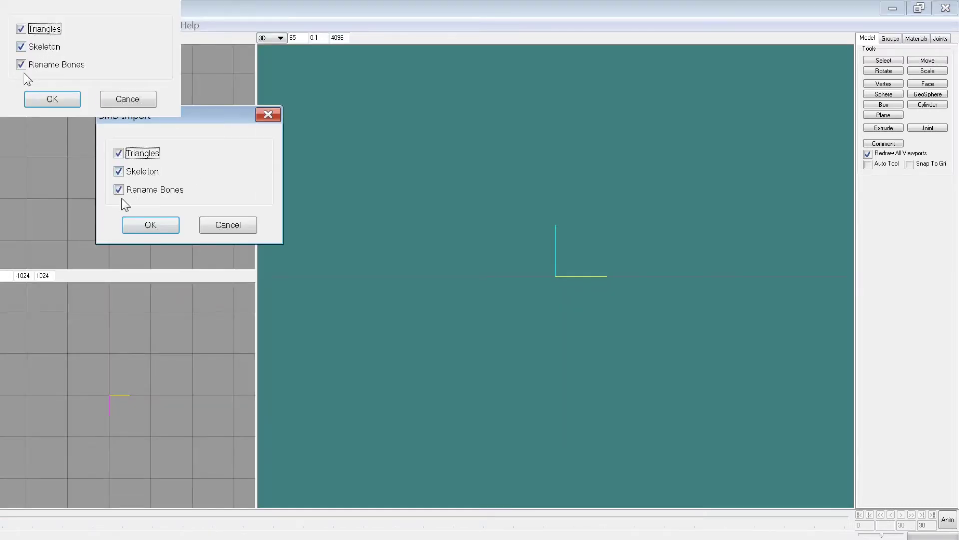
left_click(145, 221)
left_click_drag(524, 240, 500, 262)
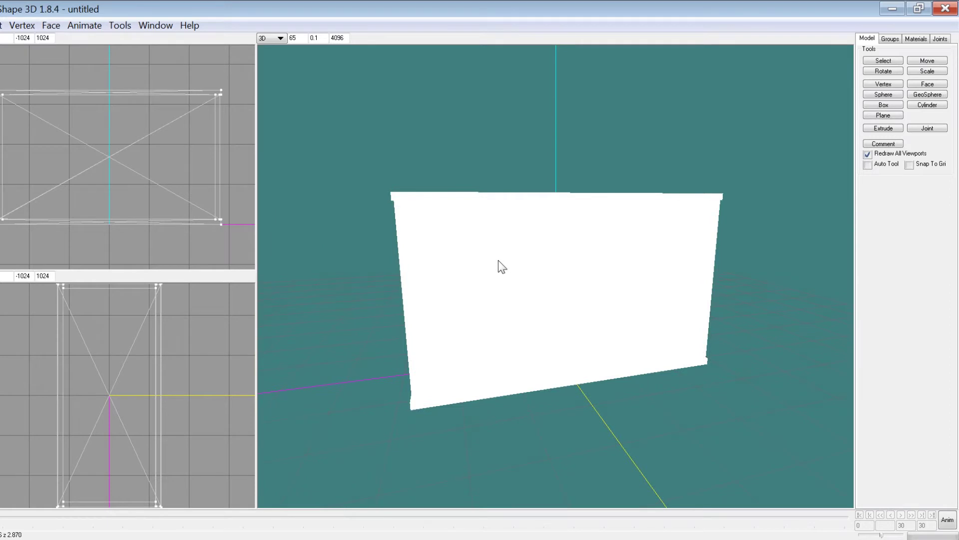
Step: Switch to Windows Explorer and locate the texture 0182.dds in the 44000108 folder
left_click(387, 539)
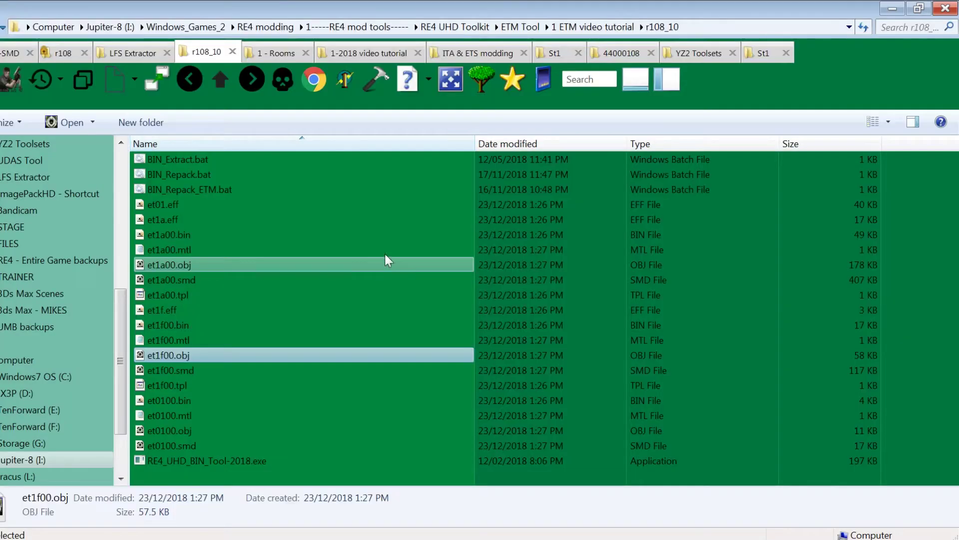
left_click(621, 53)
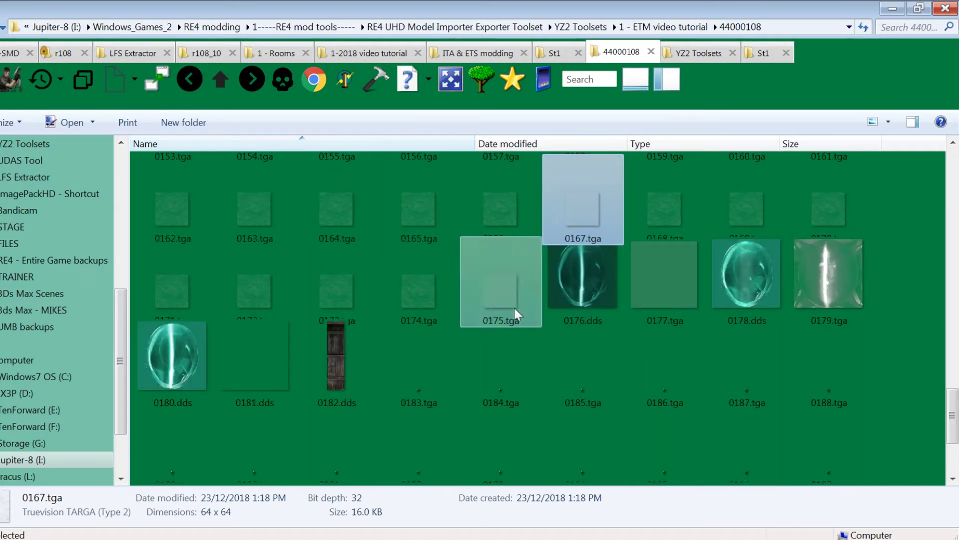
left_click(364, 363)
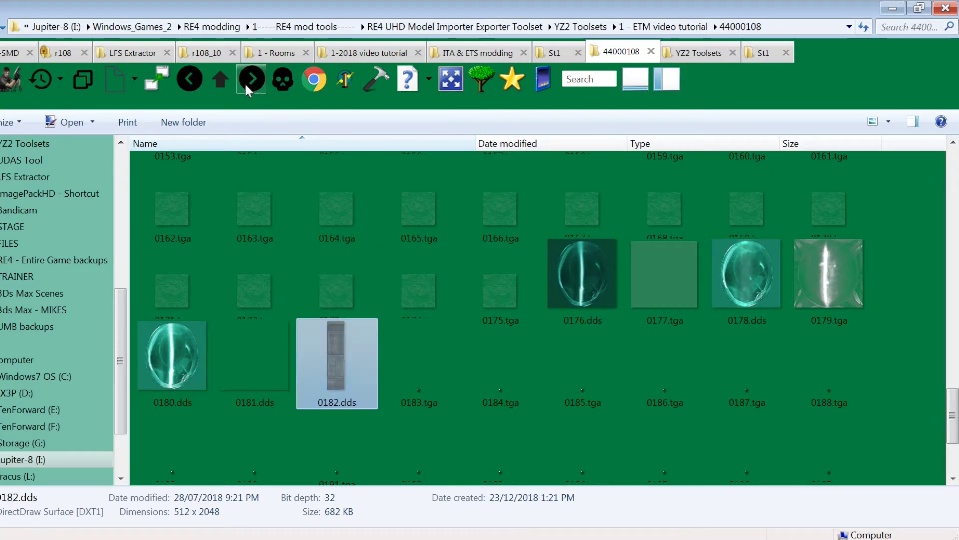
Step: Paste a copy of 0182.dds into the parent folder "1 - ETM video tutorial"
left_click(218, 83)
left_click(296, 365)
key("ctrl+v")
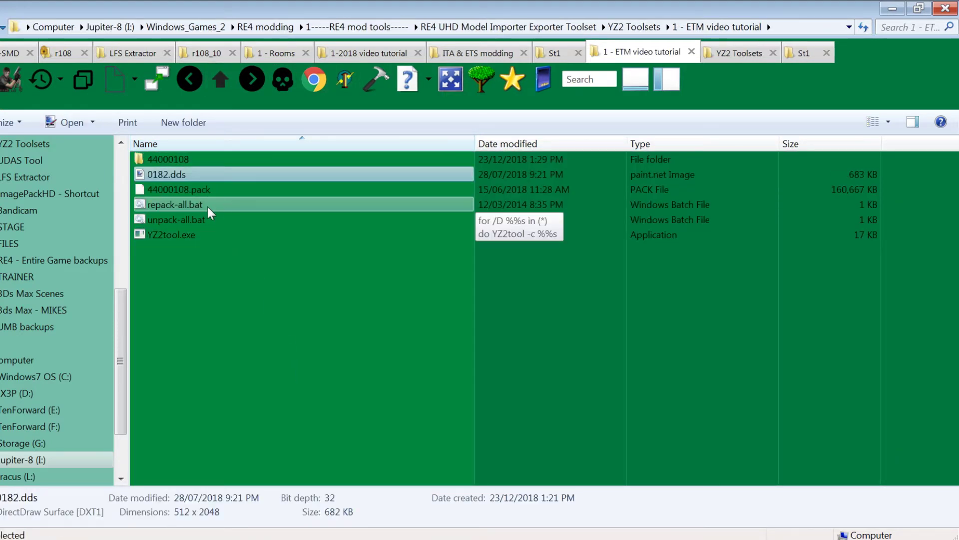
Step: Delete 44000108.pack and the extracted 44000108 folder from the "1 - ETM video tutorial" folder
double_click(200, 219)
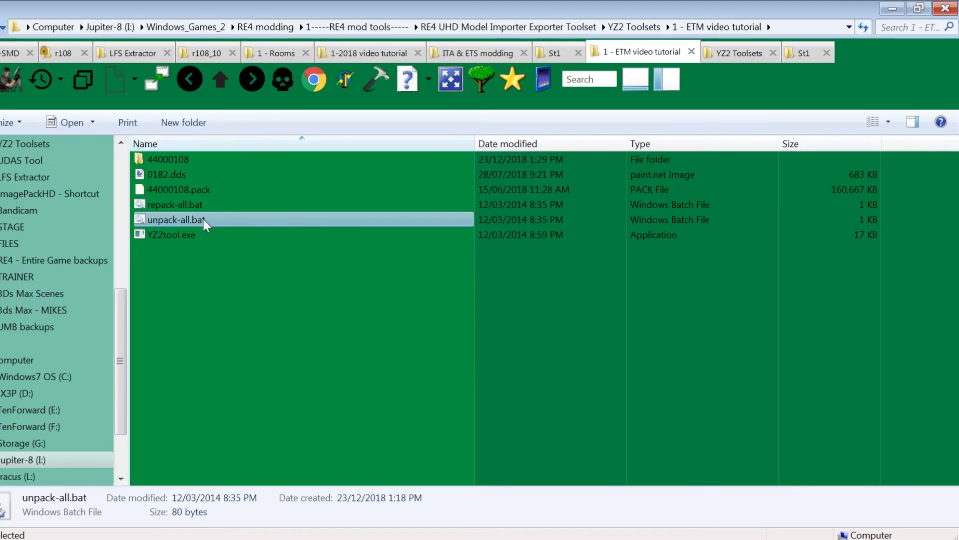
left_click(188, 186)
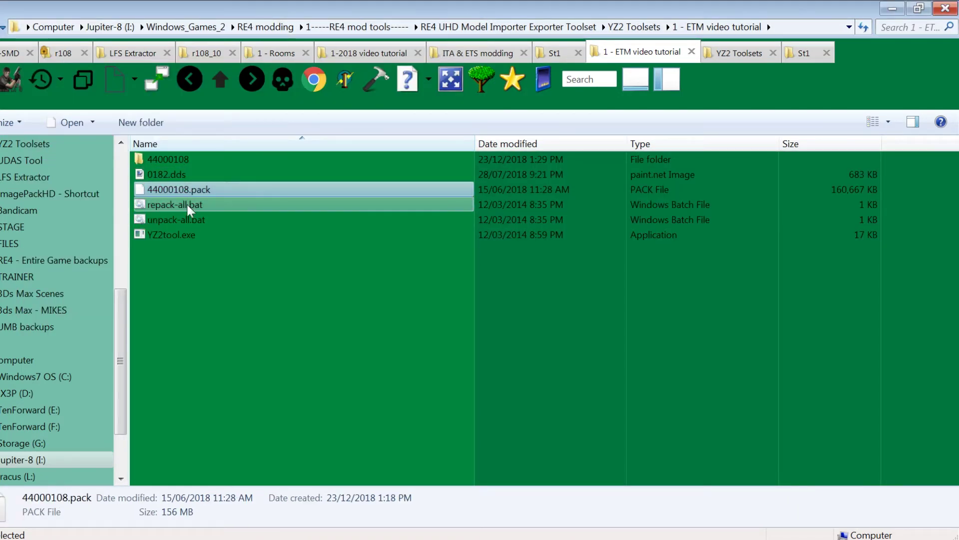
key("Delete")
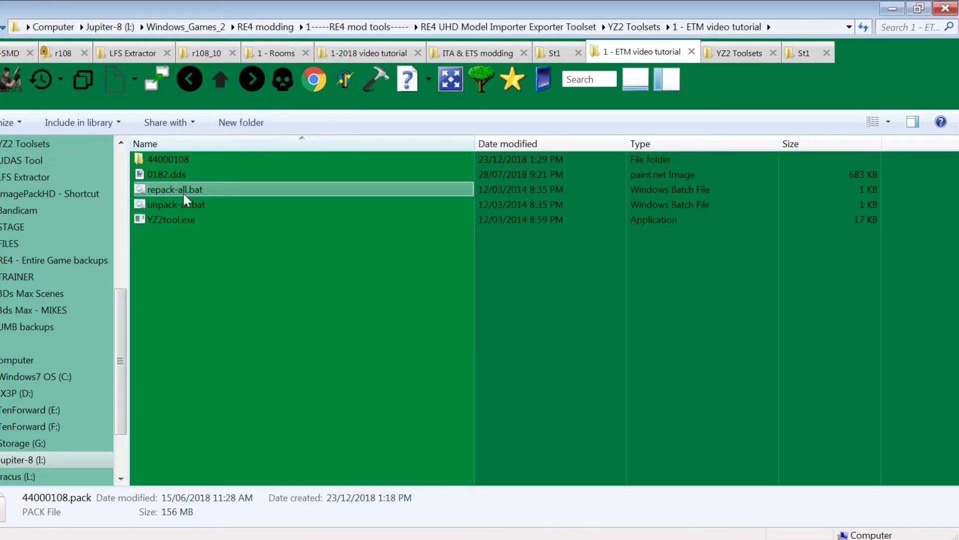
left_click(199, 158)
key("Delete")
key("Return")
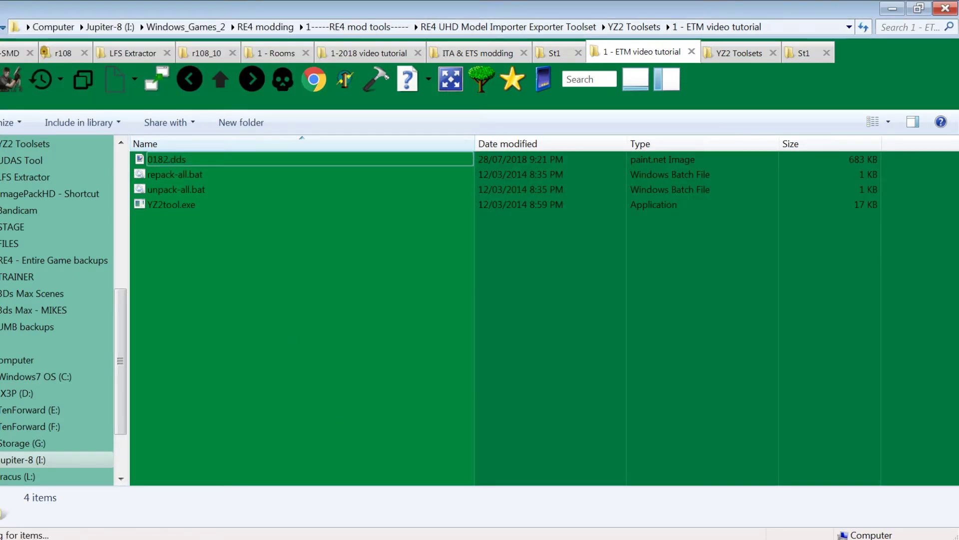
Step: Search the game's BIO4\ImagePackHD folder for 44000108
key("alt+Tab")
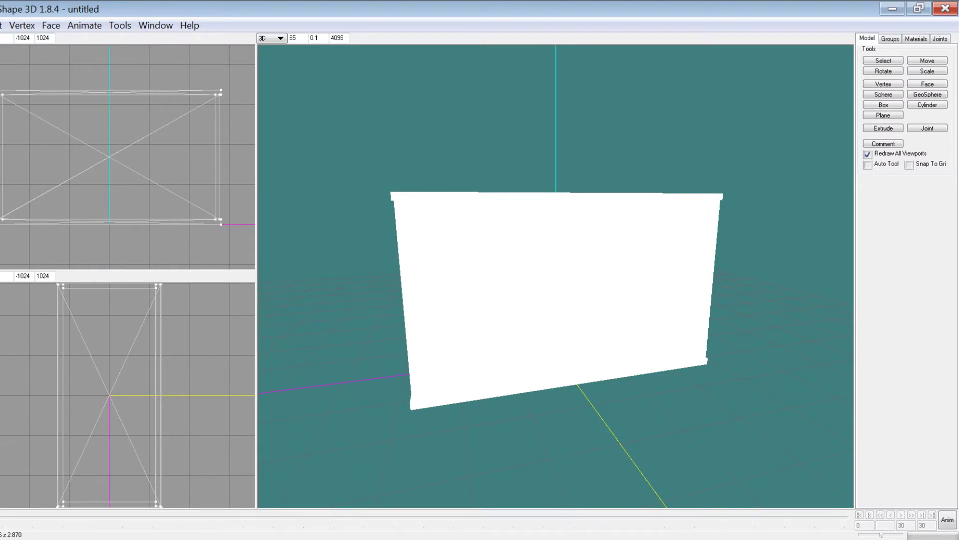
key("alt+Tab")
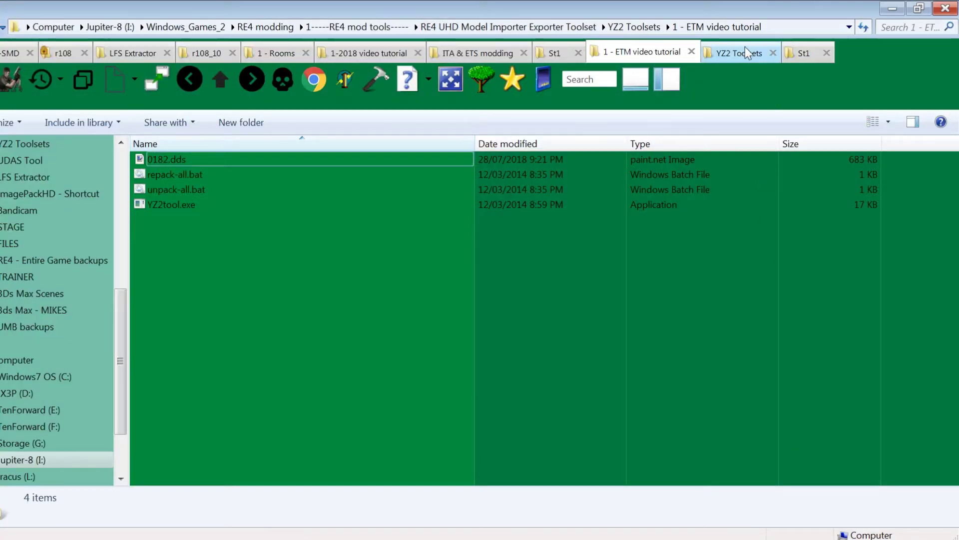
left_click(805, 53)
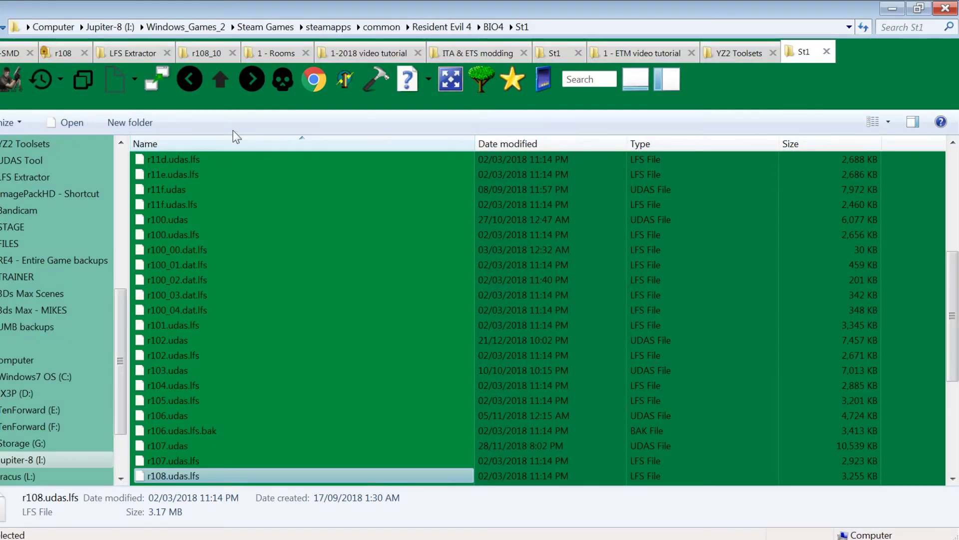
left_click(215, 81)
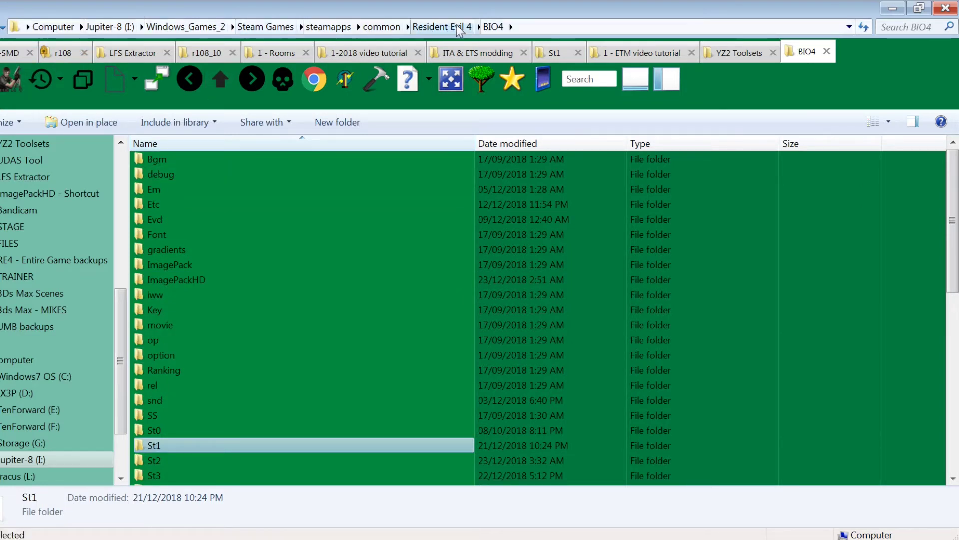
double_click(209, 280)
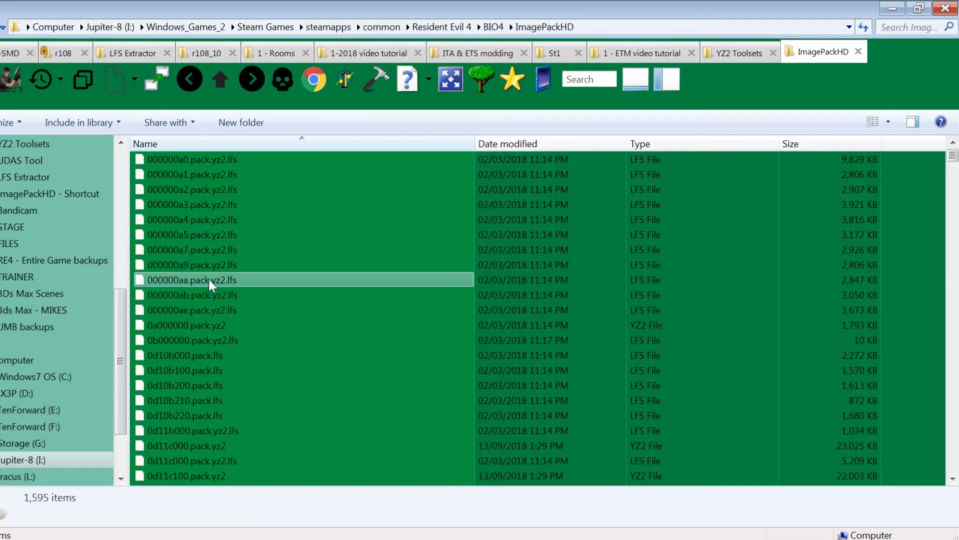
left_click(892, 29)
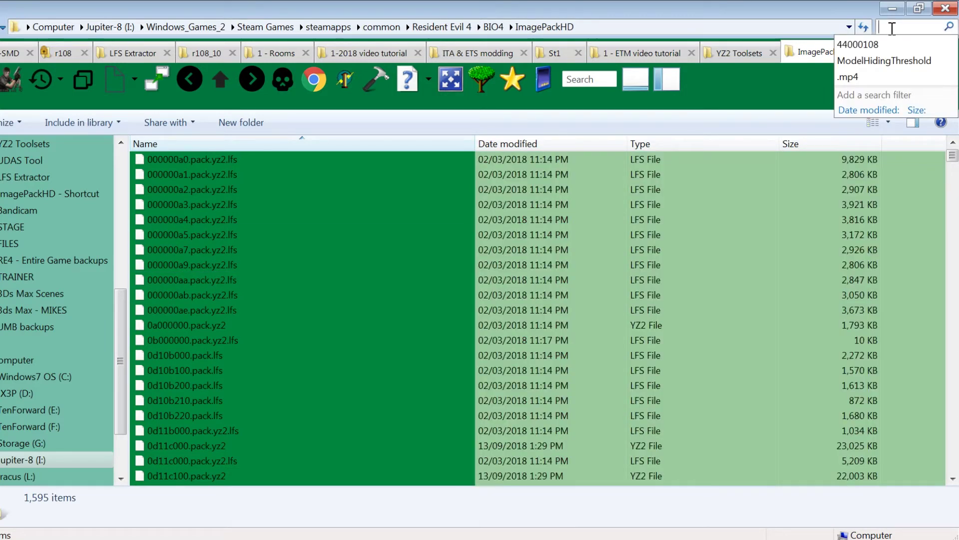
type("44000")
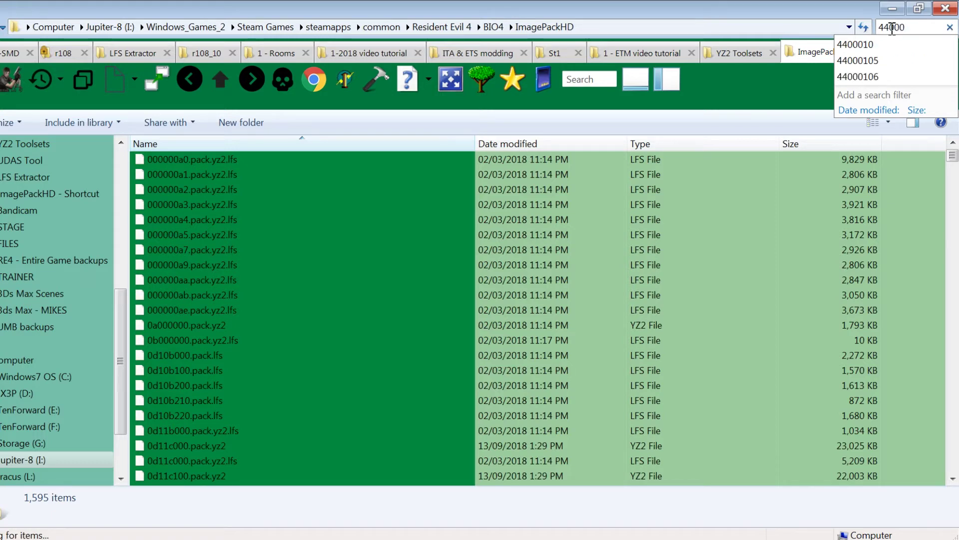
type("108")
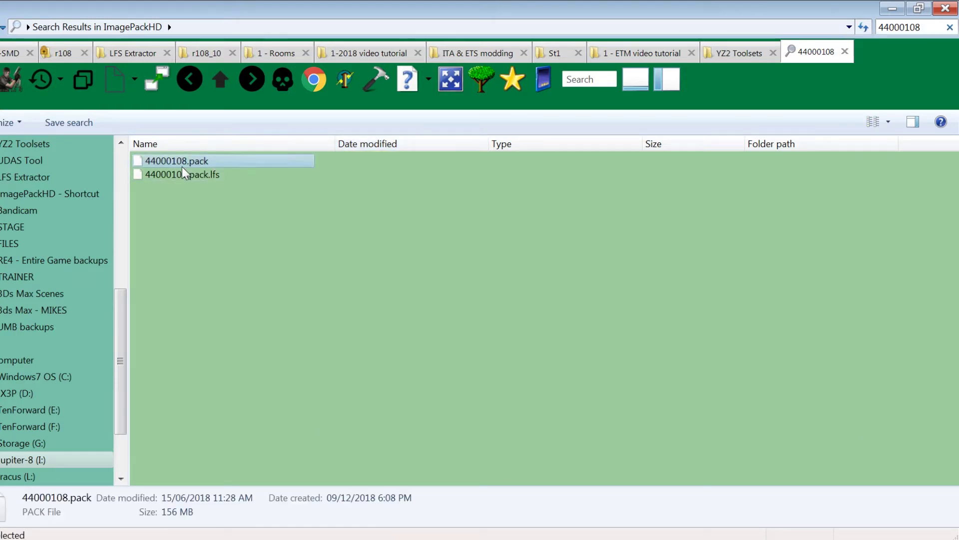
Step: Copy the found 44000108.pack into the "1 - ETM video tutorial" folder inside YZ2 Toolsets
left_click(181, 166)
right_click(183, 170)
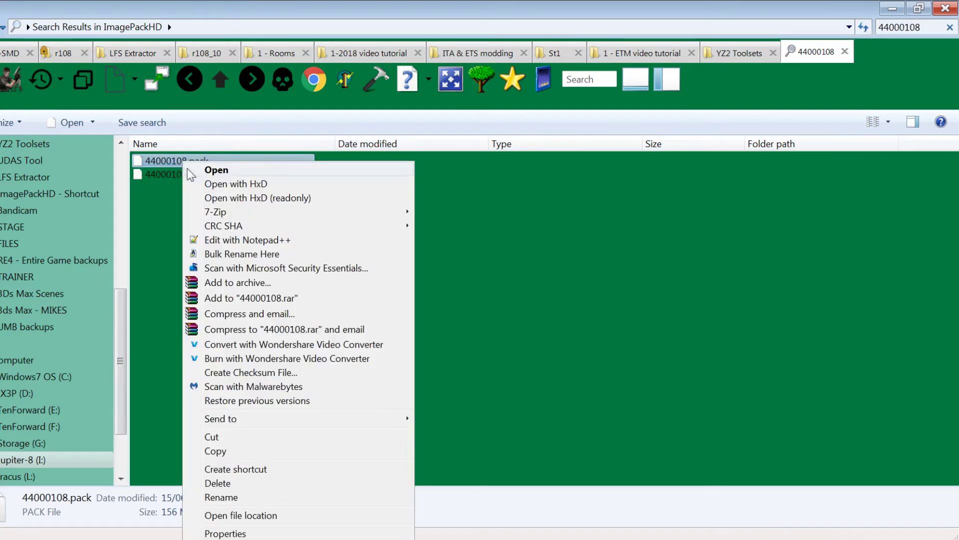
left_click(229, 452)
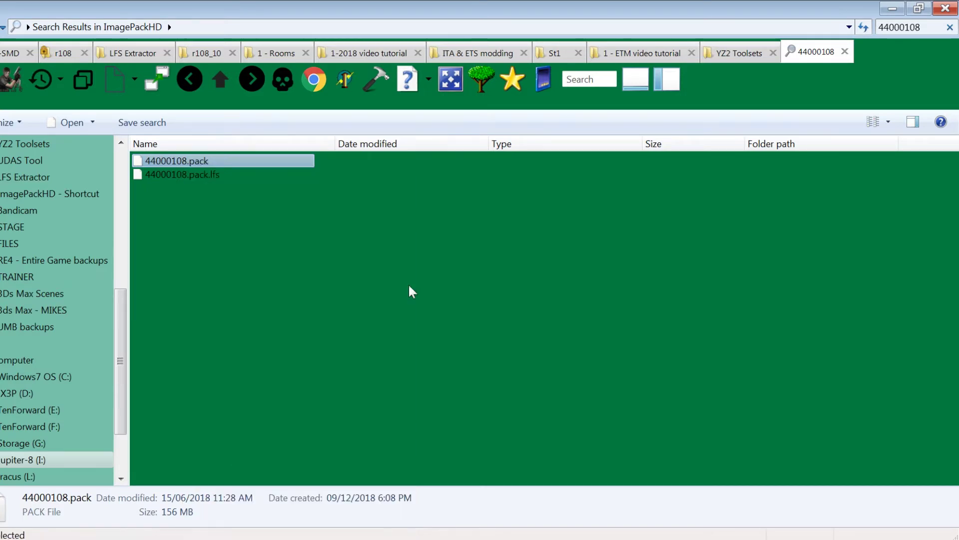
left_click(737, 59)
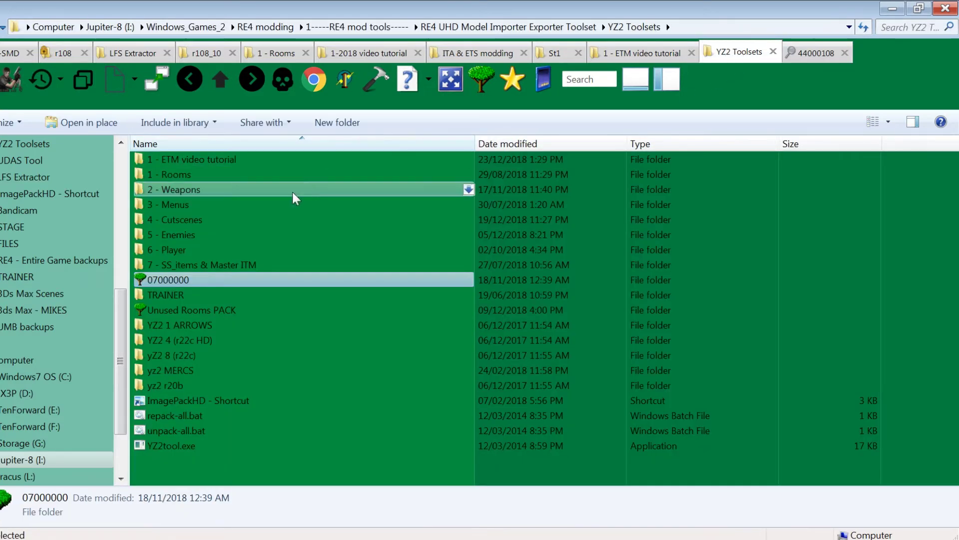
double_click(209, 159)
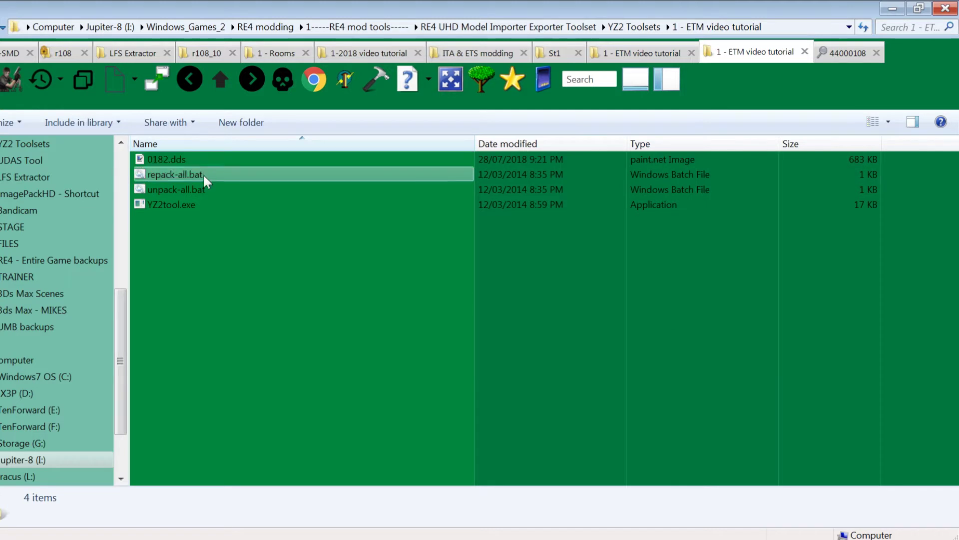
right_click(193, 243)
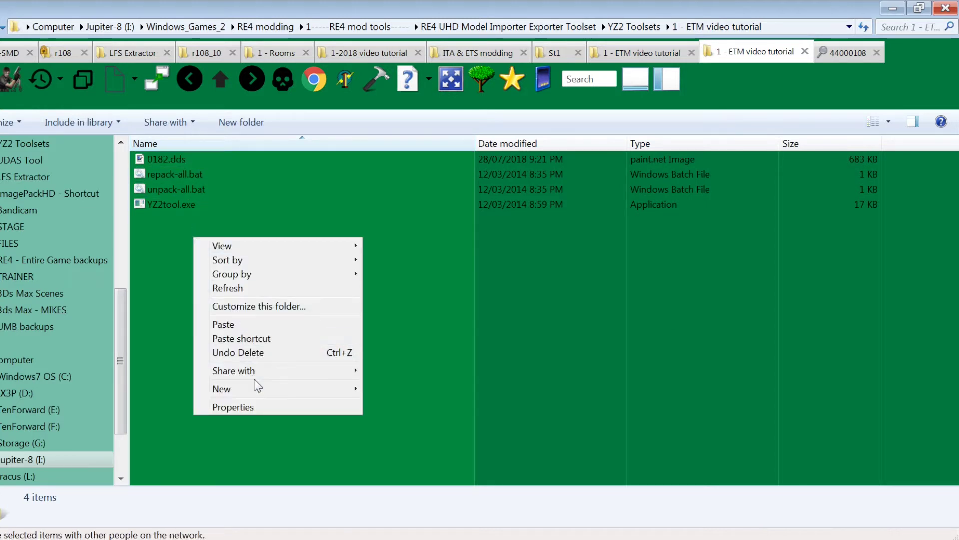
left_click(234, 324)
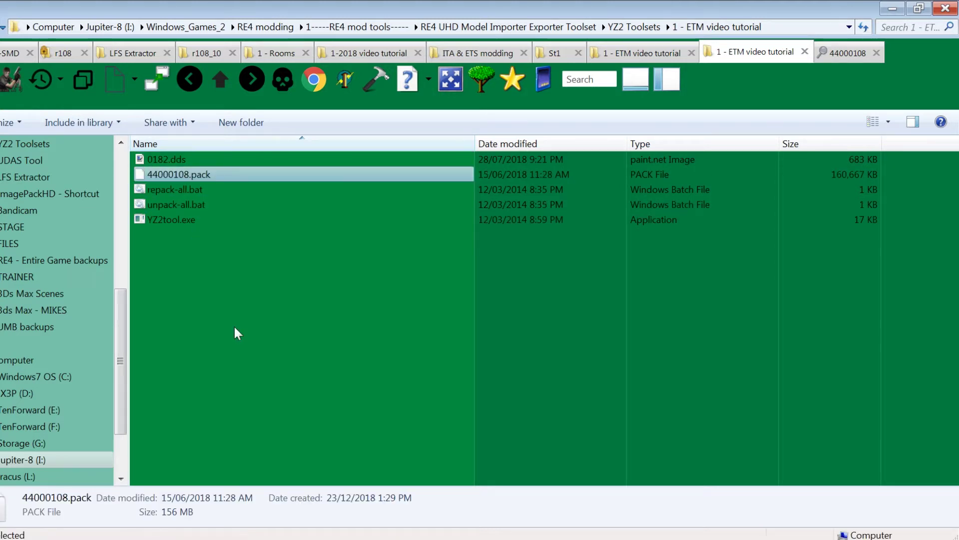
Step: Unpack 44000108.pack with unpack-all.bat and look through the extracted textures in the 44000108 folder
double_click(184, 201)
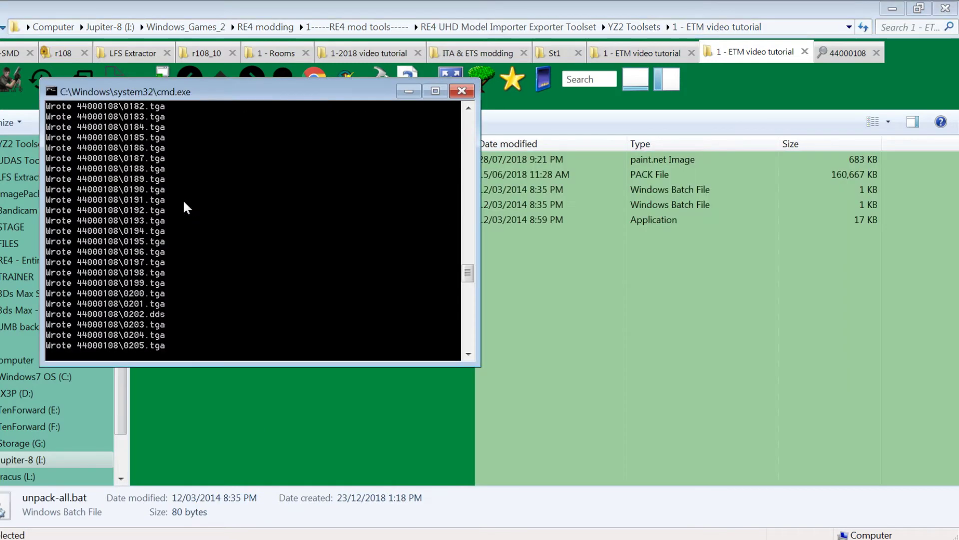
double_click(185, 159)
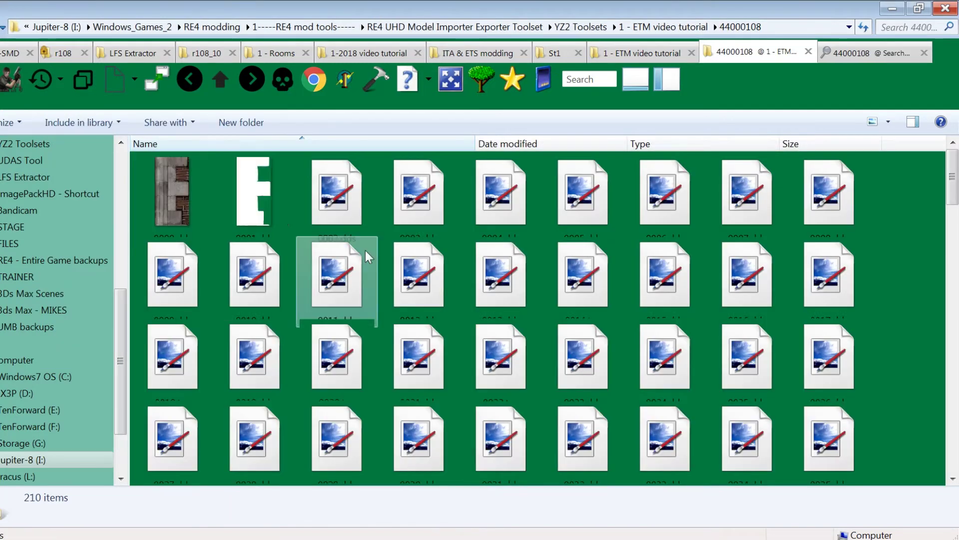
left_click_drag(952, 176, 957, 295)
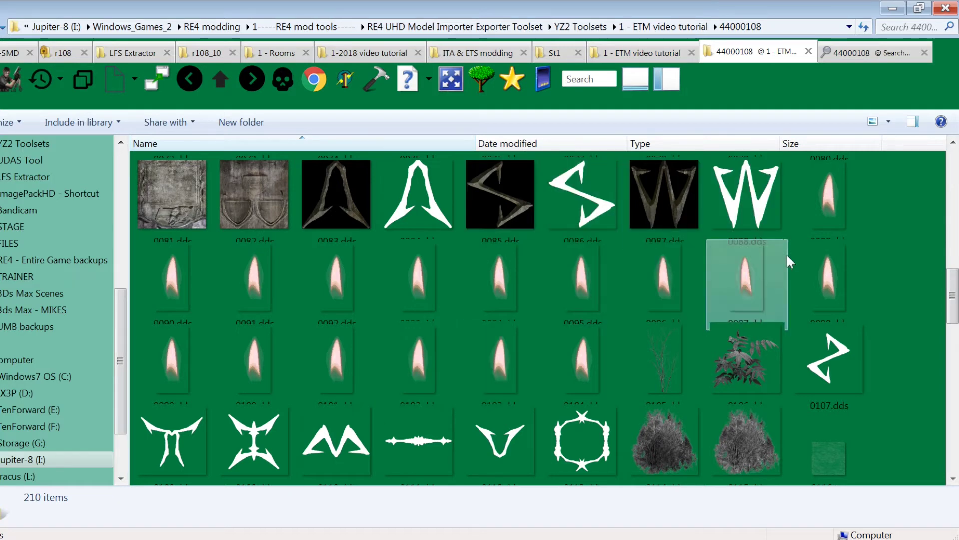
scroll(849, 365, "down", 2)
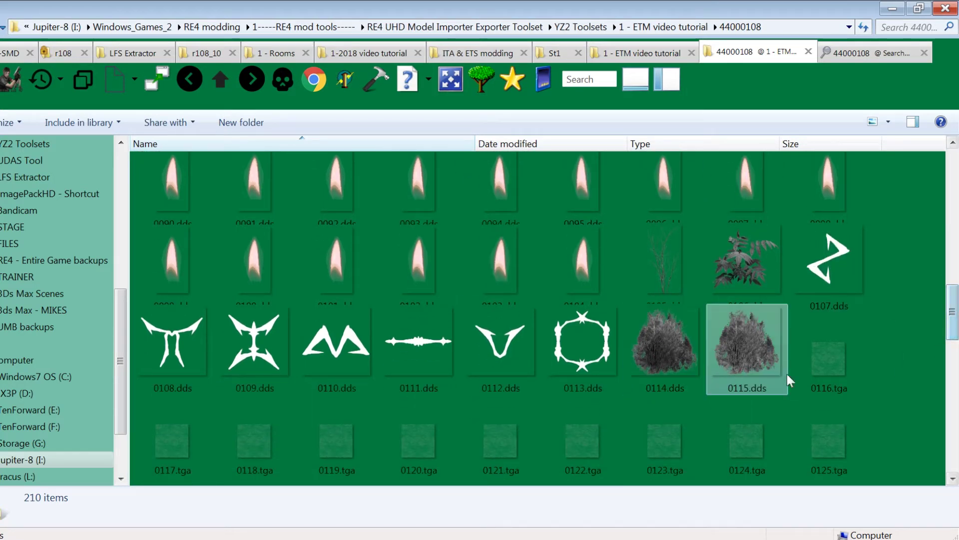
scroll(936, 317, "down", 3)
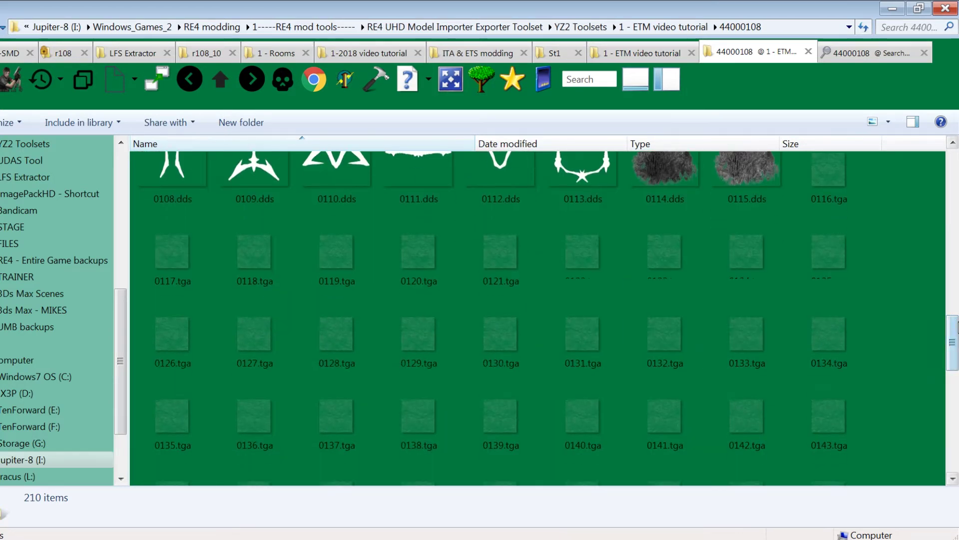
left_click_drag(944, 332, 954, 424)
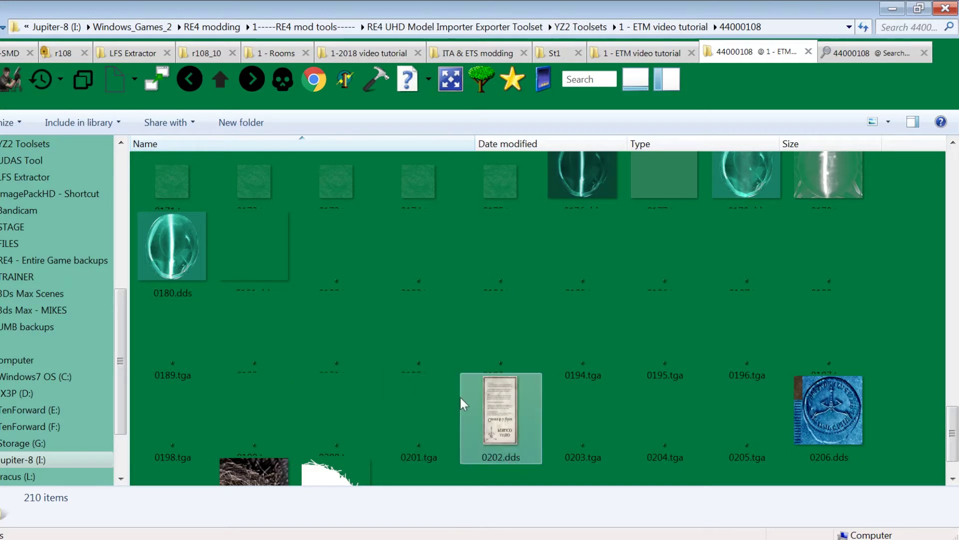
scroll(597, 408, "down", 1)
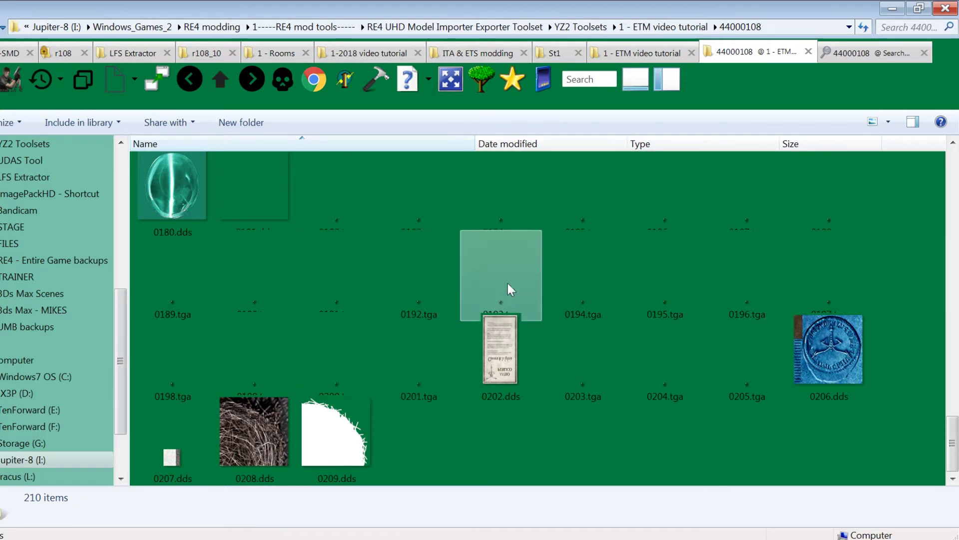
Step: Close the search results and open YZ2 Toolsets\07000000\Albert 2018 (HD FINAL)\07000000 in a new tab
left_click(924, 53)
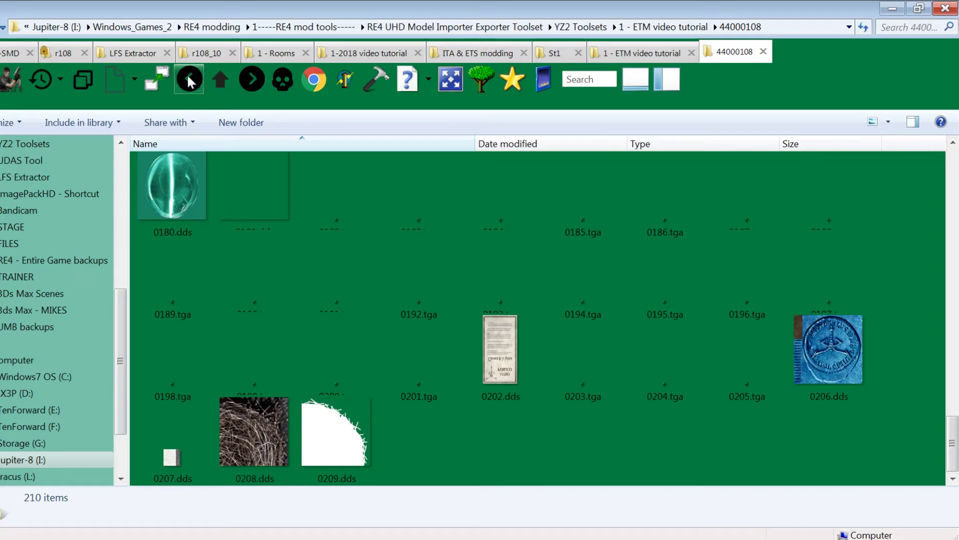
left_click(82, 78)
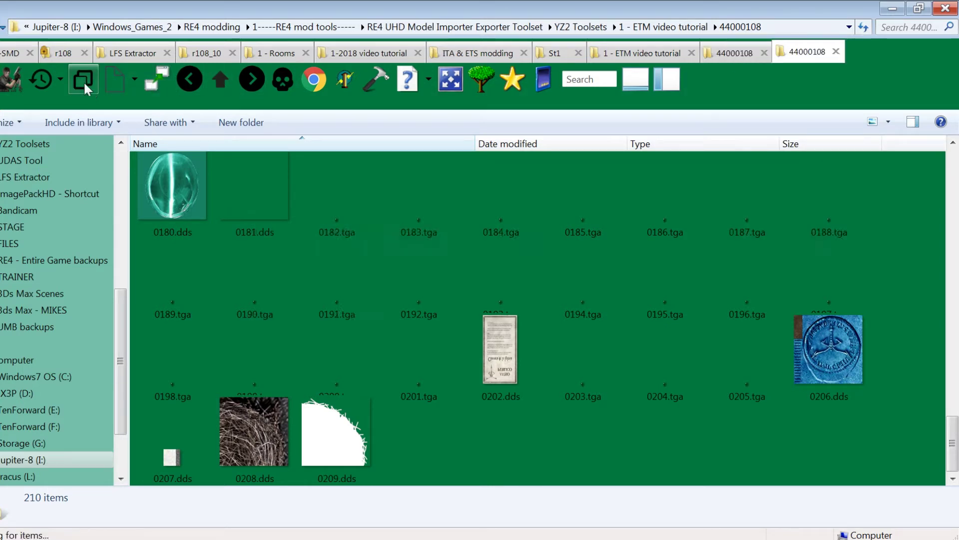
left_click(220, 80)
left_click(220, 80)
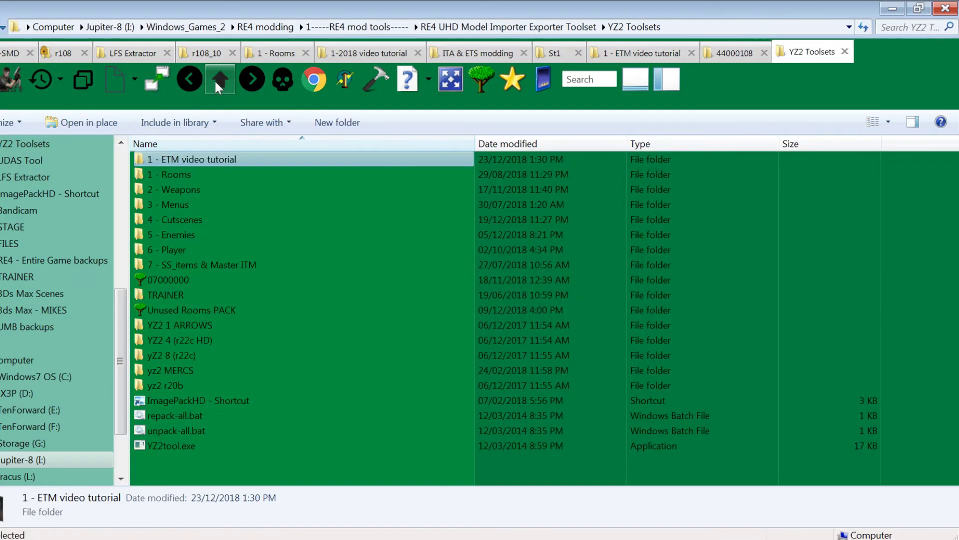
double_click(203, 276)
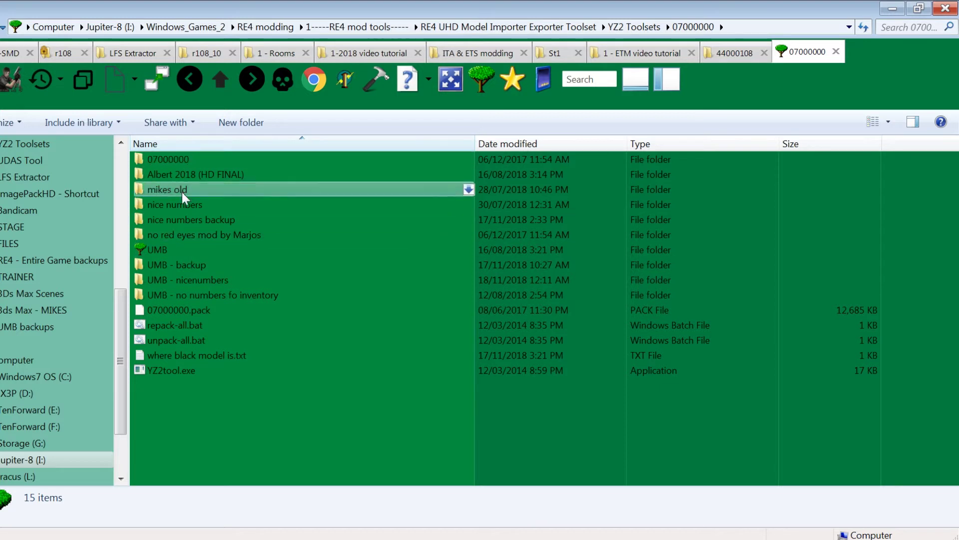
double_click(176, 174)
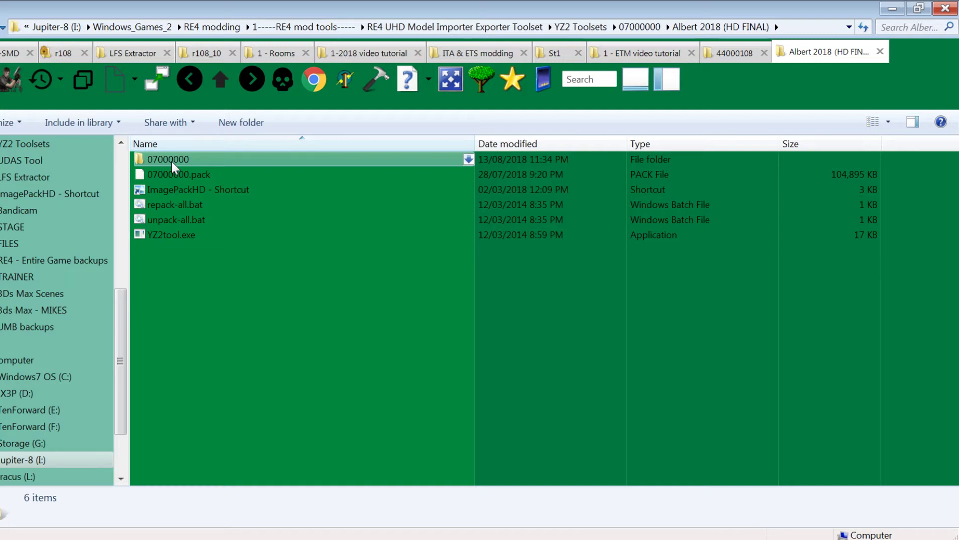
double_click(172, 159)
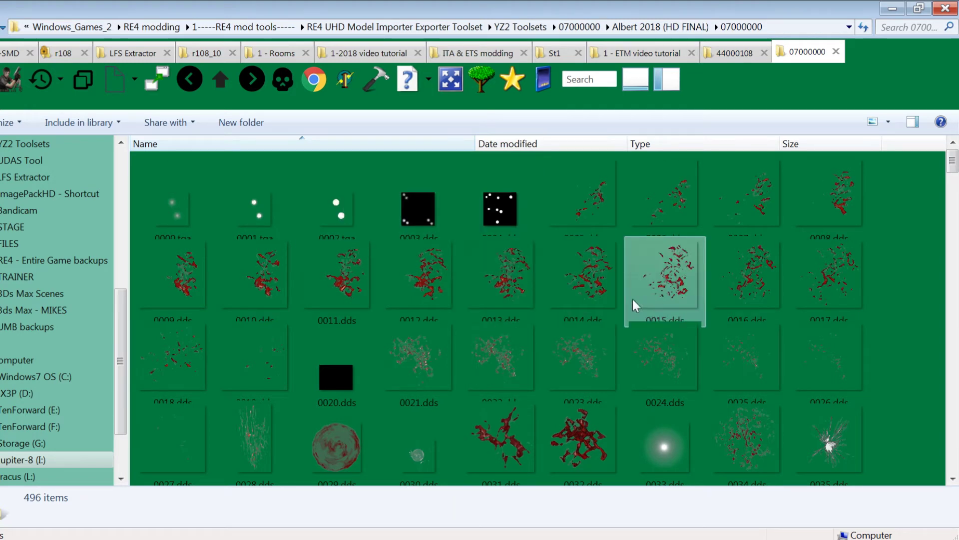
Step: Look through the texture thumbnails in the 07000000 folder for the wooden plank texture and select 0402.dds
scroll(633, 301, "down", 7)
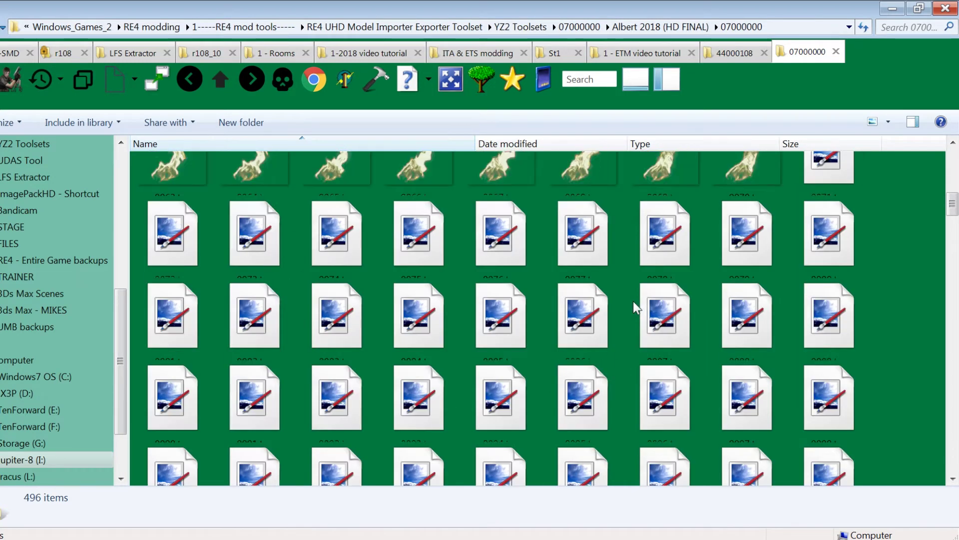
scroll(633, 299, "down", 4)
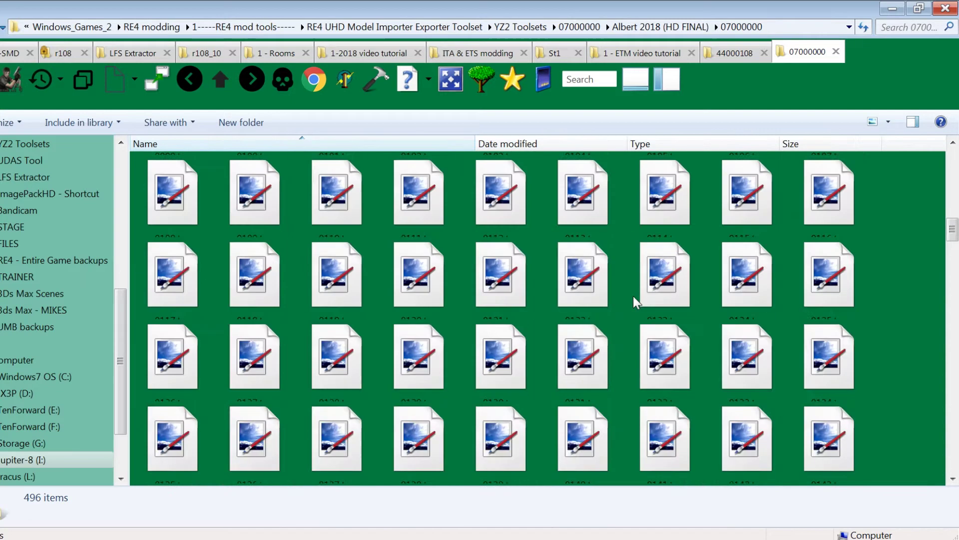
scroll(634, 298, "down", 15)
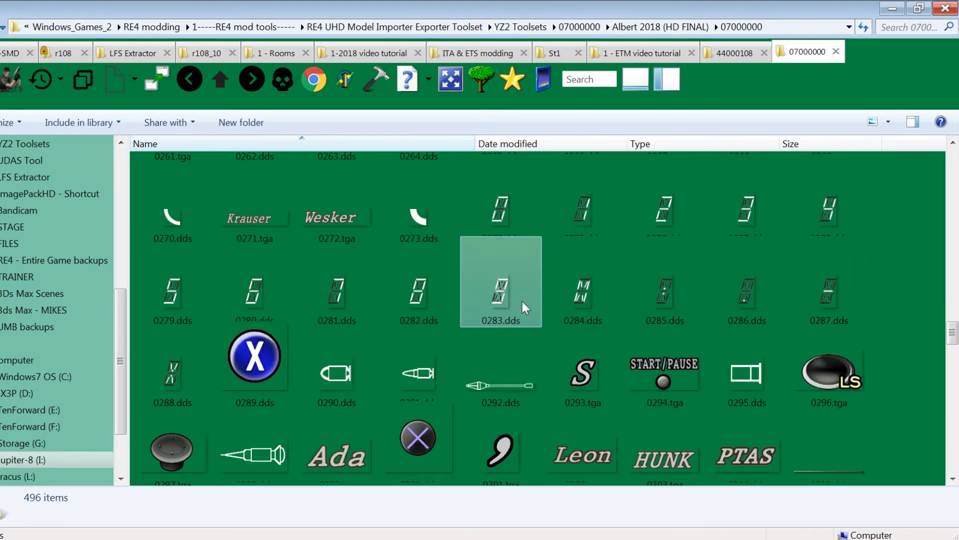
scroll(710, 314, "down", 6)
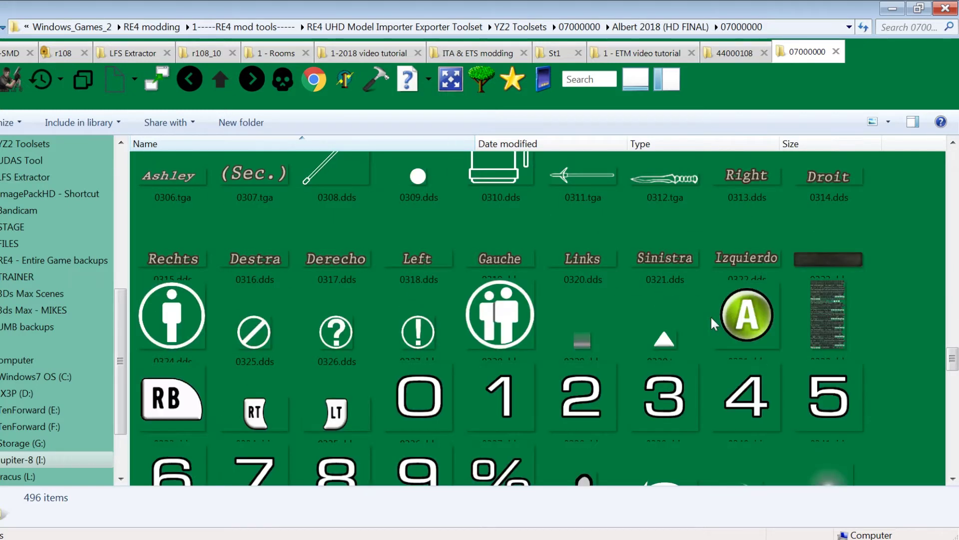
scroll(710, 315, "down", 2)
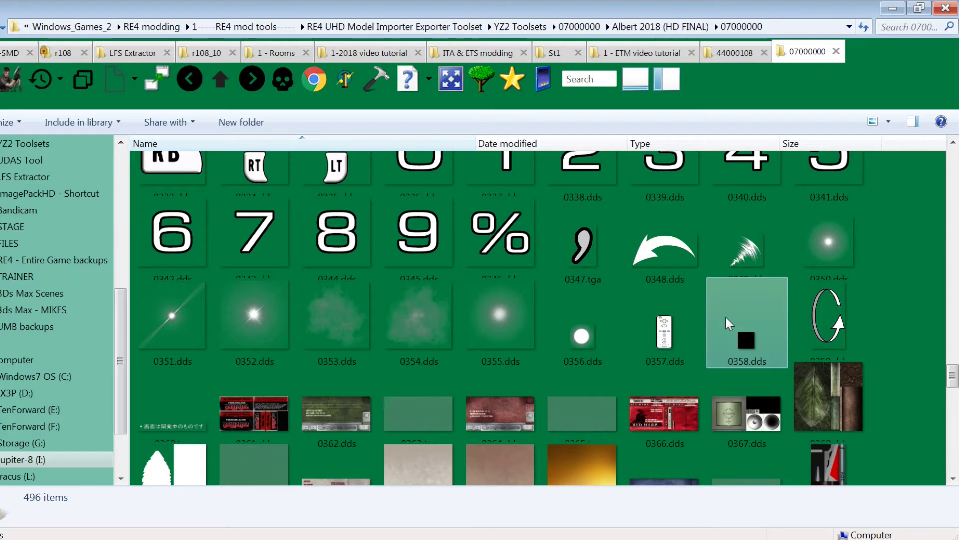
scroll(725, 320, "down", 3)
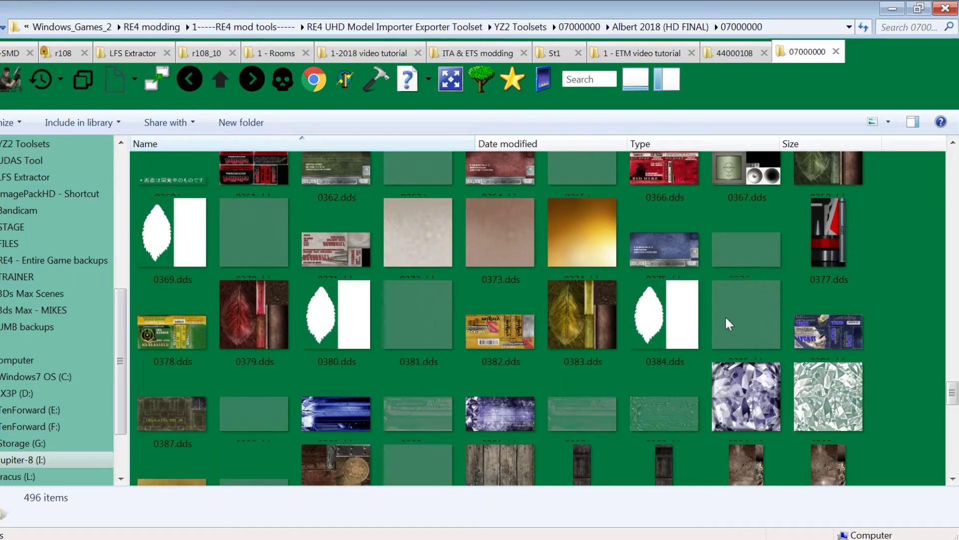
scroll(726, 322, "down", 3)
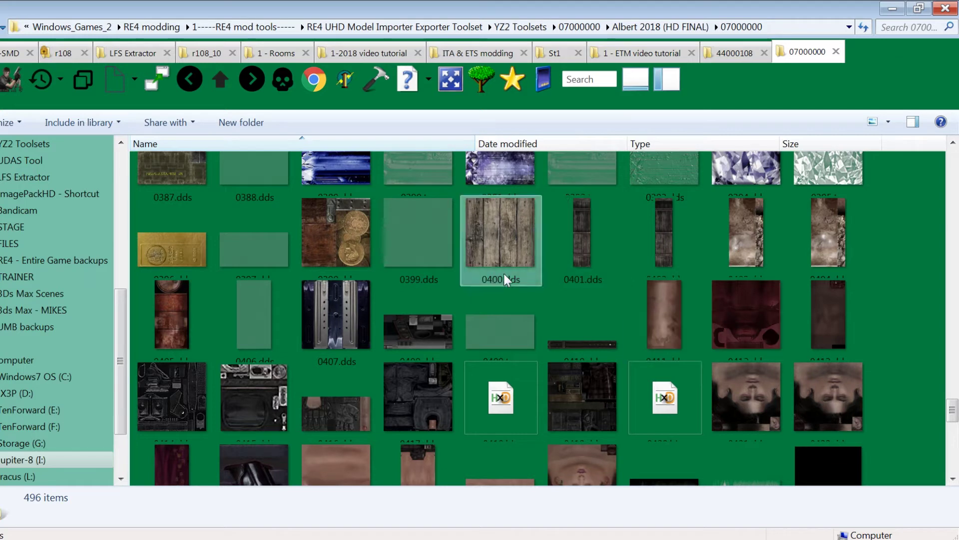
scroll(456, 304, "down", 3)
scroll(455, 303, "down", 2)
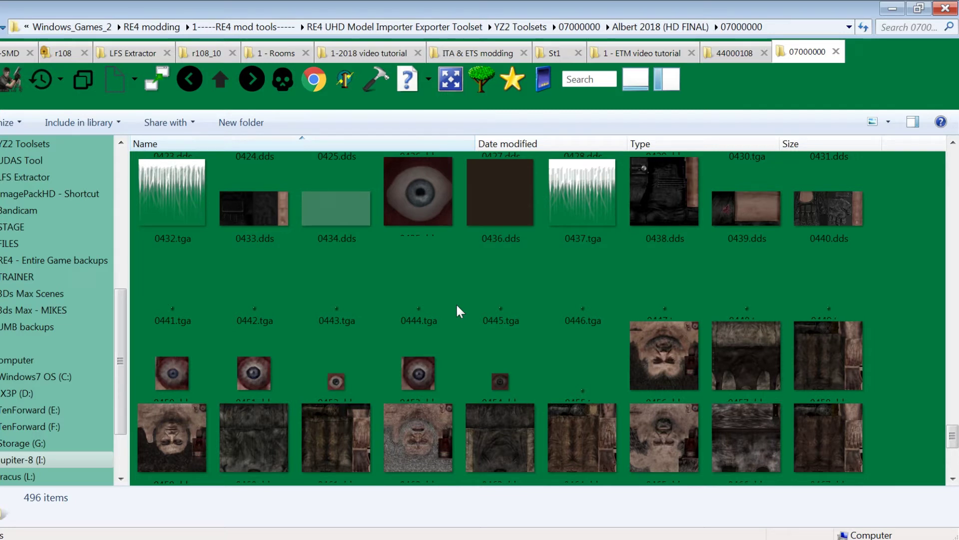
scroll(455, 303, "up", 2)
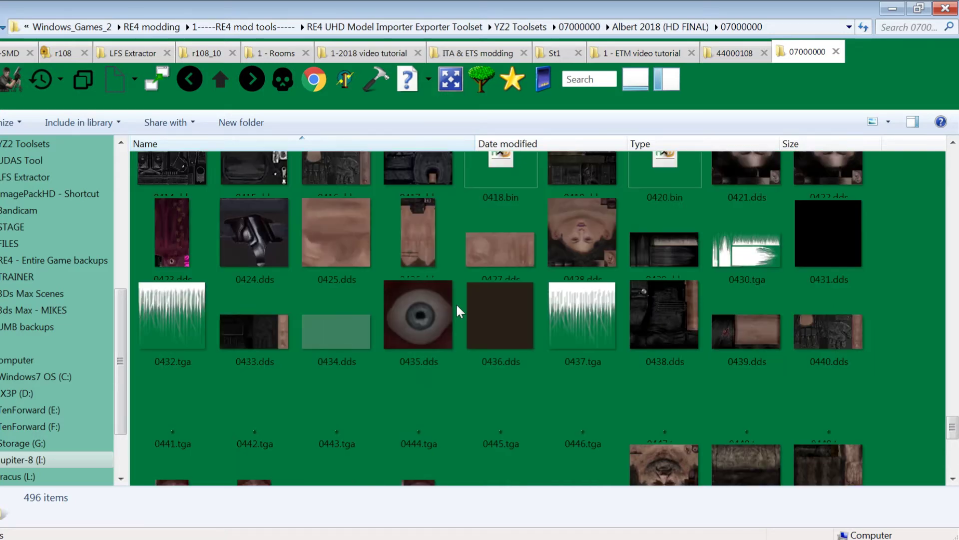
scroll(456, 302, "up", 2)
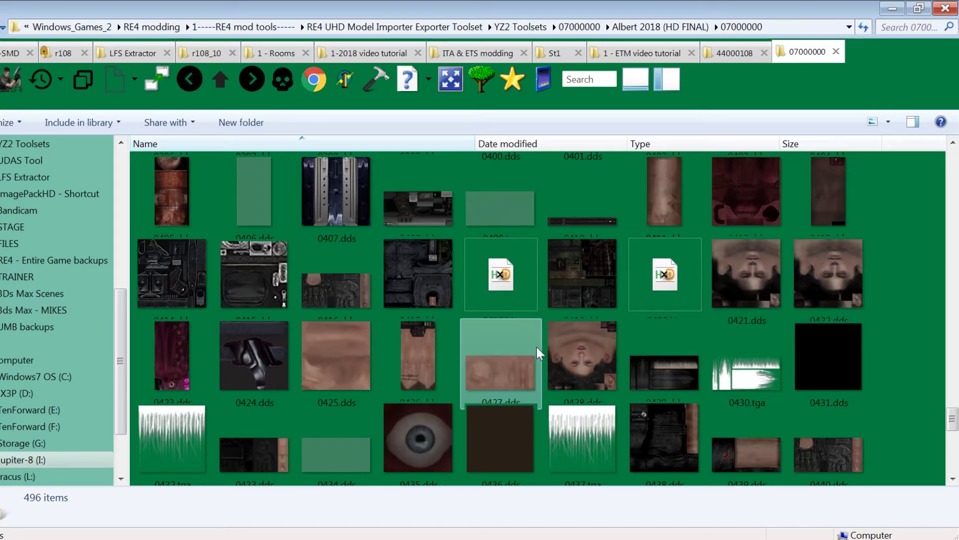
scroll(537, 347, "down", 6)
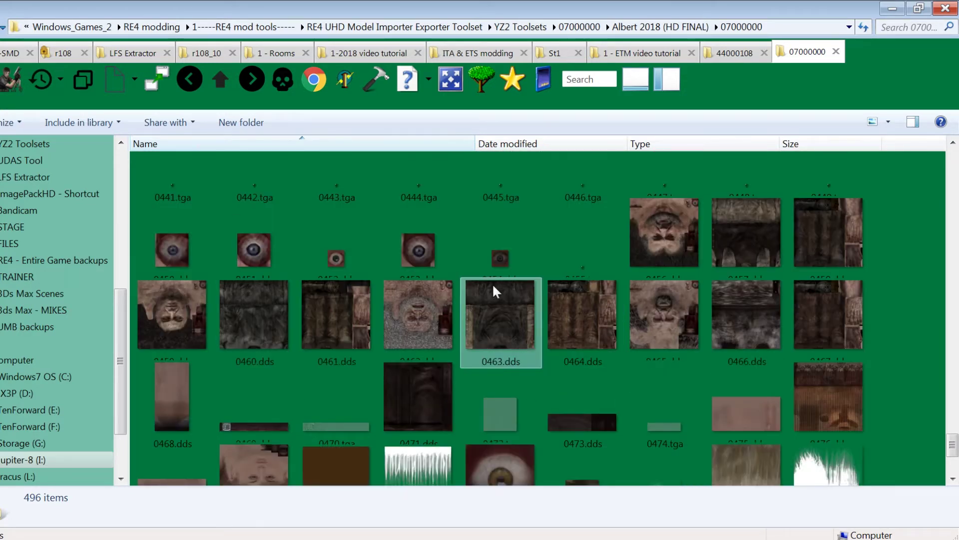
scroll(595, 274, "down", 1)
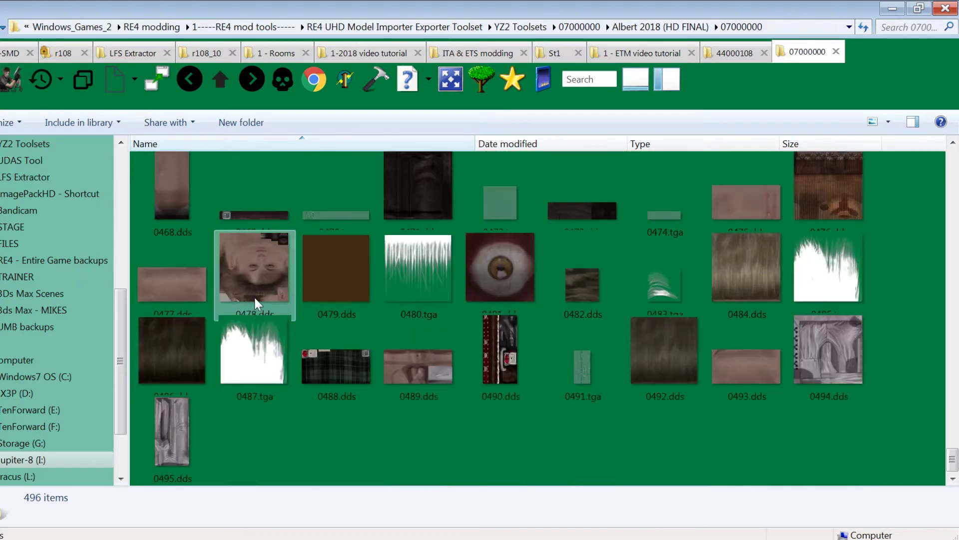
scroll(629, 288, "up", 5)
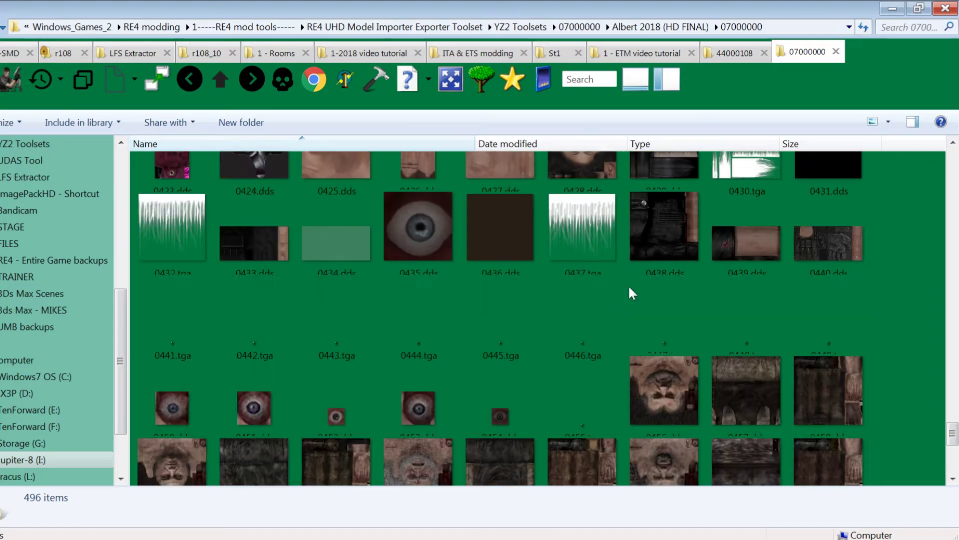
scroll(630, 288, "up", 4)
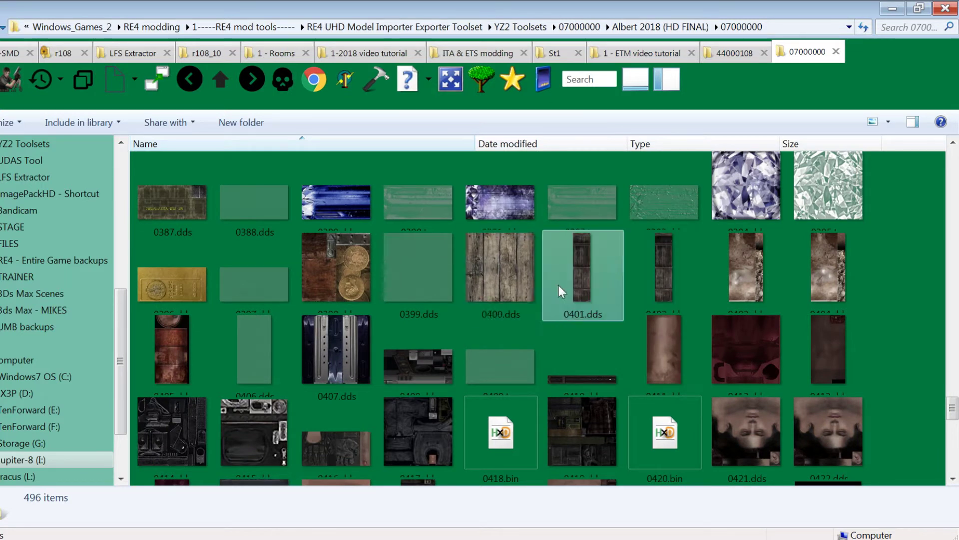
left_click(666, 275)
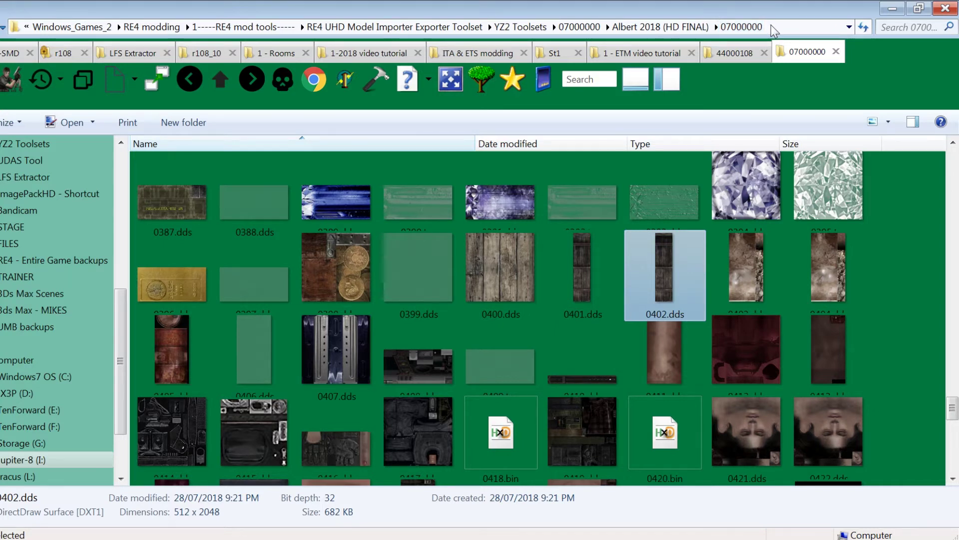
Step: Compare the room textures in the 44000108 folder with the shared textures in the 07000000 folder
left_click(733, 56)
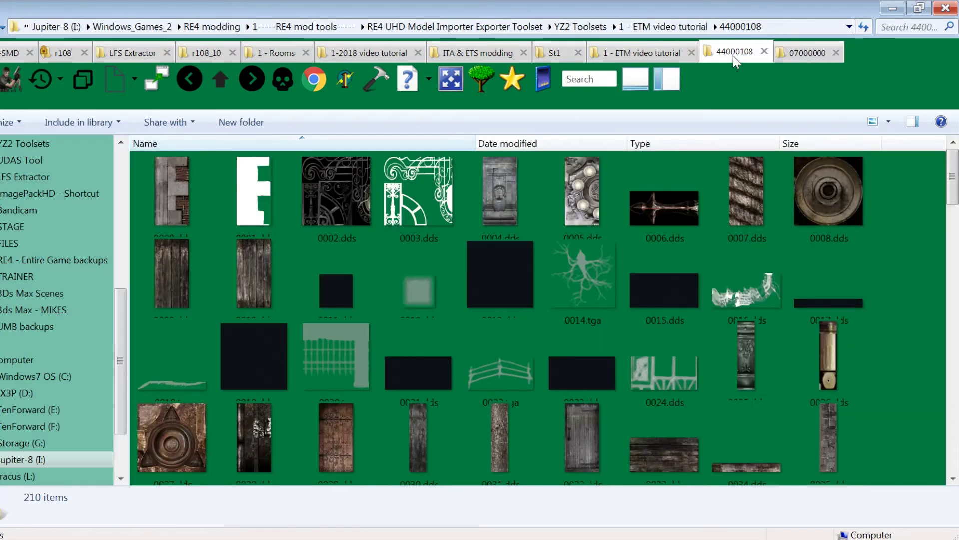
scroll(648, 265, "down", 3)
scroll(647, 264, "up", 3)
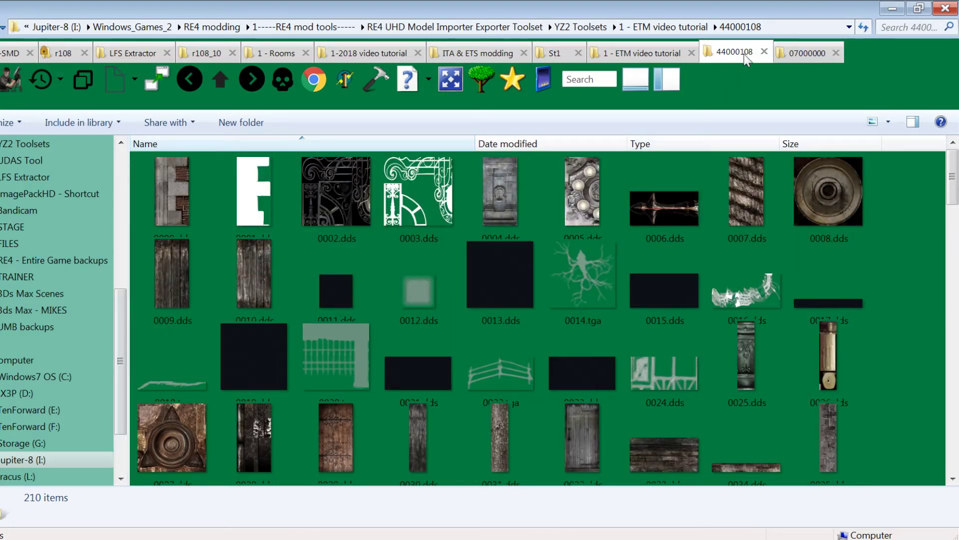
left_click(812, 58)
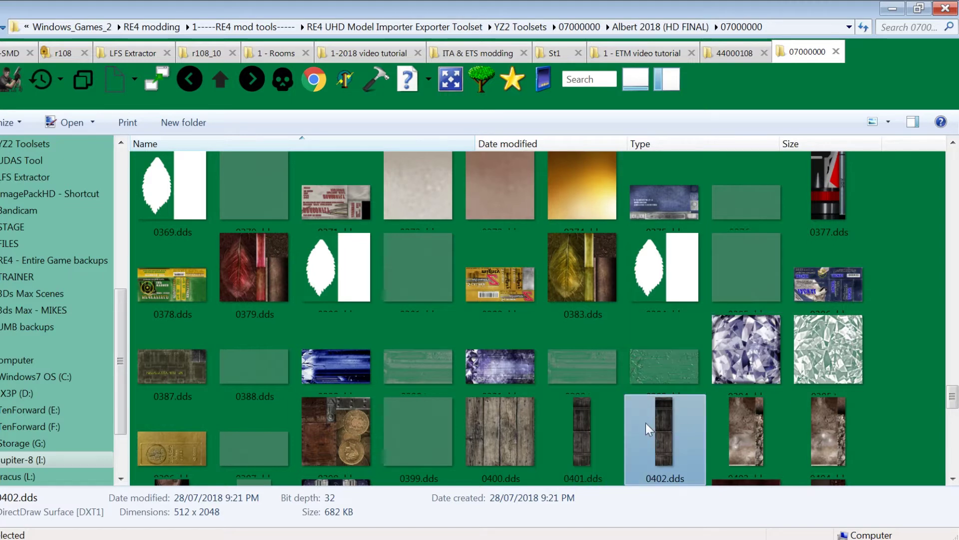
Step: Delete the blank texture 0182.tga from the 44000108 folder
left_click(733, 59)
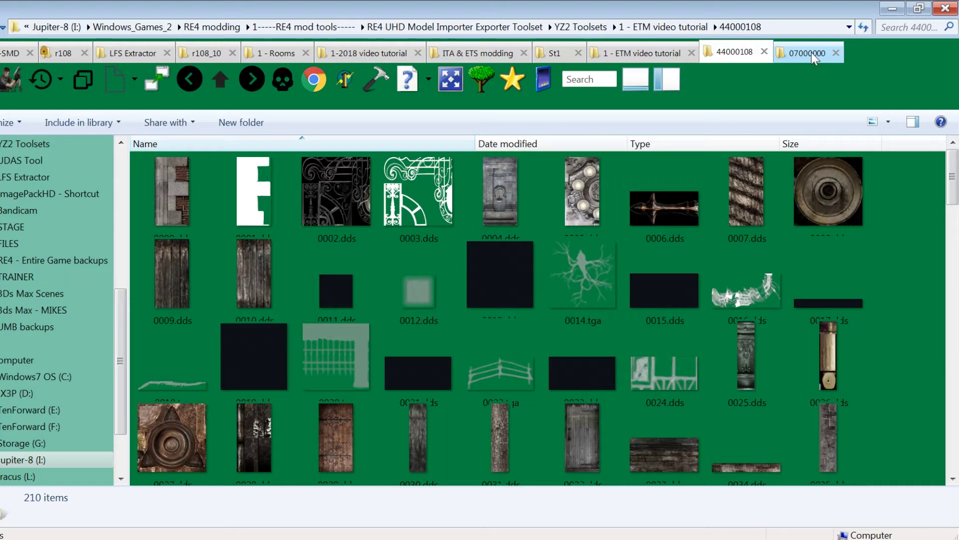
left_click(529, 331)
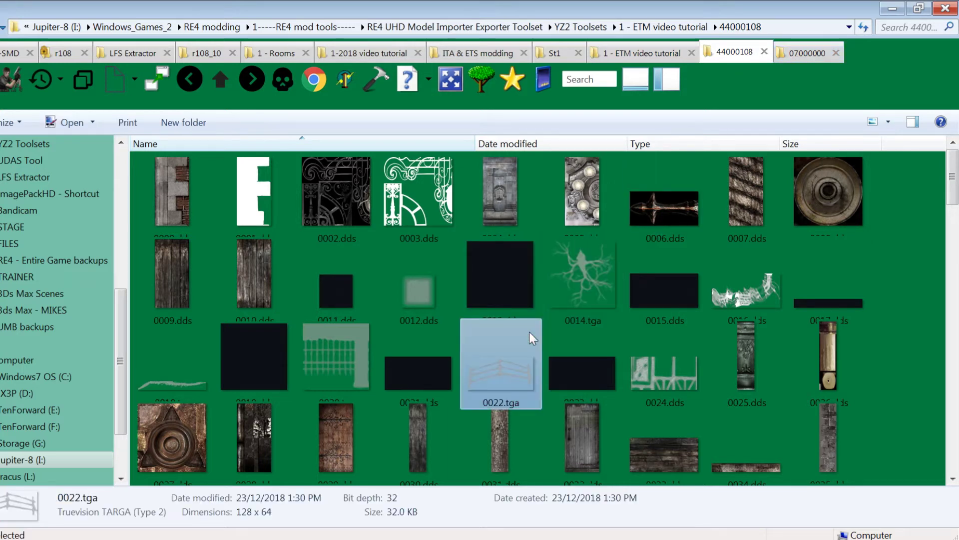
scroll(529, 331, "down", 2)
scroll(529, 332, "down", 3)
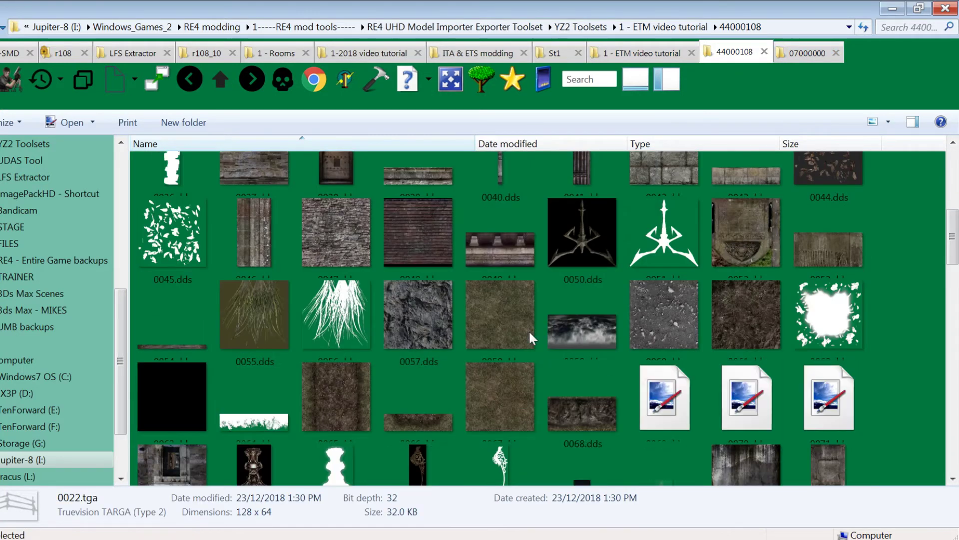
scroll(530, 332, "down", 15)
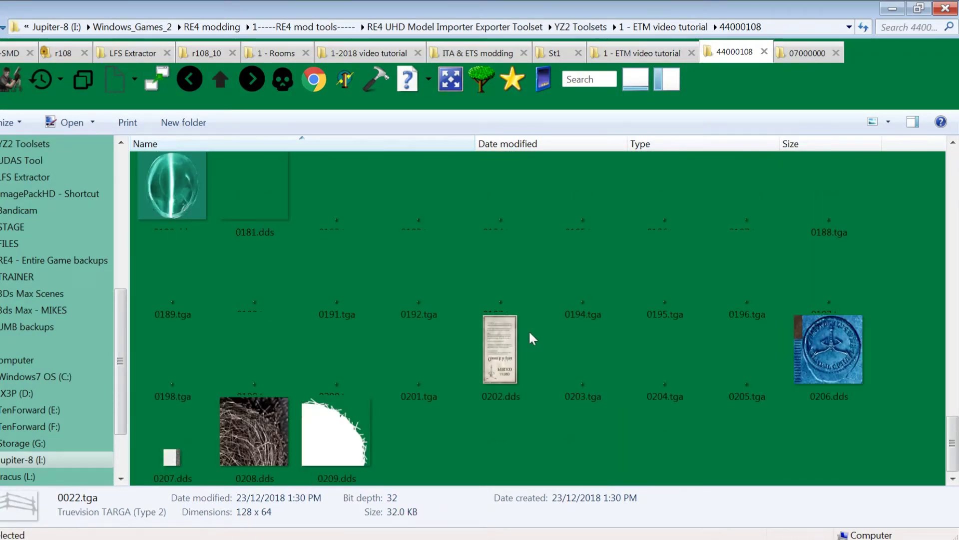
scroll(529, 330, "up", 2)
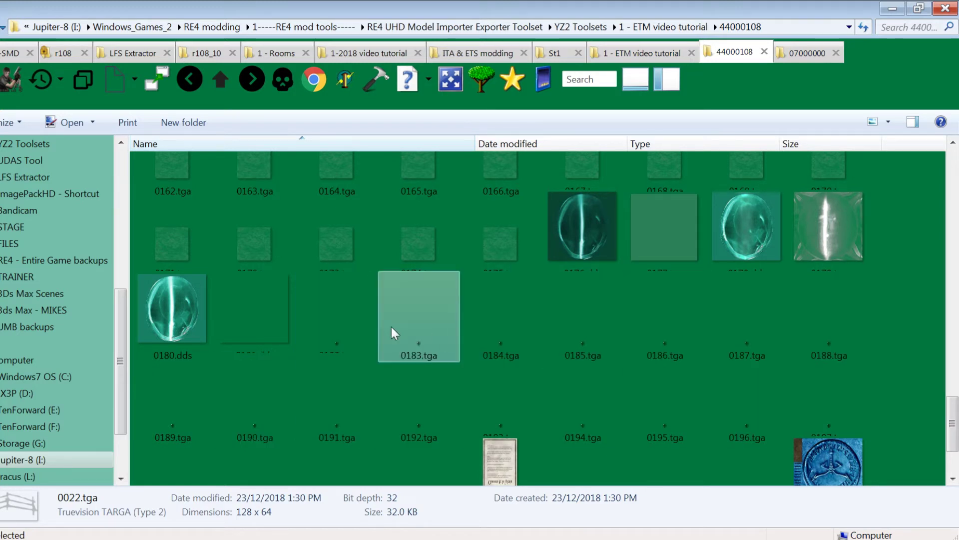
left_click(343, 325)
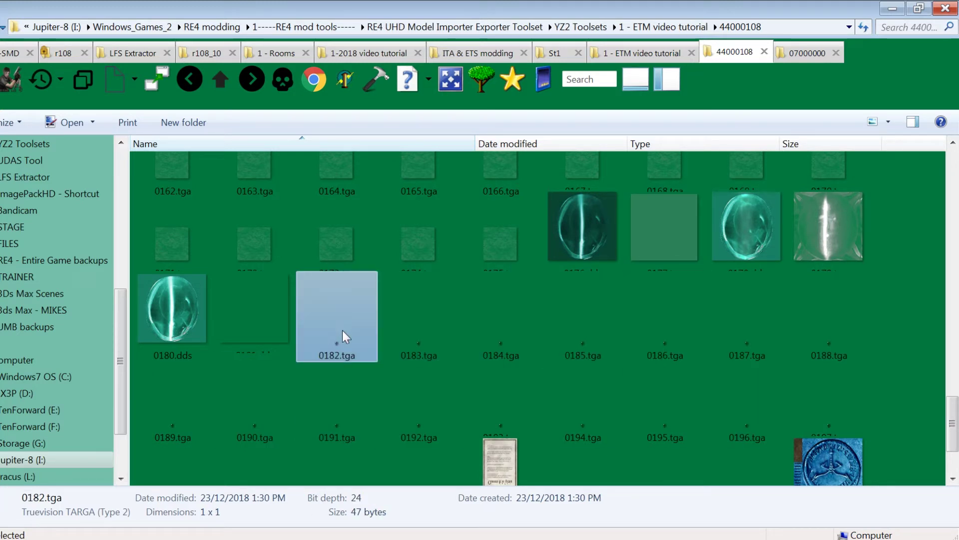
right_click(343, 331)
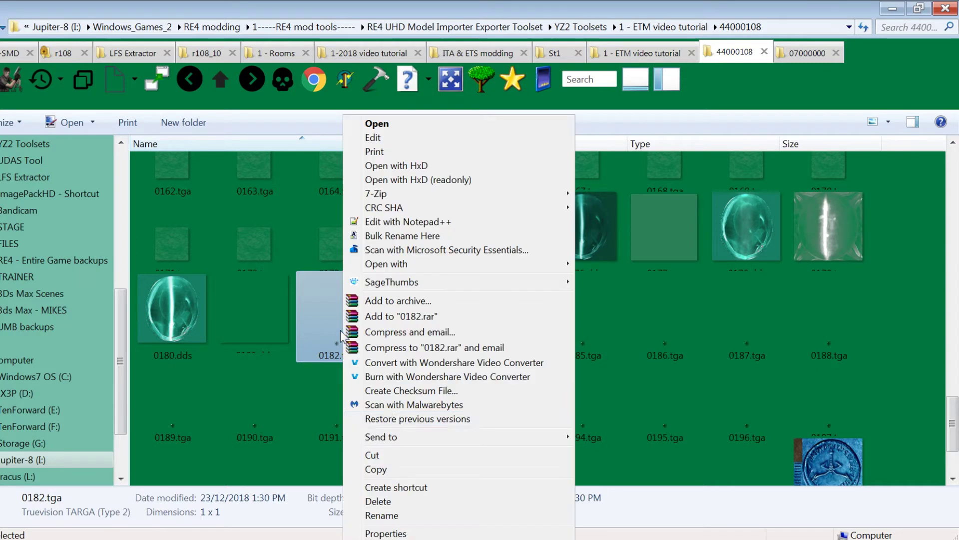
left_click(387, 499)
left_click(519, 342)
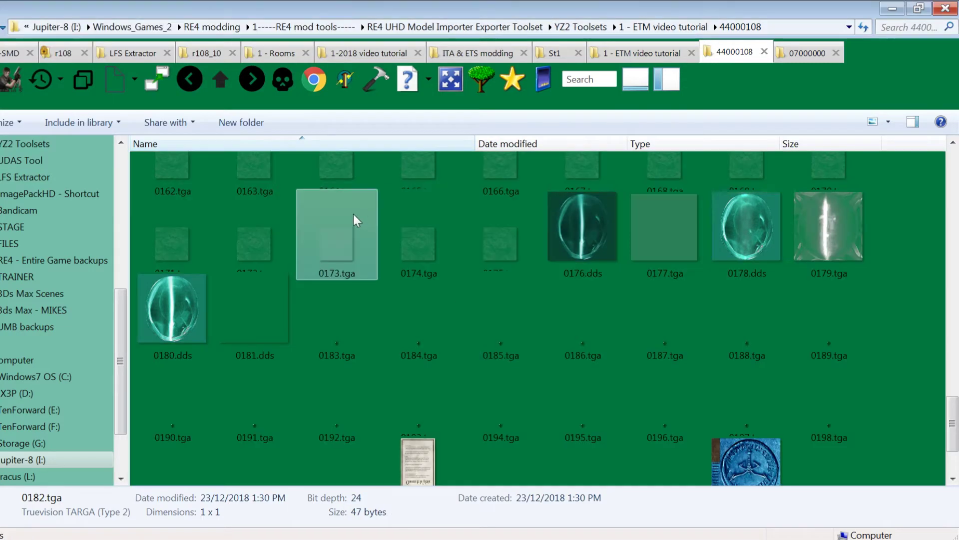
Step: View 0182.dds from the "1 - ETM video tutorial" folder in paint.net and close the image
left_click(220, 71)
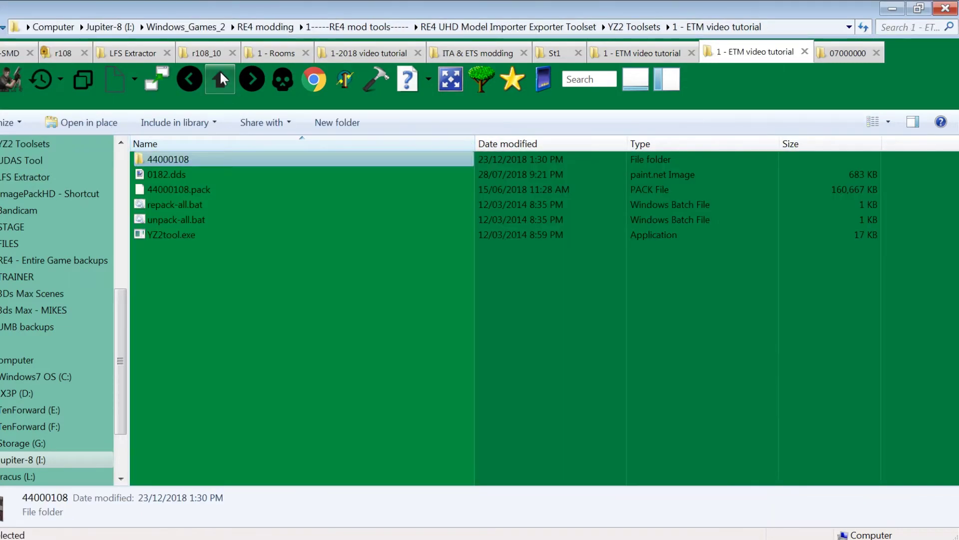
double_click(182, 175)
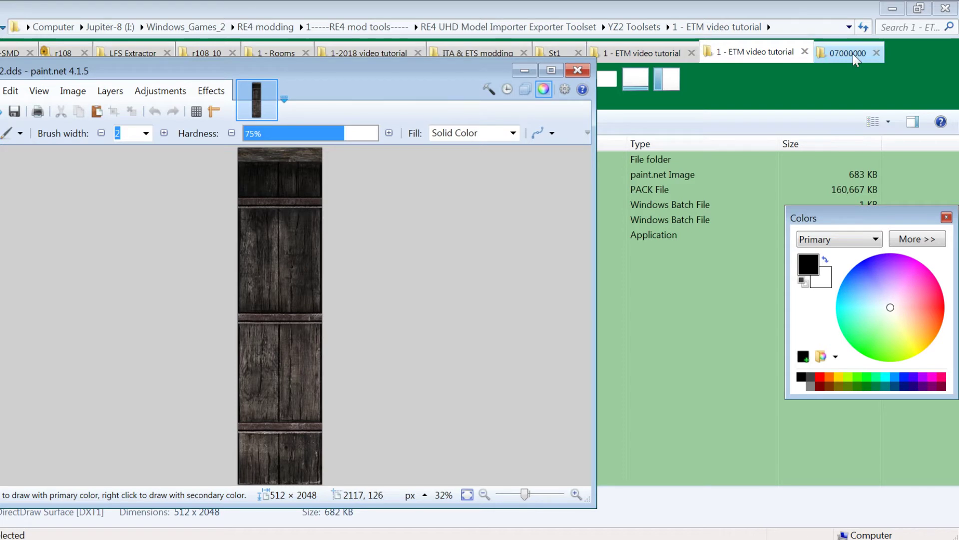
left_click(575, 70)
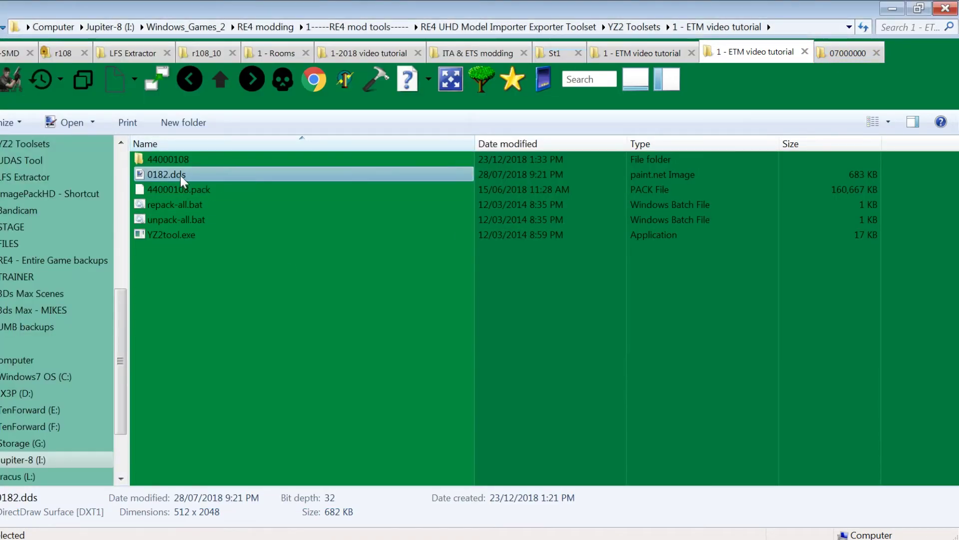
Step: Move 0182.dds into the 44000108 folder and find it there among the texture thumbnails
double_click(180, 160)
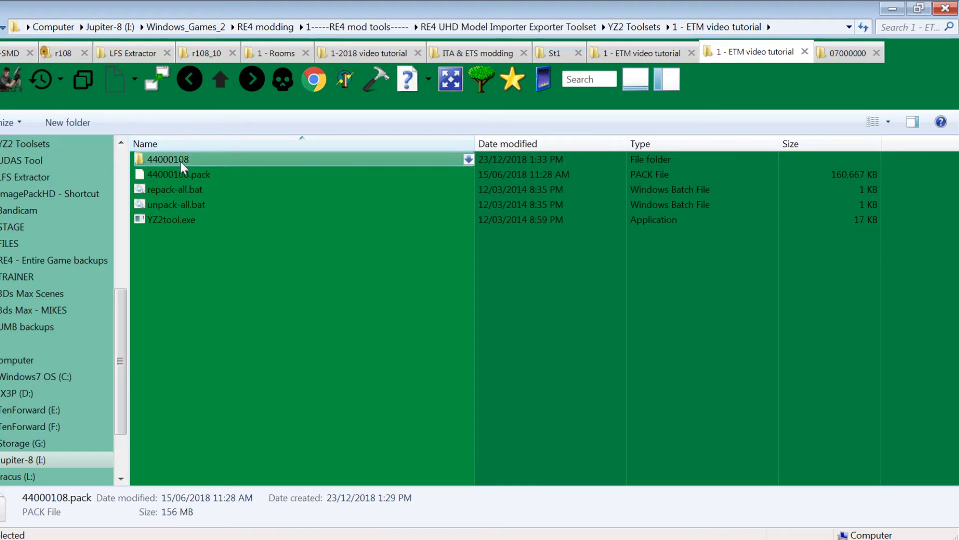
scroll(468, 331, "down", 10)
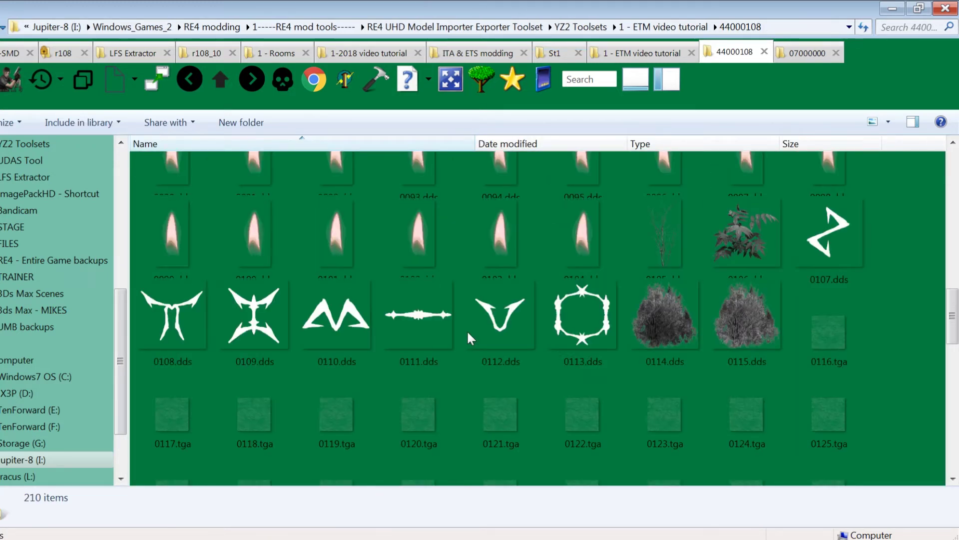
scroll(466, 329, "down", 5)
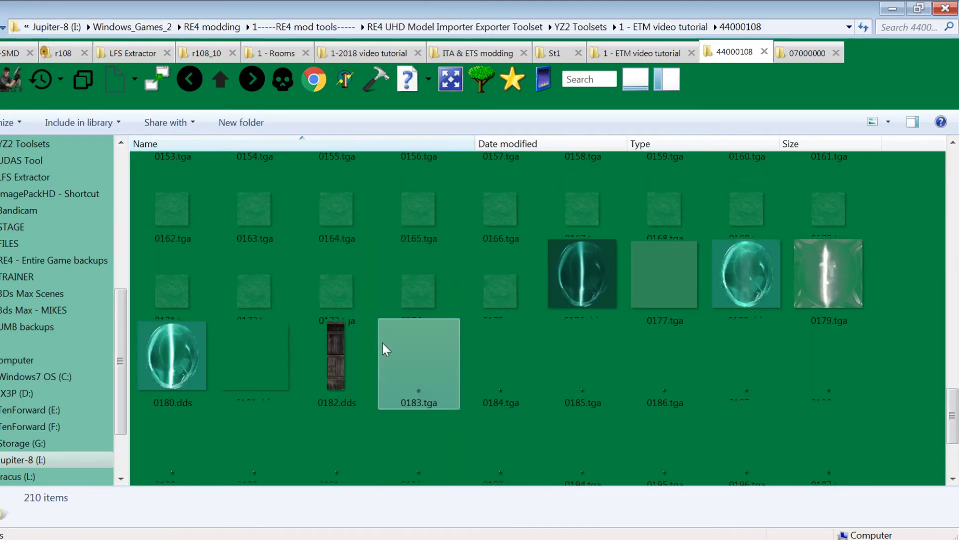
left_click(345, 343)
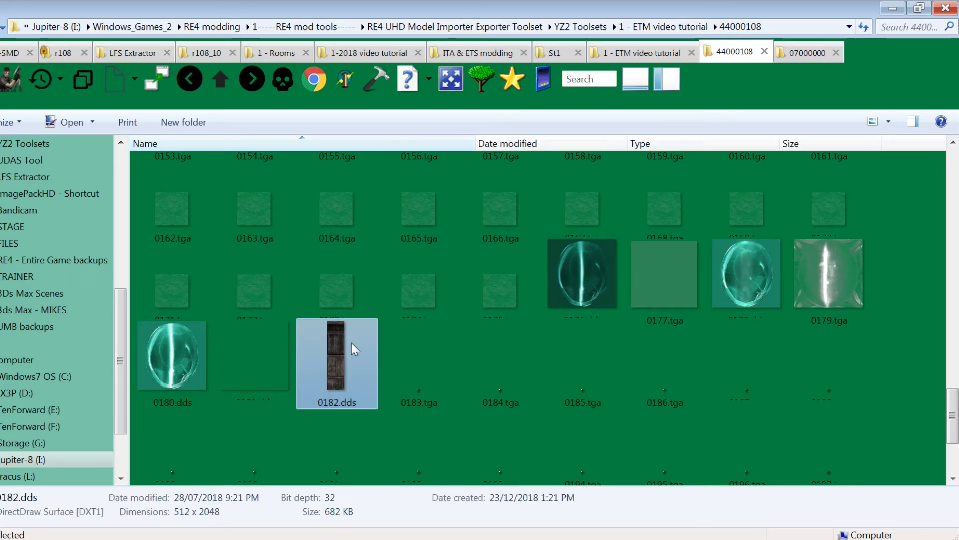
Step: Copy the full path of the 44000108 folder
left_click(791, 29)
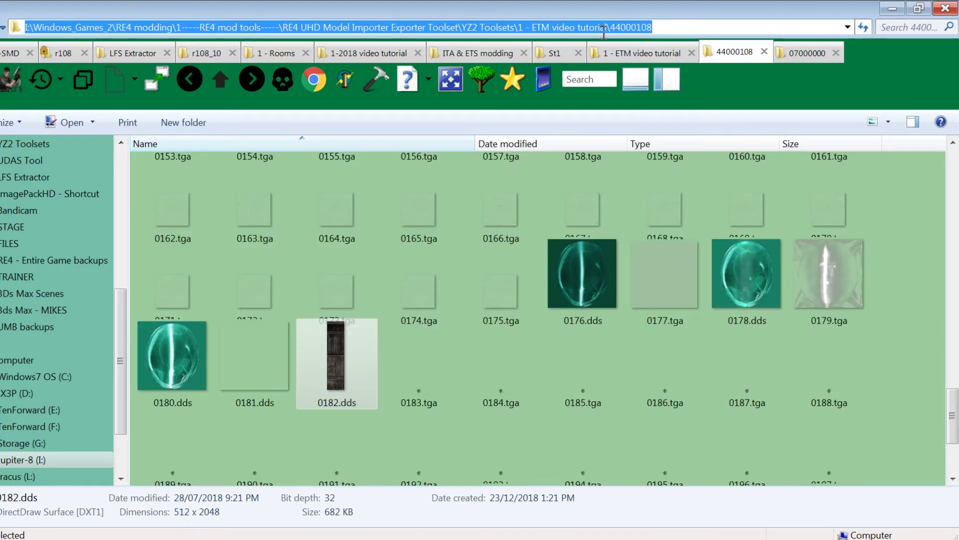
right_click(603, 32)
left_click(634, 74)
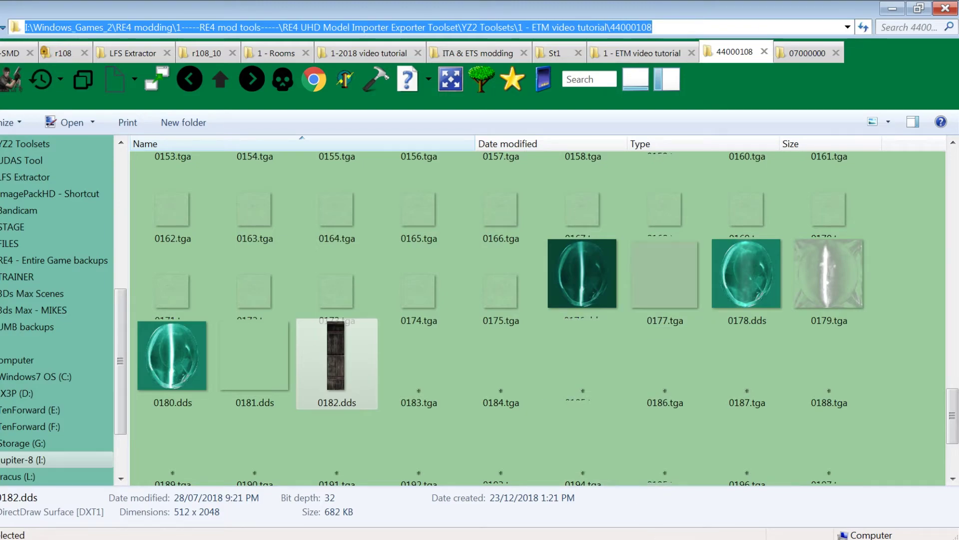
Step: Switch to MilkShape 3D and open the texture file chooser for the 0000.dds material
key("alt+Tab")
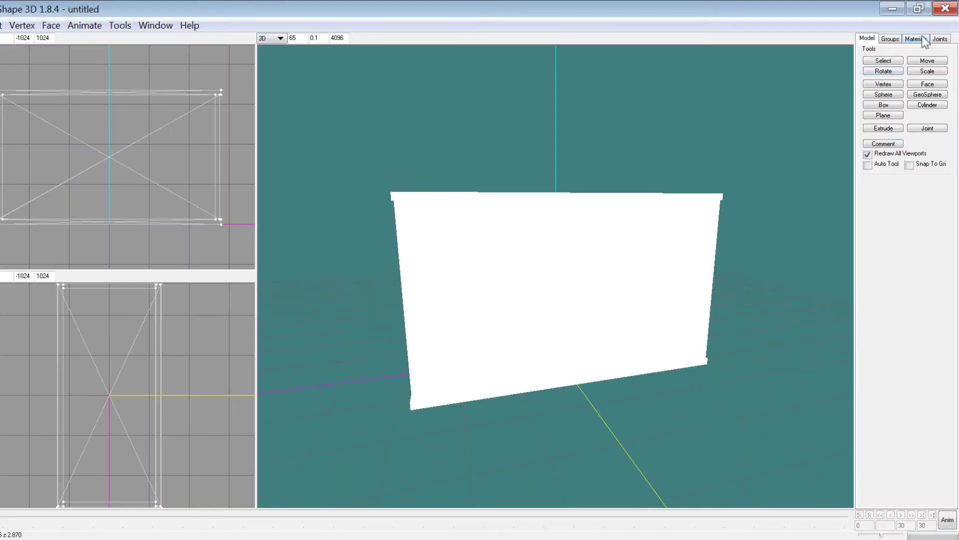
left_click(922, 37)
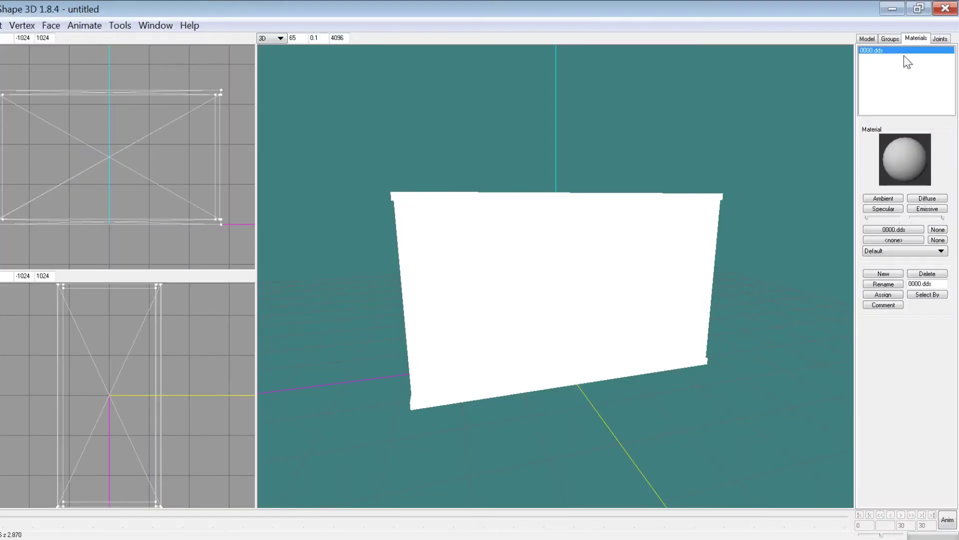
left_click(902, 232)
Step: Try to go to the copied 44000108 folder path in the texture file chooser
left_click(313, 10)
key("ctrl+v")
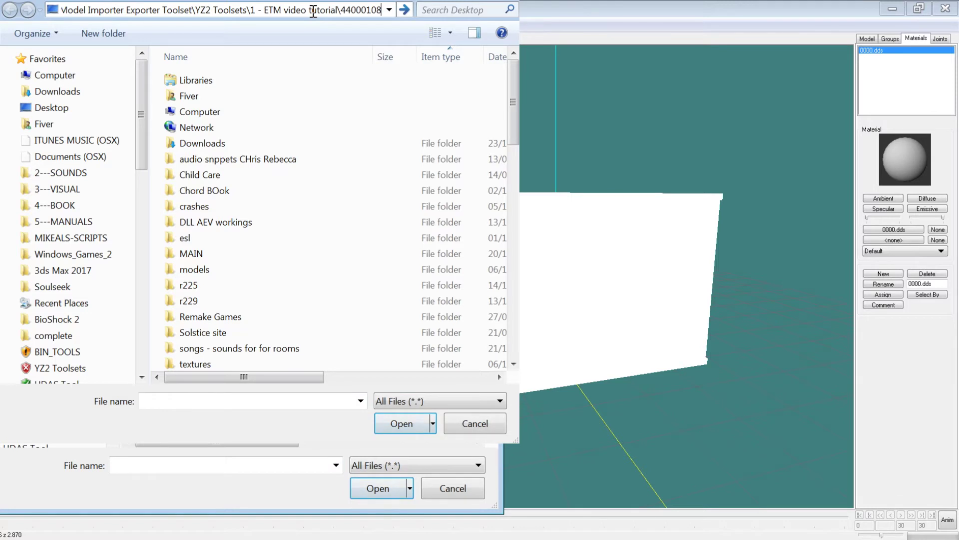
left_click_drag(335, 10, 24, 16)
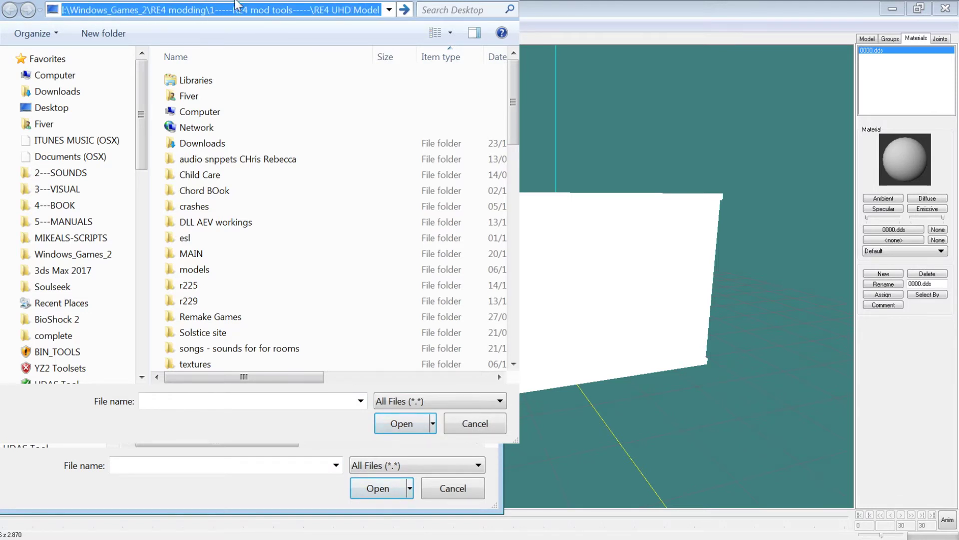
left_click_drag(233, 6, 420, 7)
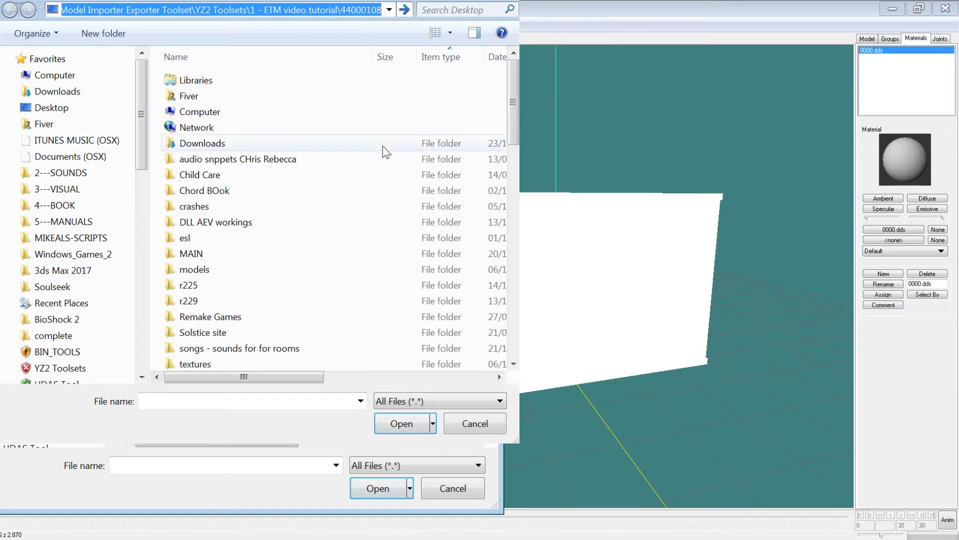
left_click(414, 430)
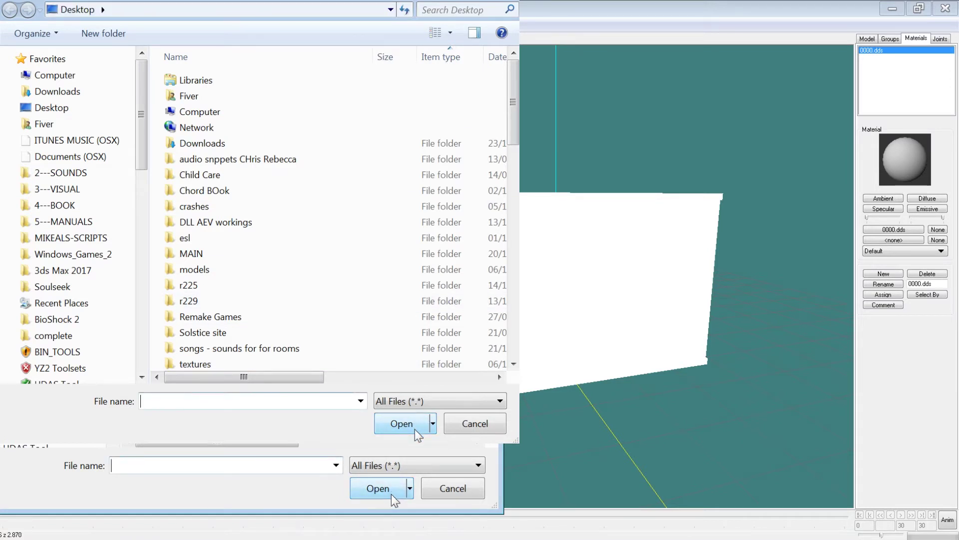
Step: Go to the 44000108 folder by its copied path and load 0182.dds as the texture of the 0000.dds material
left_click(295, 10)
key("ctrl+v")
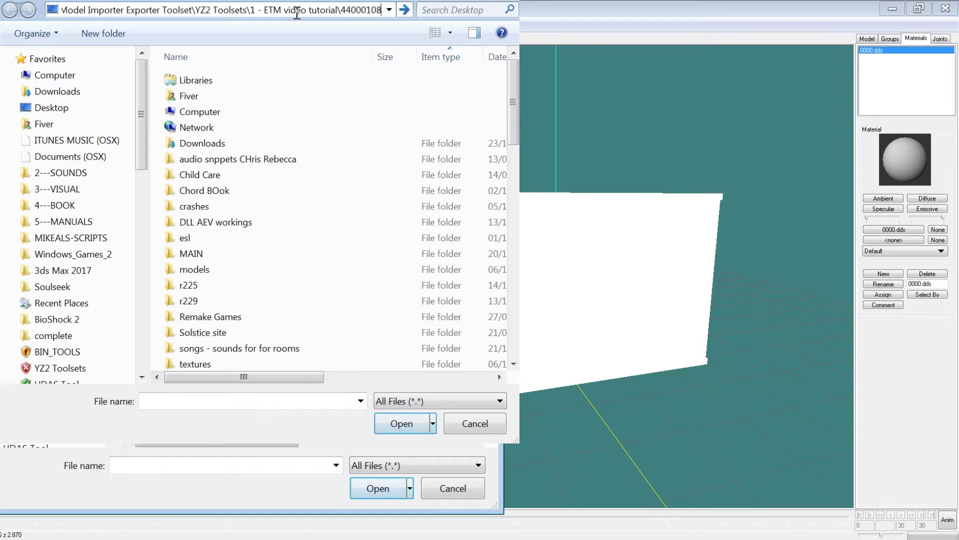
key("Return")
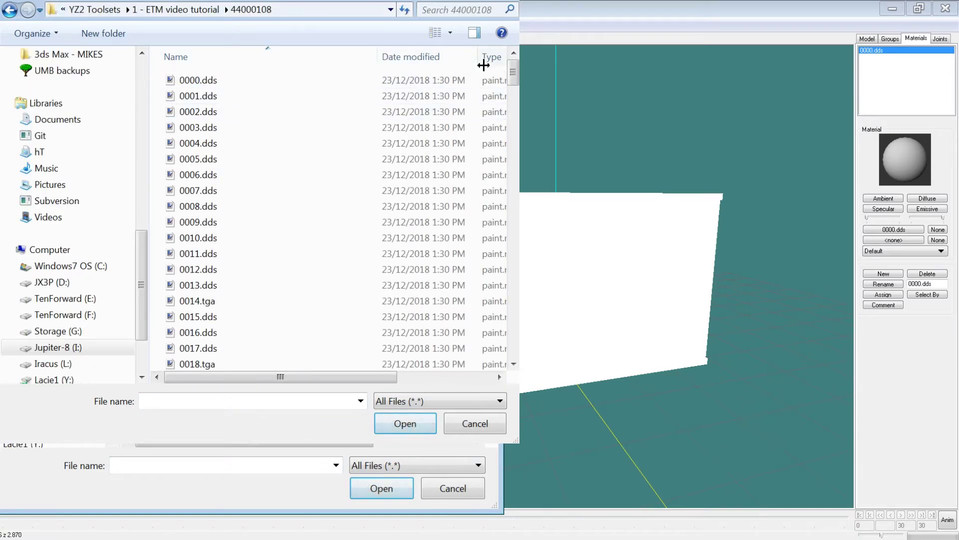
left_click_drag(513, 72, 513, 343)
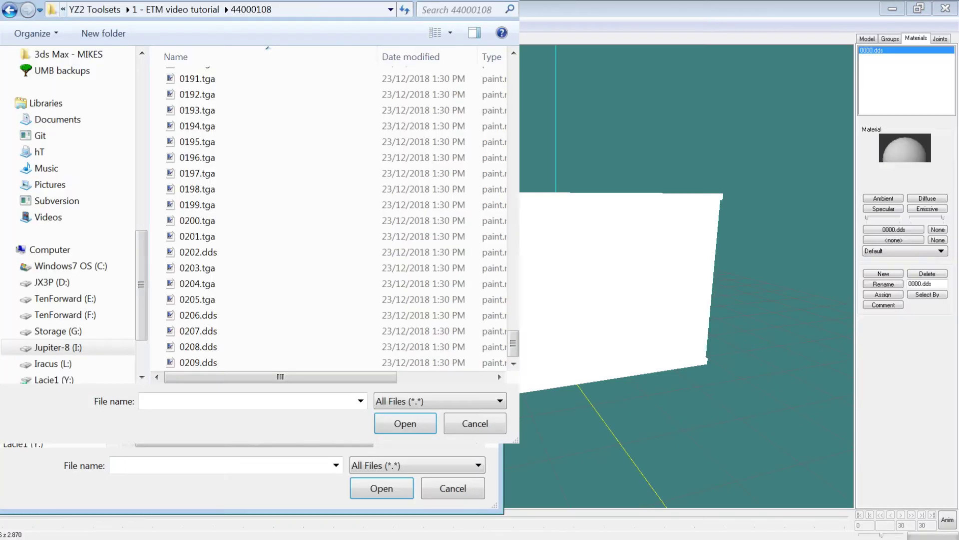
left_click(313, 284)
scroll(313, 281, "up", 6)
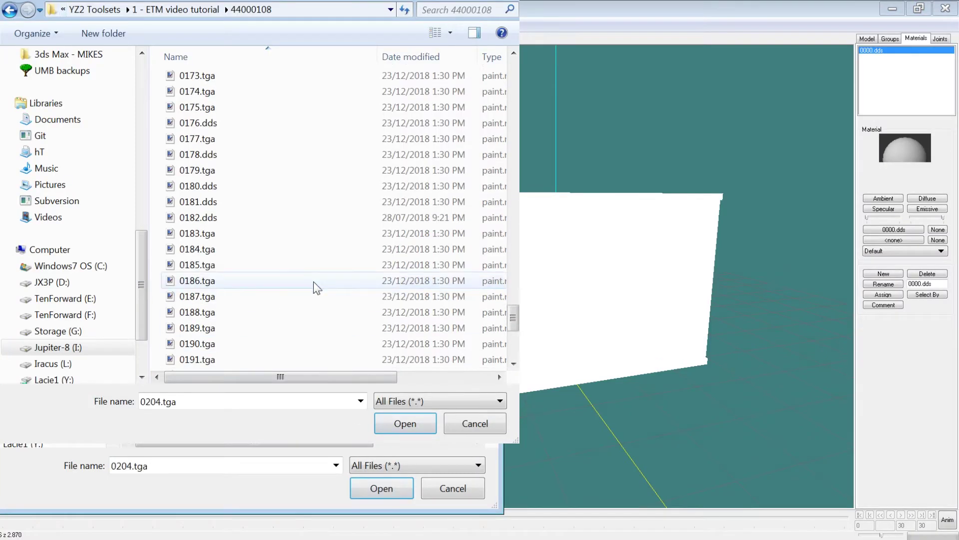
double_click(223, 219)
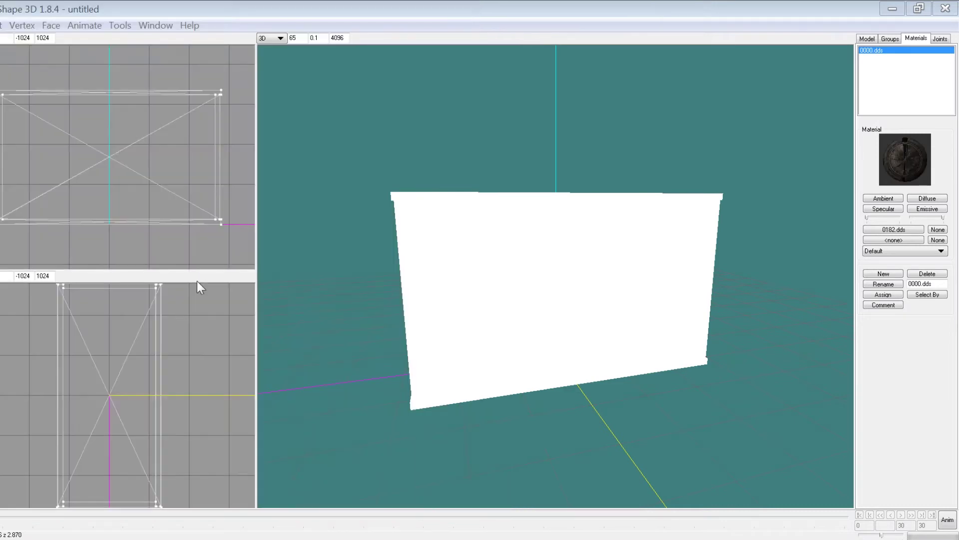
Step: Show the box model textured in the 3D view and inspect the wood texture from several sides
right_click(791, 93)
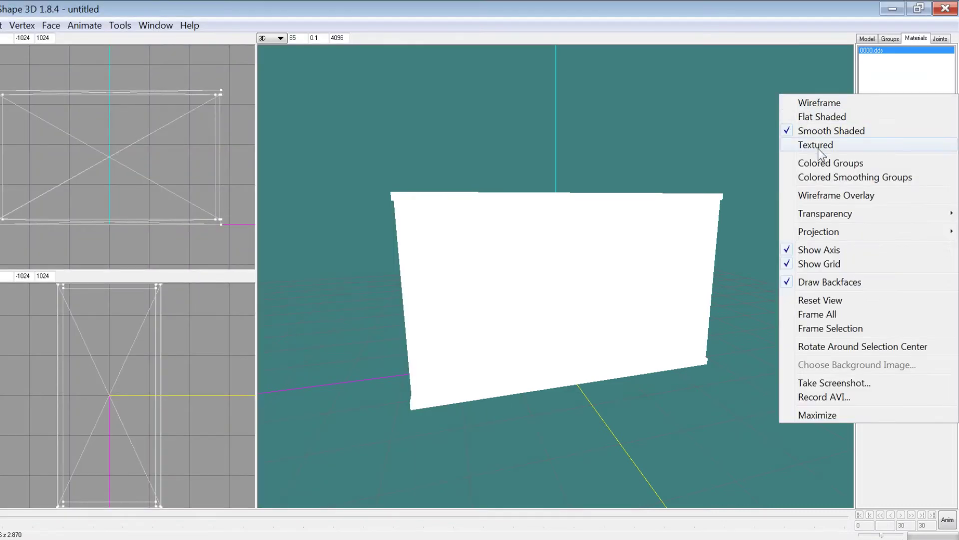
left_click(818, 146)
left_click_drag(818, 145, 560, 191)
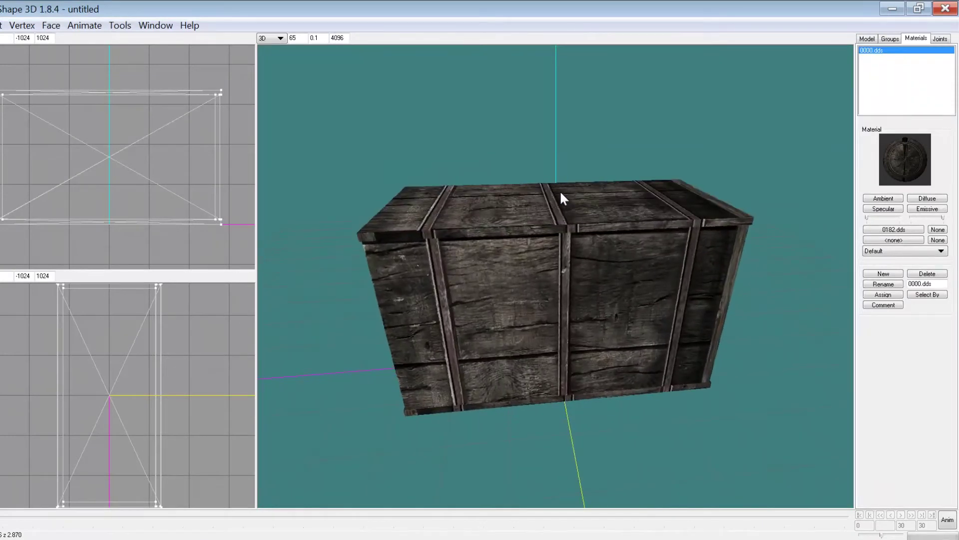
left_click_drag(561, 193, 359, 230)
left_click_drag(852, 237, 682, 228)
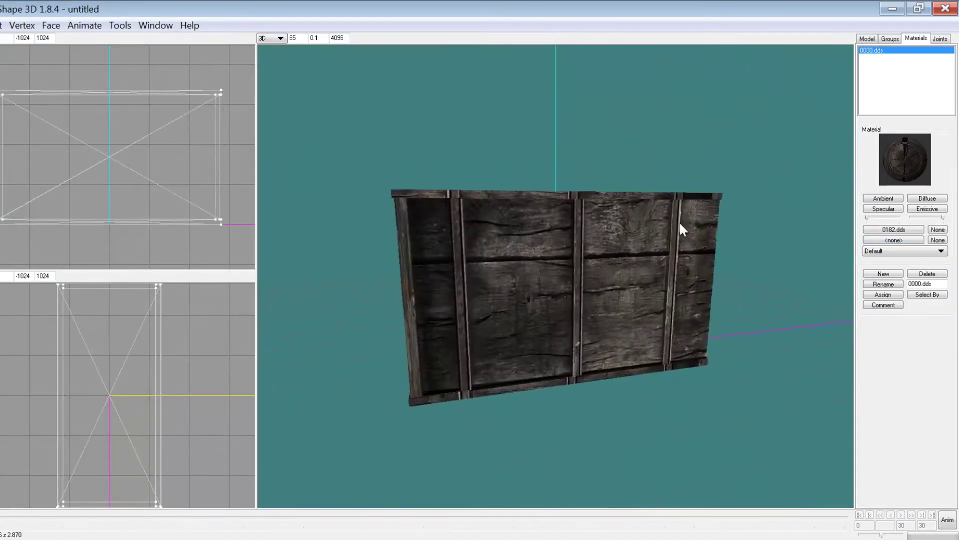
Step: Display the box as a wireframe with its skeleton shown and inspect where the bone_0 joint sits
right_click(763, 185)
left_click(784, 196)
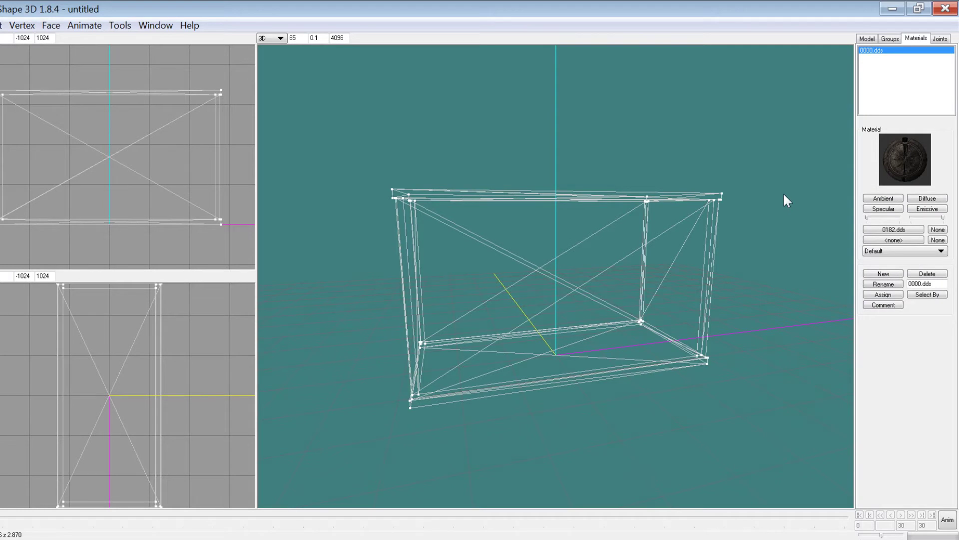
left_click(940, 39)
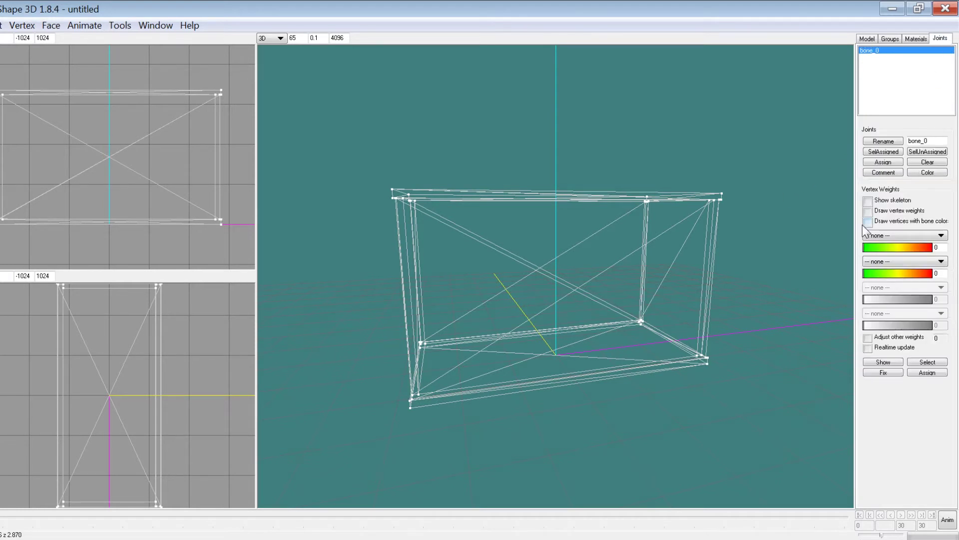
left_click(868, 201)
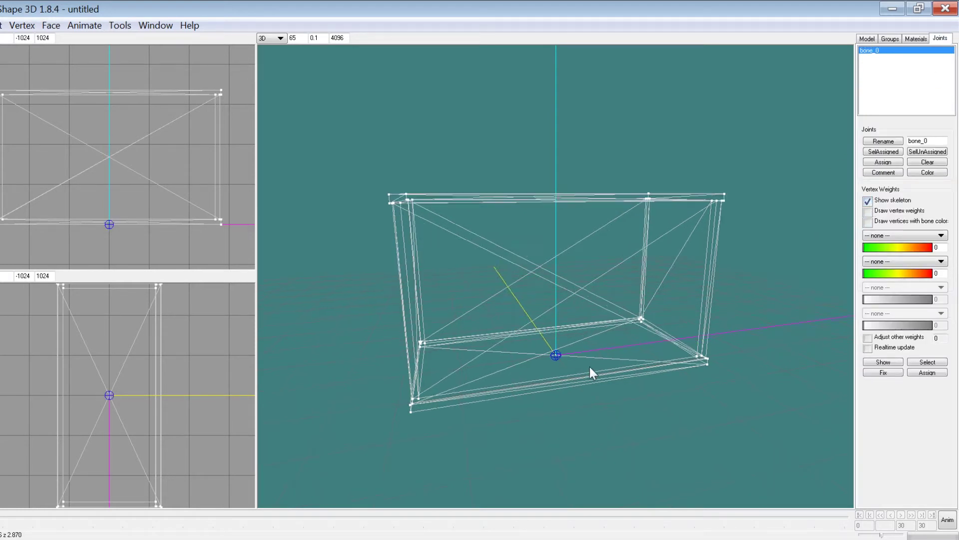
left_click_drag(595, 368, 565, 380)
left_click(880, 235)
left_click(888, 240)
left_click_drag(503, 371, 499, 345)
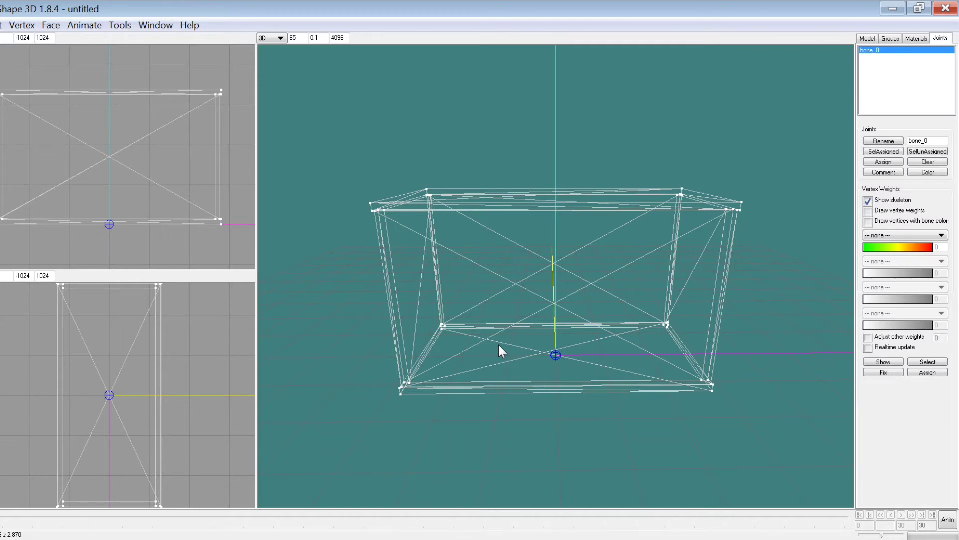
left_click_drag(502, 342, 517, 365)
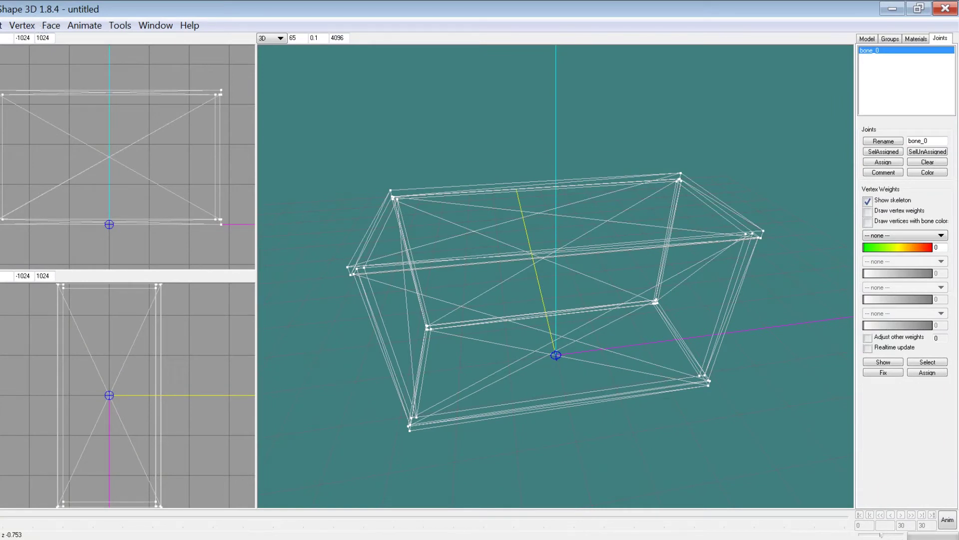
Step: Open the model horsehead-ETM.ms3d from the ETM models folder inside 1--MS3Dfiles
left_click(2, 25)
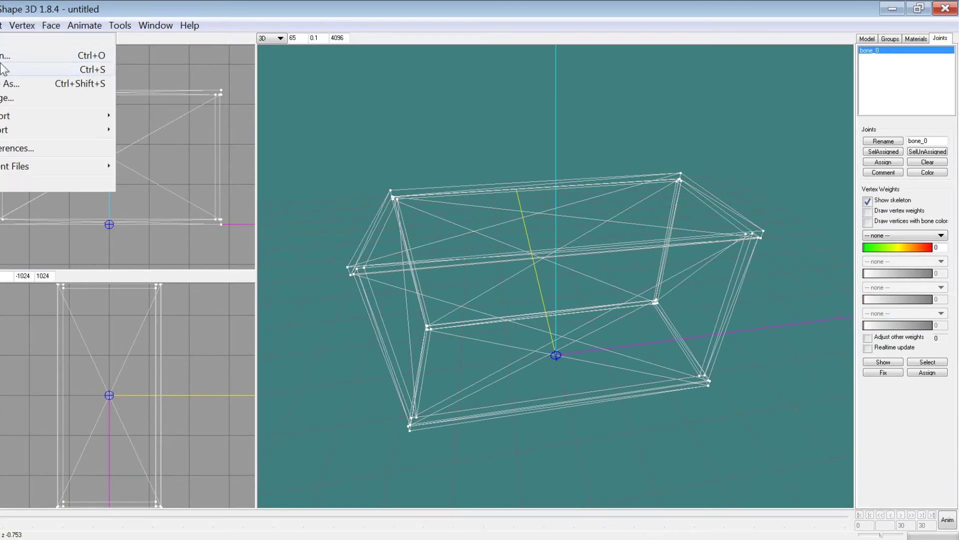
left_click(3, 55)
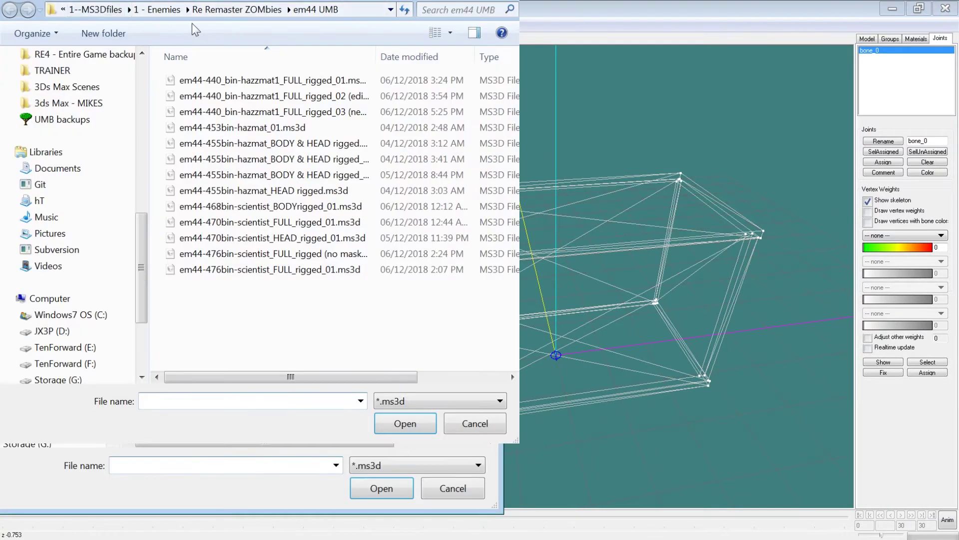
left_click(96, 10)
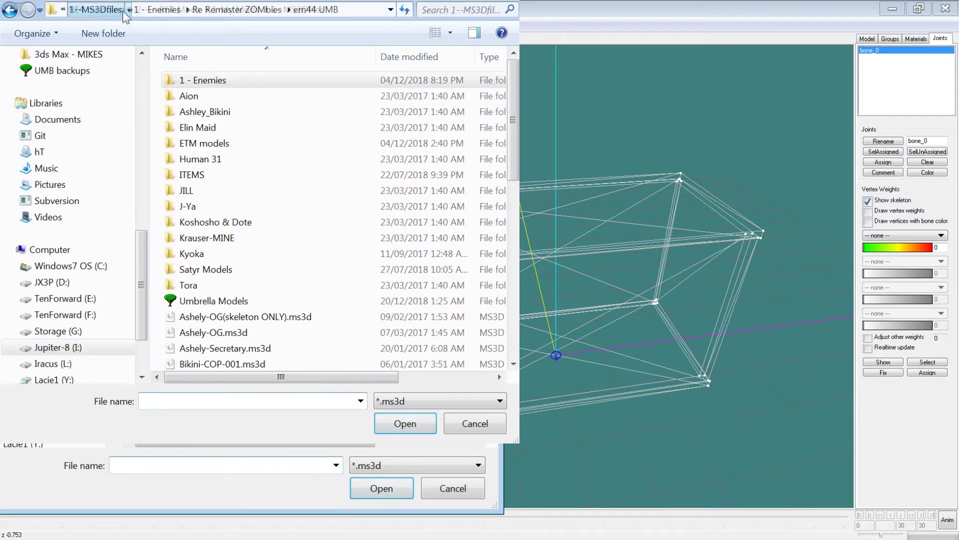
double_click(209, 144)
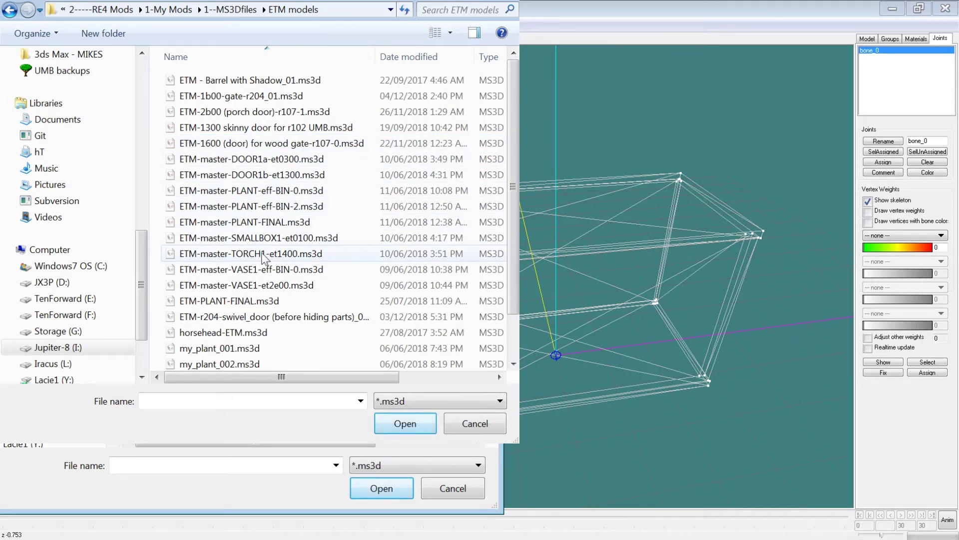
left_click(270, 271)
scroll(270, 271, "down", 1)
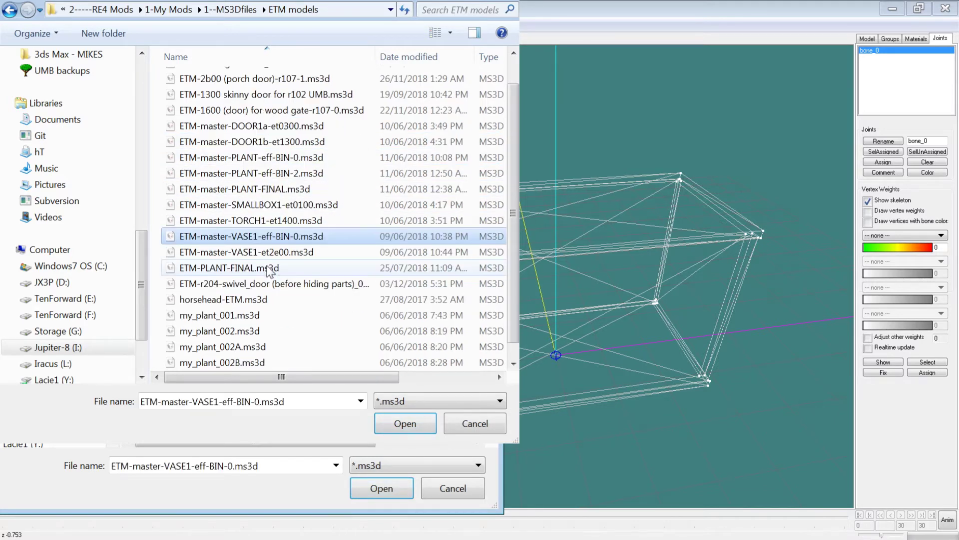
left_click(242, 300)
double_click(242, 300)
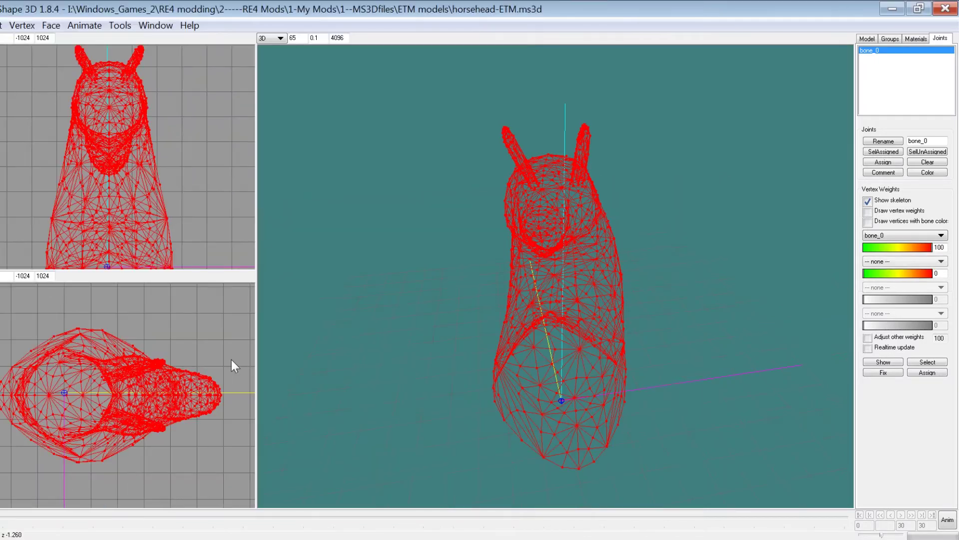
Step: Show the horse head as a shaded surface in the 3D view and inspect it from several sides
mouse_move(500, 322)
left_mouse_down()
mouse_move(529, 320)
mouse_move(375, 317)
mouse_move(345, 276)
left_mouse_up()
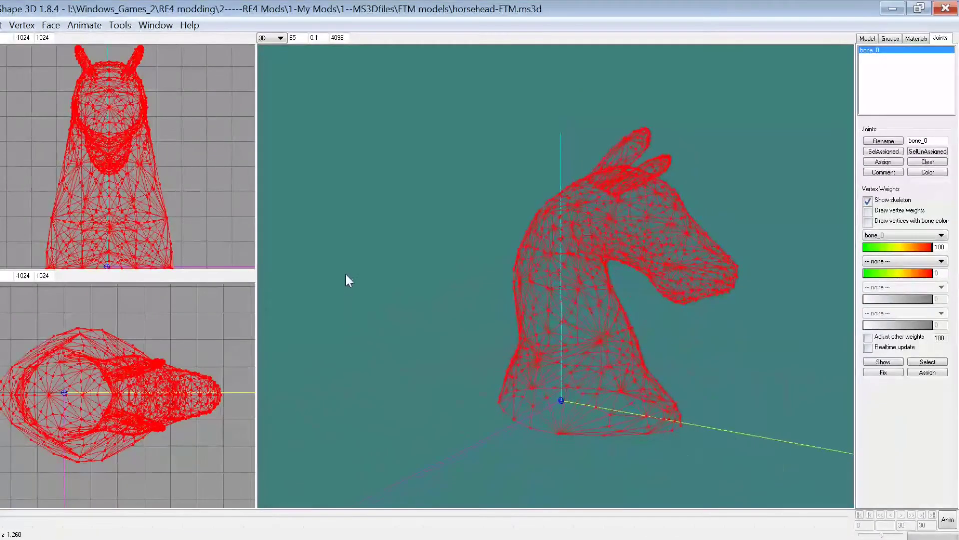
right_click(472, 268)
left_click(515, 264)
mouse_move(515, 272)
left_mouse_down()
mouse_move(623, 257)
mouse_move(387, 268)
mouse_move(579, 268)
mouse_move(636, 256)
mouse_move(411, 254)
mouse_move(509, 276)
mouse_move(639, 266)
mouse_move(446, 257)
left_mouse_up()
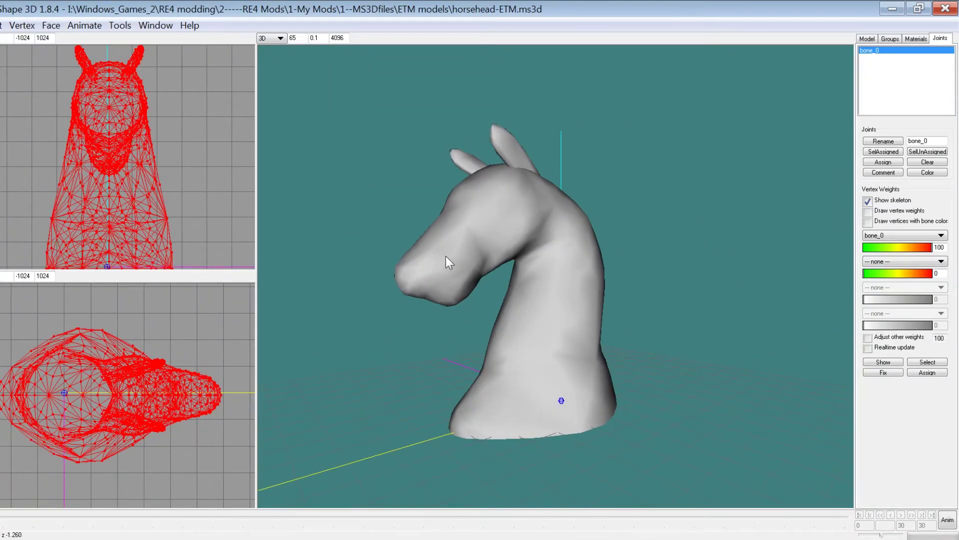
left_click_drag(446, 256, 454, 258)
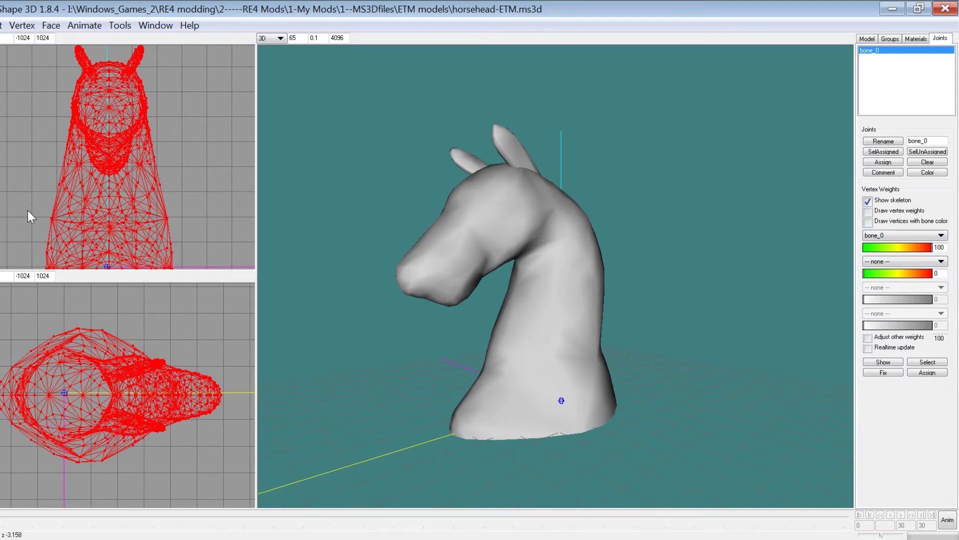
Step: Select all vertices of the horse head and check the display option that draws vertices in their bone colour
left_click(17, 224)
left_click_drag(4, 300, 250, 504)
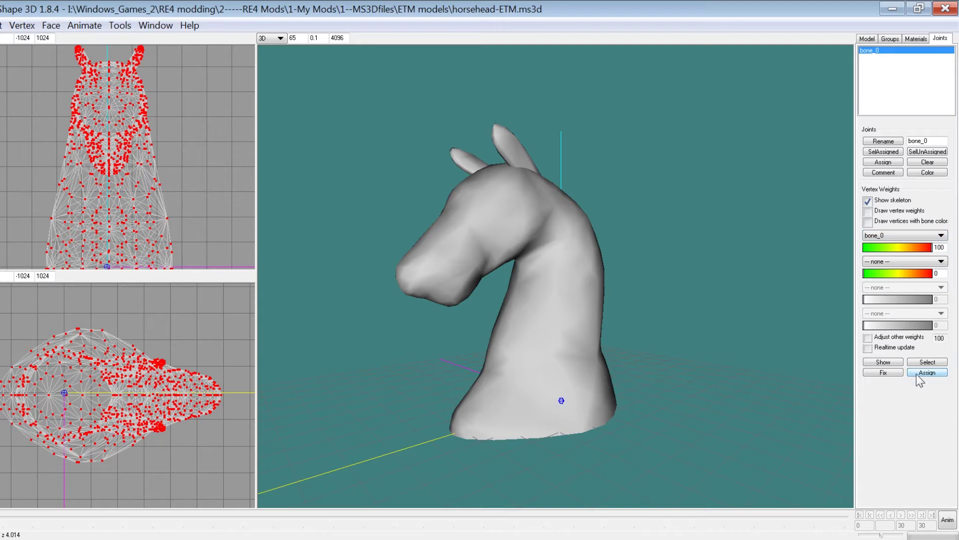
left_click(868, 222)
left_click(868, 222)
left_click_drag(547, 265, 521, 277)
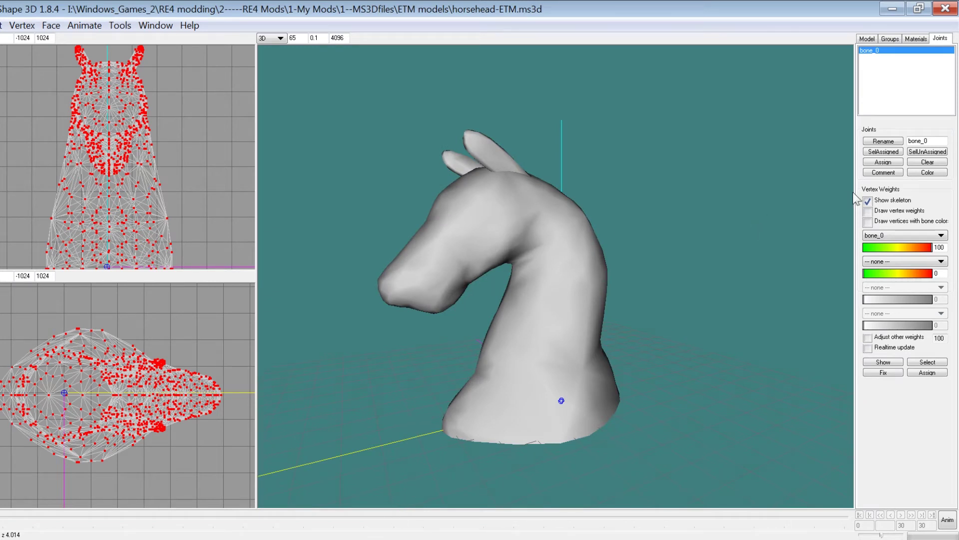
Step: Examine the horse head's material and the texture file assigned to it, leaving the texture assignment as is
left_click(918, 39)
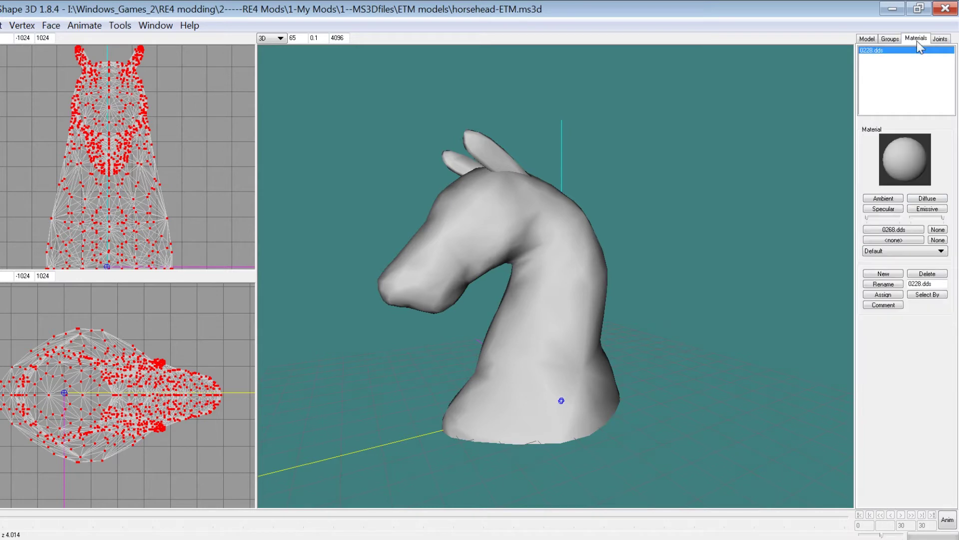
left_click(885, 230)
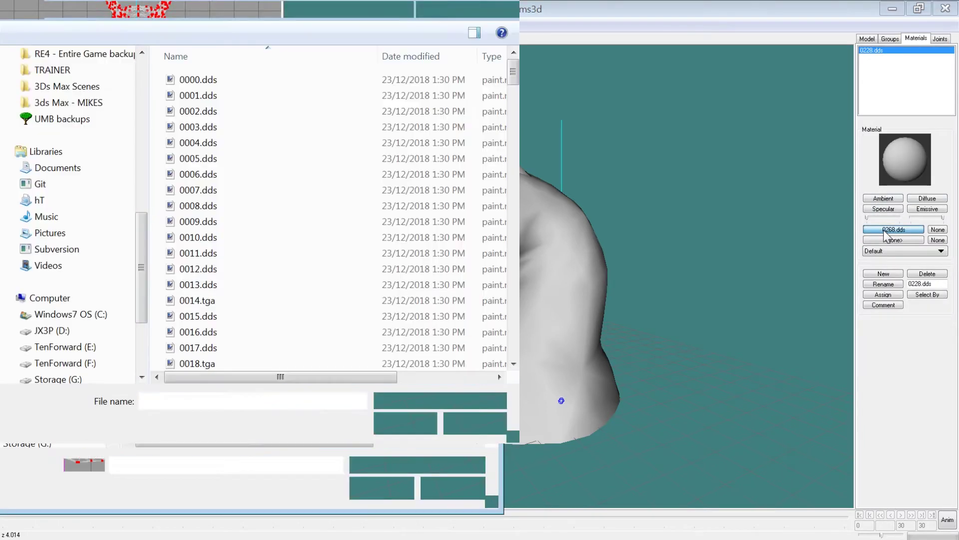
left_click(442, 492)
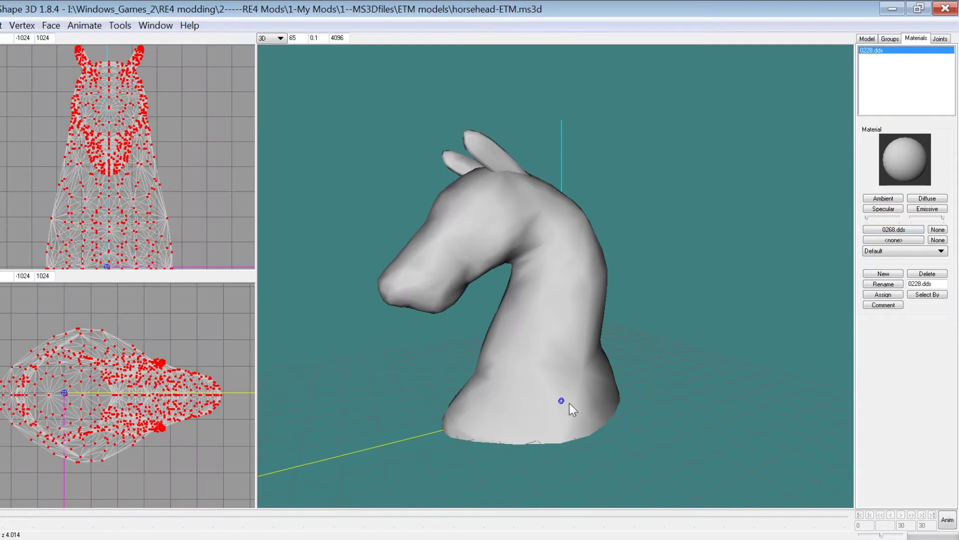
Step: Switch to Windows Explorer and open the folder 4400022c - HD inside YZ2 4 (r22c HD) in YZ2 Toolsets
left_click(351, 538)
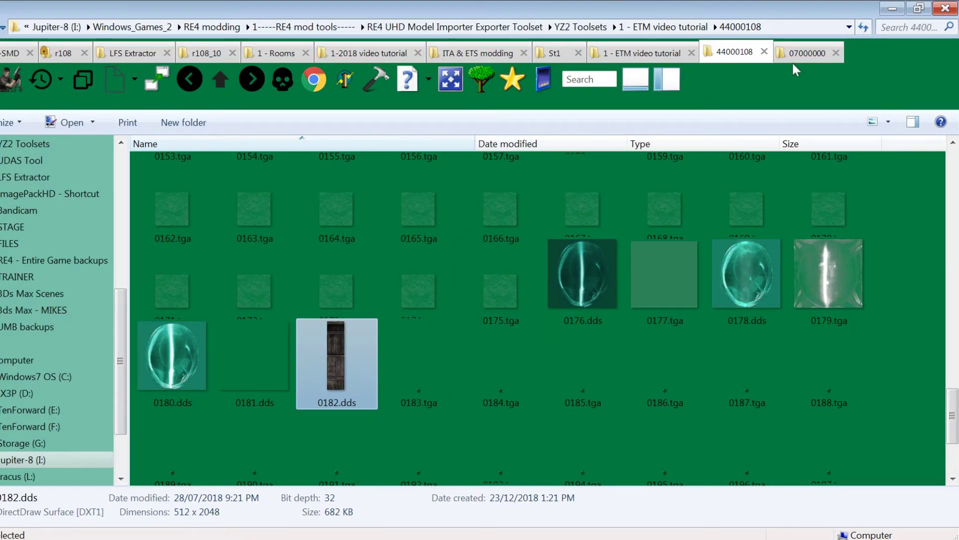
left_click(811, 52)
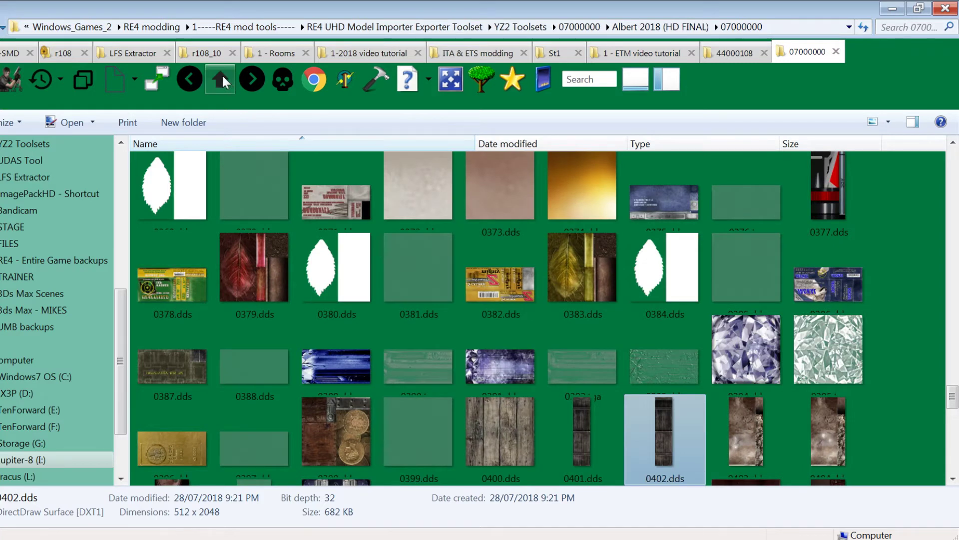
left_click(223, 76)
left_click(223, 76)
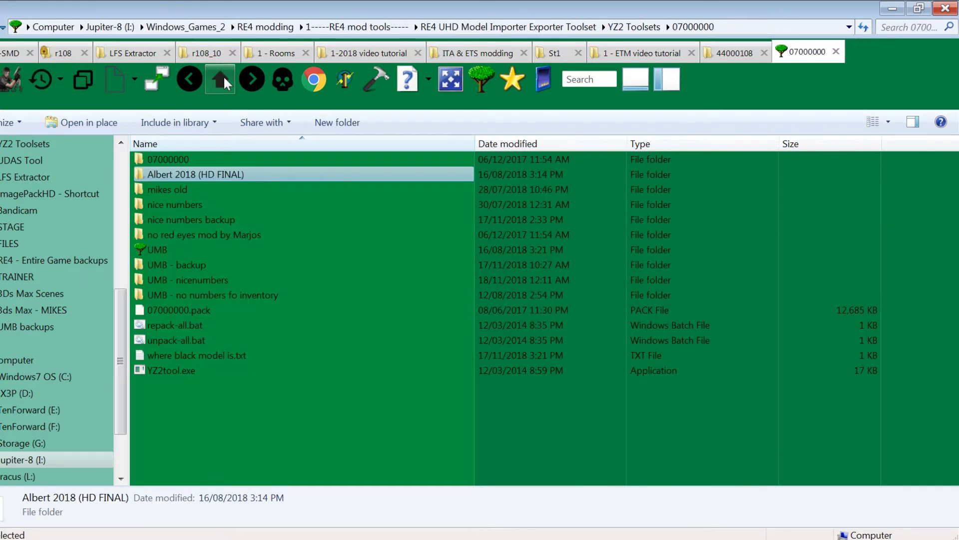
left_click(223, 76)
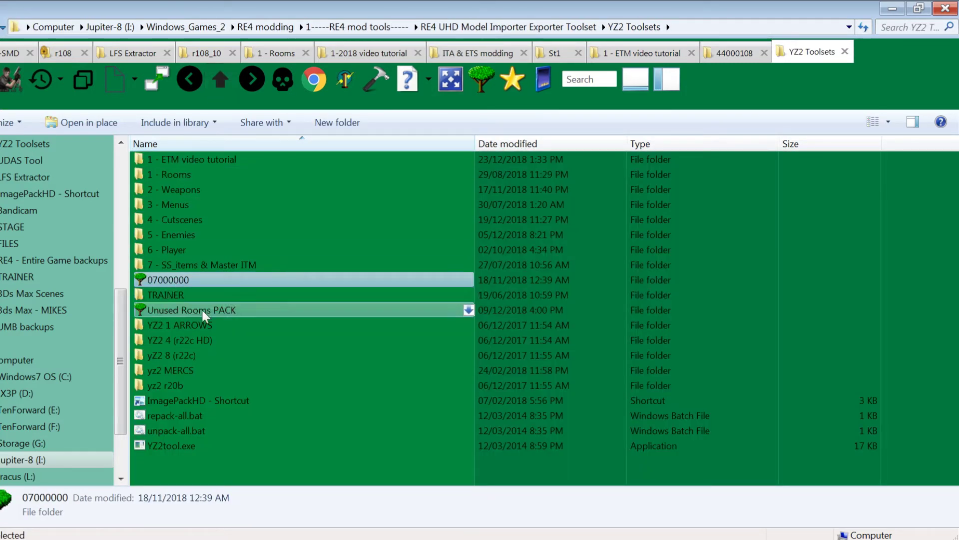
double_click(200, 341)
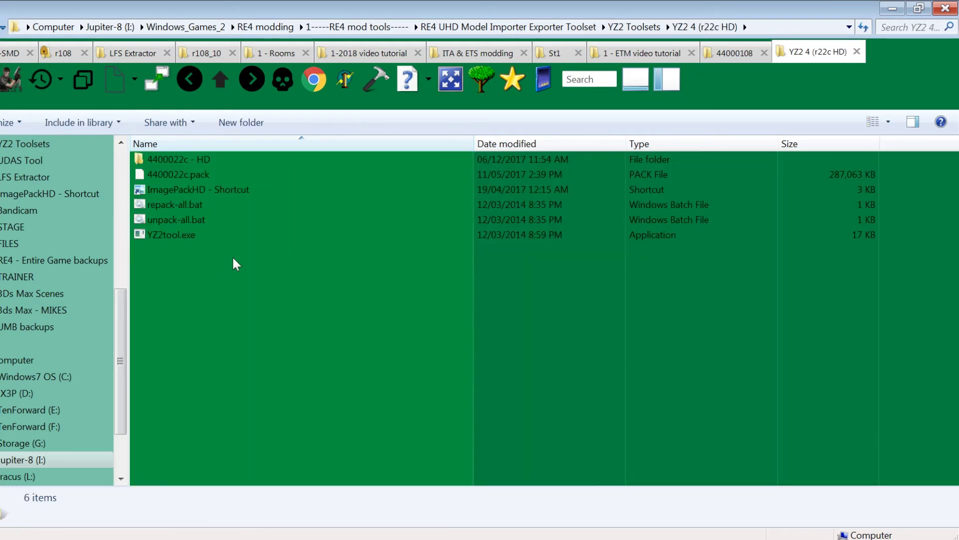
double_click(200, 159)
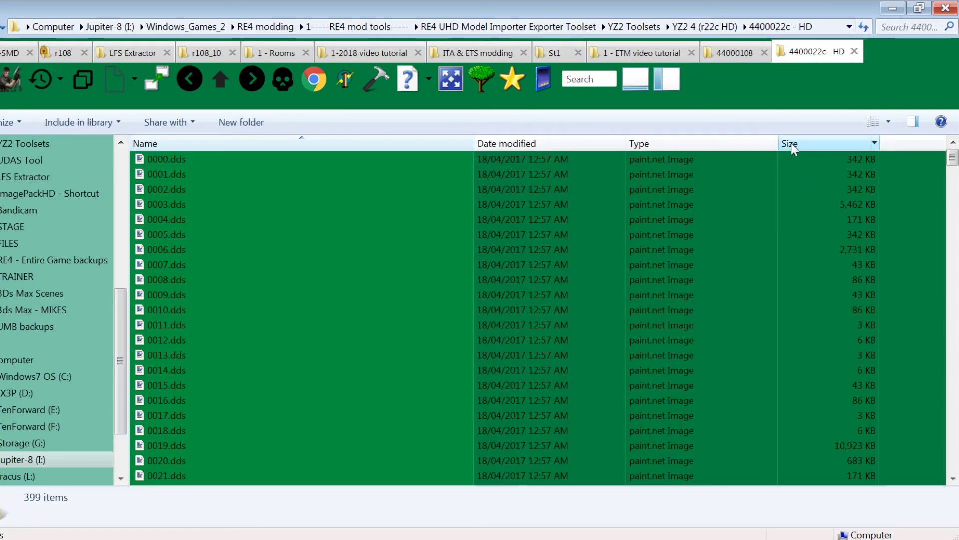
Step: Show the 4400022c - HD textures as large thumbnails and look through them for the horse head texture
left_click(873, 122)
left_click(873, 122)
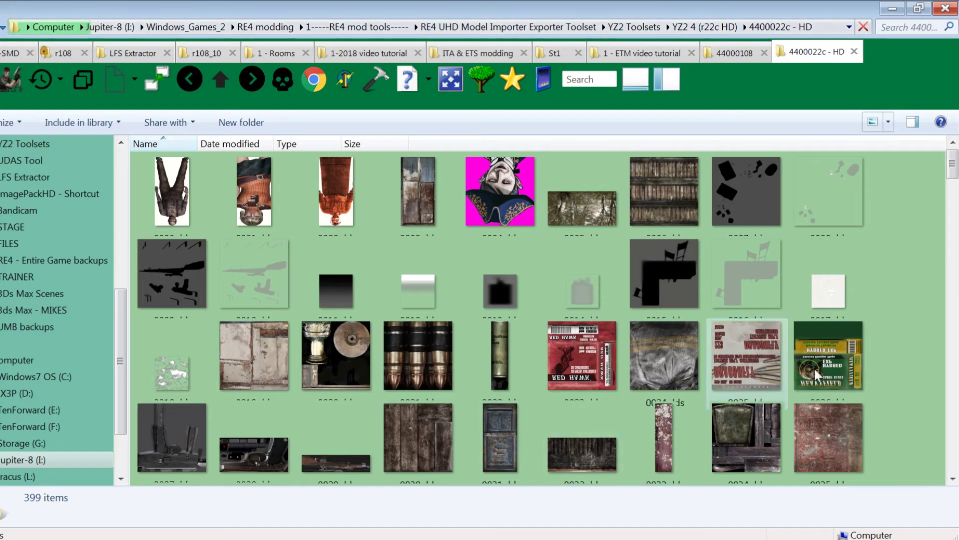
left_click(847, 354)
scroll(847, 354, "down", 20)
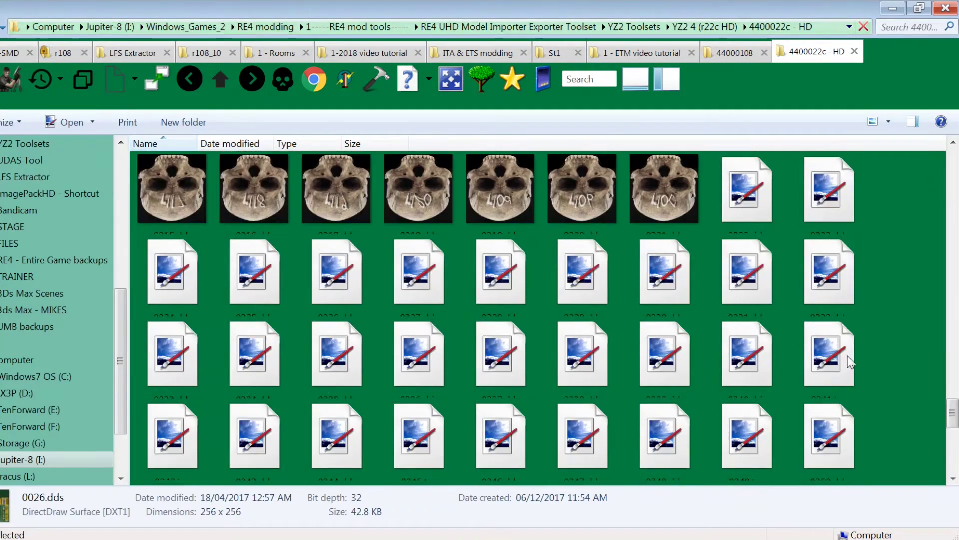
scroll(847, 357, "down", 10)
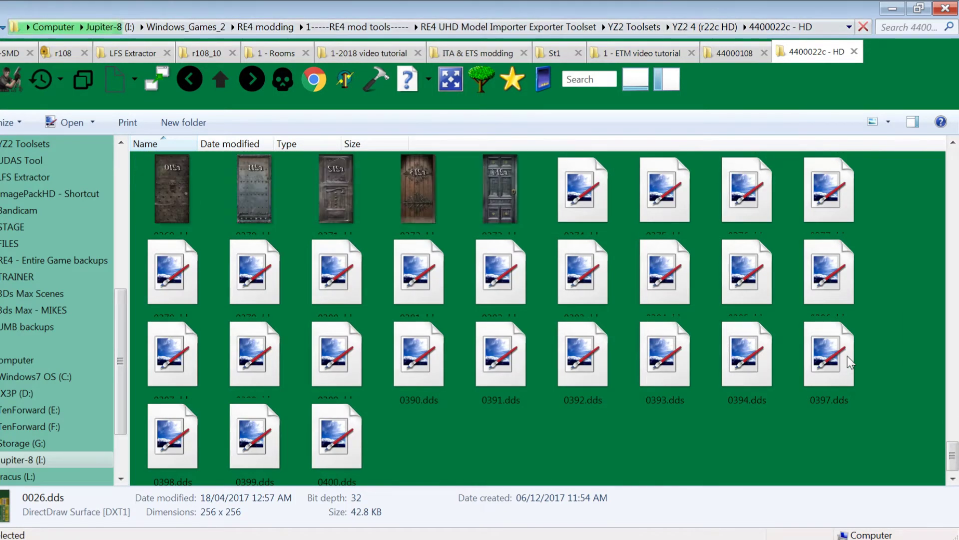
scroll(848, 357, "up", 5)
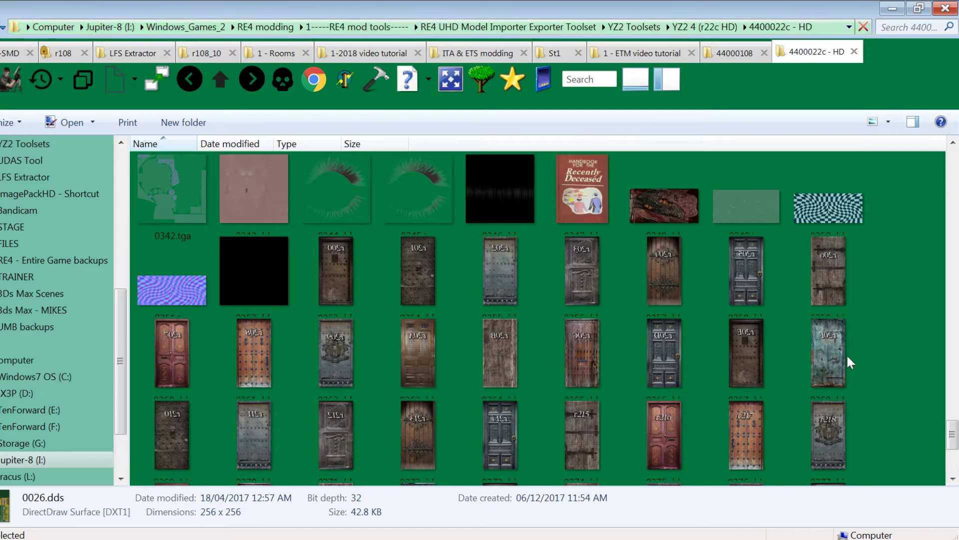
scroll(848, 356, "up", 3)
scroll(846, 354, "up", 10)
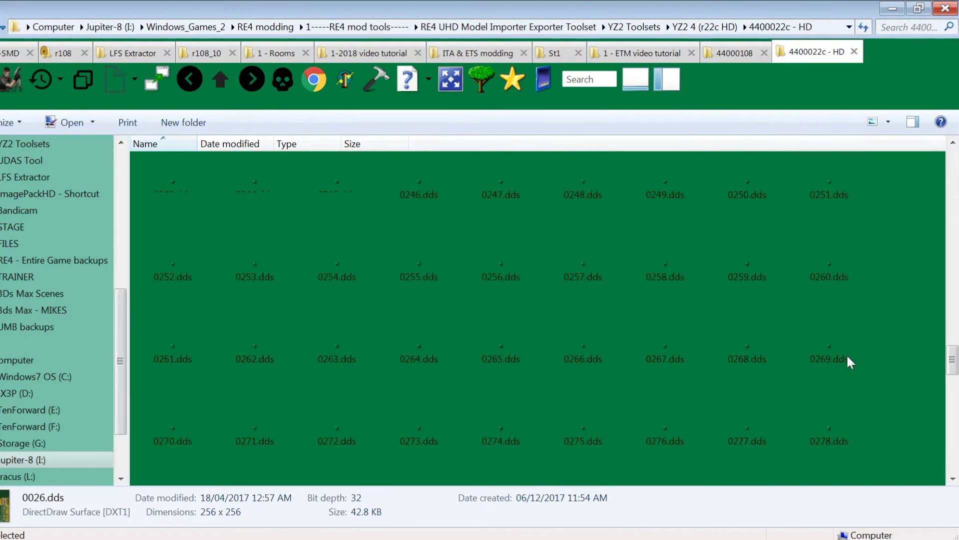
Step: Look for the horse head texture in the 44000400 folder of yz2 MERCS, r400 - Albert Hipoly
left_click(219, 77)
left_click(218, 73)
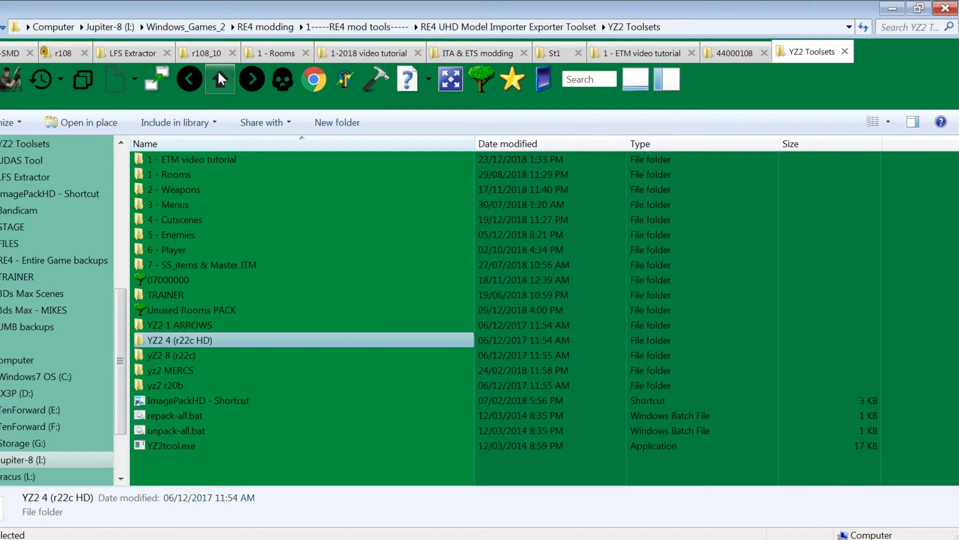
double_click(190, 370)
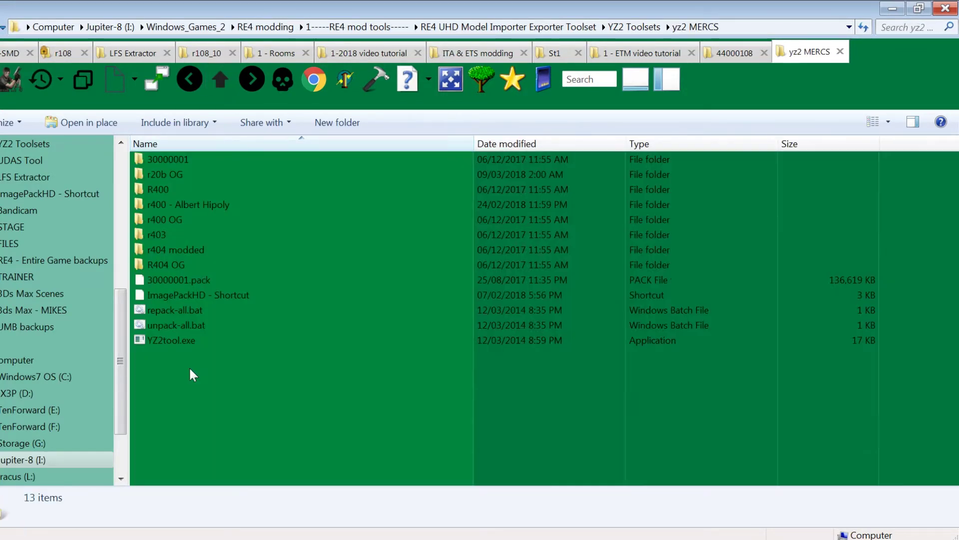
double_click(205, 204)
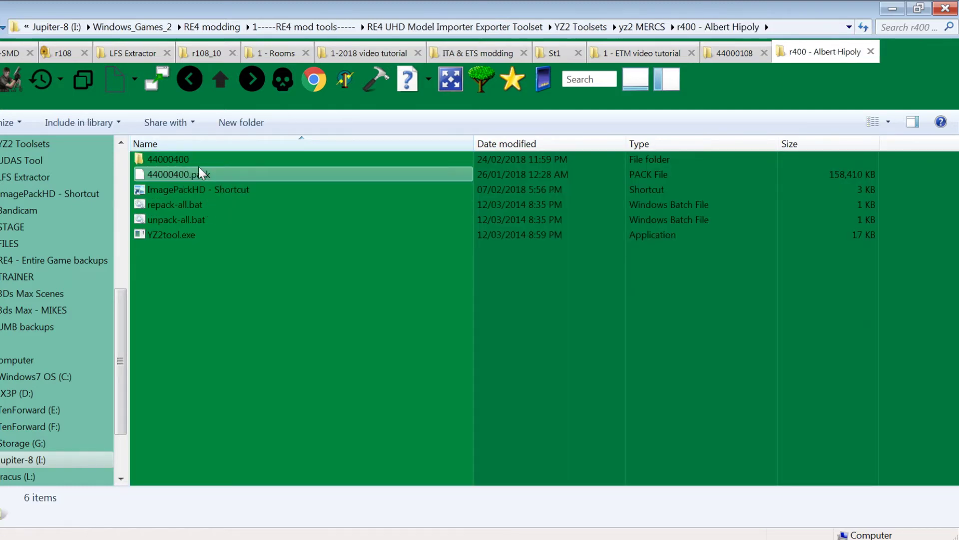
double_click(198, 169)
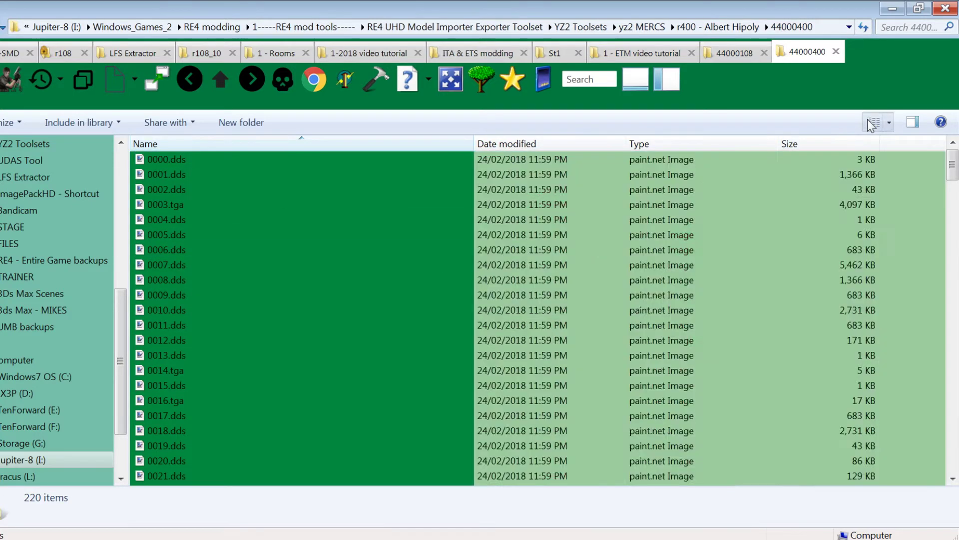
left_click(873, 123)
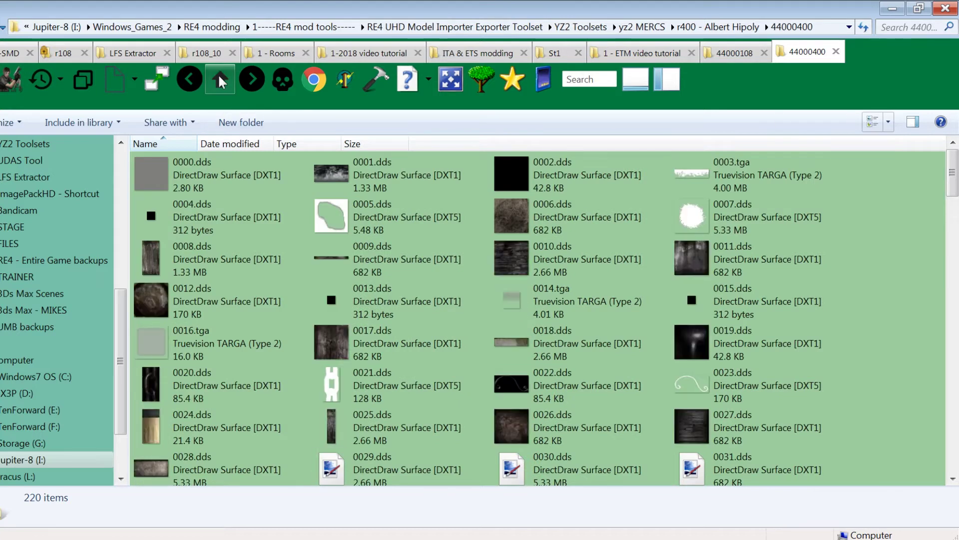
Step: Open the 44000400 folder inside R400 of yz2 MERCS and show its textures as large thumbnails
left_click(220, 79)
left_click(219, 80)
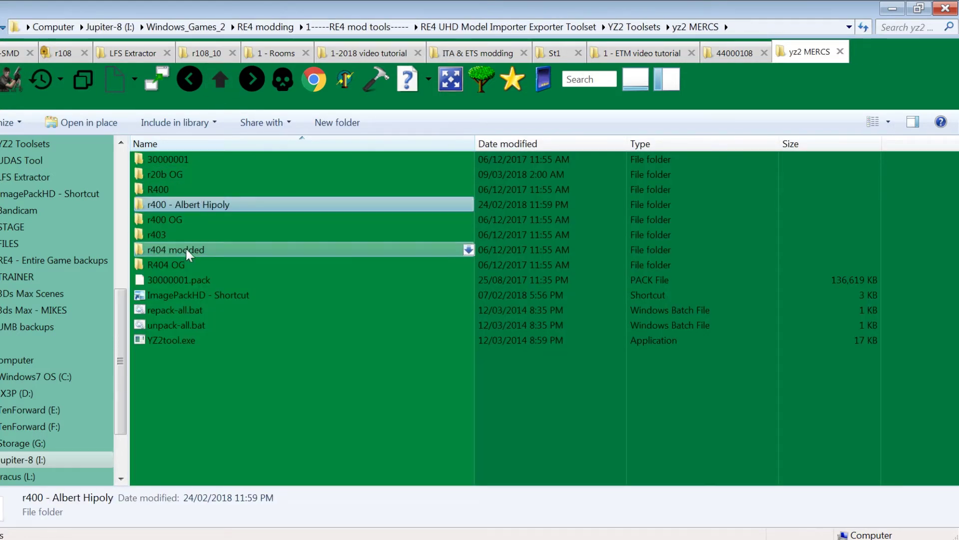
double_click(192, 190)
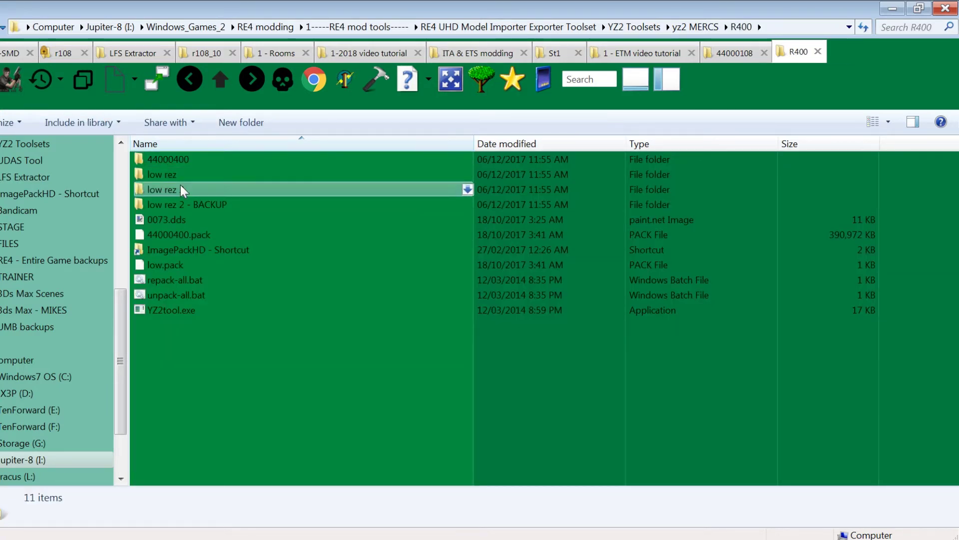
double_click(181, 164)
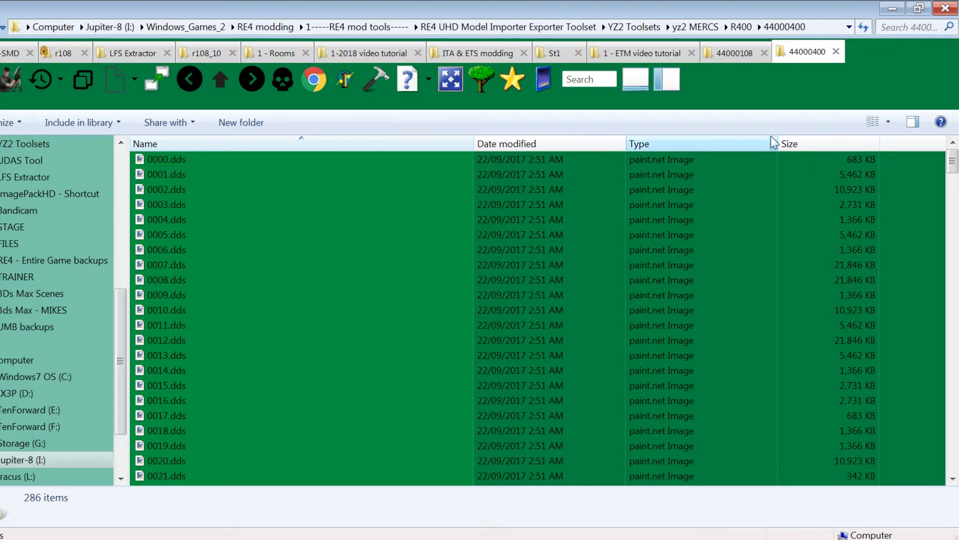
left_click(872, 122)
left_click(872, 122)
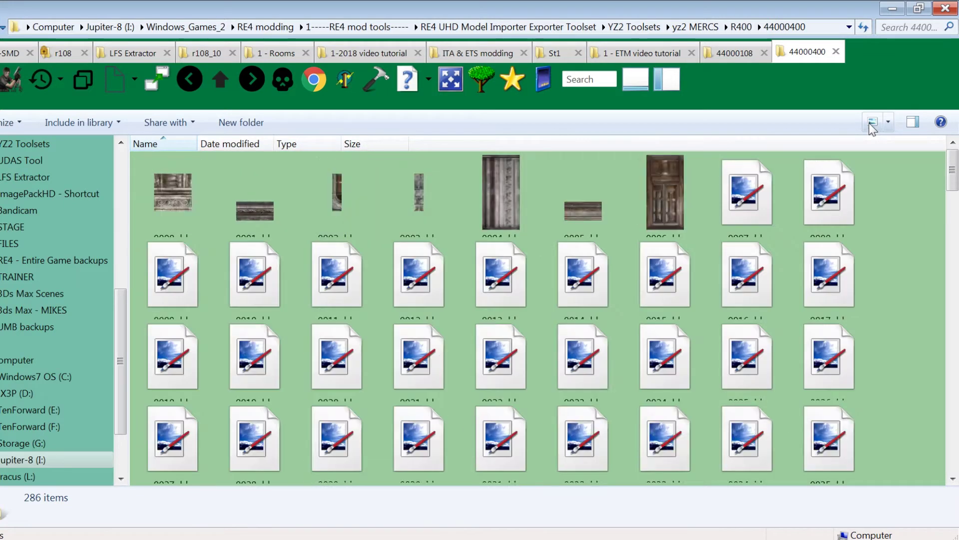
Step: Copy the textures 0268.dds and 0269.dds from the R400 pack folder 44000400
left_click_drag(953, 183, 953, 472)
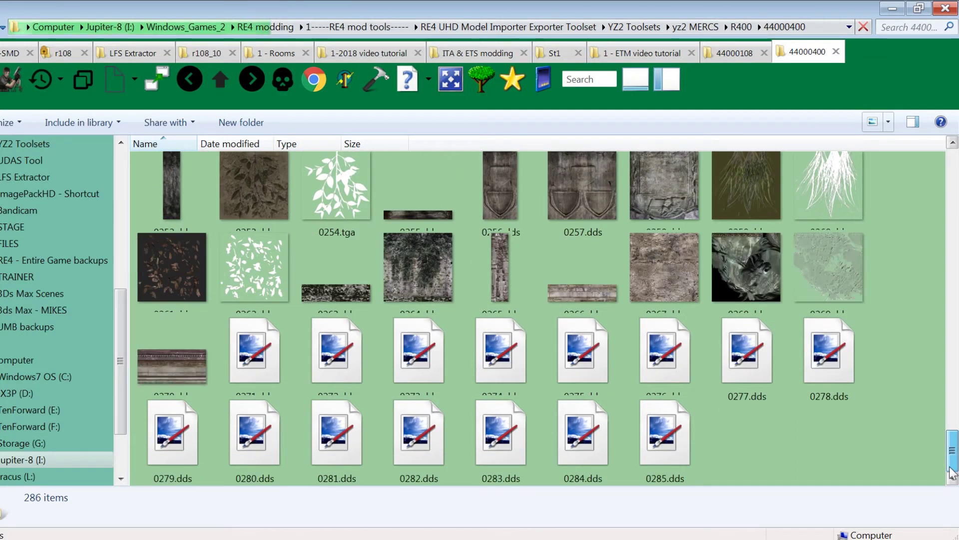
left_click(741, 275)
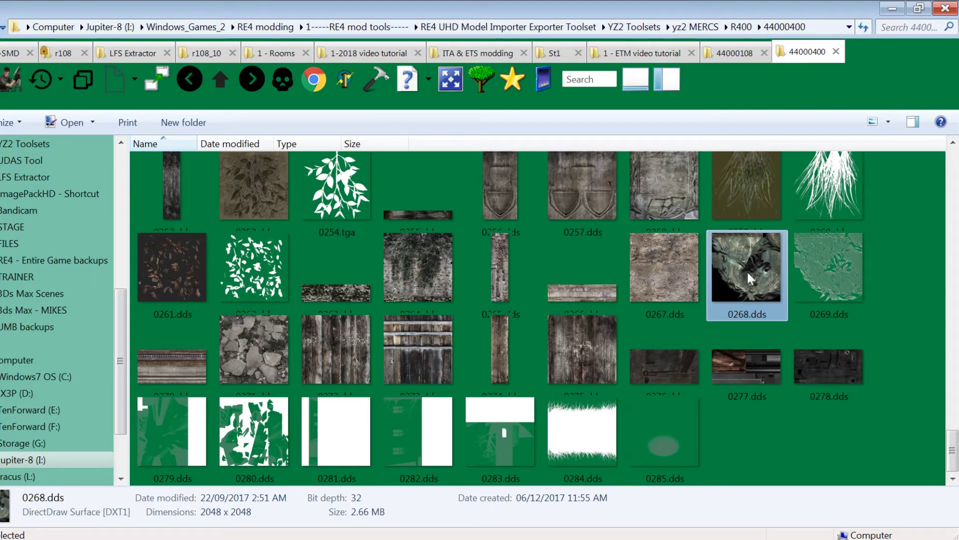
left_click(814, 274)
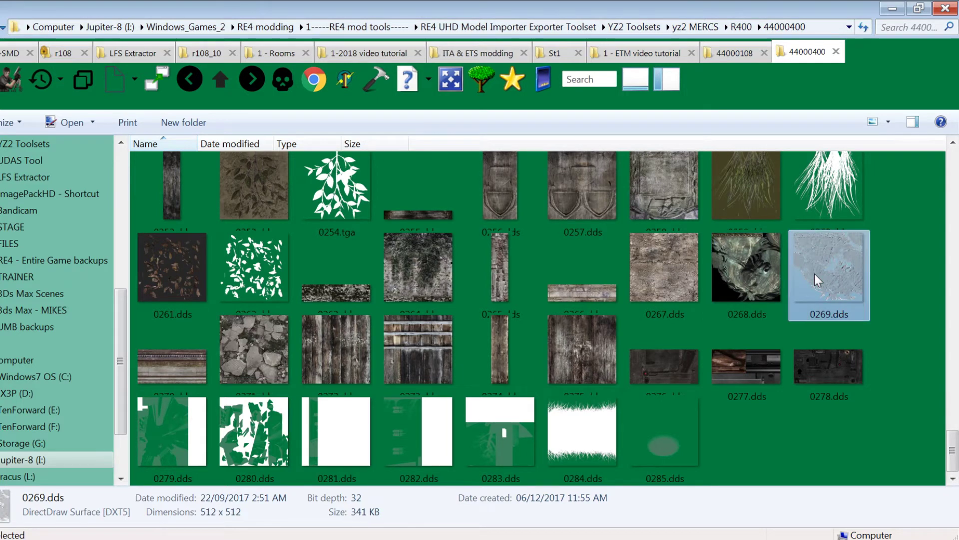
left_click(745, 271, "ctrl")
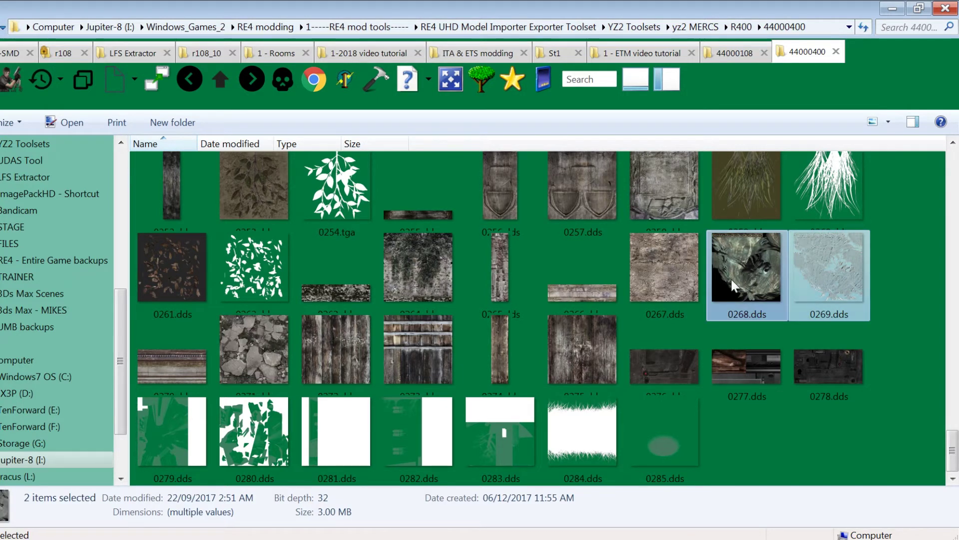
right_click(730, 277)
left_click(750, 470)
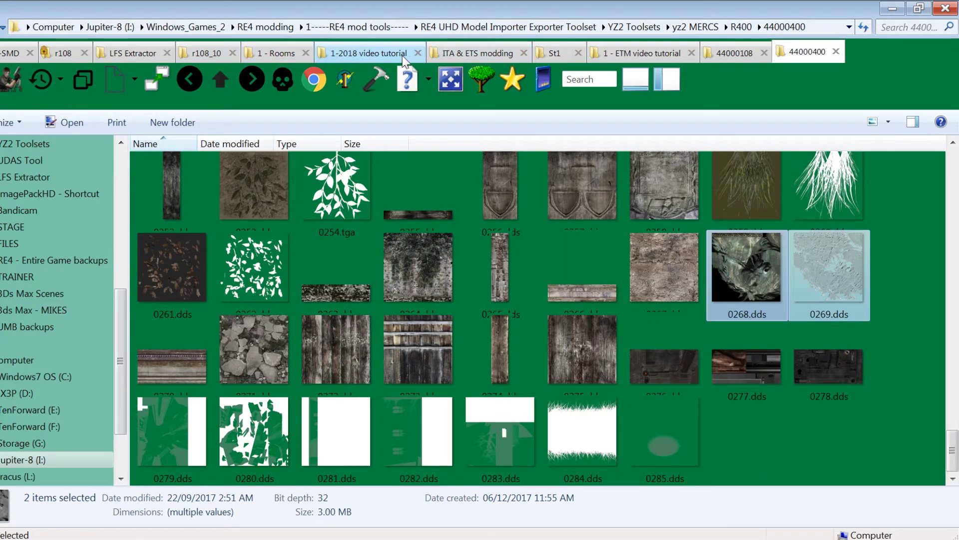
Step: Delete the textures 0182.dds and 0183.tga from the 44000108 folder of 1 - ETM video tutorial
left_click(387, 56)
left_click(276, 53)
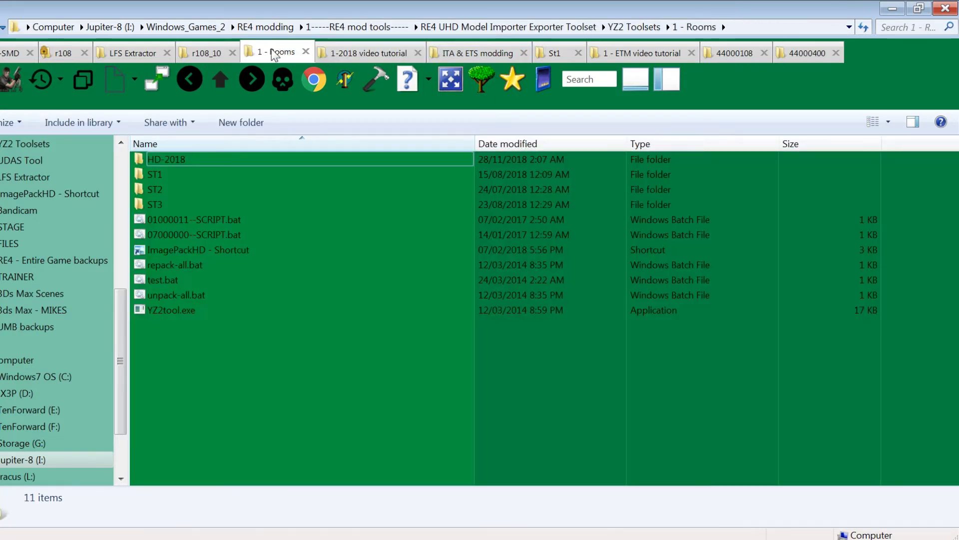
left_click(214, 56)
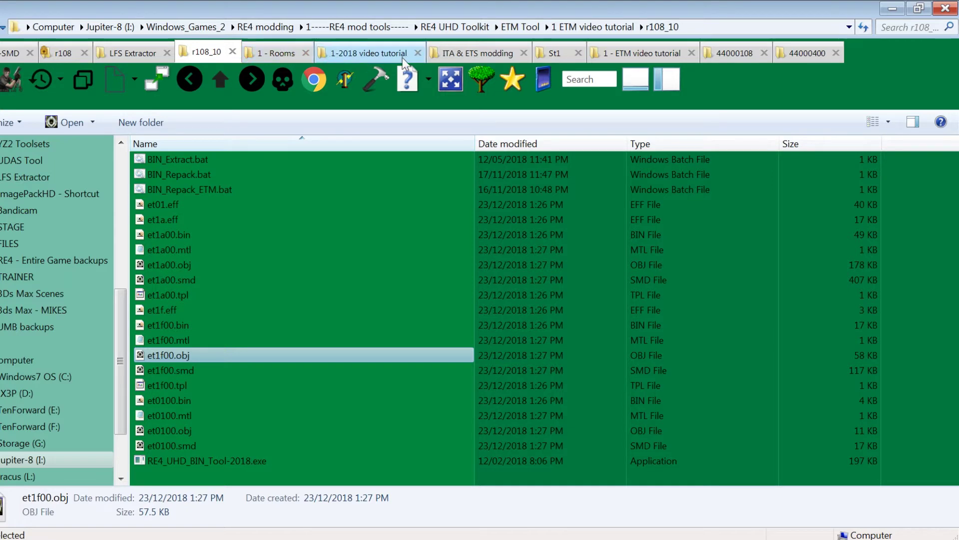
left_click(734, 53)
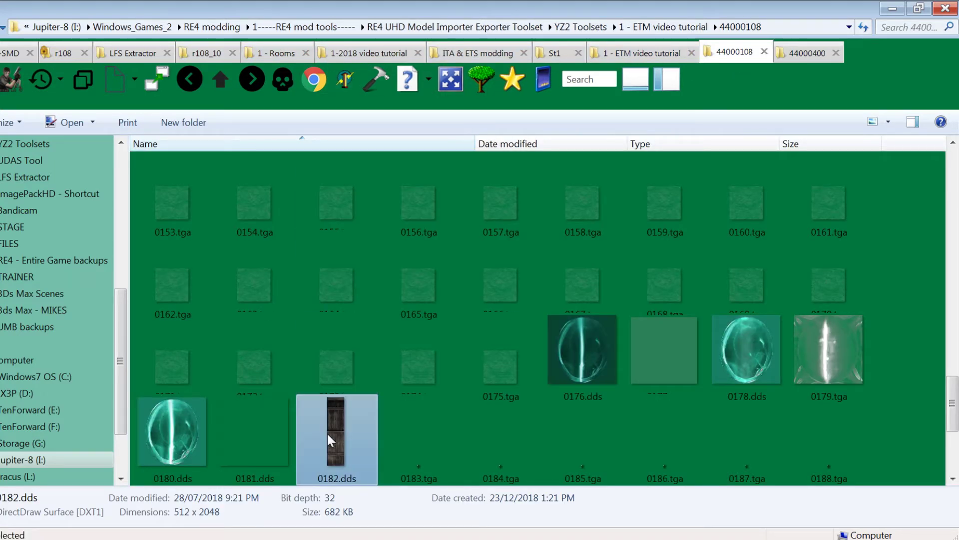
left_click(419, 446)
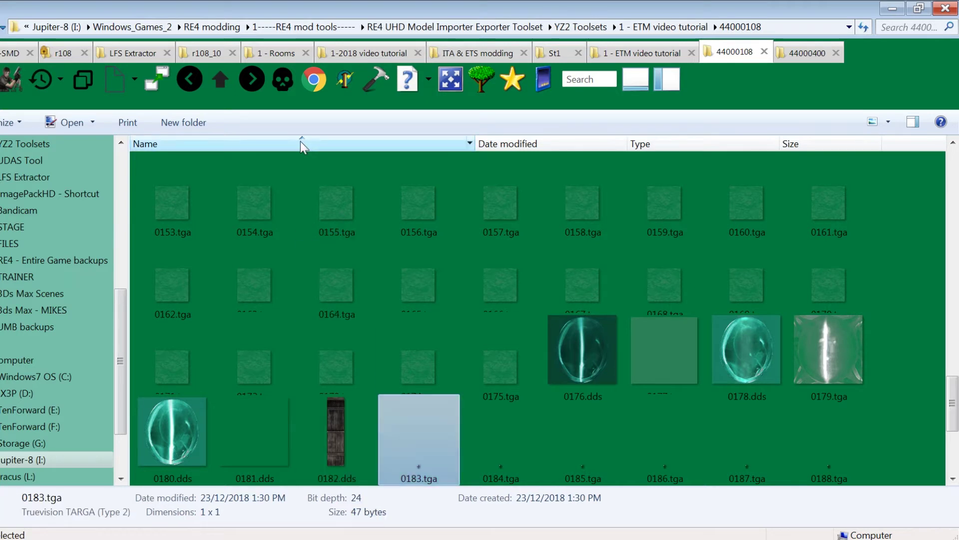
left_click(335, 427, "ctrl")
right_click(335, 423)
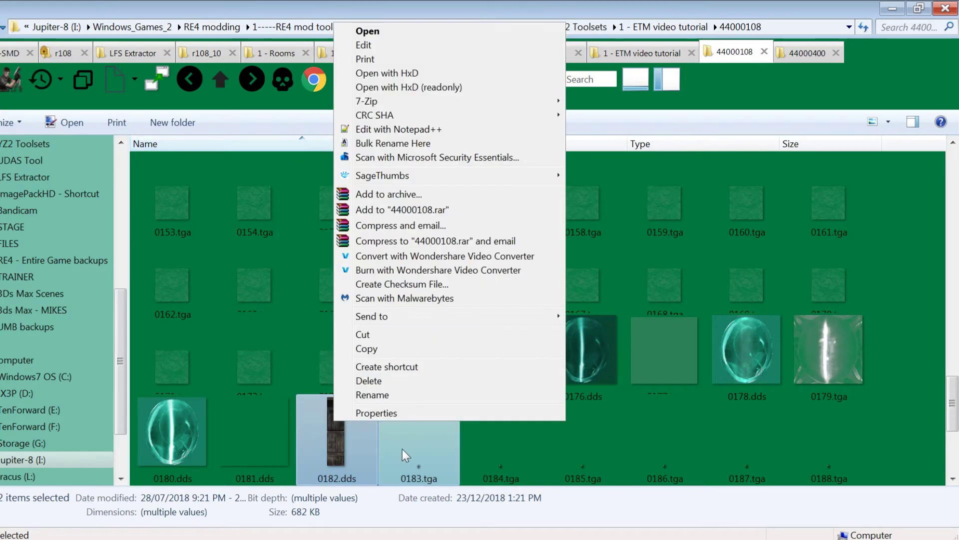
left_click(387, 382)
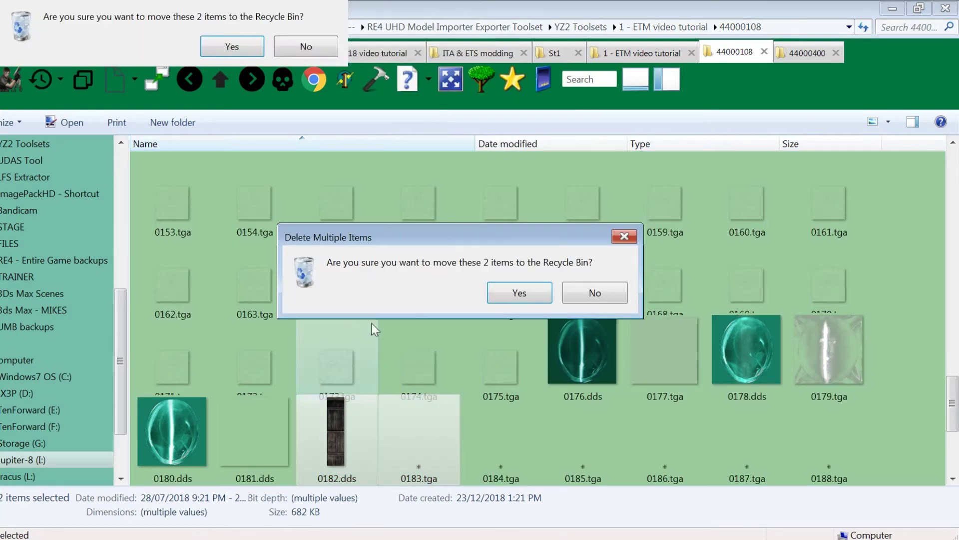
left_click(515, 292)
Step: Paste the copied textures into the 1 - ETM video tutorial folder and rename 0268.dds as 0182.dds
left_click(218, 80)
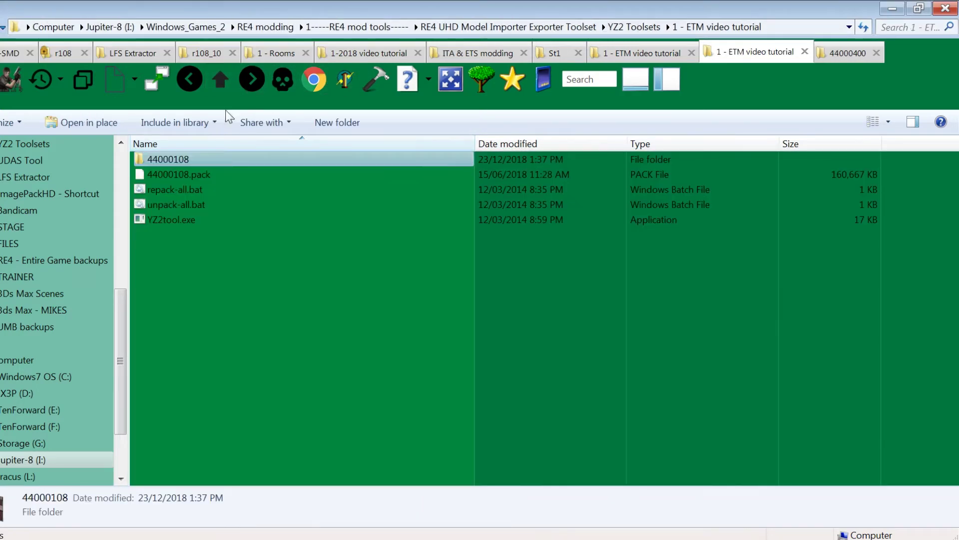
right_click(239, 331)
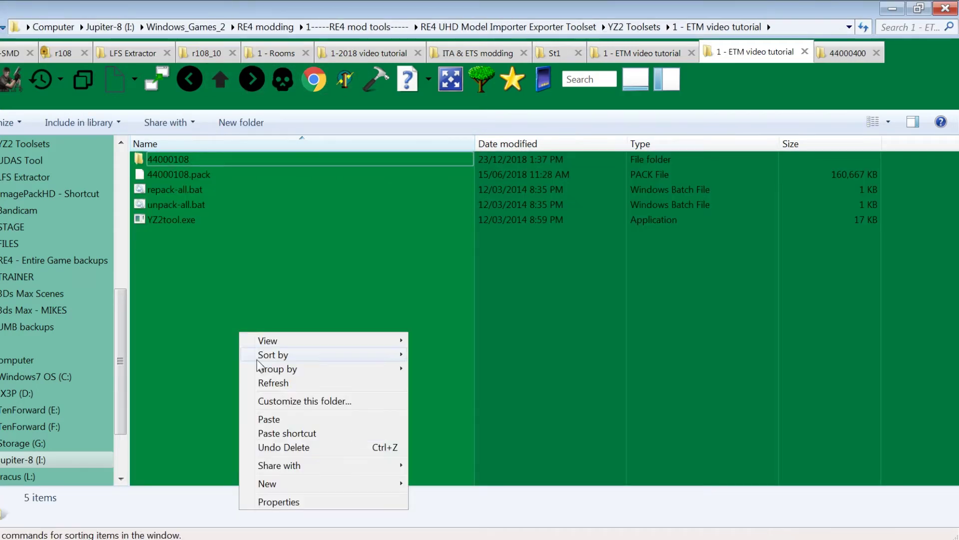
left_click(279, 419)
left_click(160, 173)
left_click(161, 173)
type("0182")
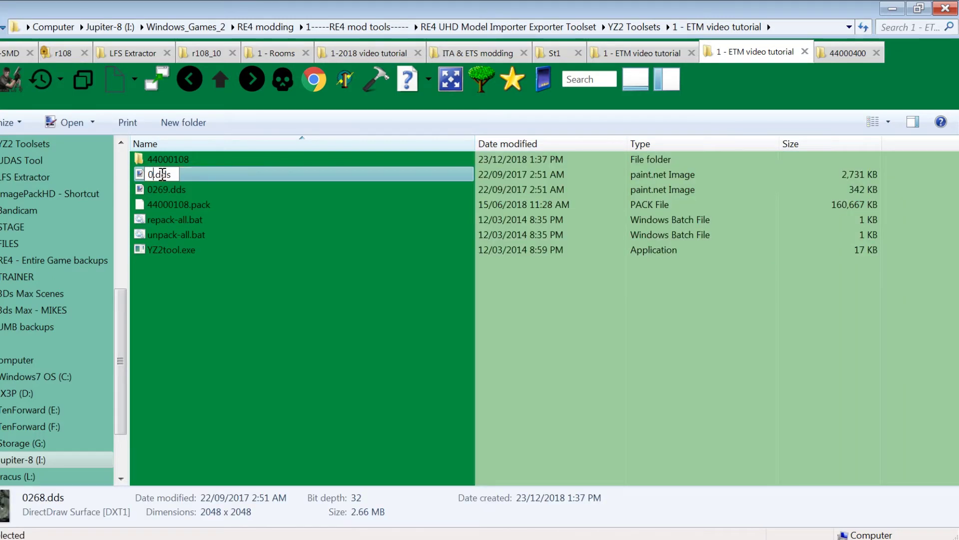
key("Return")
Step: Rename the texture 0269.dds as 0183.dds
left_click(160, 193)
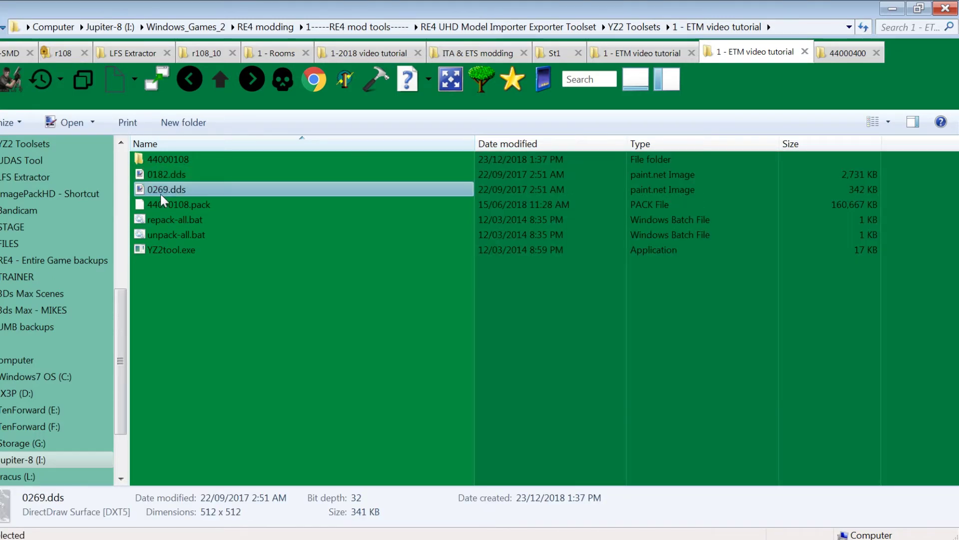
right_click(160, 193)
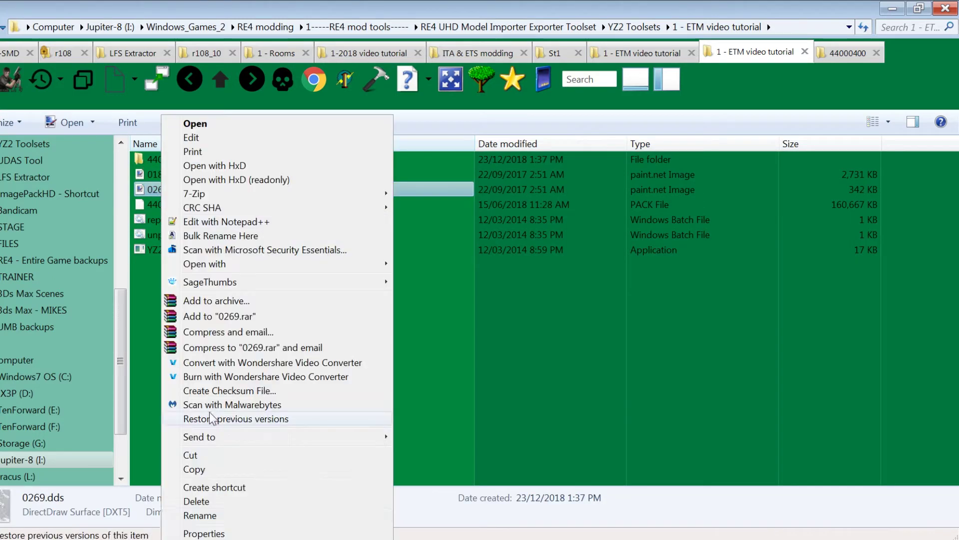
left_click(199, 516)
type("0183")
key("Return")
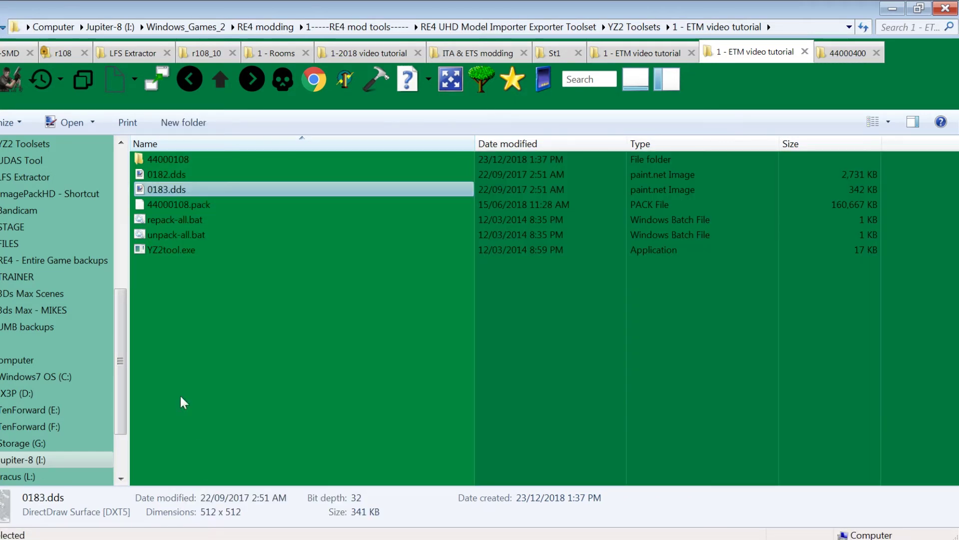
Step: Move 0182.dds and 0183.dds into the 44000108 folder and check them among its textures
left_click(156, 179, "ctrl")
left_click_drag(165, 181, 188, 157)
double_click(189, 158)
scroll(319, 378, "down", 10)
scroll(319, 379, "up", 2)
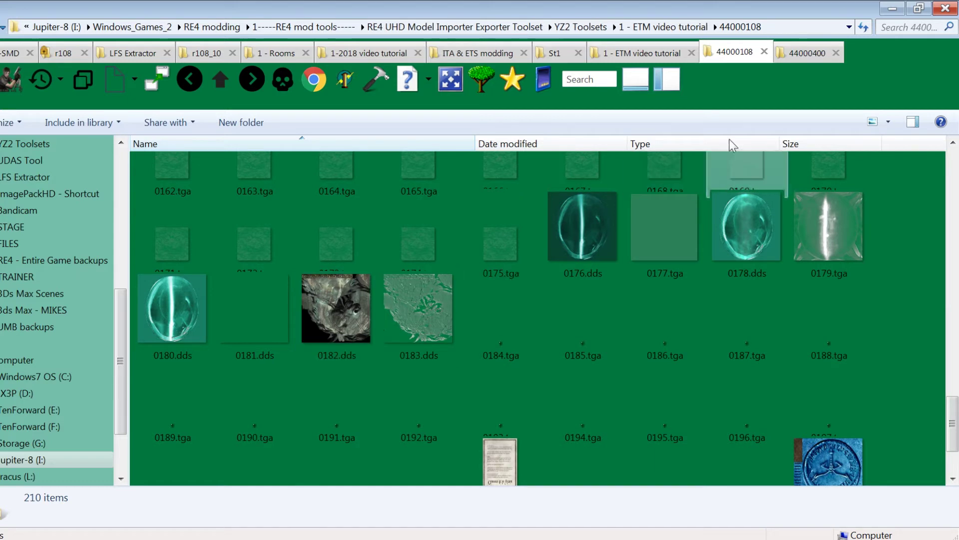
Step: Copy the path of the 44000108 folder and switch to MilkShape 3D
left_click(789, 26)
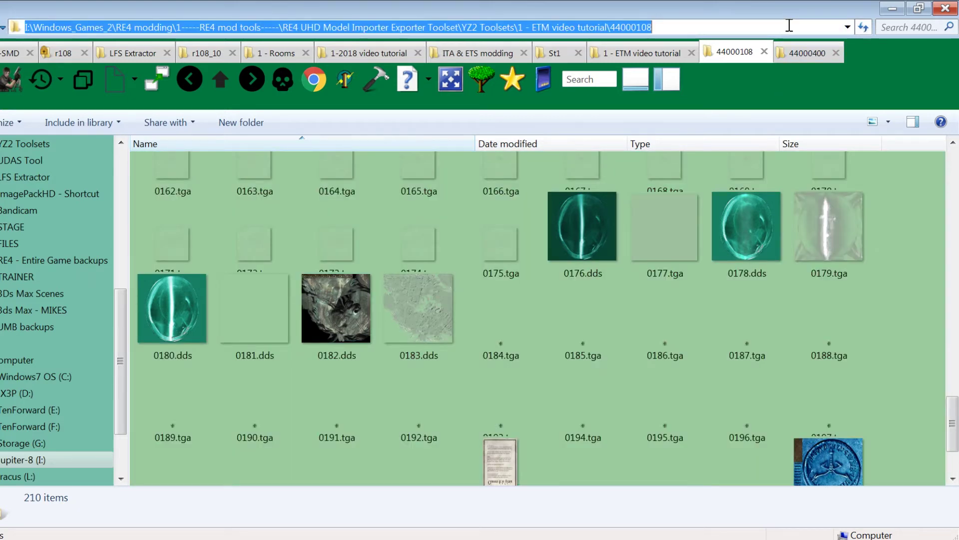
right_click(608, 26)
left_click(666, 67)
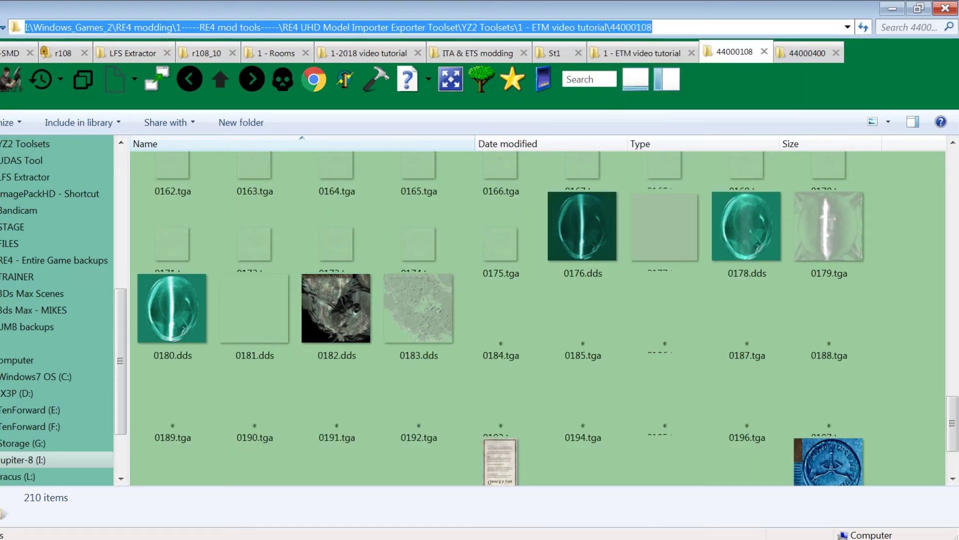
key("alt+Tab")
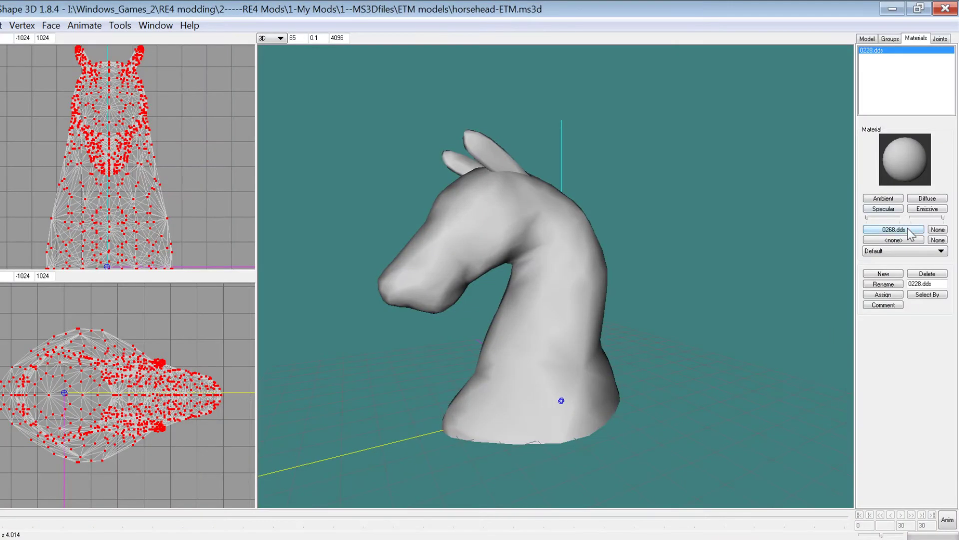
Step: Try to assign 0182.dds from the 44000108 folder as the texture of the horse head's material
left_click(894, 229)
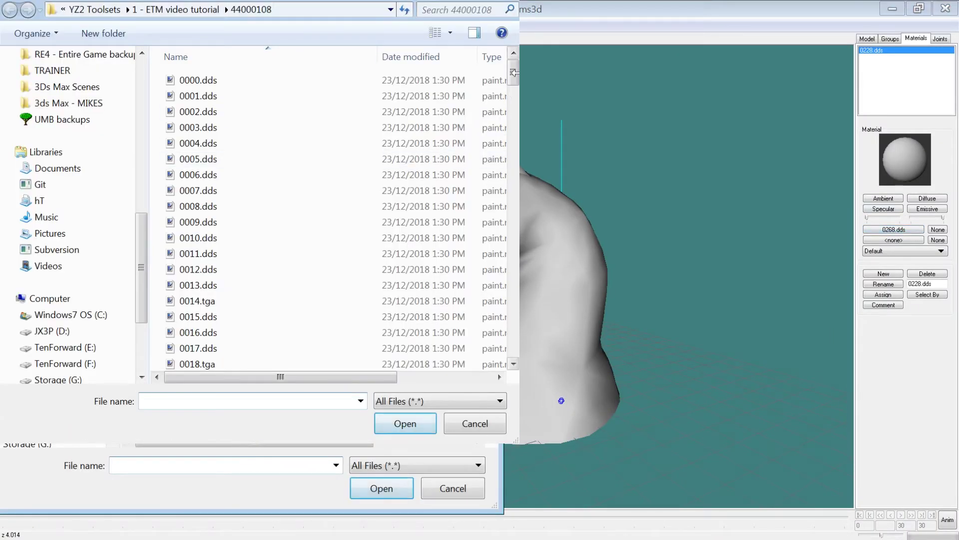
left_click_drag(513, 80, 512, 332)
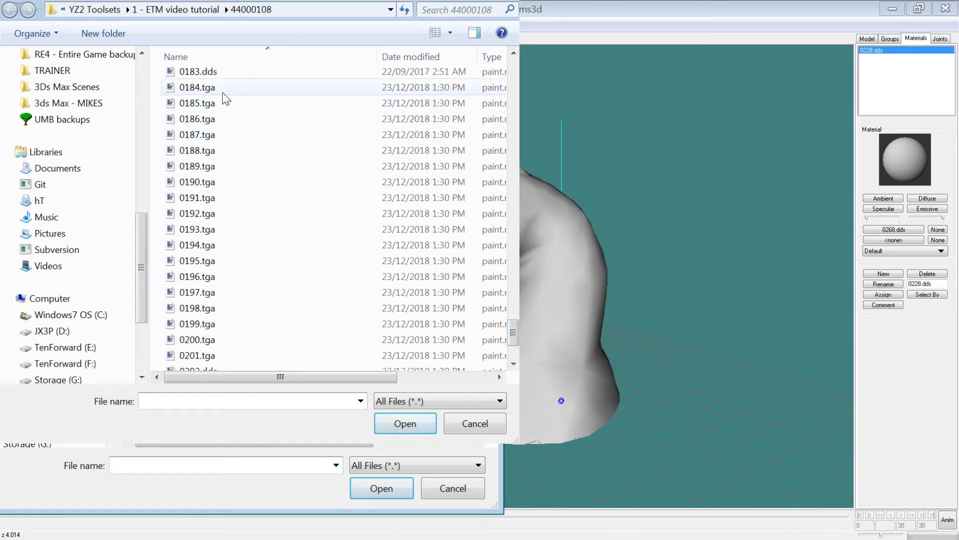
left_click(210, 72)
scroll(210, 75, "up", 1)
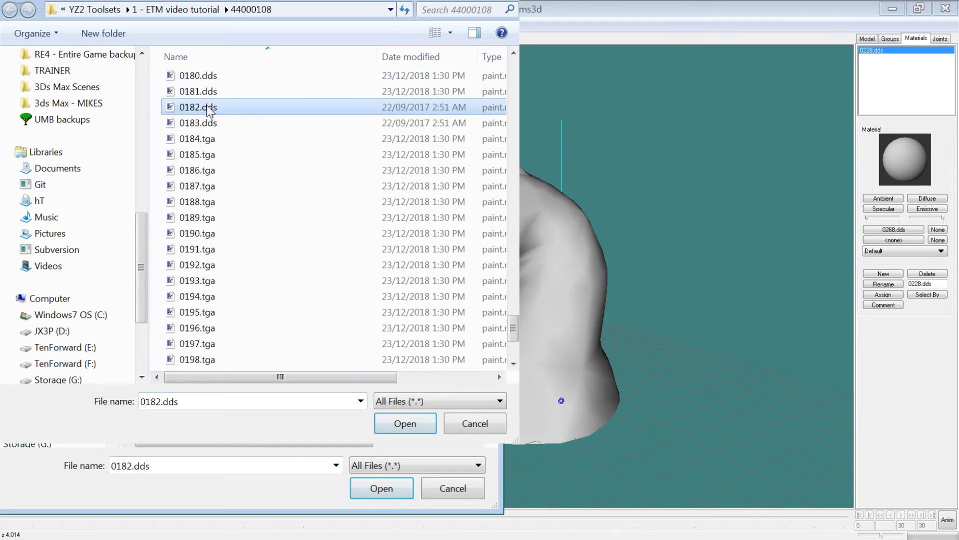
double_click(209, 108)
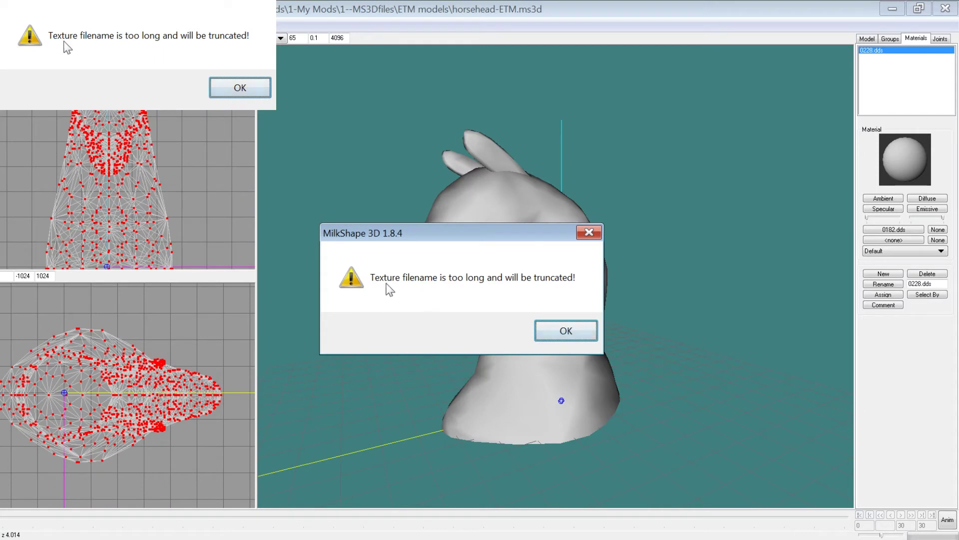
left_click(567, 334)
left_click(535, 332)
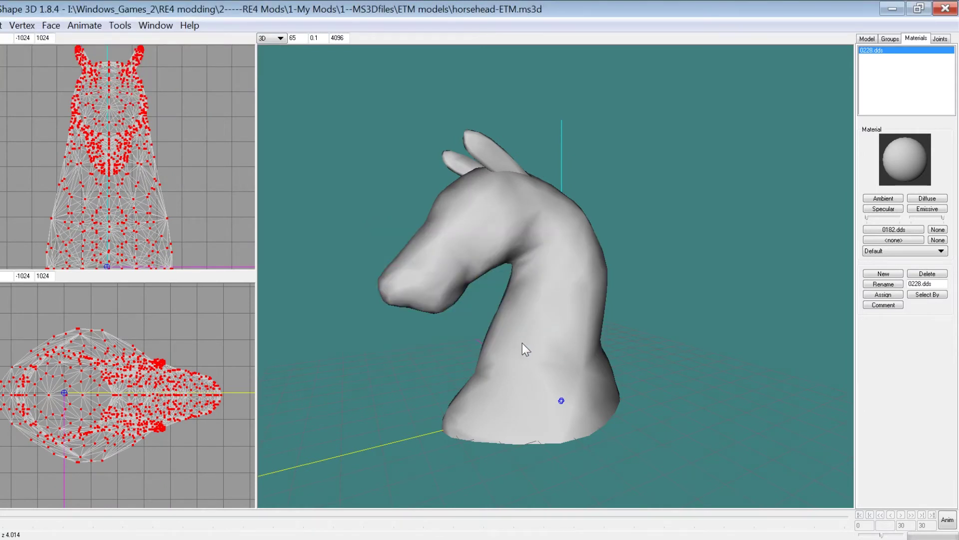
Step: Switch back to the file explorer and copy 0182.dds and 0183.dds from the 44000108 folder
key("alt+Tab")
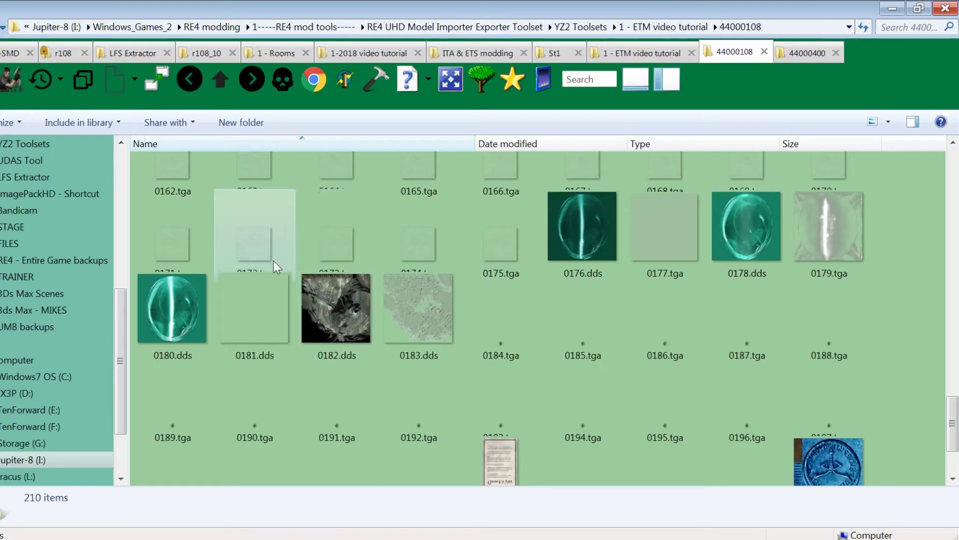
left_click(336, 314)
left_click(389, 314, "ctrl")
right_click(388, 311)
left_click(426, 471)
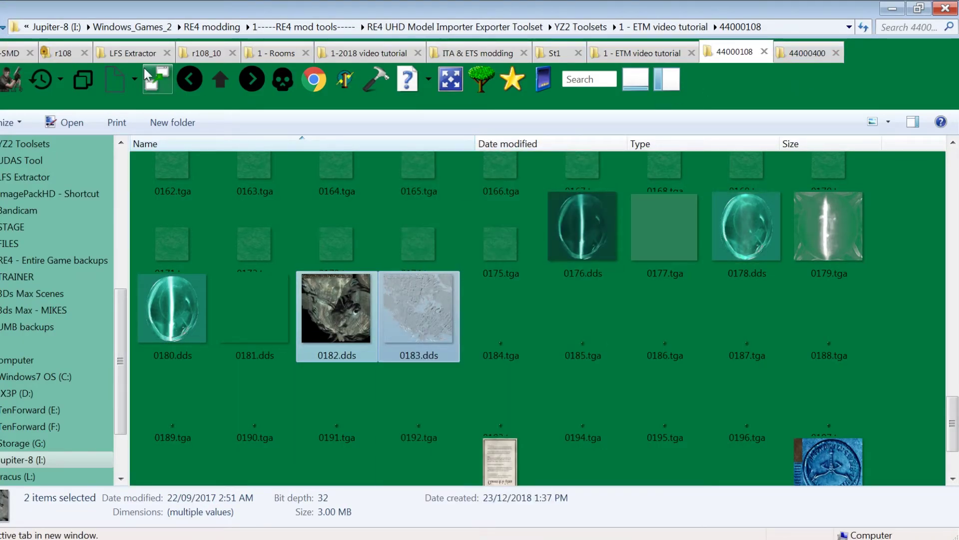
Step: Open the Desktop in a new tab and go to the MS3D texture temp folder inside textures
left_click_drag(120, 353, 129, 196)
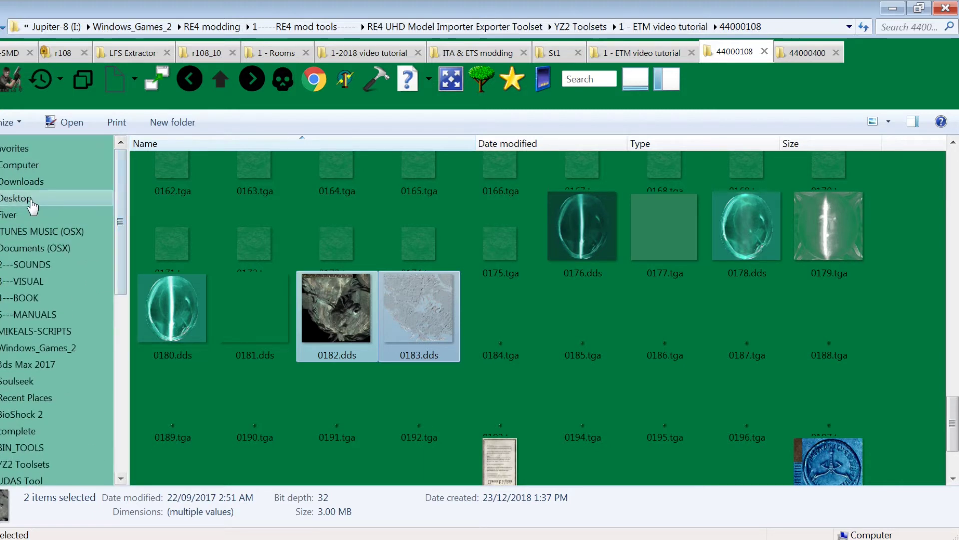
right_click(33, 198)
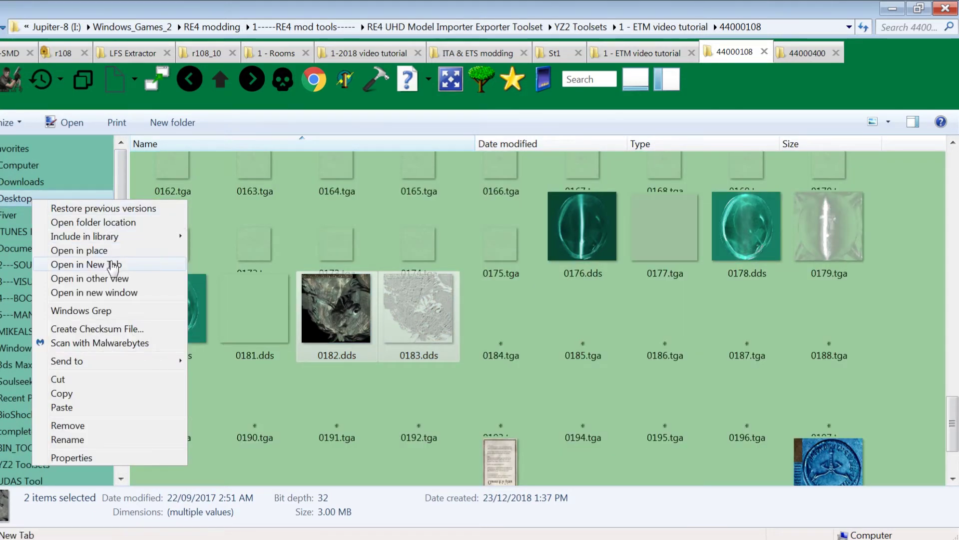
left_click(113, 265)
double_click(344, 188)
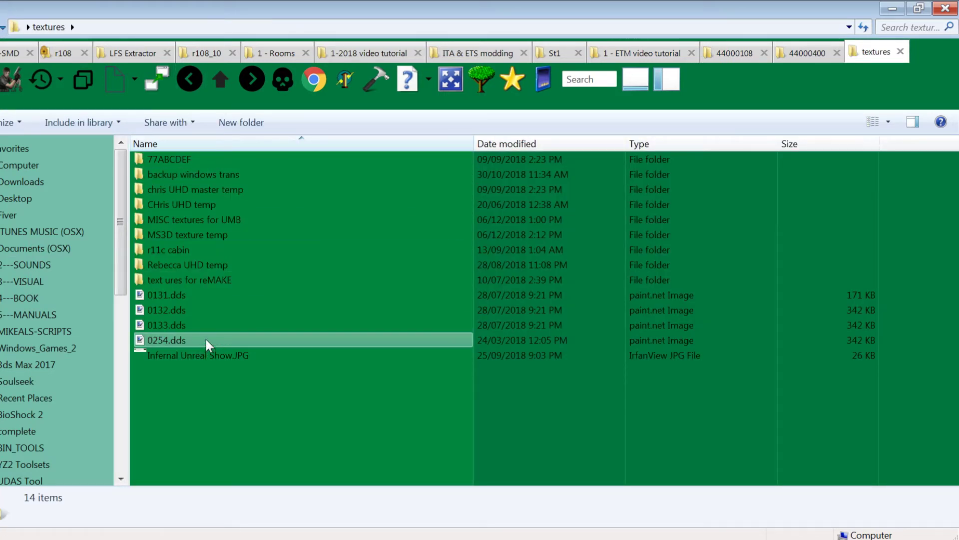
double_click(186, 238)
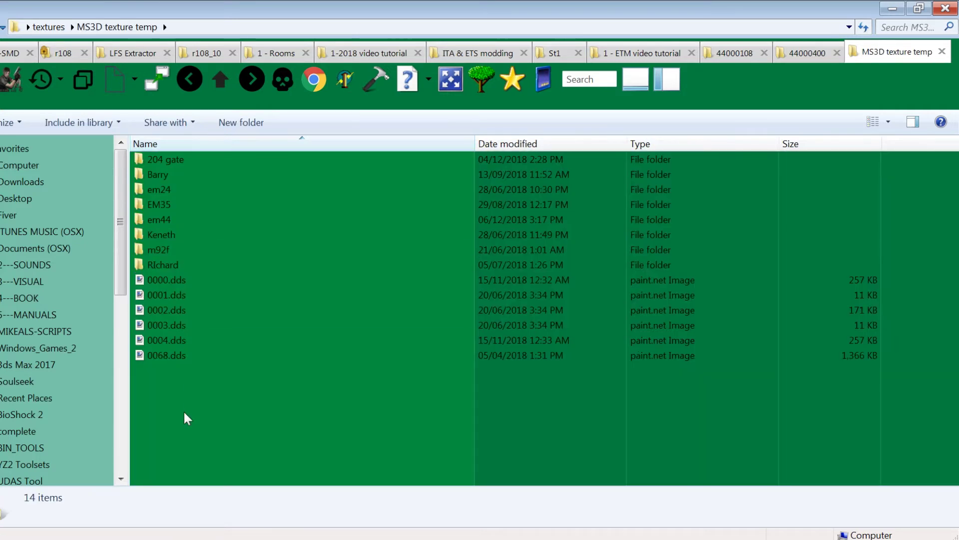
Step: Delete 0000.dds to 0004.dds and 0068.dds from MS3D texture temp and paste in 0182.dds and 0183.dds
left_click(167, 283)
left_click(169, 354, "shift")
key("Delete")
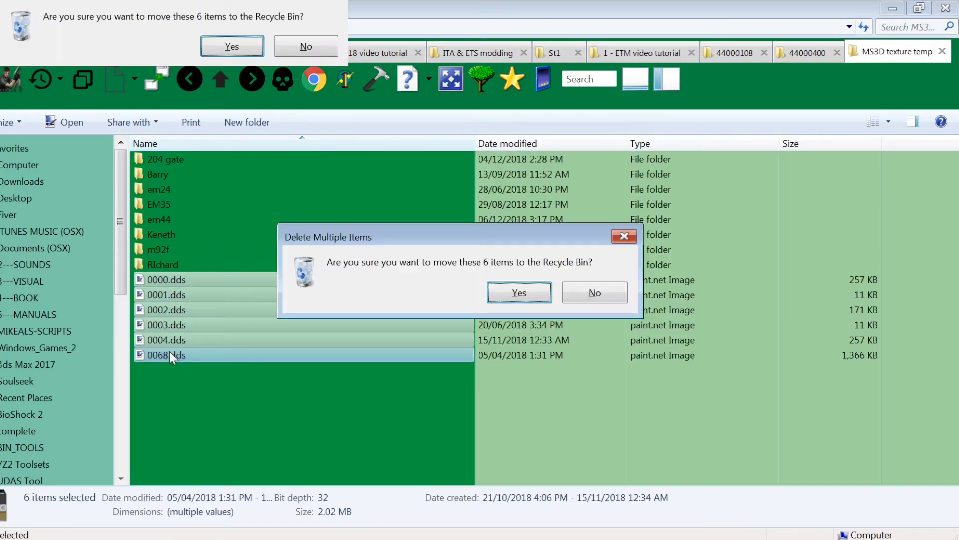
key("Return")
right_click(169, 350)
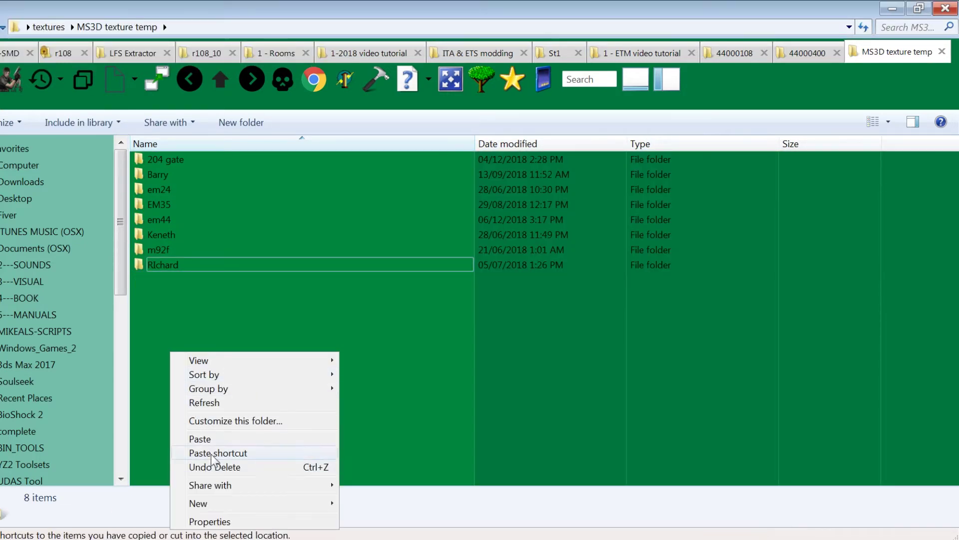
left_click(211, 438)
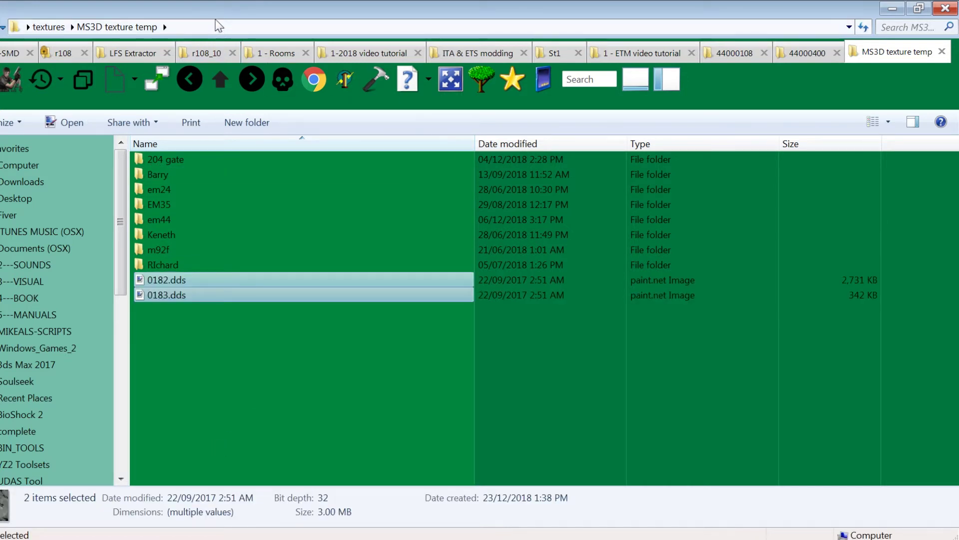
Step: Copy the full path of the MS3D texture temp folder
left_click(176, 22)
right_click(170, 25)
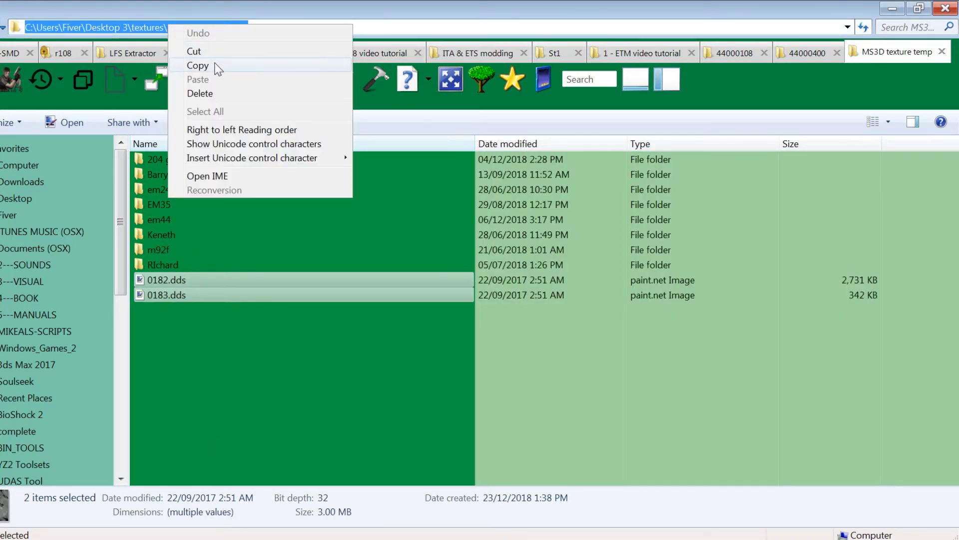
left_click(198, 67)
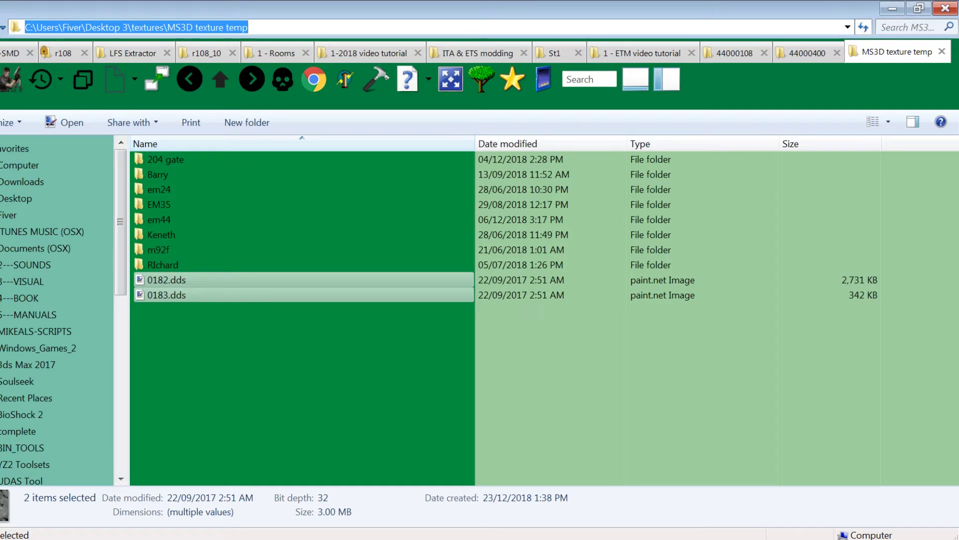
Step: Switch to MilkShape 3D and assign 0182.dds from the MS3D texture temp folder as the horse head material's texture
key("alt+Tab")
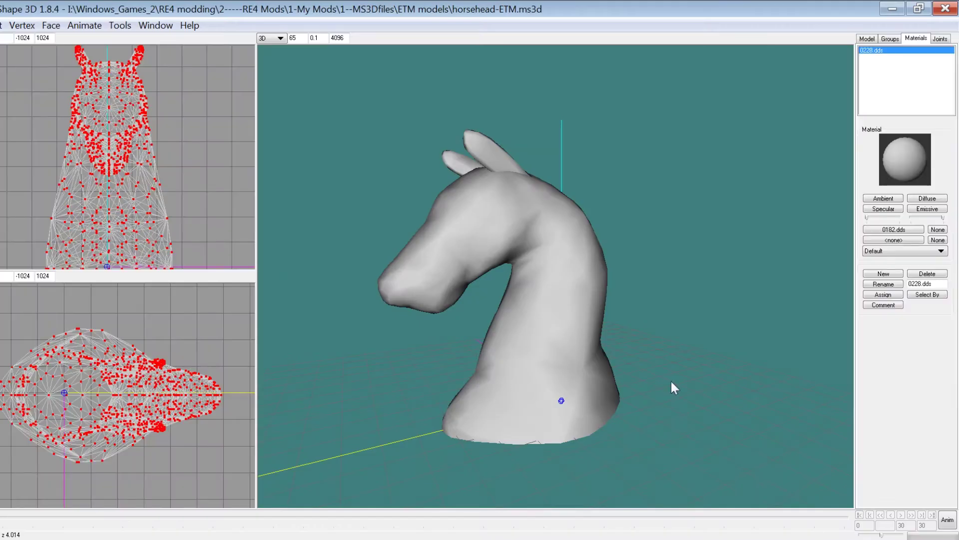
left_click(894, 229)
left_click(349, 9)
key("ctrl+v")
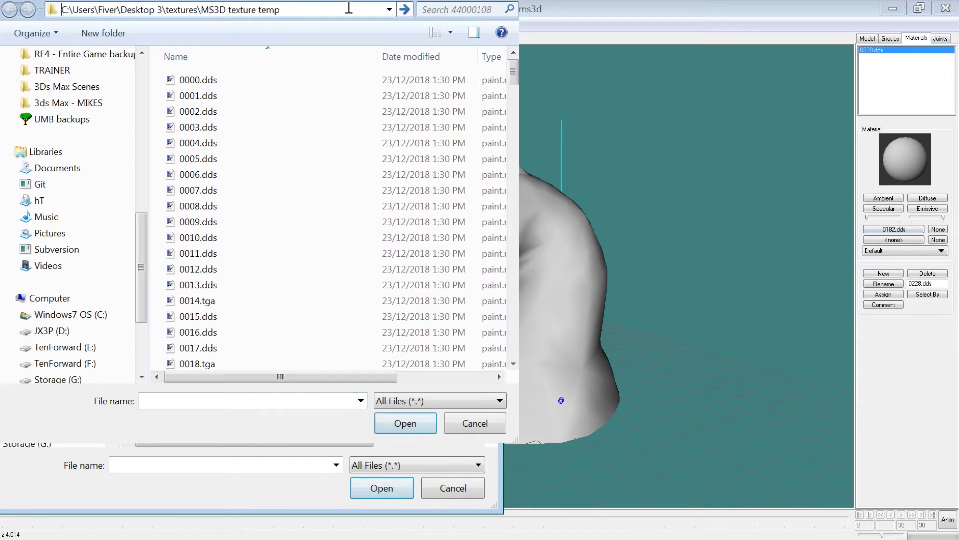
key("Return")
double_click(187, 207)
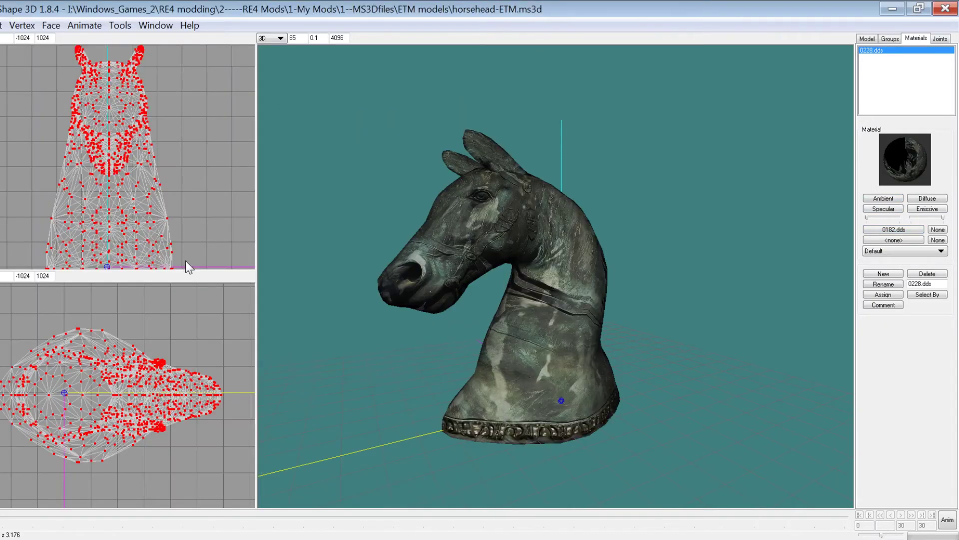
left_click_drag(679, 183, 652, 178)
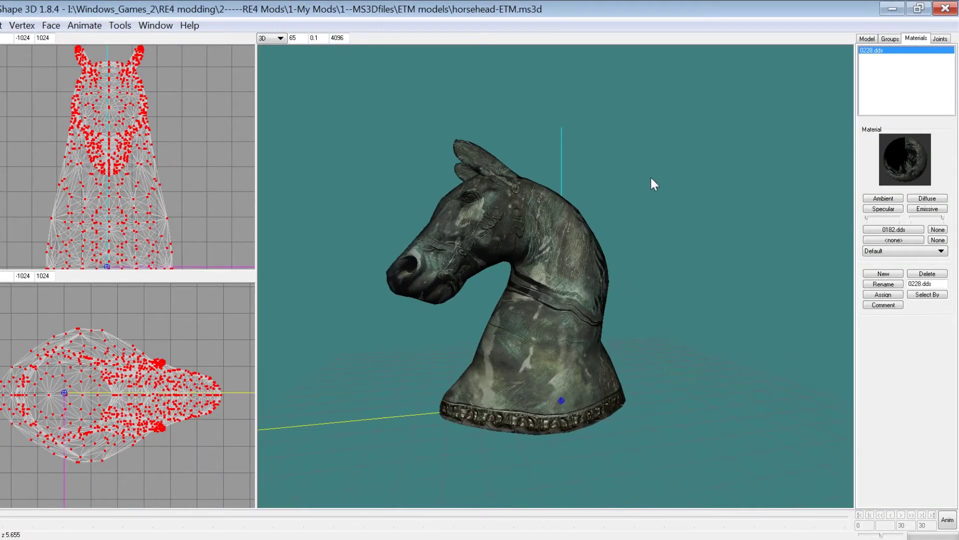
left_click_drag(553, 171, 588, 183)
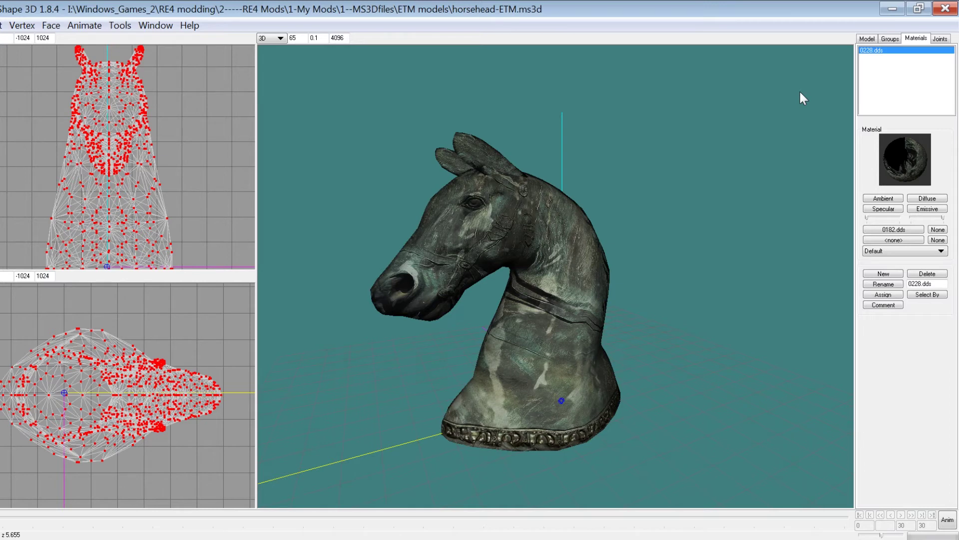
mouse_move(548, 227)
left_mouse_down()
mouse_move(696, 224)
mouse_move(666, 244)
mouse_move(531, 233)
left_mouse_up()
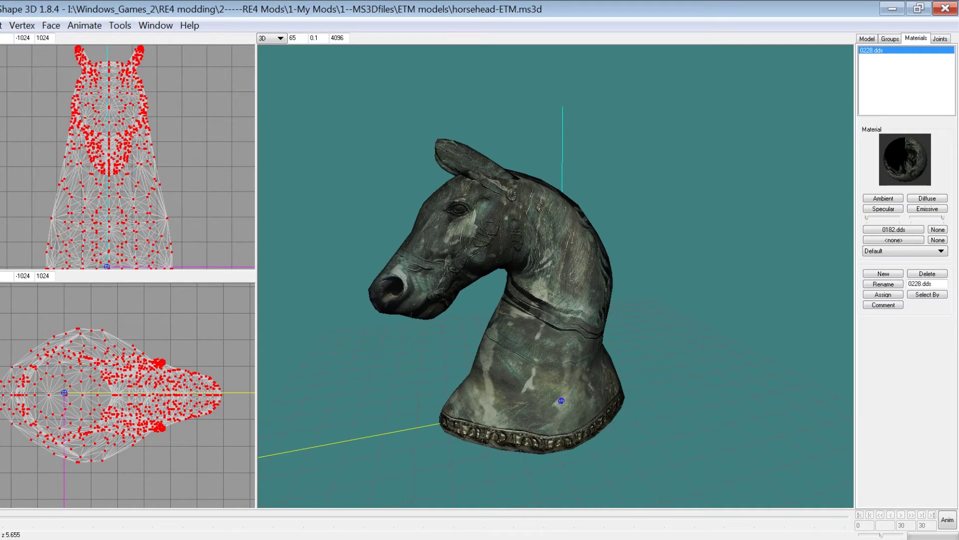
Step: Switch to the file explorer and preview the original et0100.smd model from the r108_10 folder
key("alt+Tab")
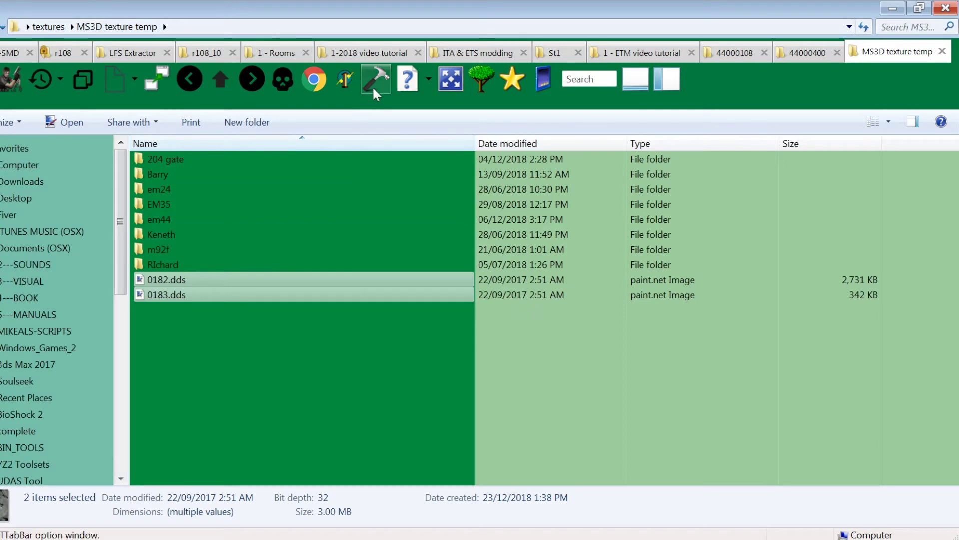
mouse_move(622, 49)
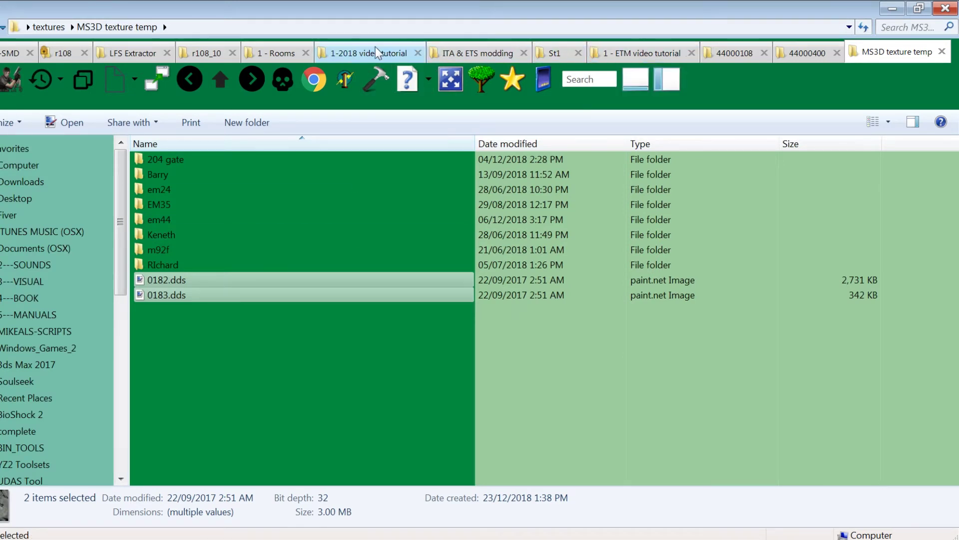
left_click(207, 52)
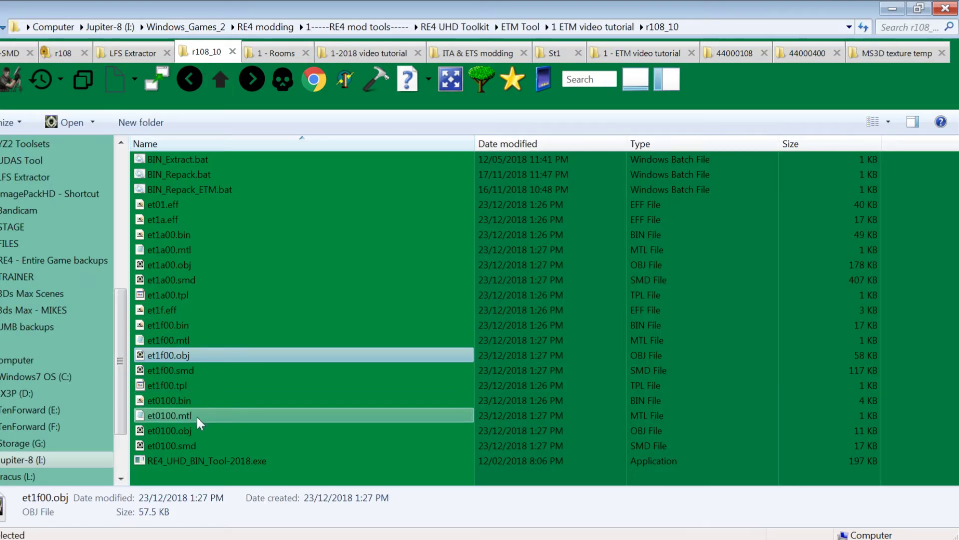
double_click(188, 442)
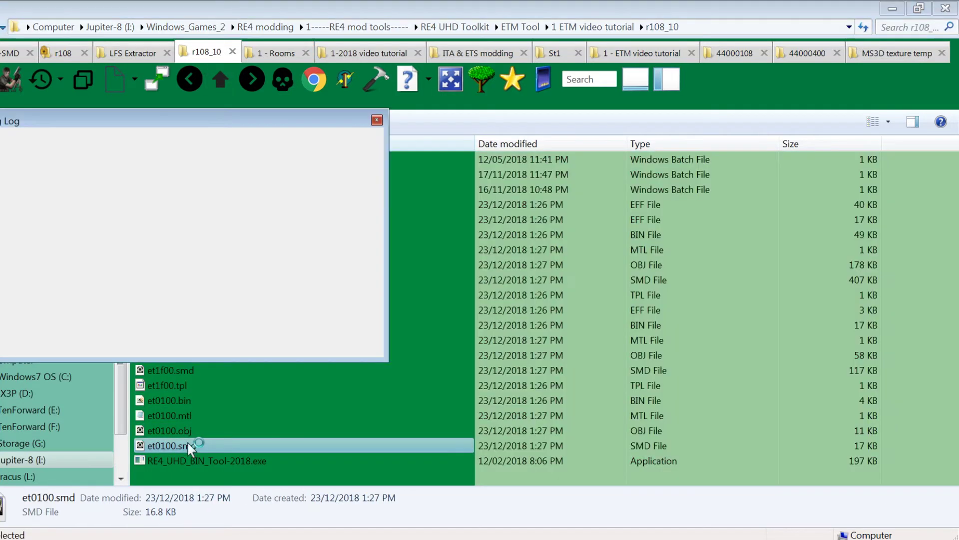
left_click(381, 122)
left_click_drag(440, 240, 494, 256)
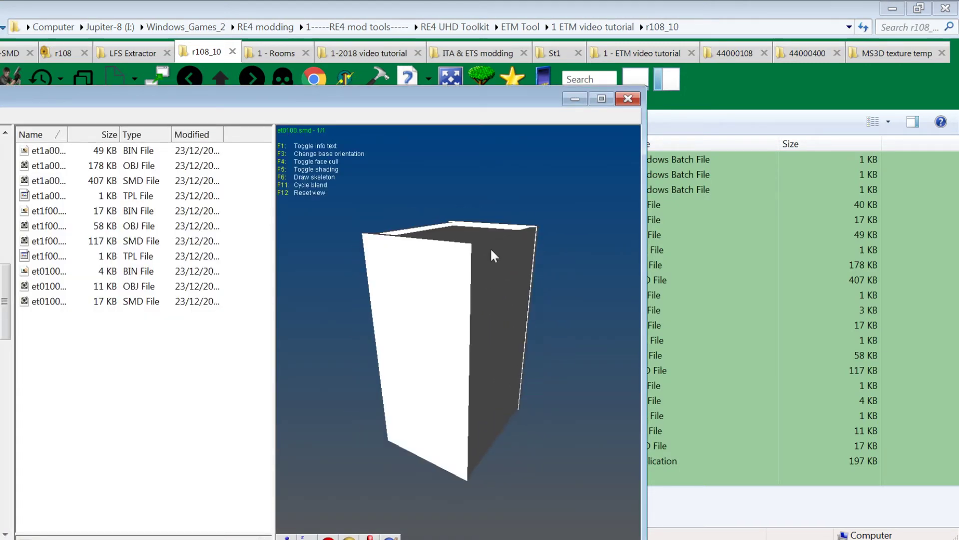
left_click(628, 99)
Step: Copy the full path of the r108_10 folder
left_click(690, 29)
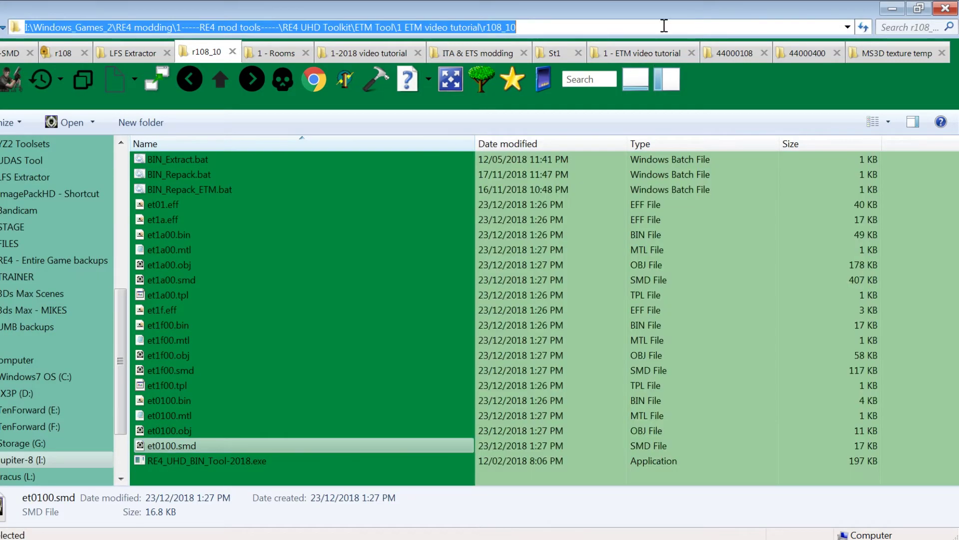
right_click(511, 28)
left_click(548, 68)
Step: Switch to MilkShape 3D and export the horse head as SMD over et0100.smd in r108_10, using Reference with Vertex Weights (HL2)
key("alt+Tab")
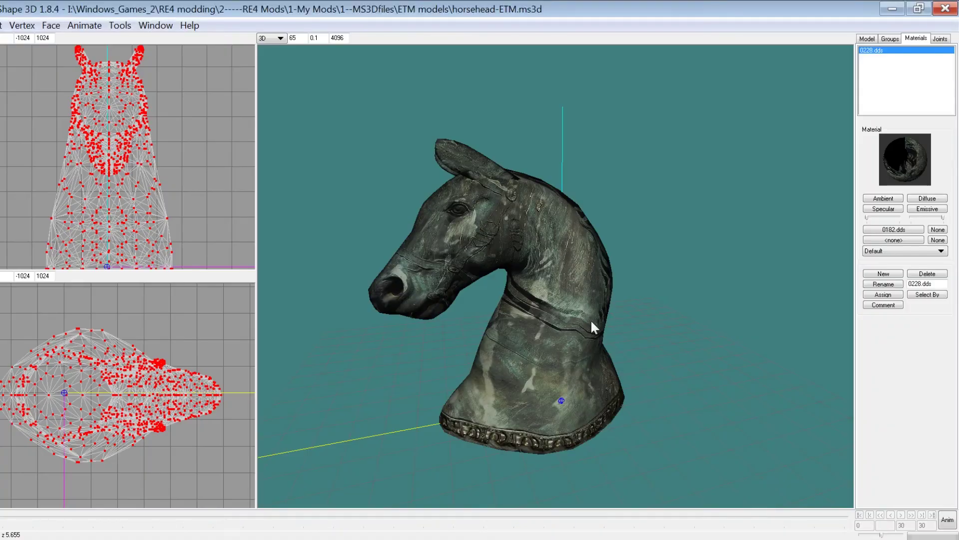
left_click(1, 25)
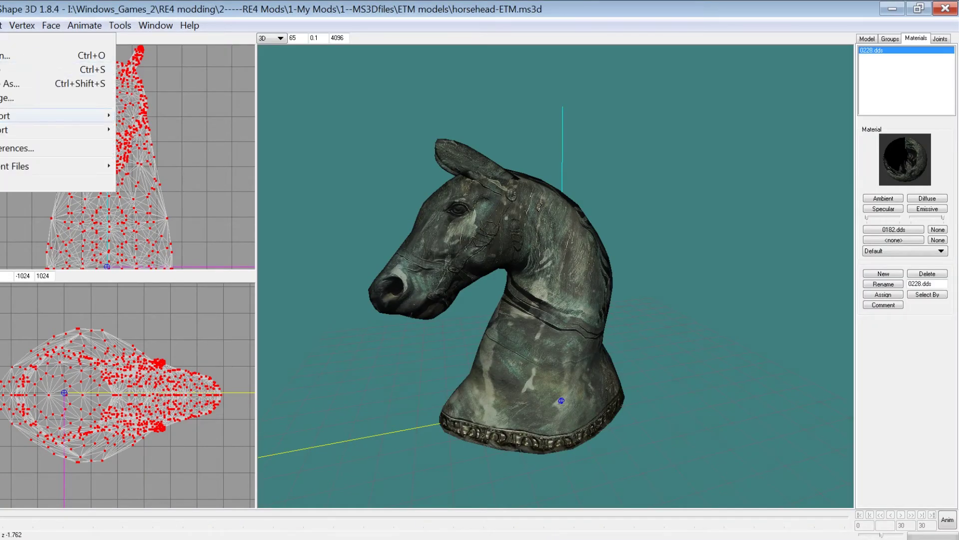
mouse_move(1, 131)
left_click(214, 27)
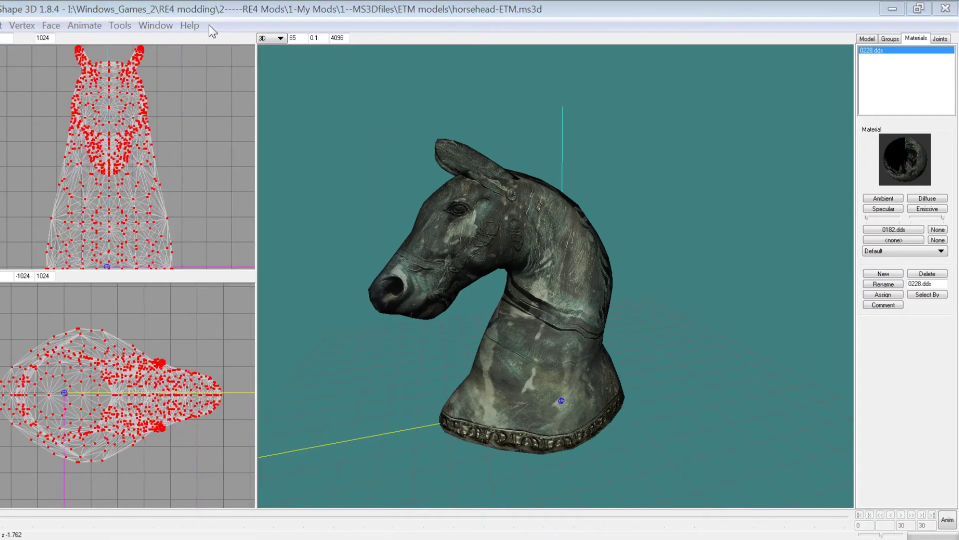
left_click(303, 7)
key("ctrl+v")
key("Return")
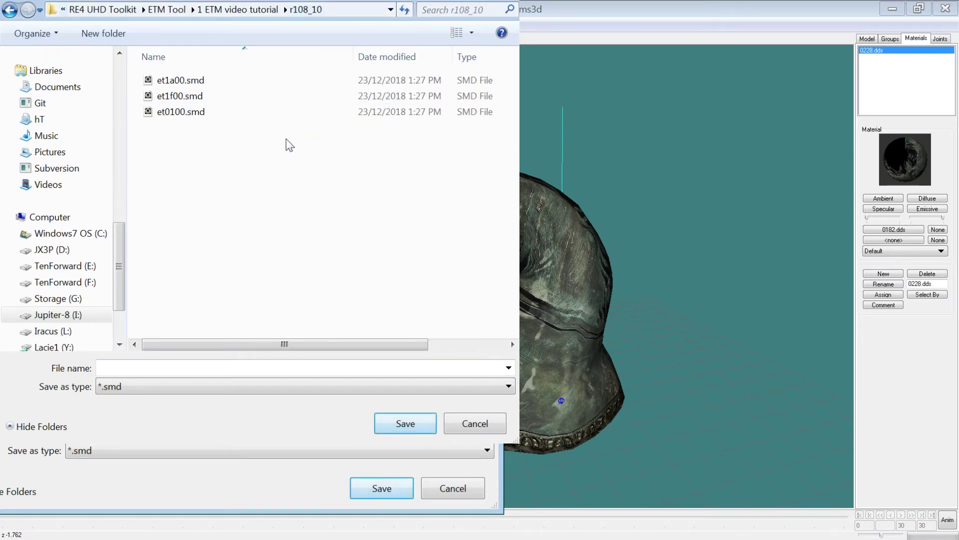
left_click(175, 112)
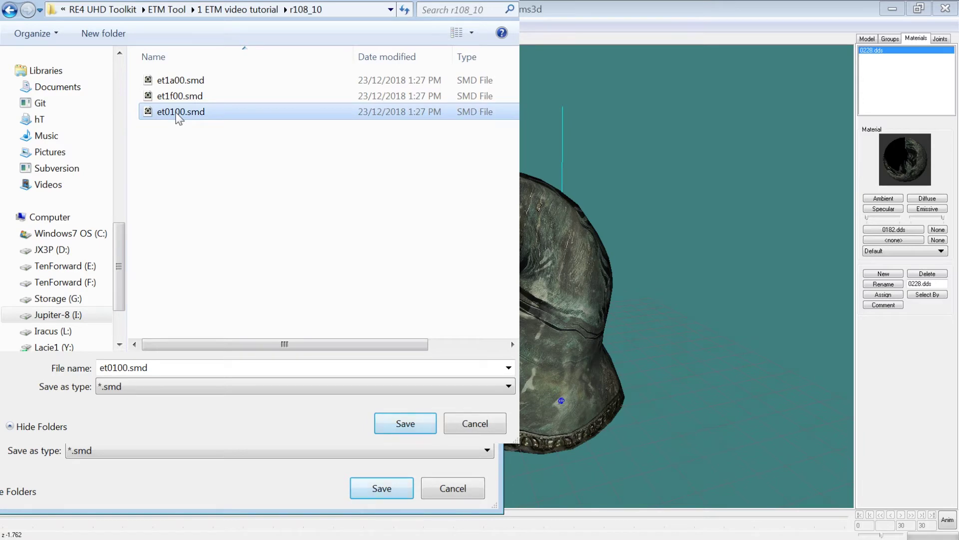
double_click(175, 112)
key("Return")
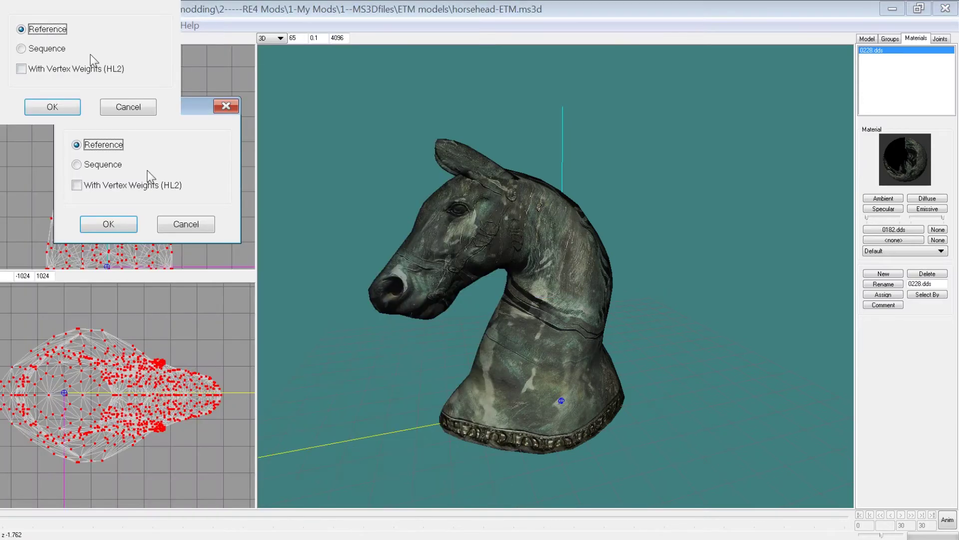
left_click(77, 186)
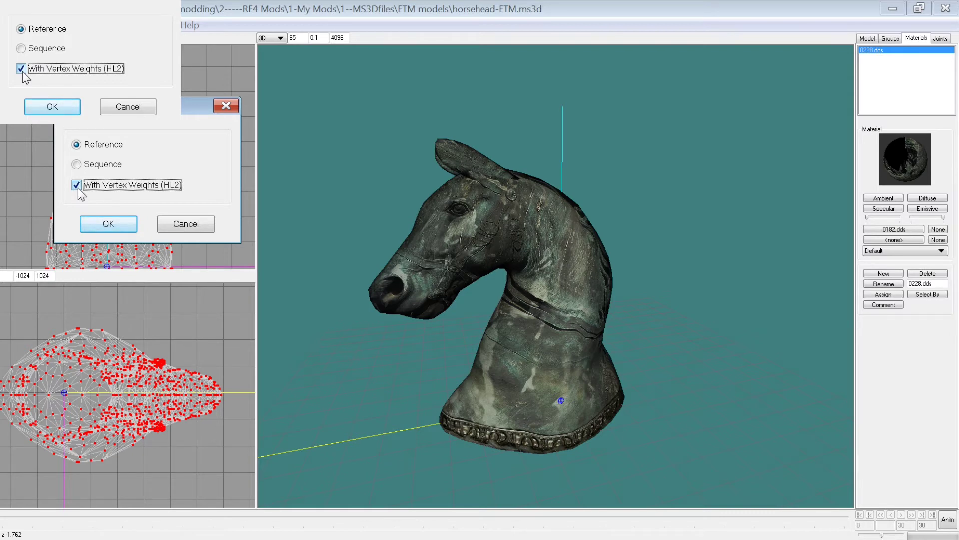
left_click(107, 223)
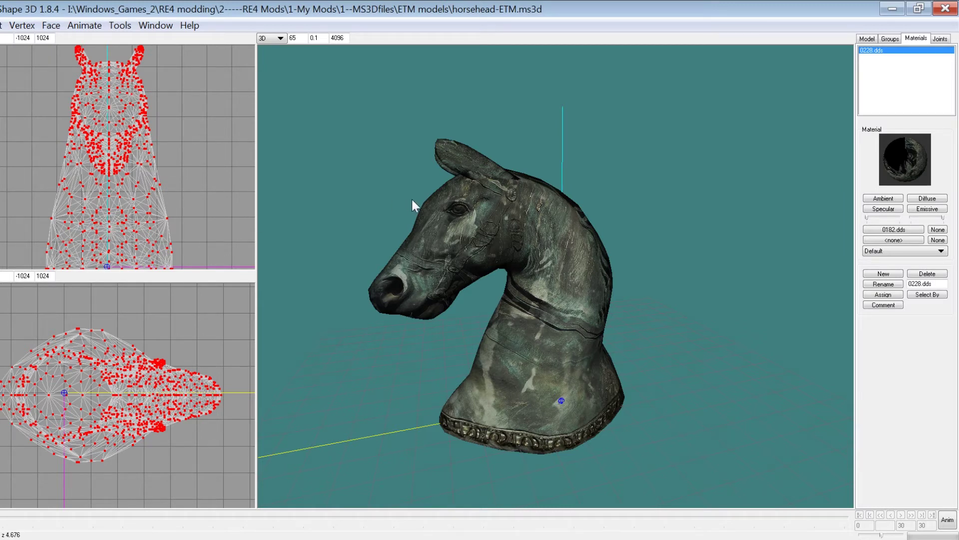
Step: Export the horse head as Wavefront OBJ, replacing et0100.obj in the r108_10 folder
key("alt+f")
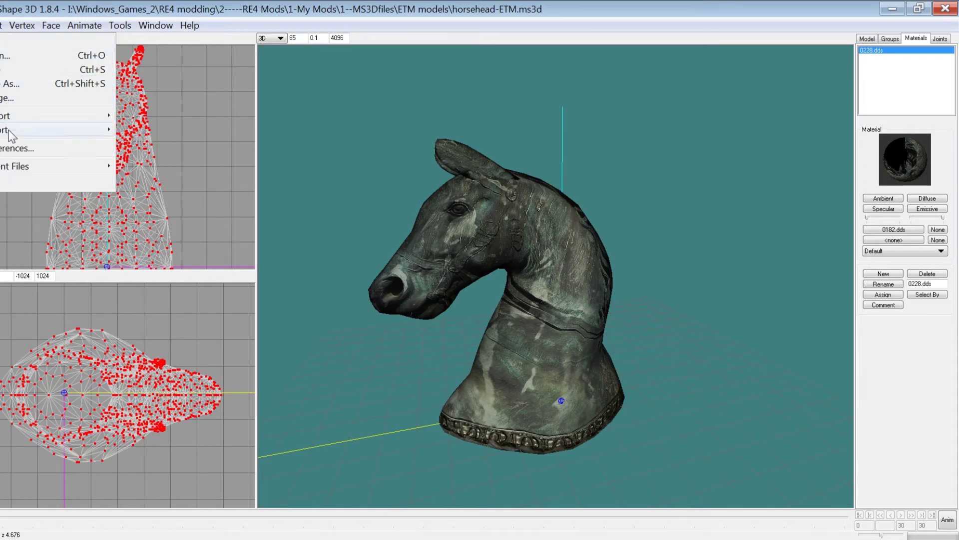
mouse_move(19, 133)
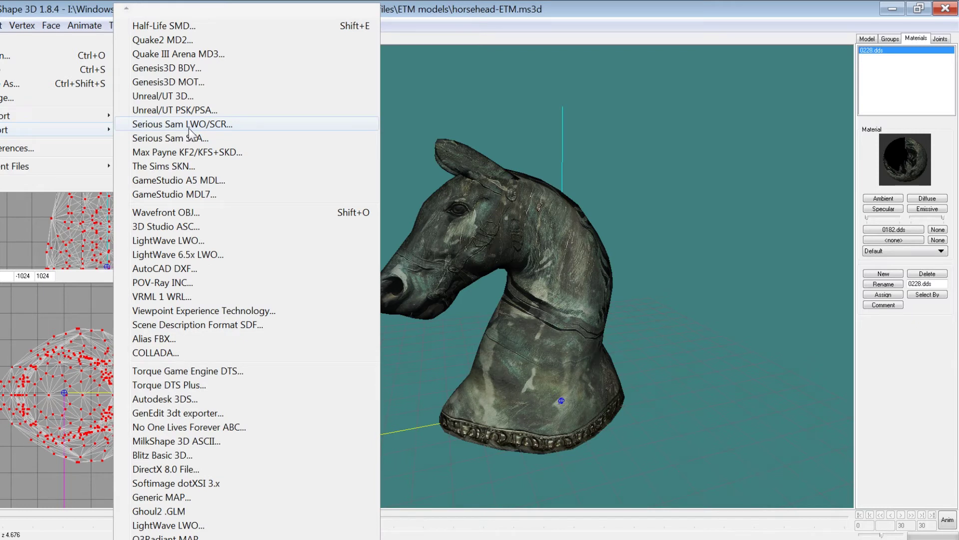
left_click(170, 212)
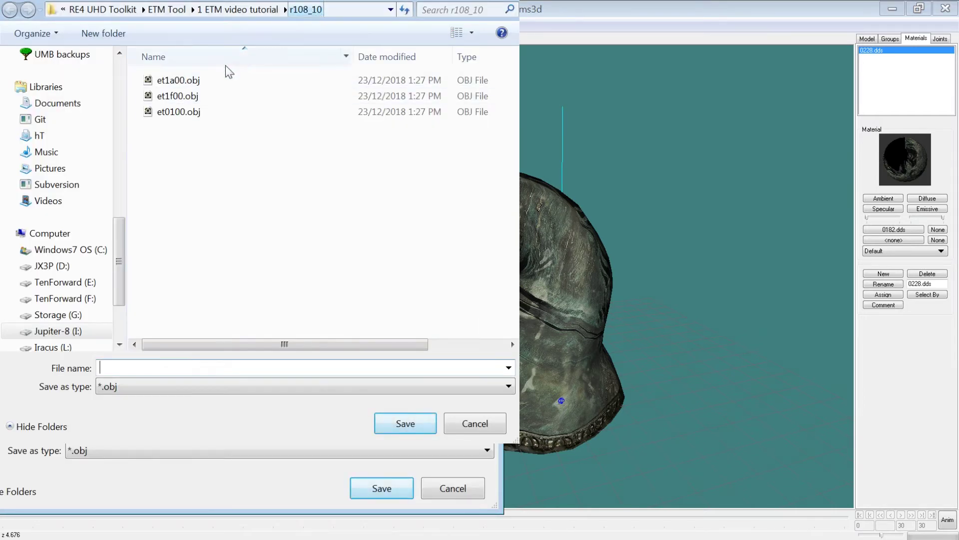
left_click(199, 111)
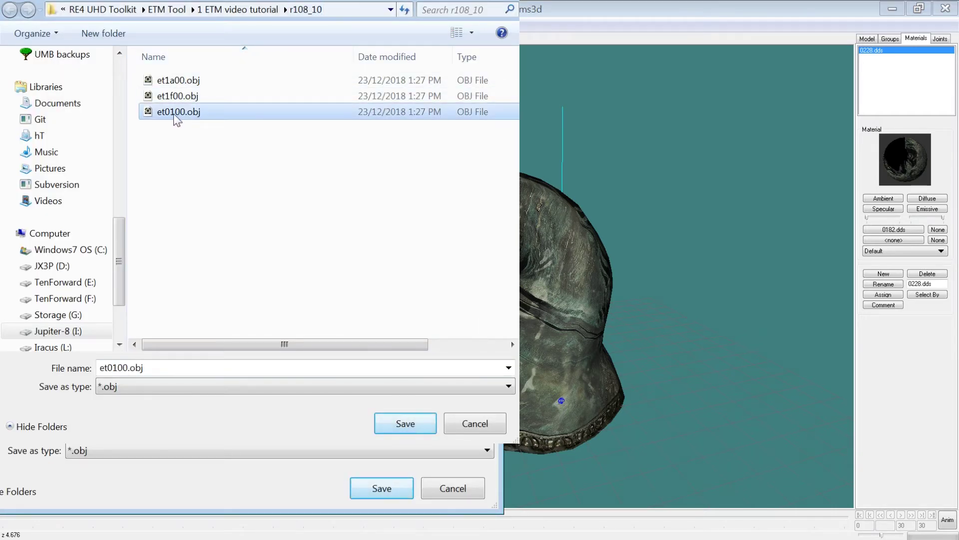
double_click(175, 116)
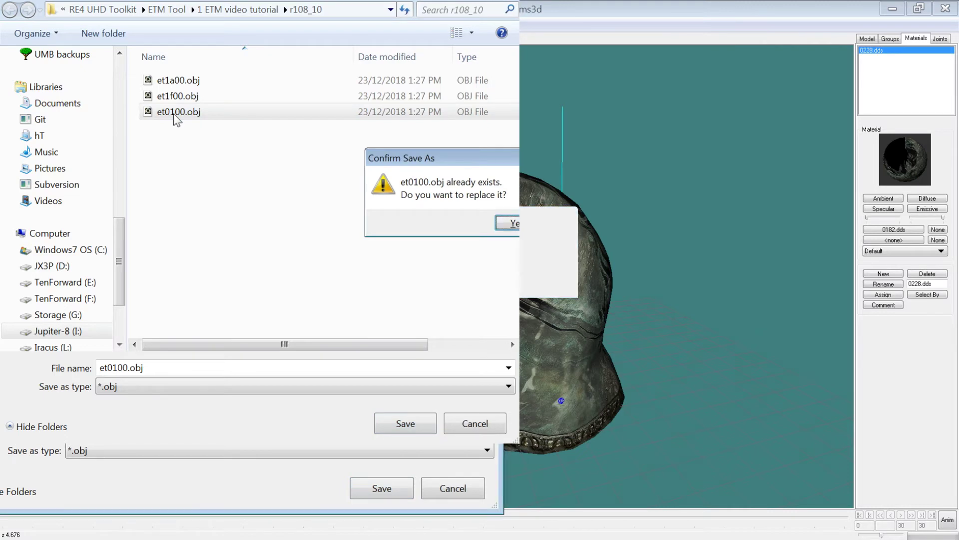
key("alt+y")
Step: Switch to the file explorer and check the exported et0100 MTL, OBJ and SMD files beside et0100.bin in r108_10
key("alt+Tab")
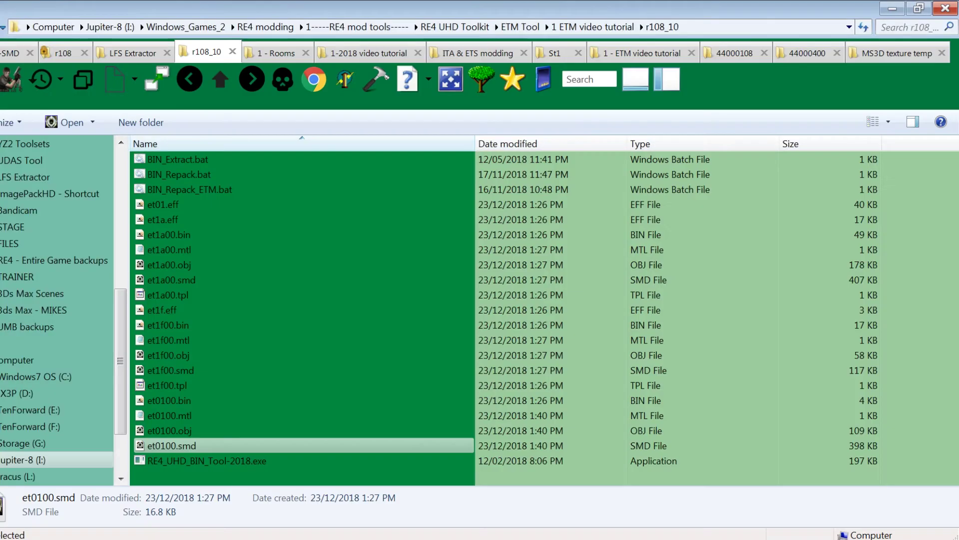
left_click(189, 419)
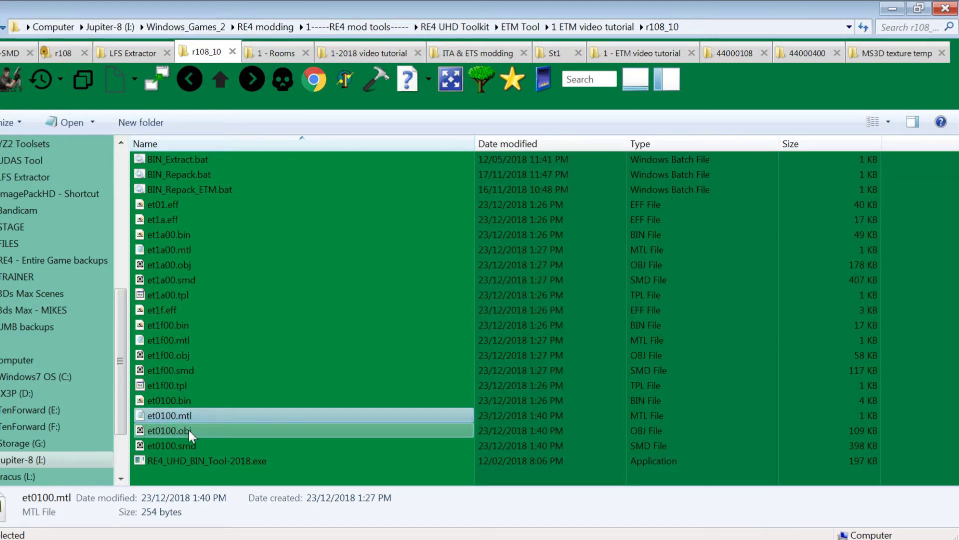
left_click(182, 456, "shift")
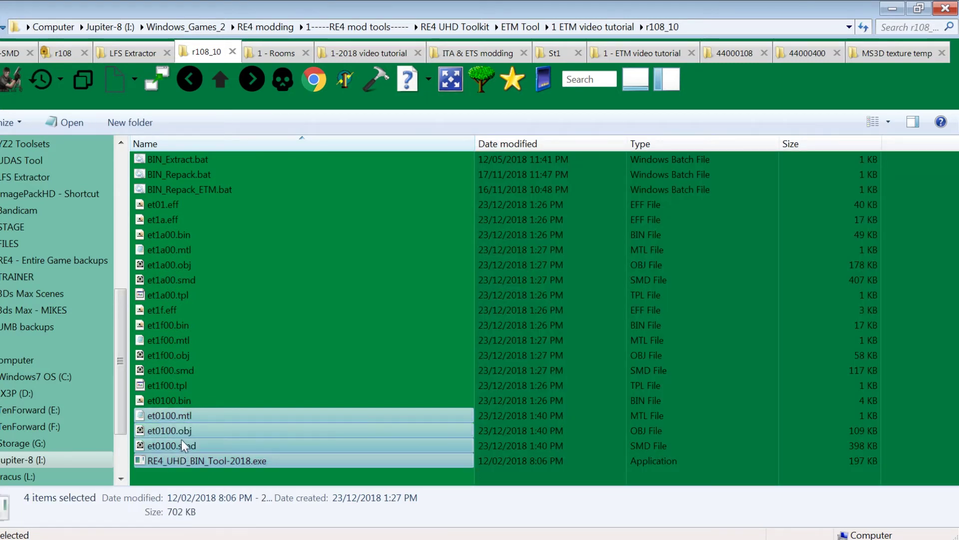
left_click(177, 402)
left_click(179, 415)
left_click(183, 446, "shift")
left_click(187, 400)
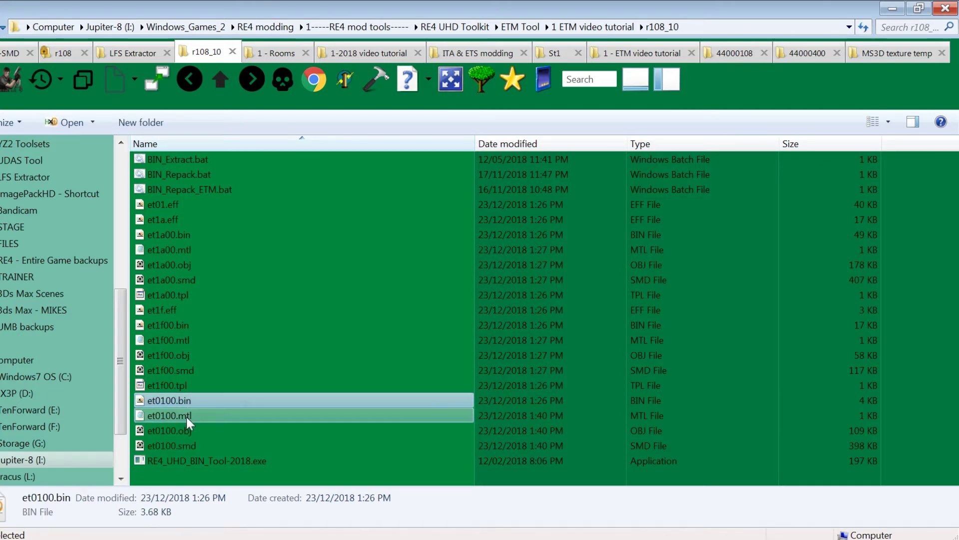
Step: Open et0100.mtl in Notepad and remove the folder path from the map_Kd line, keeping only 0182.dds
double_click(186, 415)
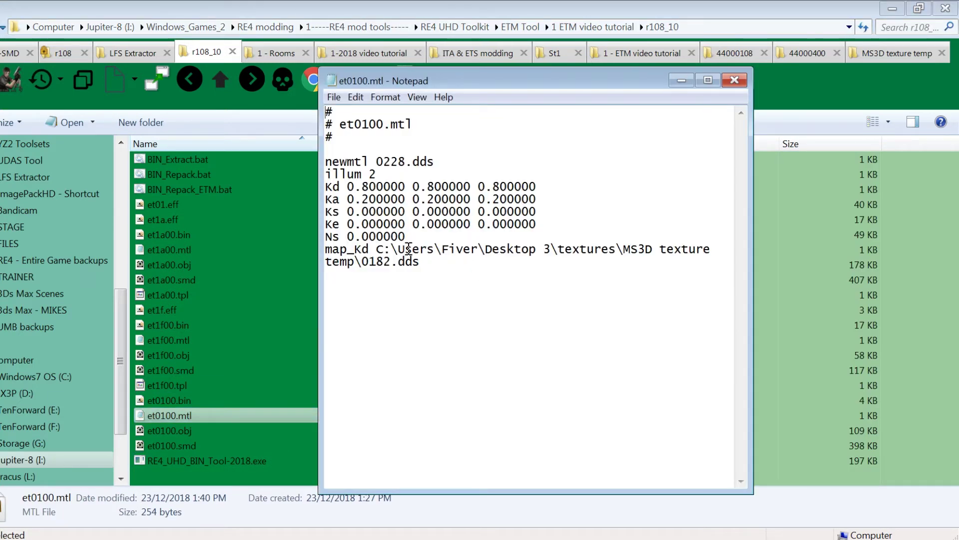
left_click_drag(377, 249, 353, 261)
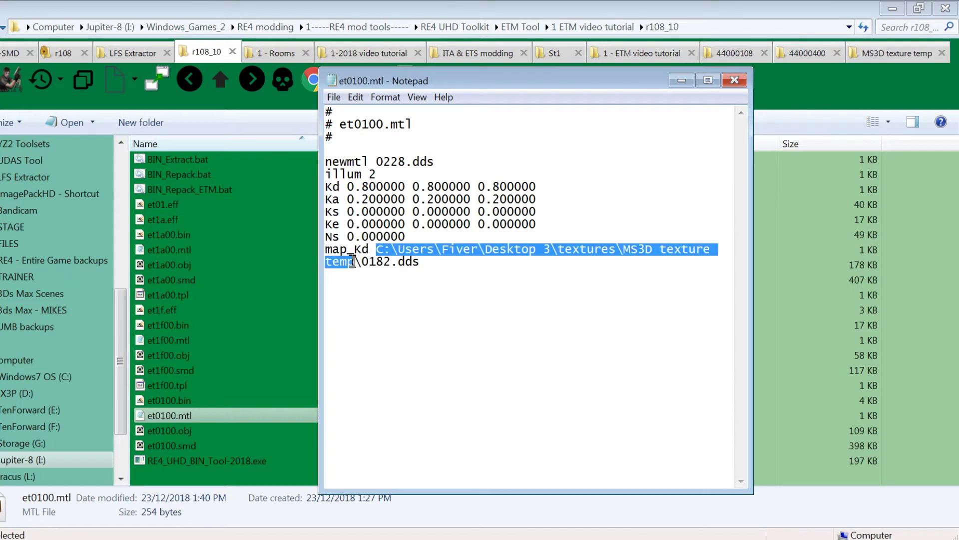
key("Delete")
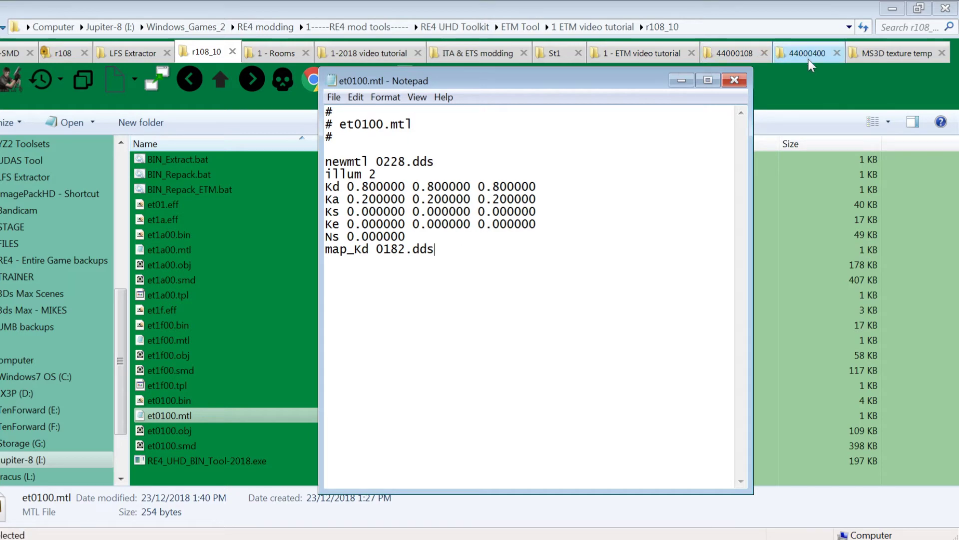
Step: Check texture 0183.dds in the 44000108 folder, then add the line map_Bump 0183.dds to et0100.mtl and save it
left_click(758, 59)
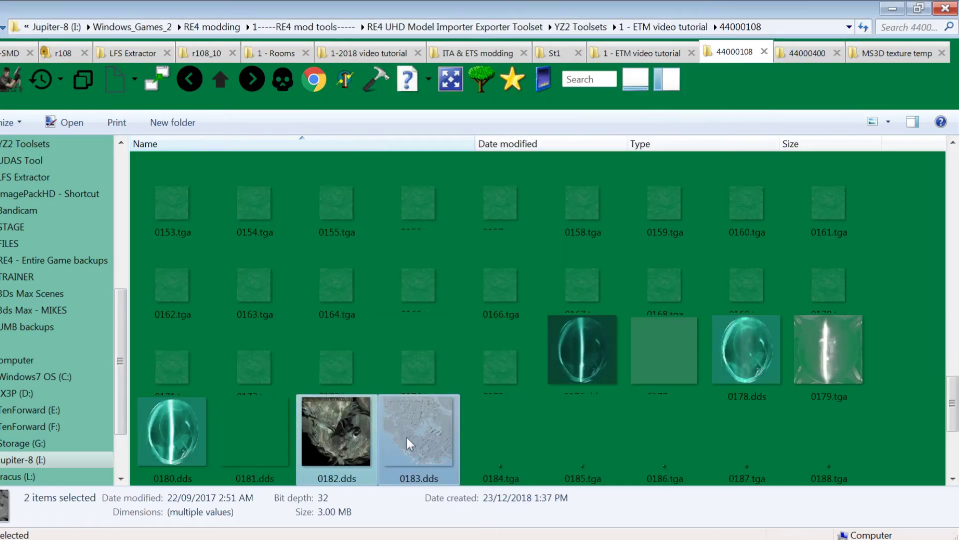
left_click(409, 439)
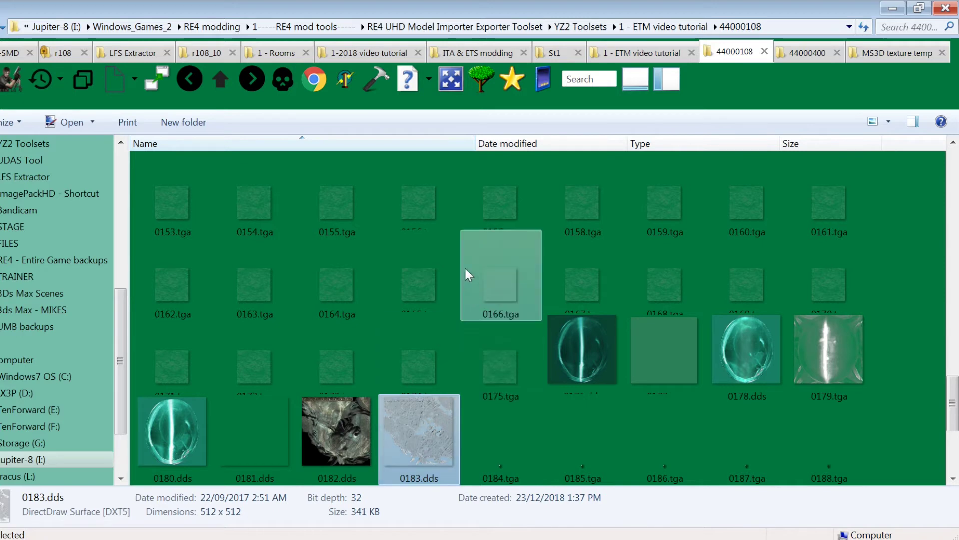
key("alt+Tab")
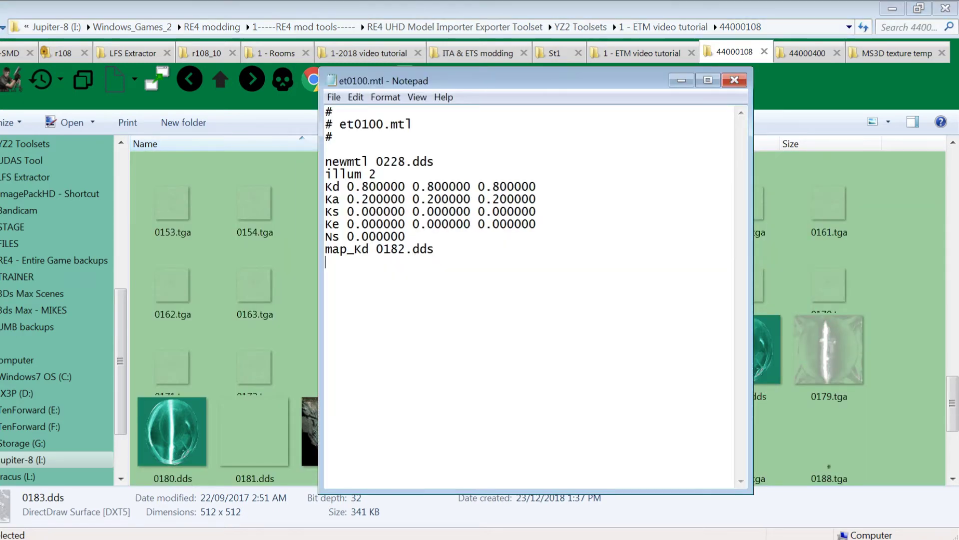
type("map_Bump")
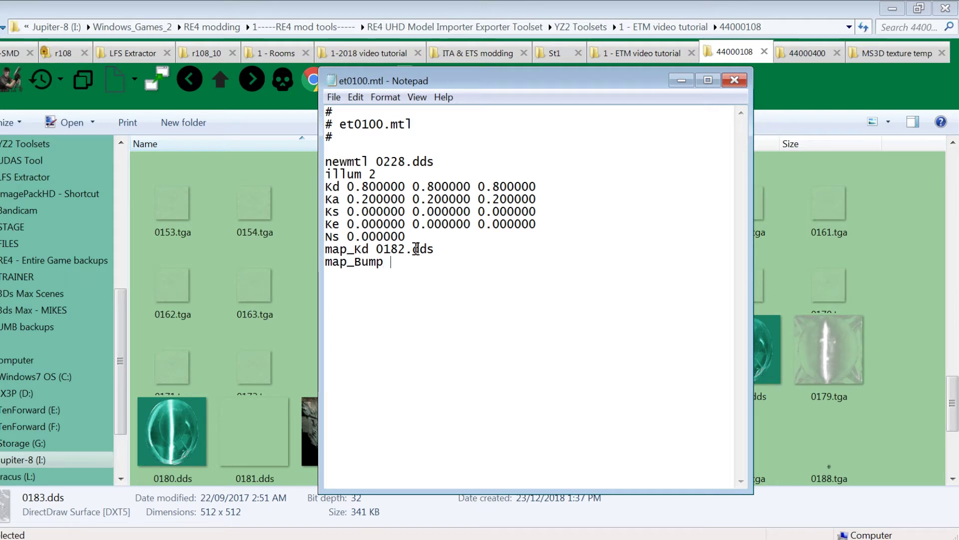
type(" 01")
type(".dds")
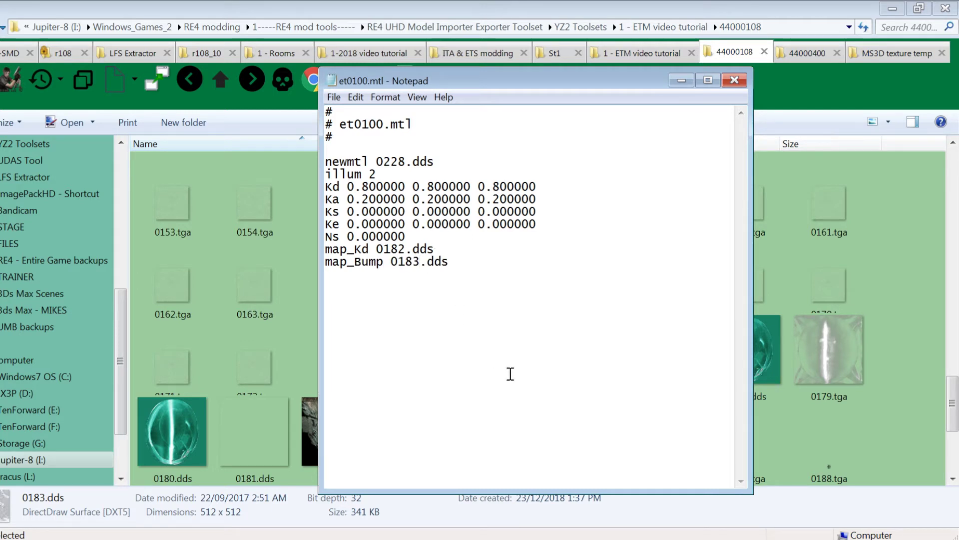
left_click(334, 97)
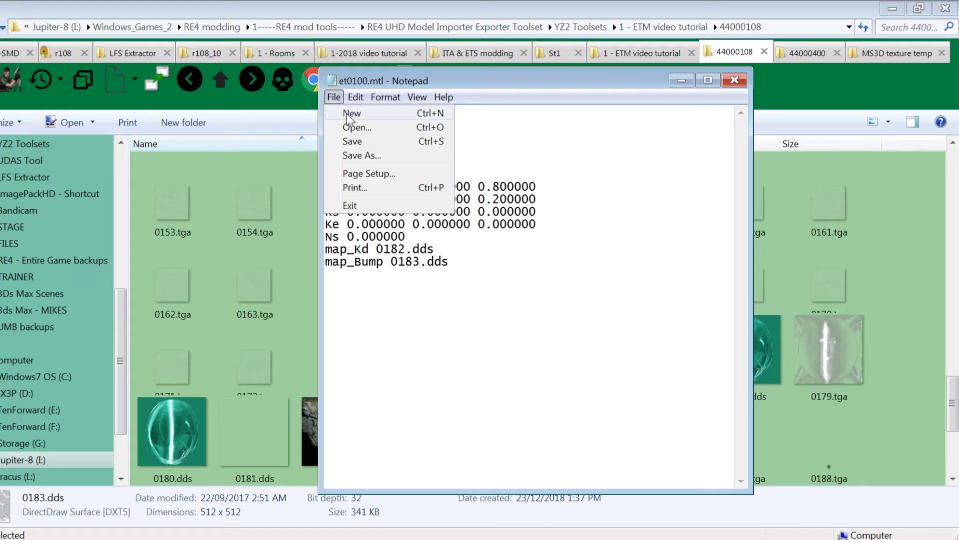
left_click(352, 142)
left_click(735, 80)
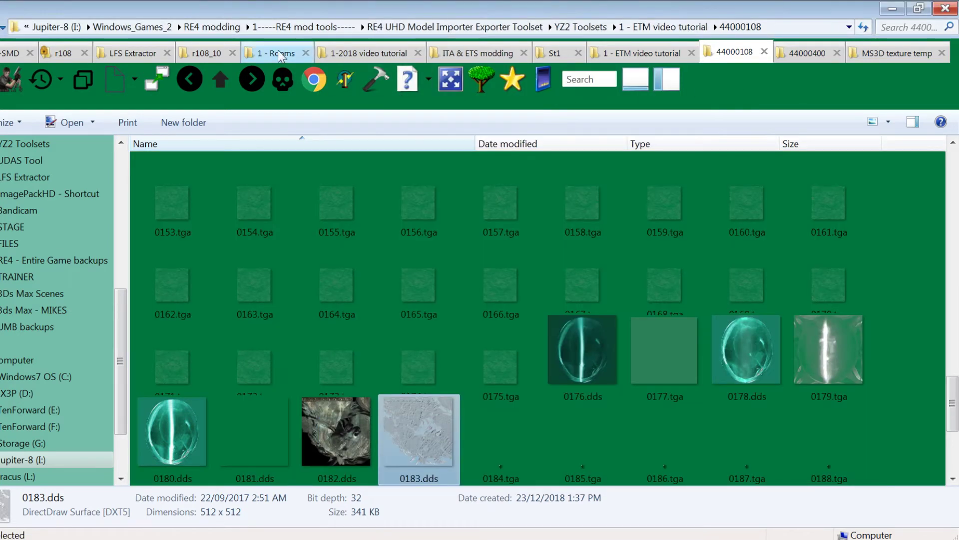
Step: Open BIN_Repack_ETM.bat from the r108_10 folder for editing and widen the window so its command fits on one line
left_click(207, 53)
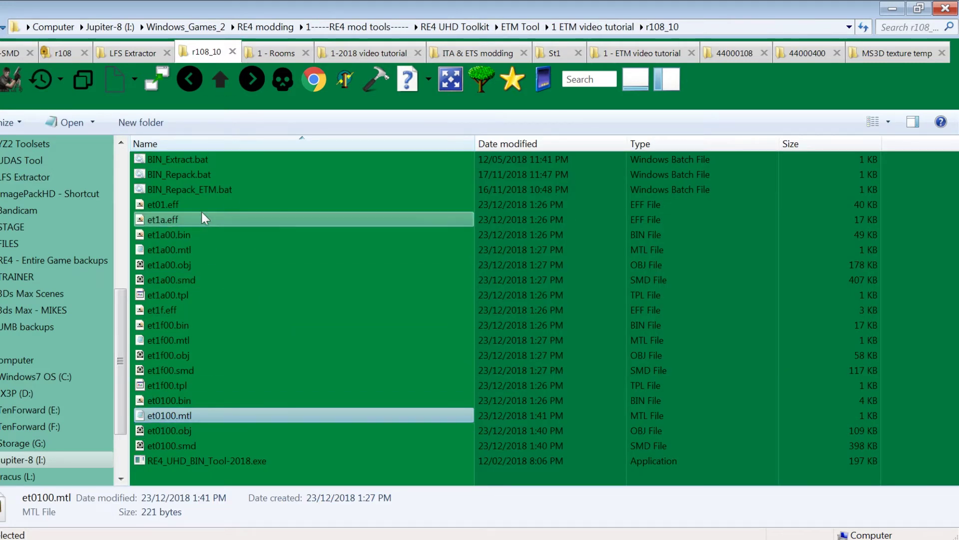
left_click(216, 189)
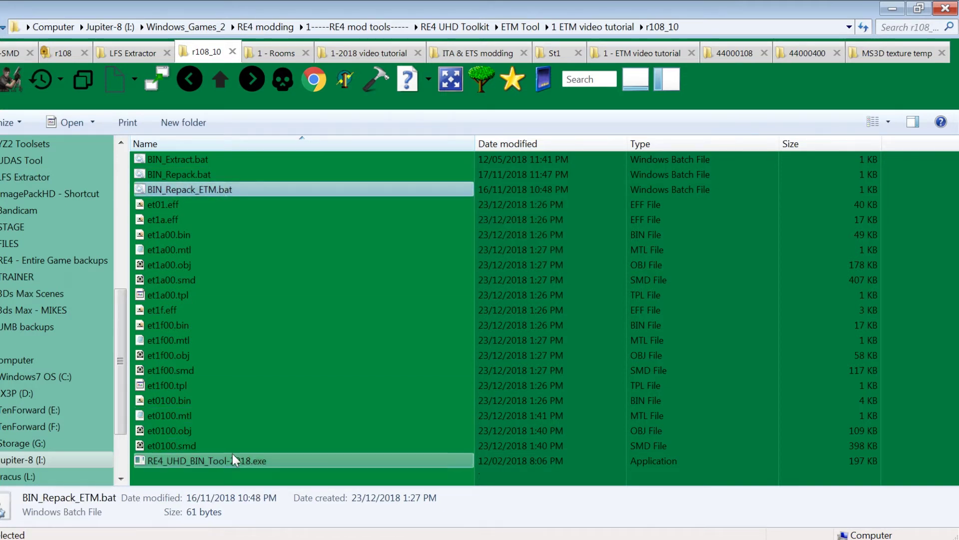
right_click(194, 194)
left_click(244, 145)
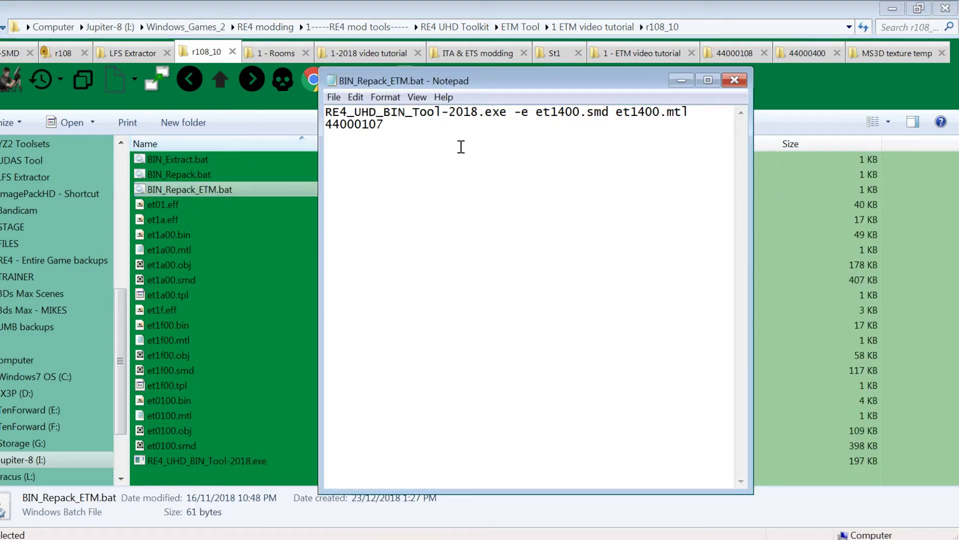
left_click_drag(319, 150, 121, 150)
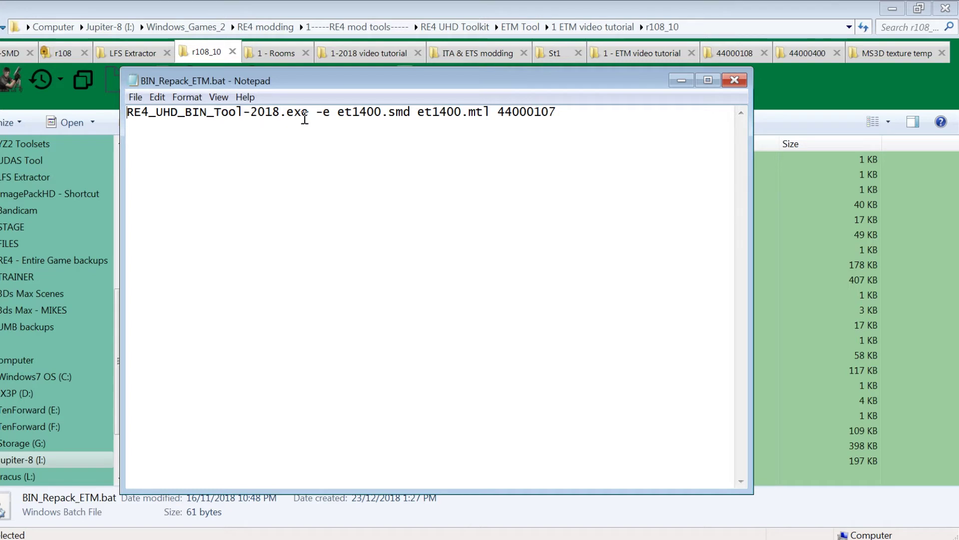
left_click_drag(357, 80, 516, 94)
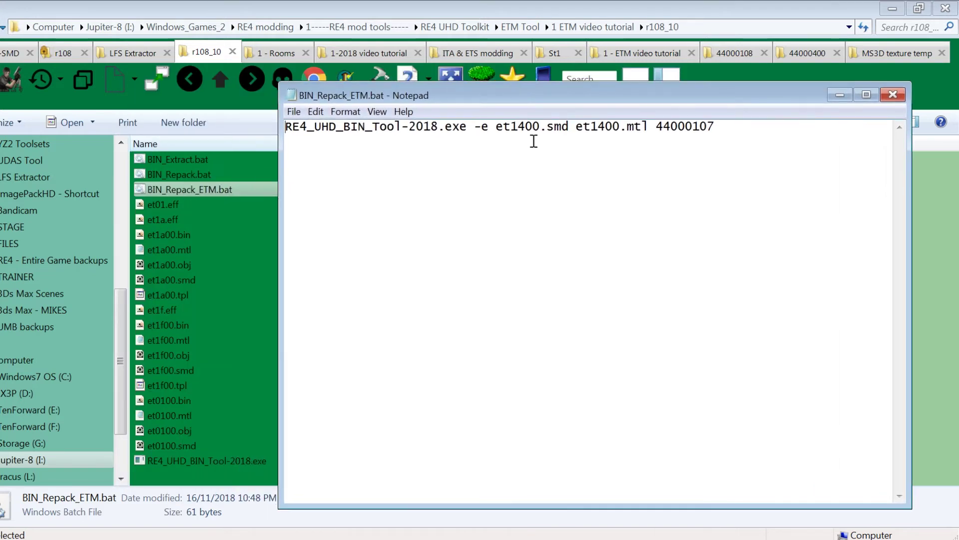
Step: Copy the name et0100 from the SMD file and replace both et1400 names in the batch command with it
left_click(174, 442)
left_click(167, 442)
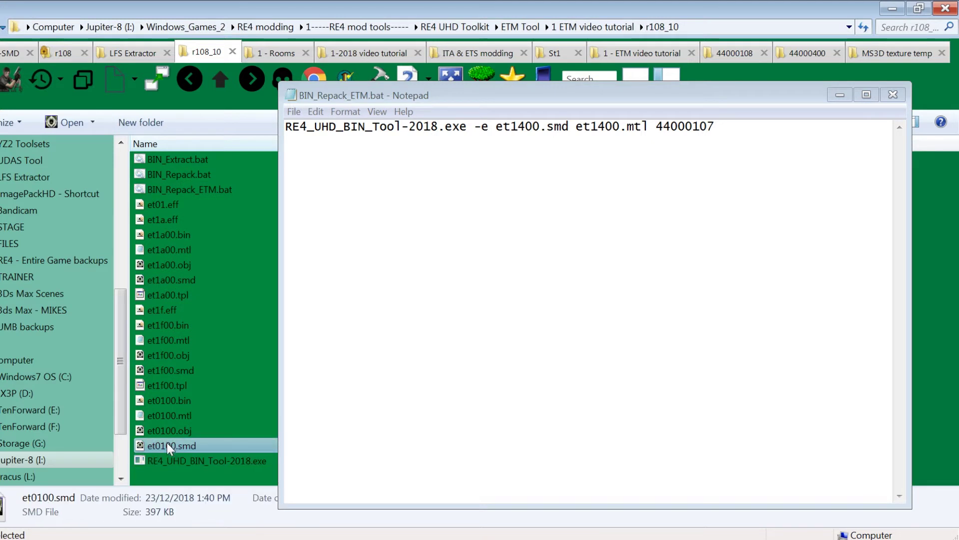
right_click(167, 444)
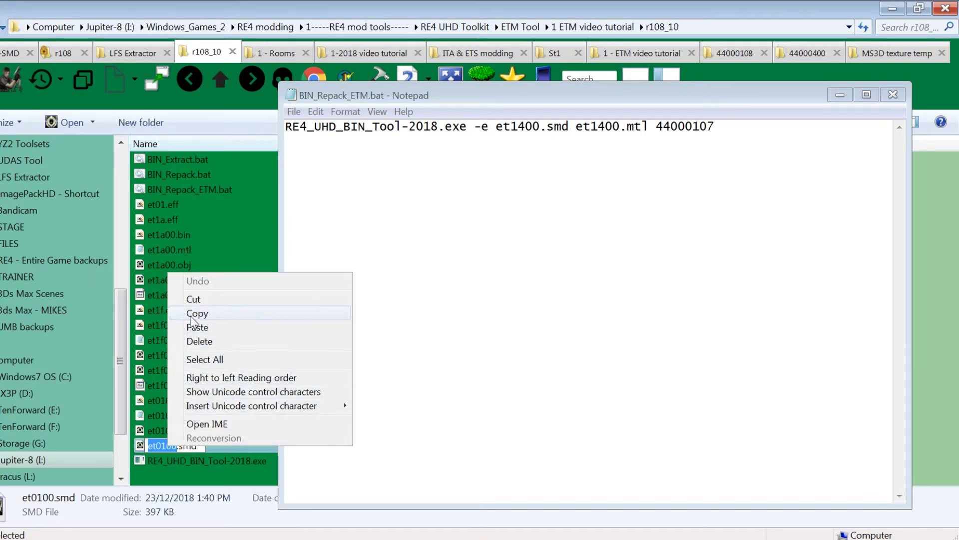
left_click(197, 313)
left_click(482, 225)
left_click_drag(541, 128, 496, 129)
right_click(507, 130)
left_click(540, 178)
left_click_drag(621, 128, 576, 128)
key("ctrl+v")
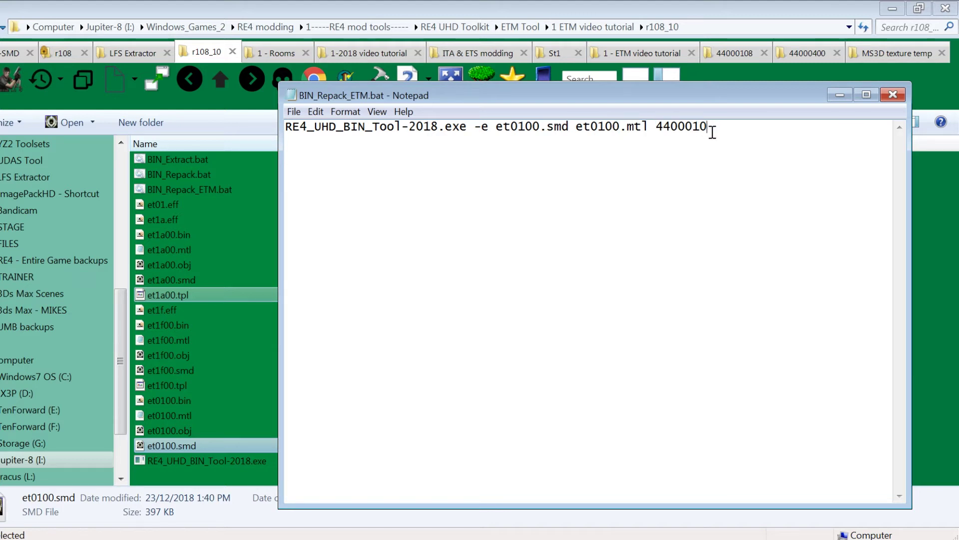
Step: Set the texture pack number in the batch command to 44000108, matching the texture folder
left_click_drag(655, 126, 713, 127)
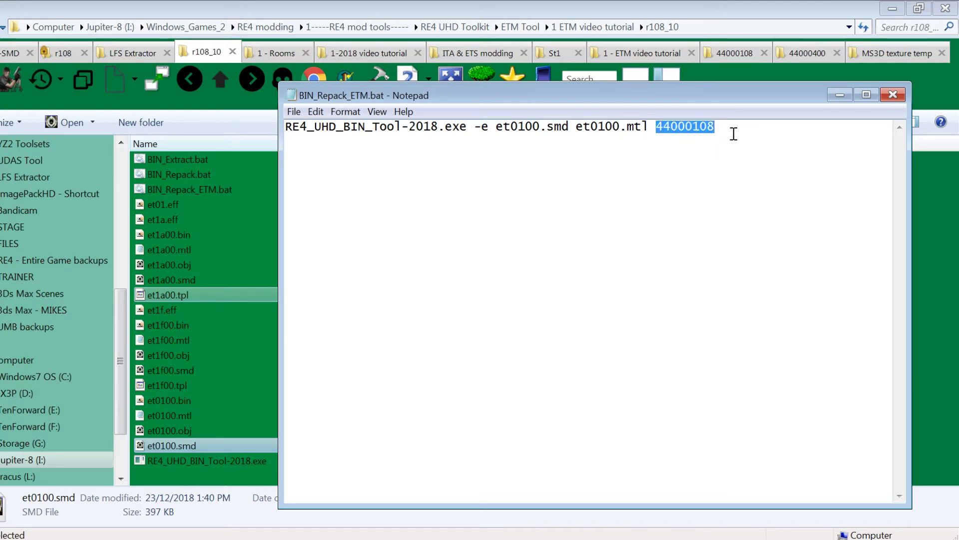
left_click(742, 56)
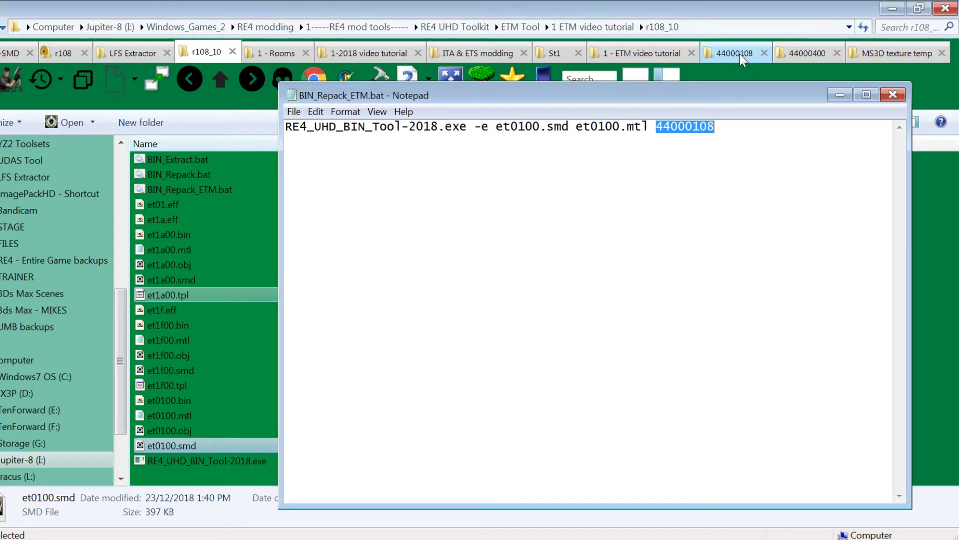
left_click(676, 140)
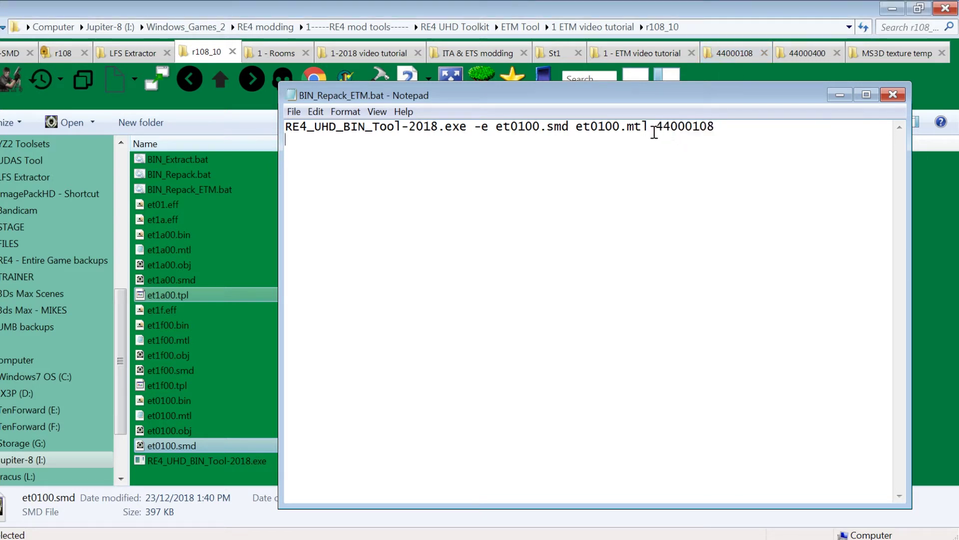
Step: Try 0700000 as the texture pack number in the batch command and undo that replacement
left_click_drag(661, 128, 738, 128)
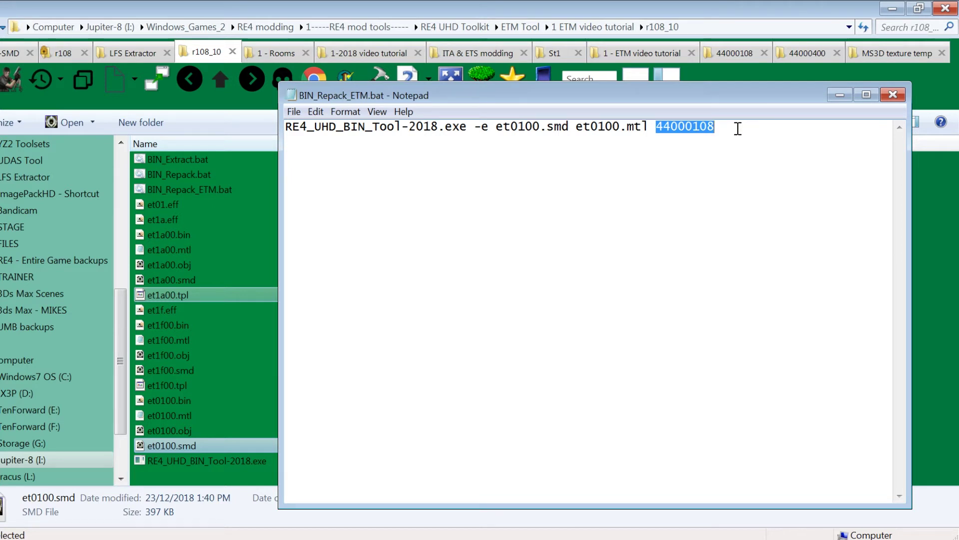
key("Delete")
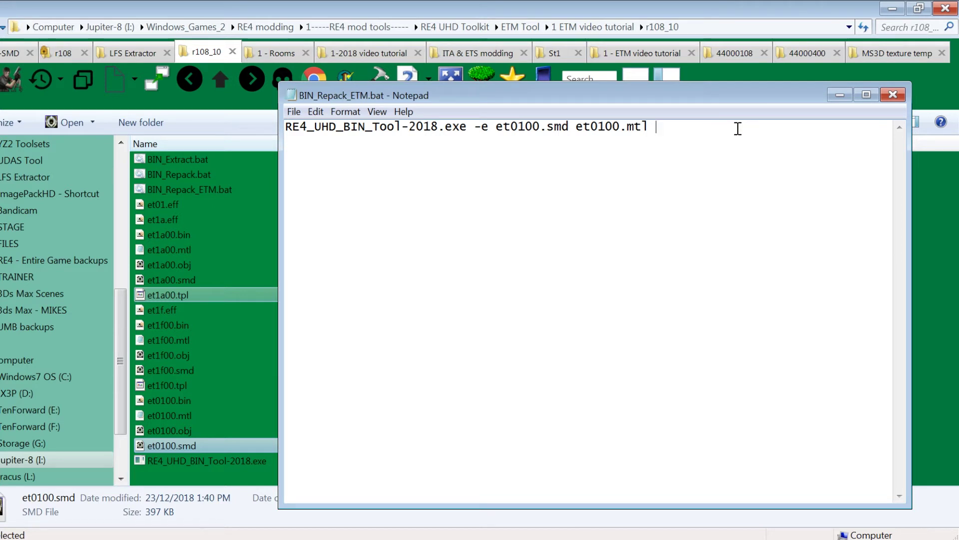
type("0700000")
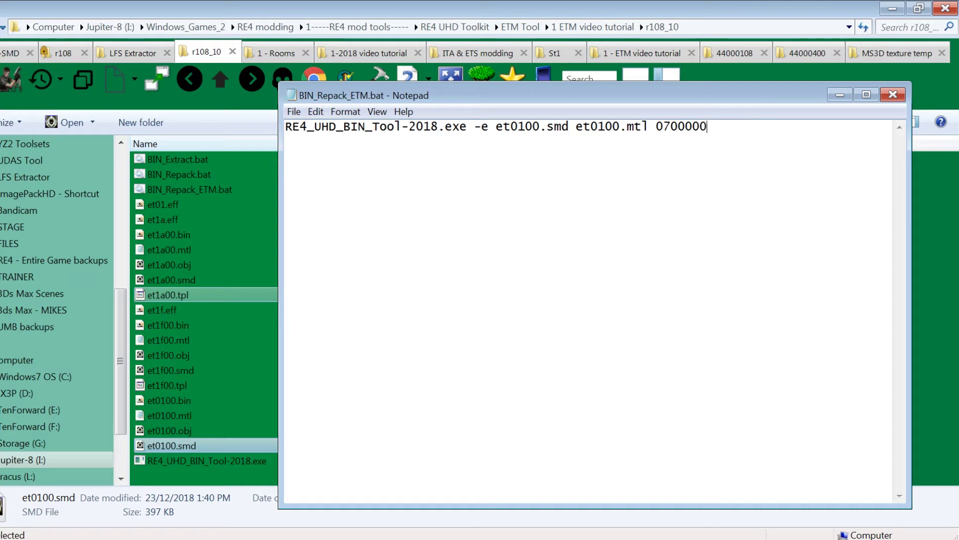
key("ctrl+z")
left_click(693, 165)
left_click_drag(661, 129, 735, 124)
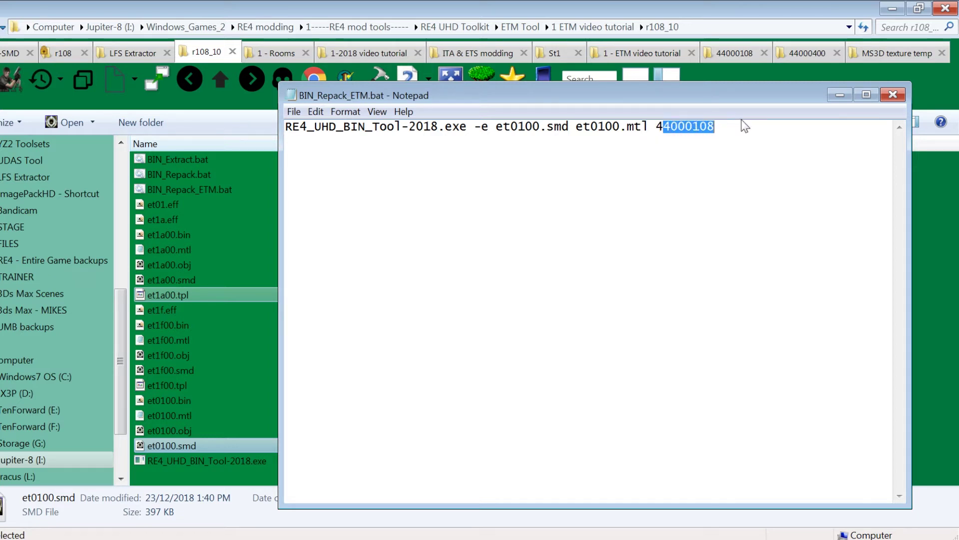
Step: Save and close the edited batch file, and run BIN_Repack_ETM.bat to repack the et0100 model
left_click(299, 113)
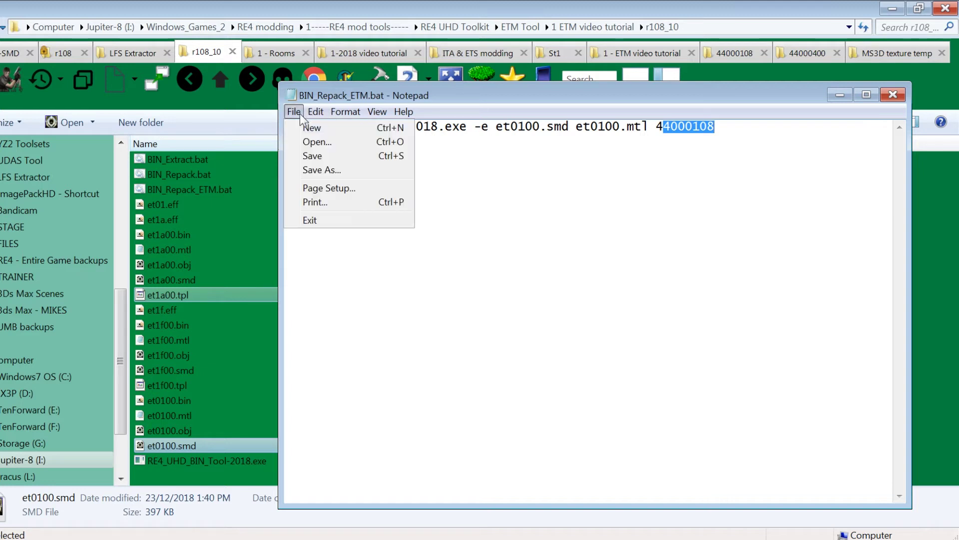
left_click(310, 156)
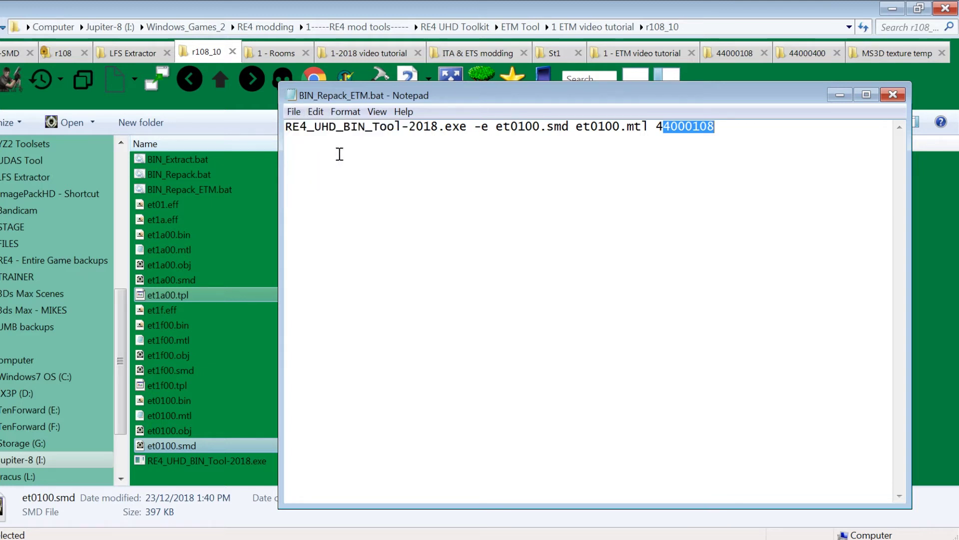
left_click(892, 96)
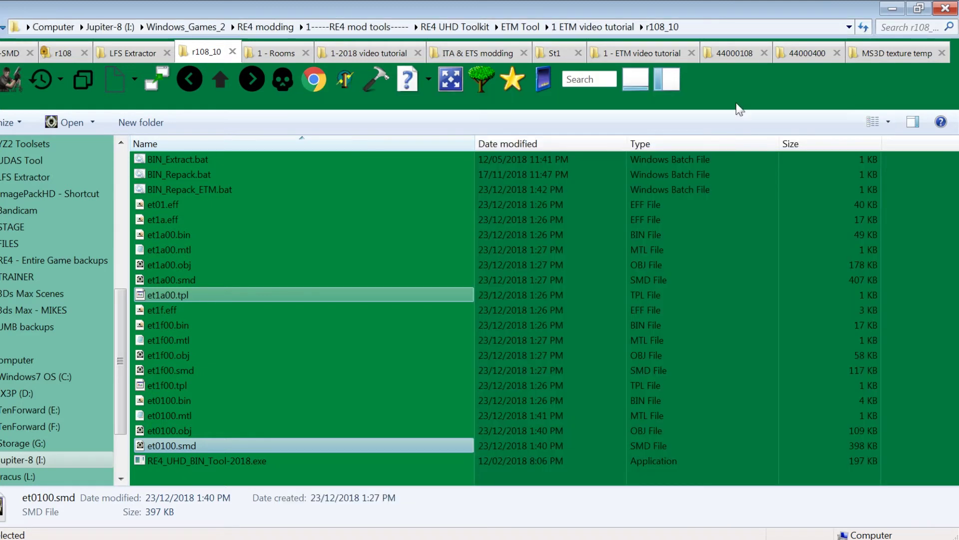
double_click(189, 190)
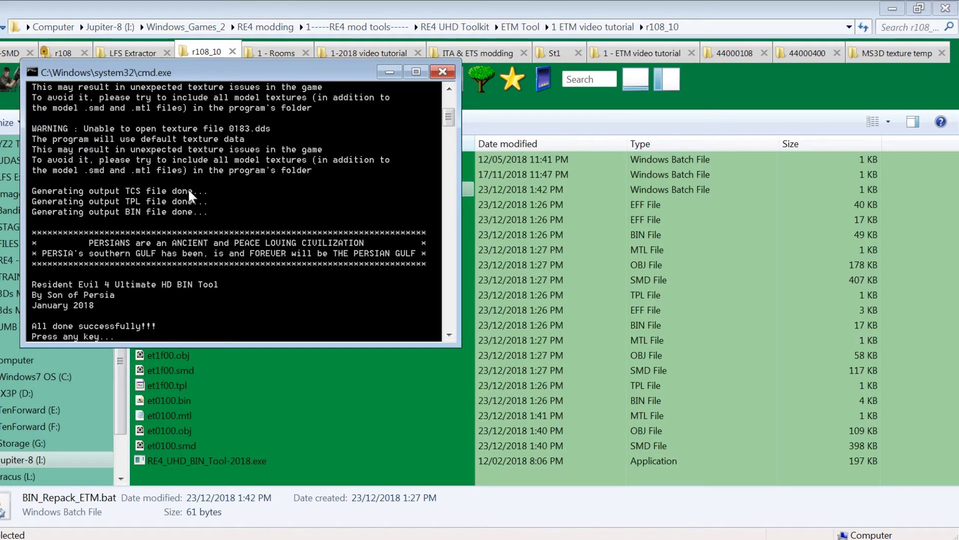
key("Return")
scroll(235, 347, "down", 1)
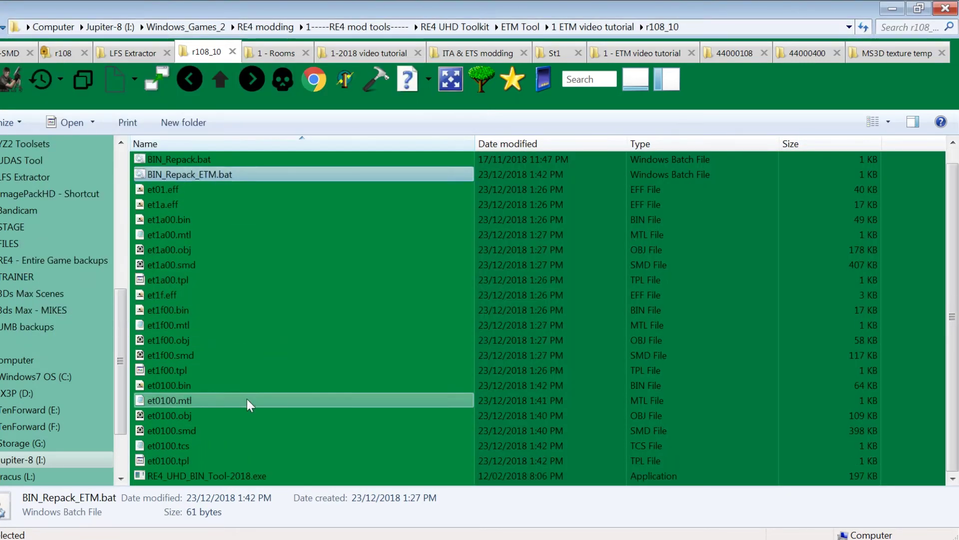
Step: Check the generated et0100.tpl and et0100.bin files, and review the texture assignments in et0100.tcs
left_click(198, 459)
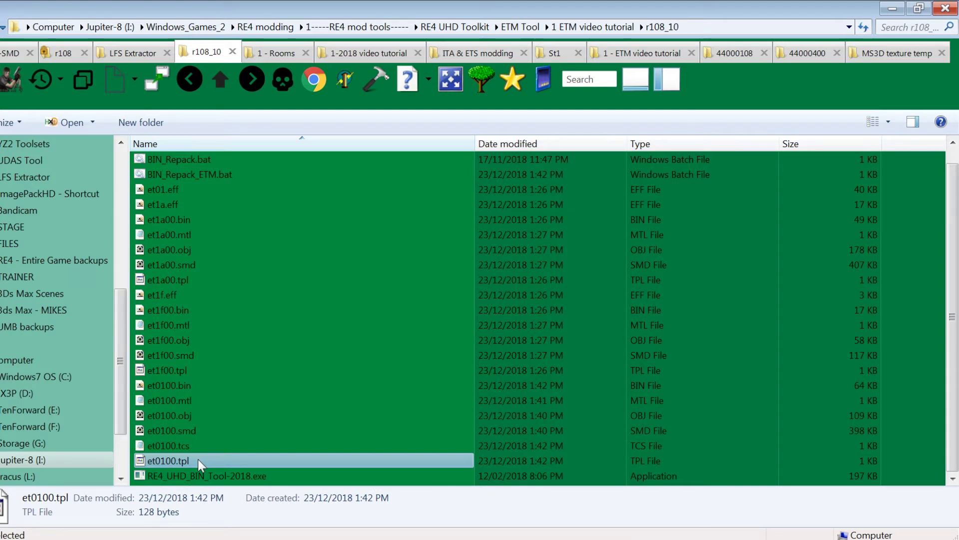
left_click(172, 390, "ctrl")
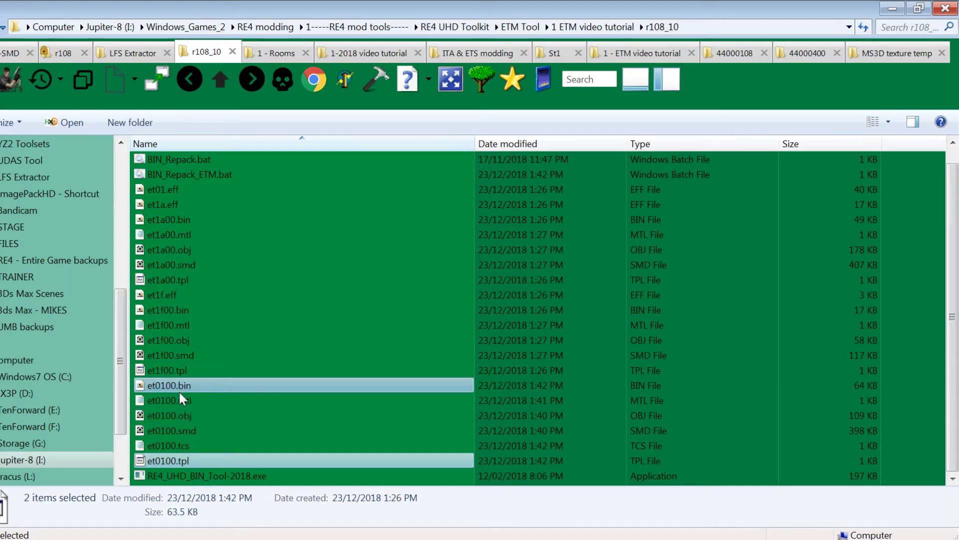
double_click(185, 447)
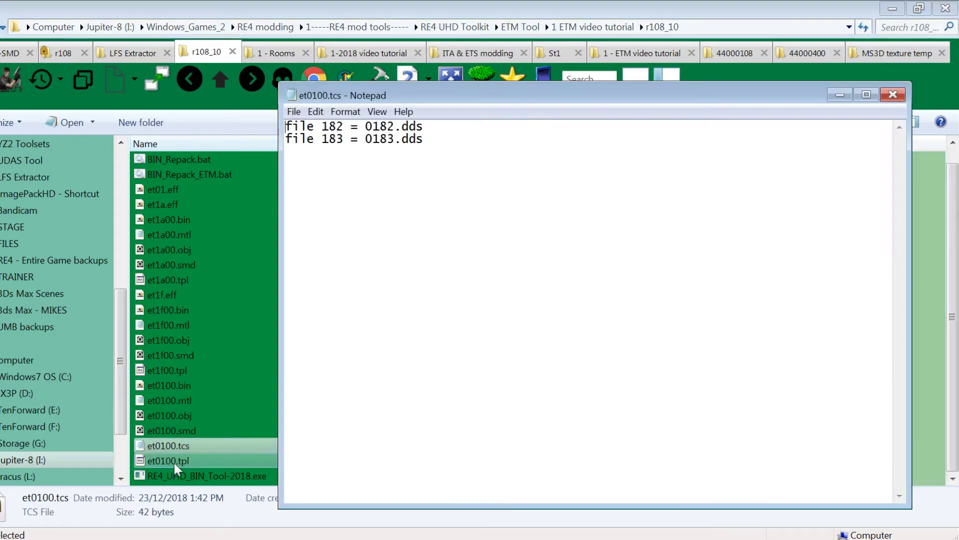
left_click_drag(315, 127, 445, 141)
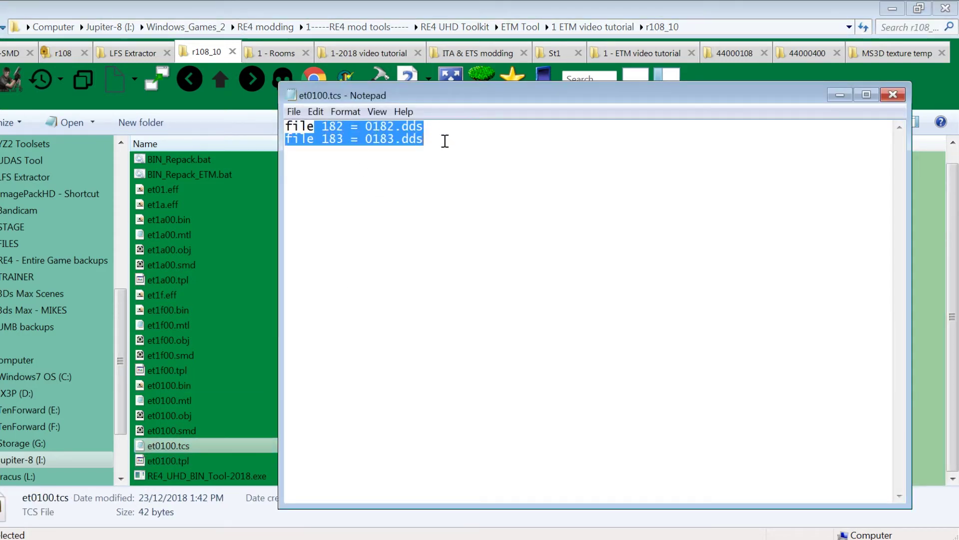
left_click(894, 95)
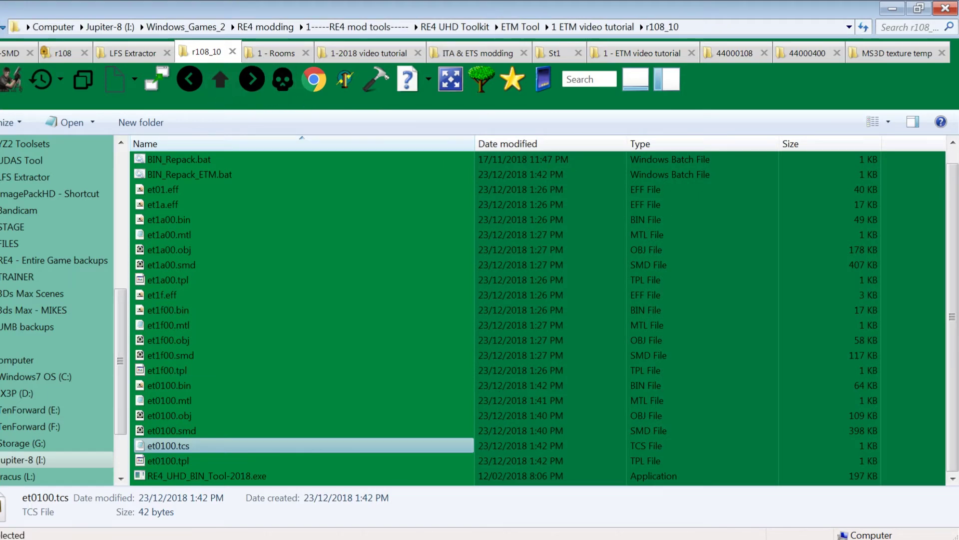
Step: Bring up r108_10.idx in Notepad and review its file entries, starting with the et0100.bin line
left_click(565, 539)
left_click(565, 238)
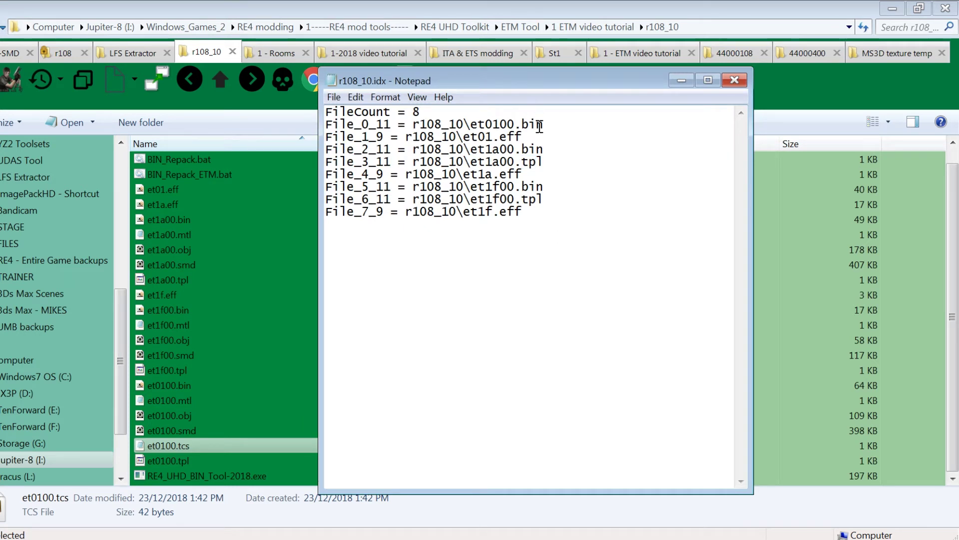
left_click_drag(478, 124, 537, 125)
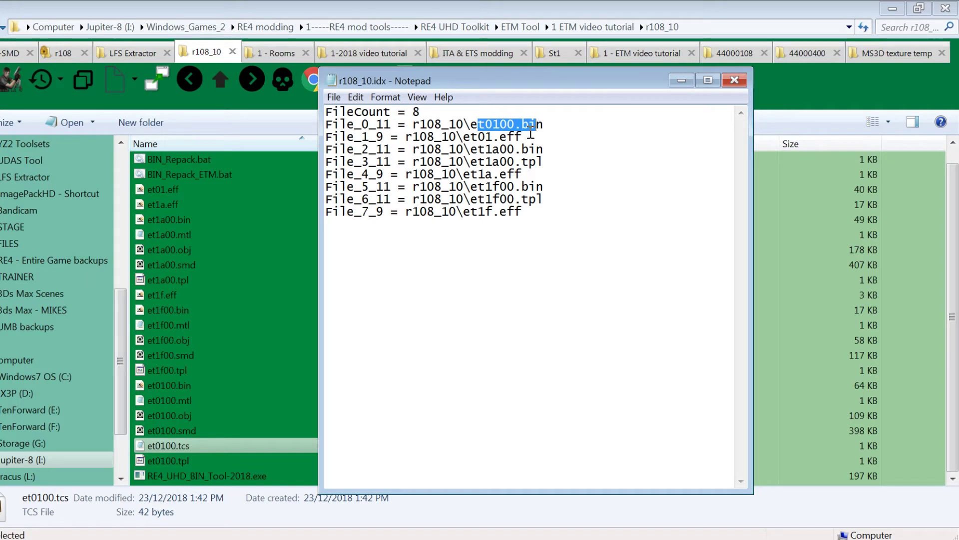
left_click_drag(472, 137, 531, 209)
left_click(495, 157)
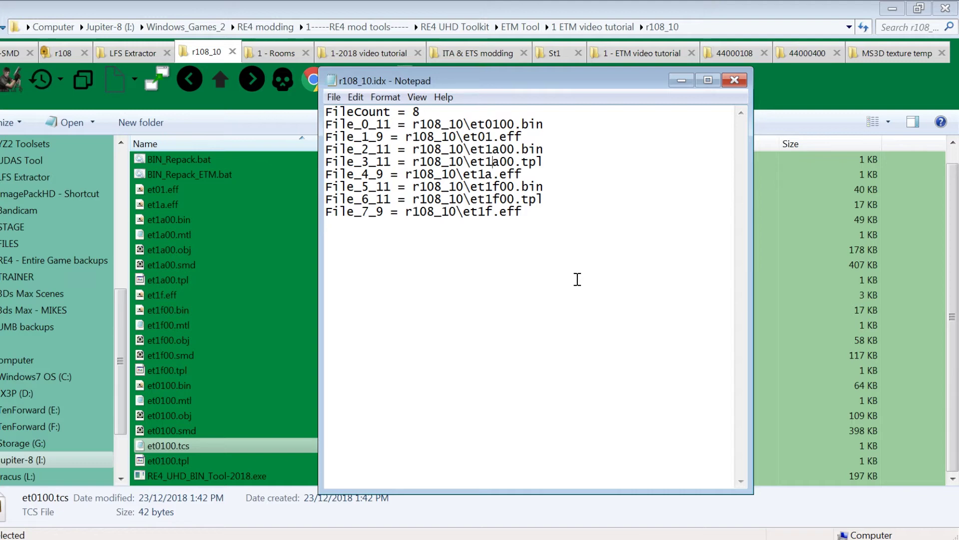
Step: Close r108_10.idx and open the 1- ETM effects folder inside the toolkit's EFF Tool folder
left_click(734, 80)
left_click(281, 74)
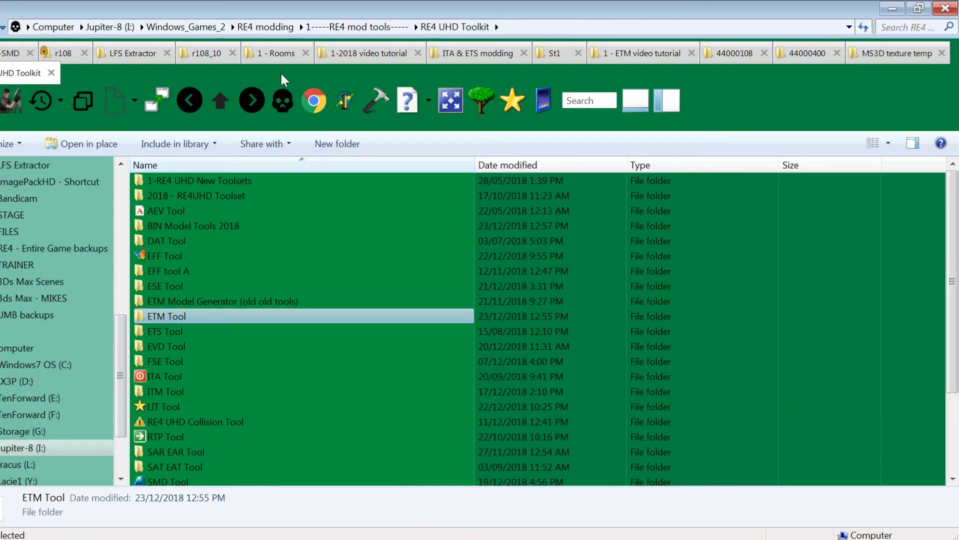
double_click(189, 256)
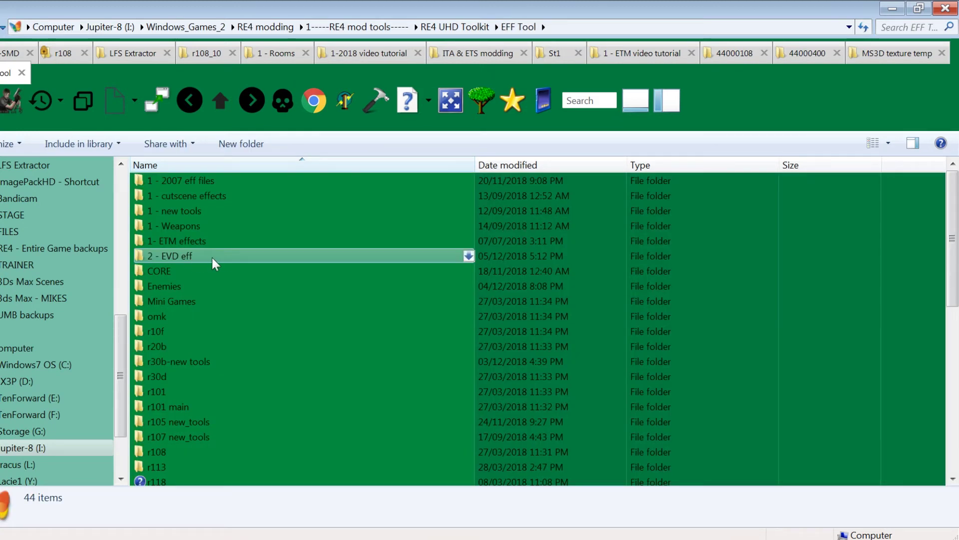
double_click(199, 240)
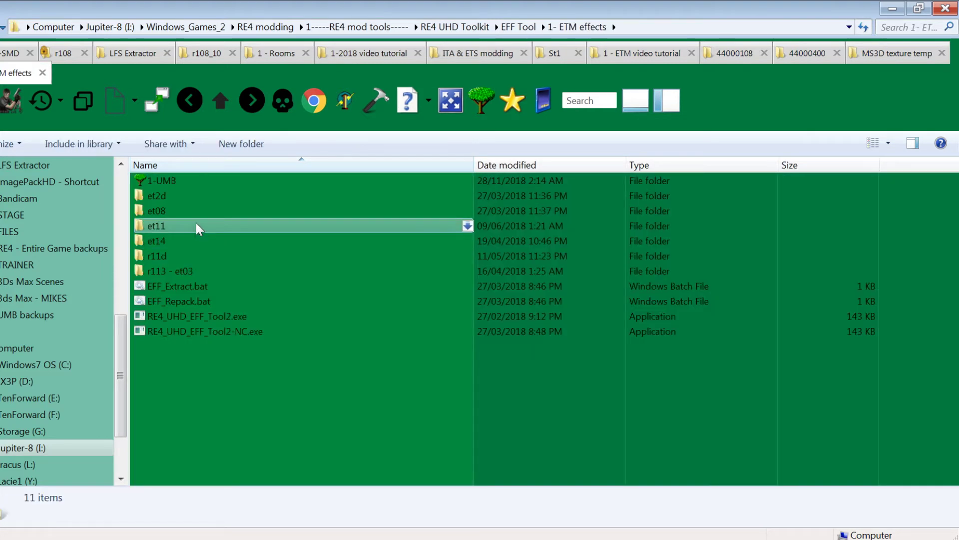
Step: Create a folder named video tutorial in the 1- ETM effects folder
right_click(189, 458)
mouse_move(303, 437)
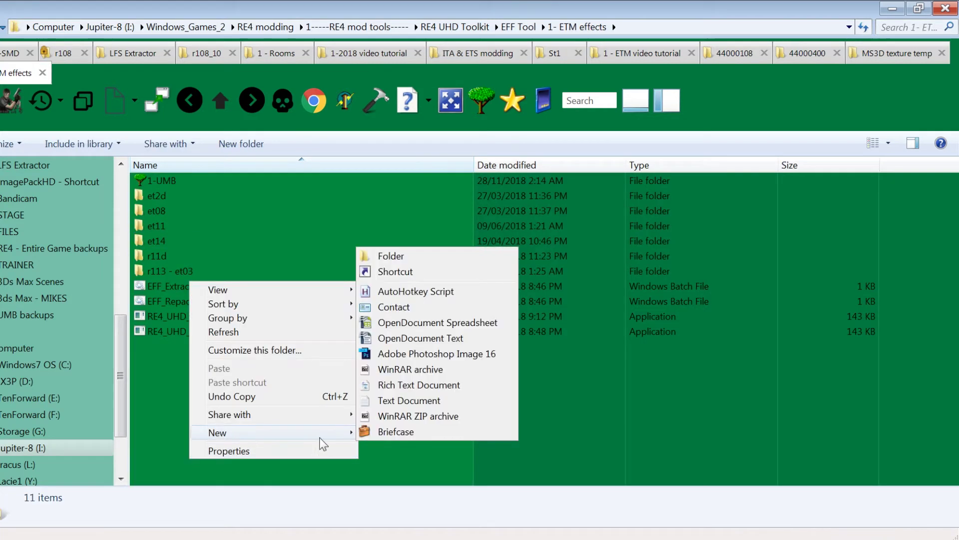
left_click(396, 257)
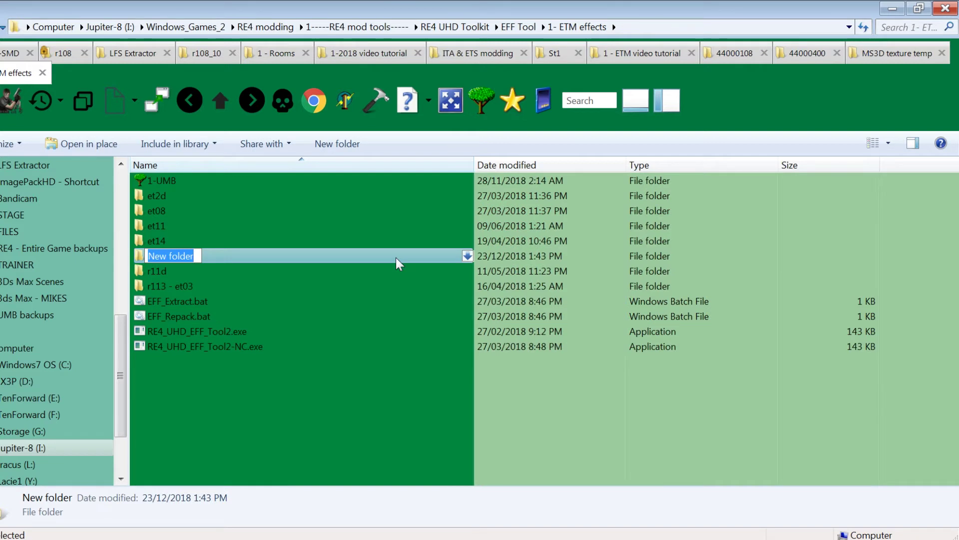
type("video tuto")
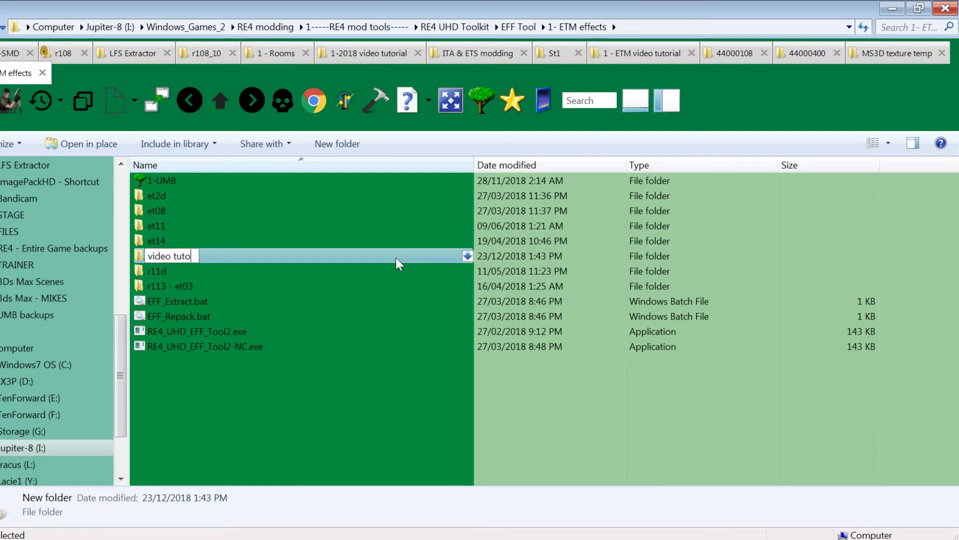
type("rial;")
key("Return")
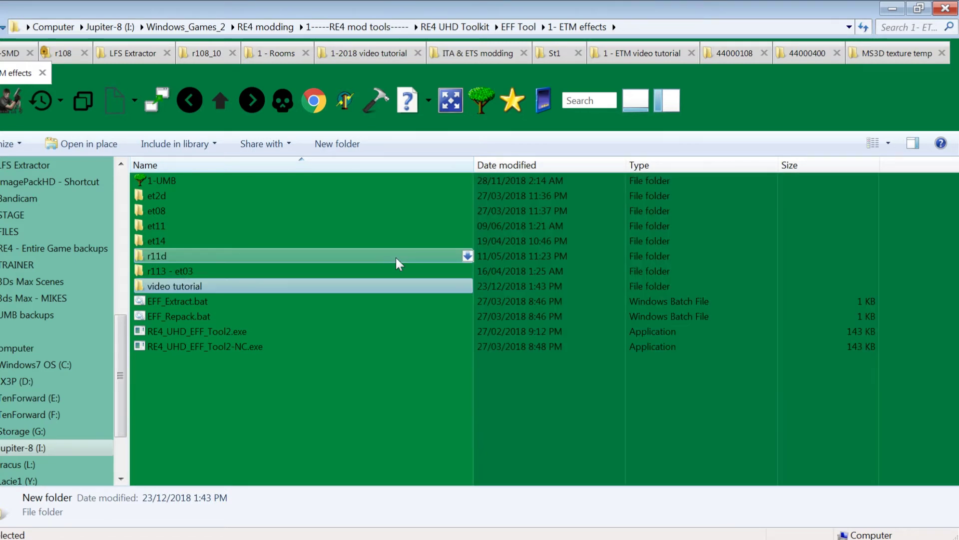
Step: Copy the two EFF batch files and both RE4_UHD_EFF_Tool2 executables into the video tutorial folder
left_click(196, 303)
left_click(201, 341, "shift")
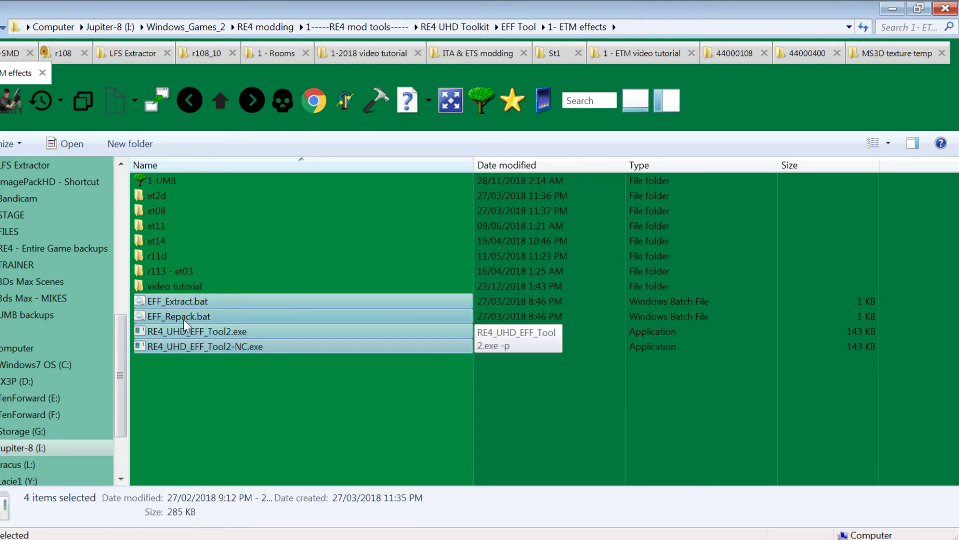
double_click(184, 284)
key("ctrl+v")
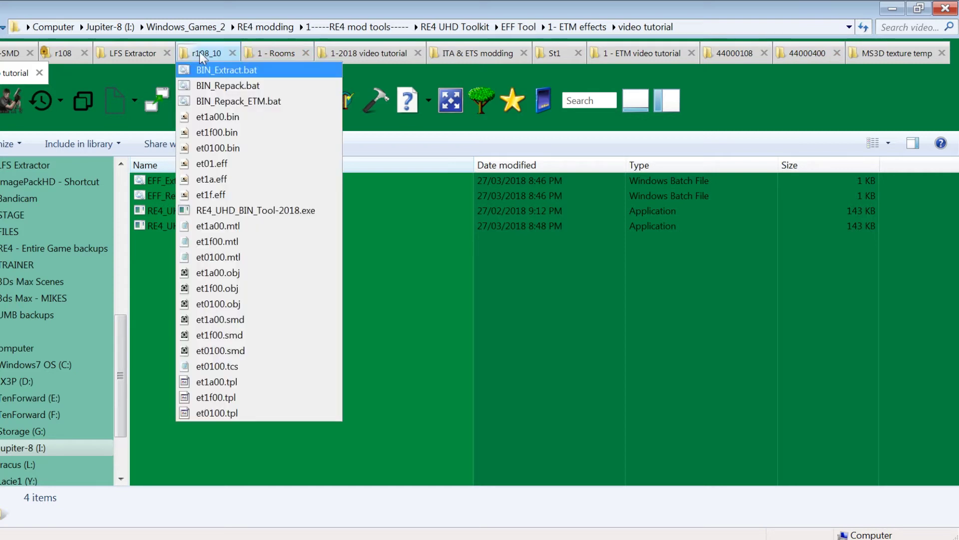
Step: Bring r108_10.idx back up and compare the BIN, TPL and EFF entries of et01, et1a and et1f
left_click(200, 52)
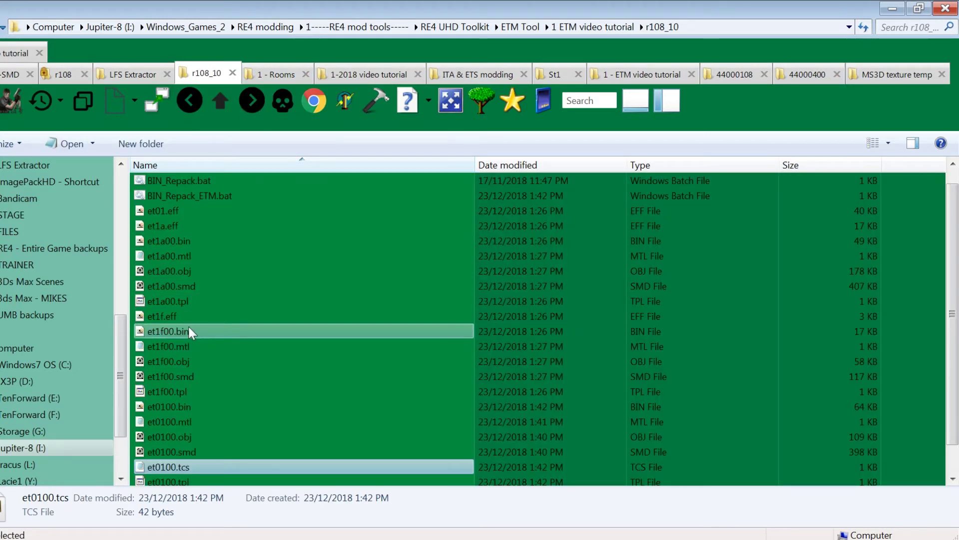
left_click(675, 538)
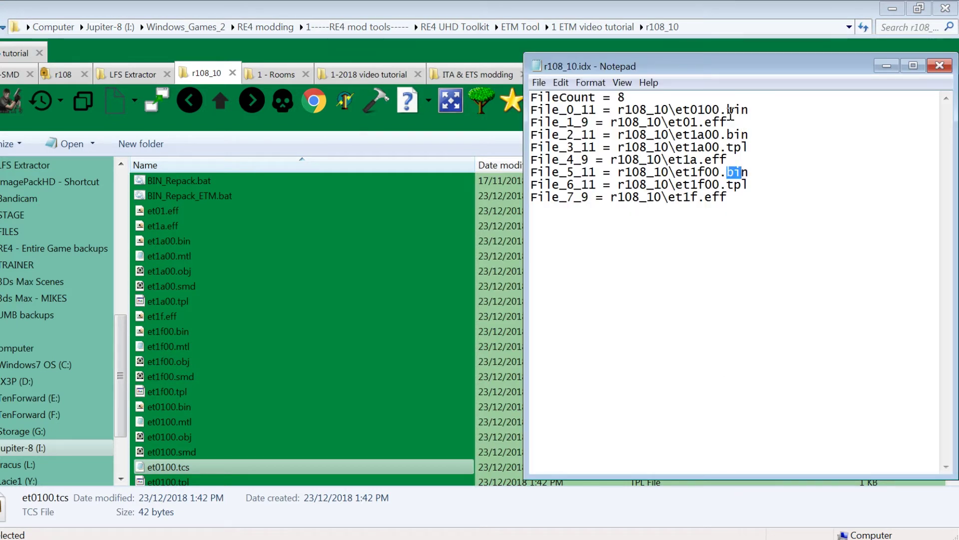
mouse_move(676, 134)
left_mouse_down()
mouse_move(727, 134)
mouse_move(745, 148)
mouse_move(660, 134)
left_mouse_up()
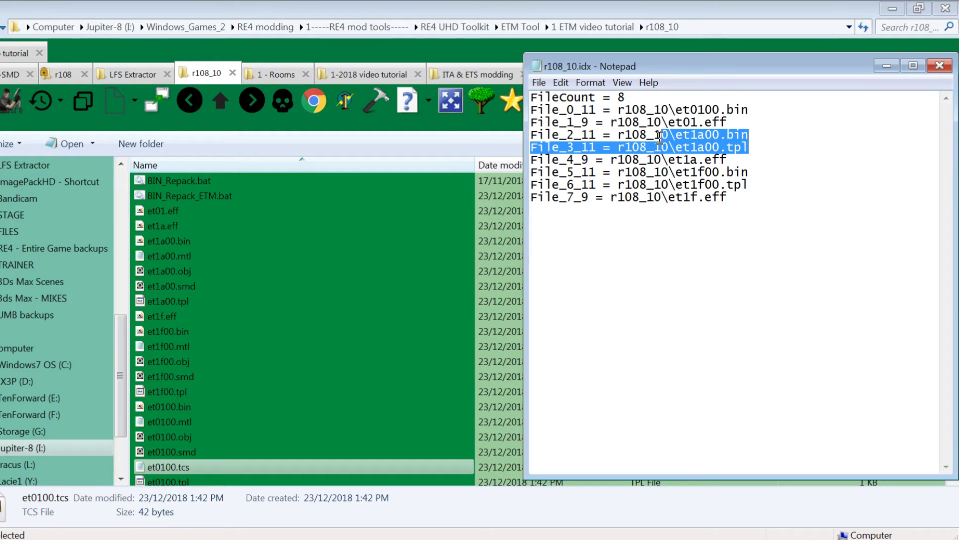
left_click_drag(676, 172, 745, 184)
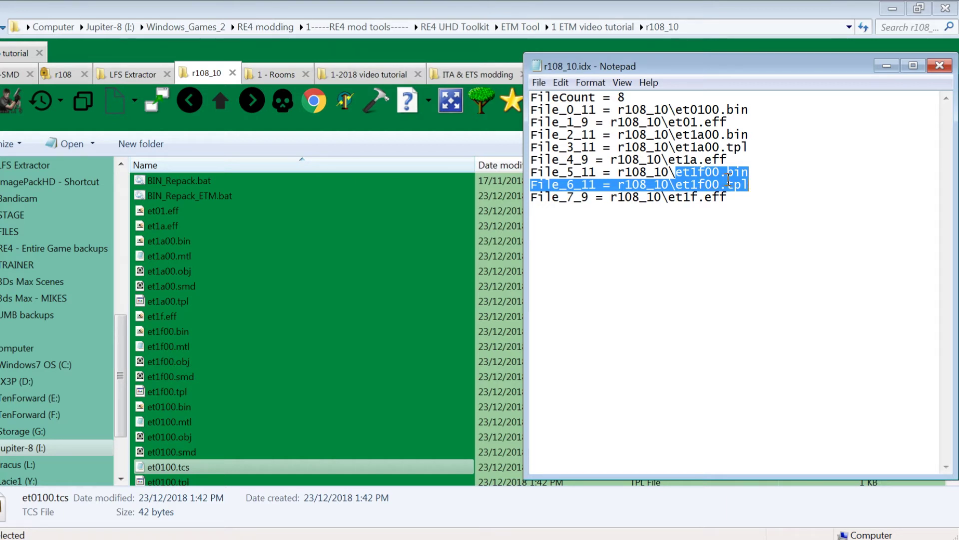
mouse_move(680, 110)
left_mouse_down()
mouse_move(750, 114)
mouse_move(672, 117)
left_mouse_up()
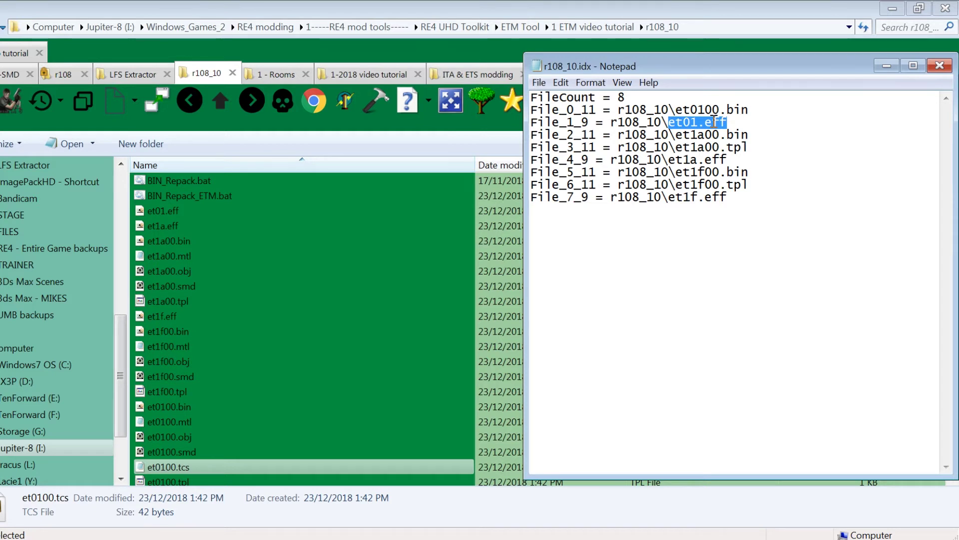
left_click_drag(739, 122, 665, 109)
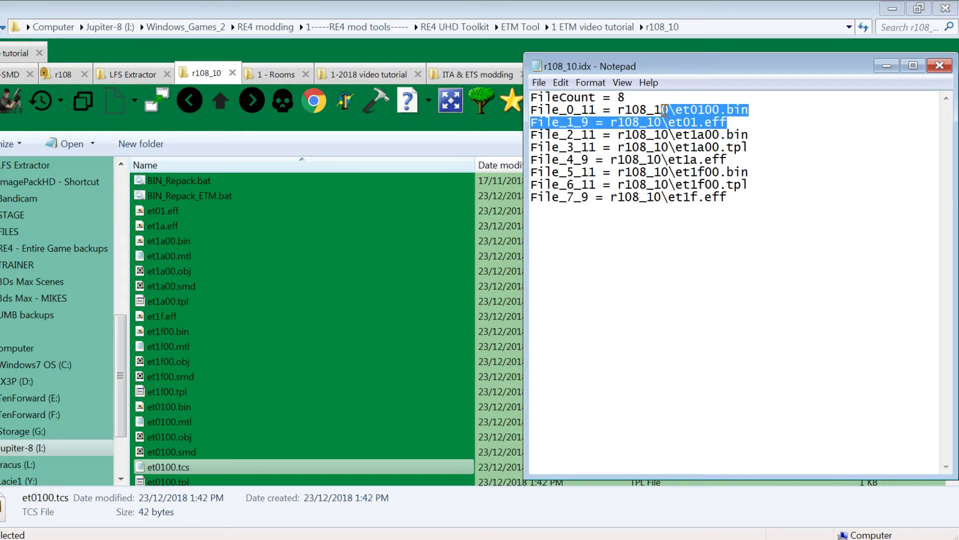
left_click(696, 125)
left_click_drag(671, 124, 730, 124)
Step: Copy et01.eff from the r108_10 folder into the EFF Tool's video tutorial folder
left_click(305, 328)
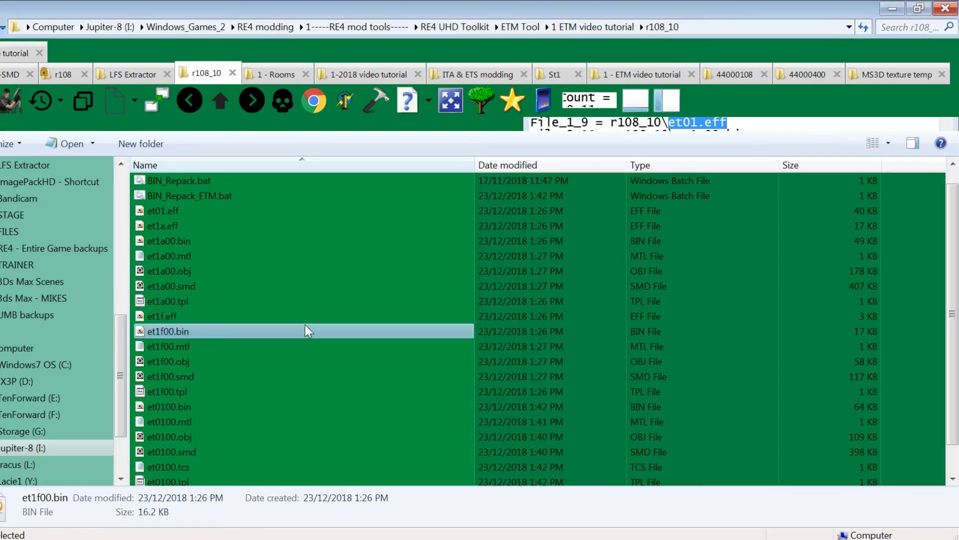
scroll(243, 389, "down", 1)
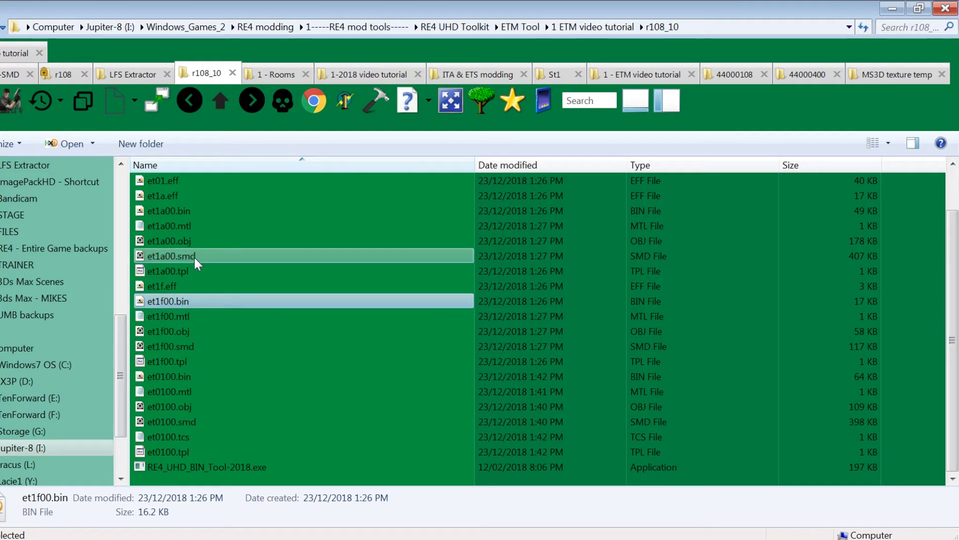
left_click(169, 178)
scroll(169, 176, "up", 1)
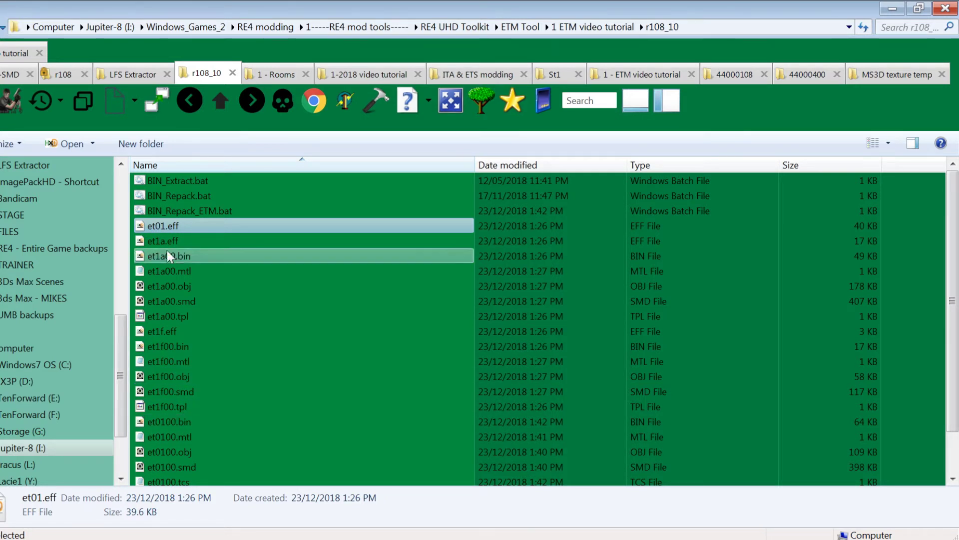
right_click(167, 229)
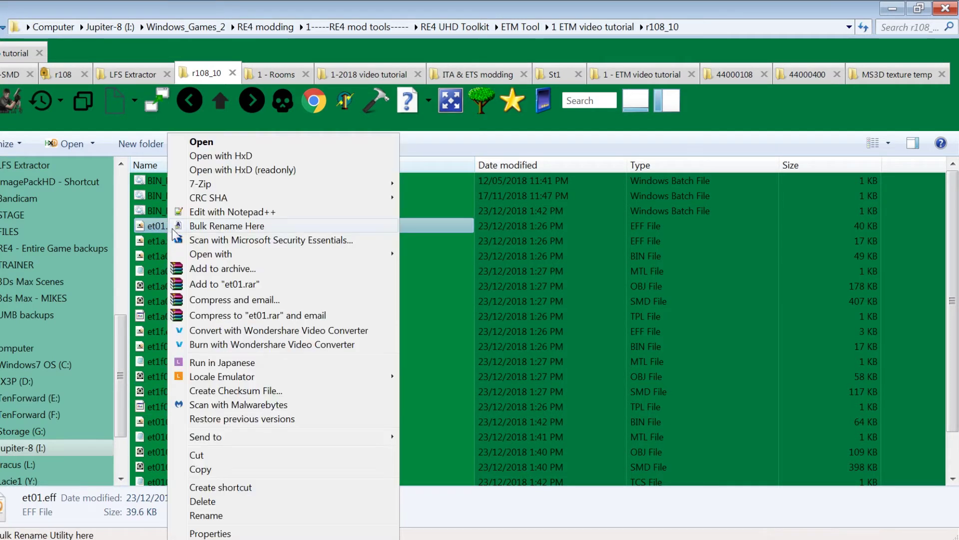
left_click(211, 468)
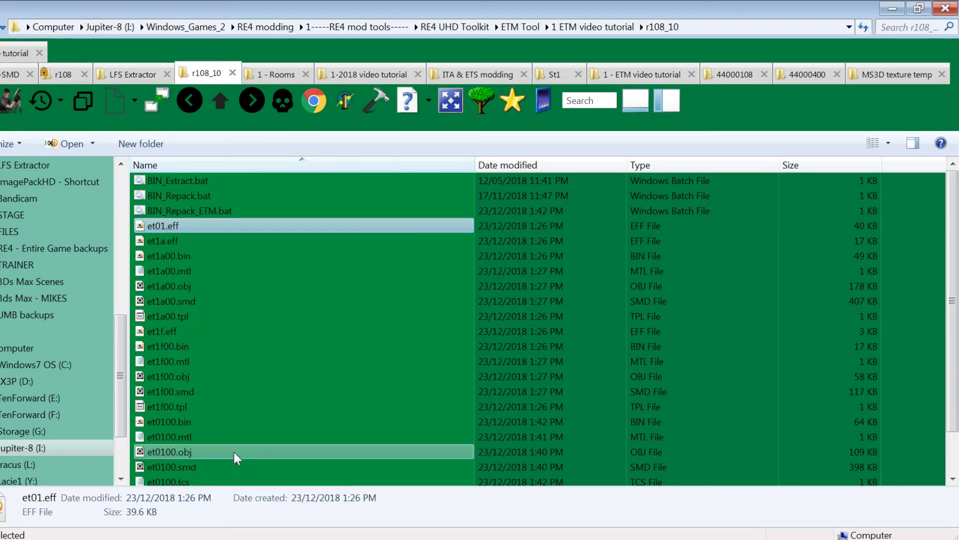
left_click(20, 53)
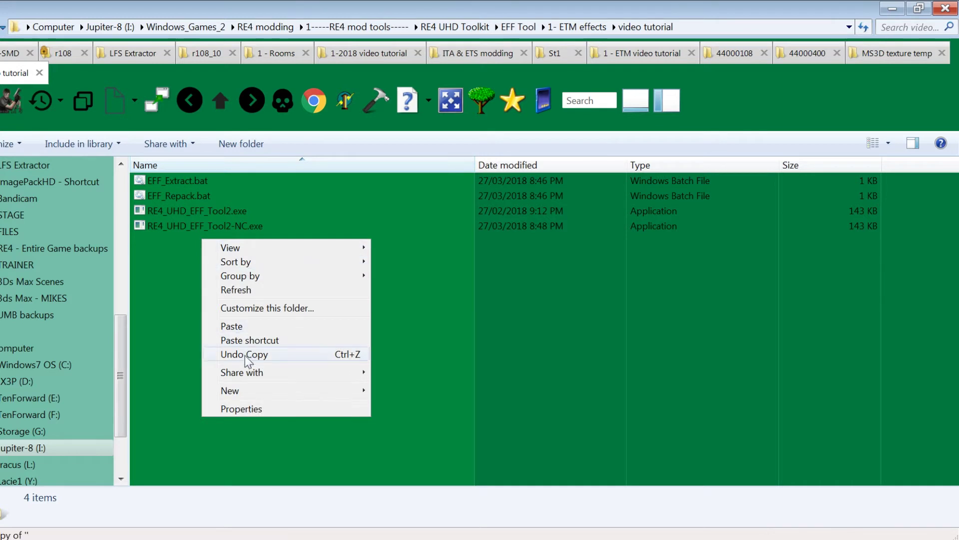
left_click(245, 326)
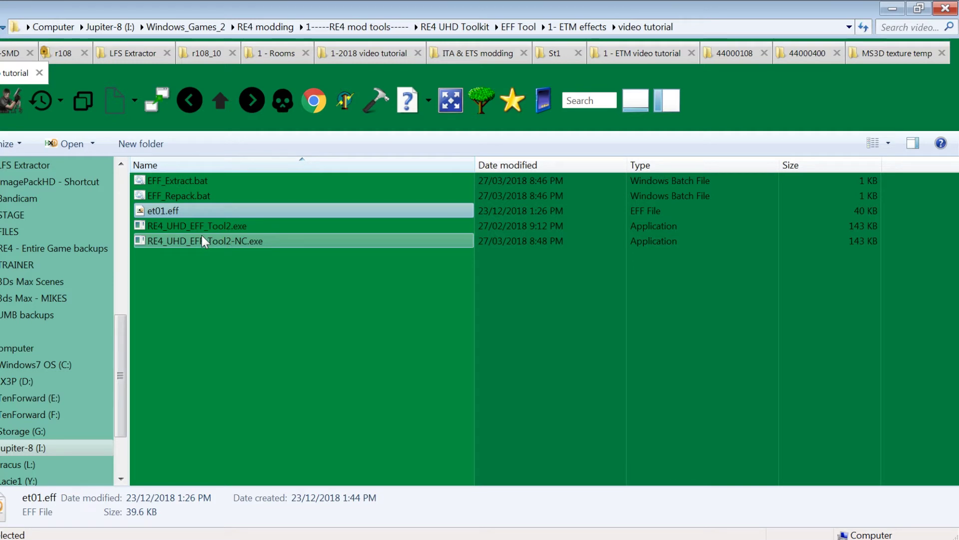
Step: Extract et01.eff with EFF_Extract.bat and open the Effect model folder inside the extracted et01 folder
double_click(178, 185)
key("Return")
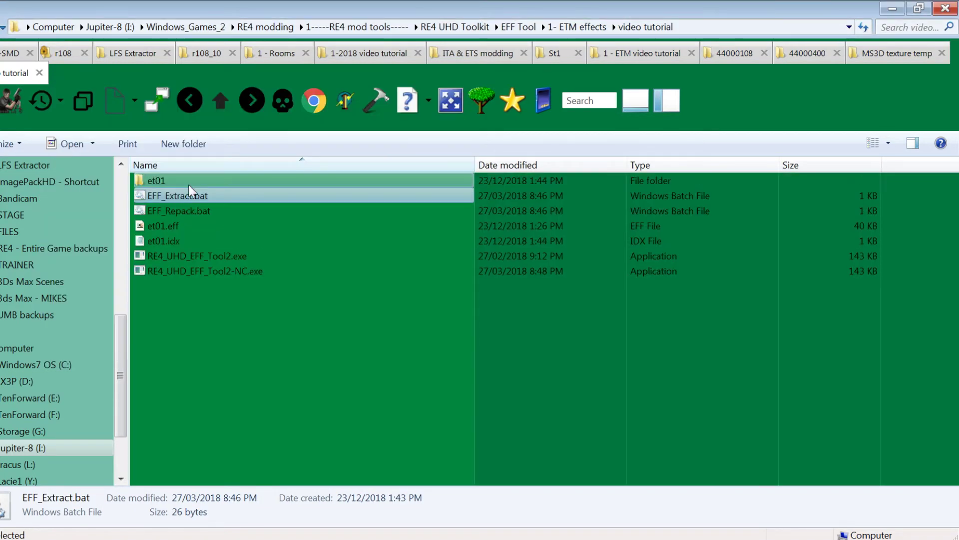
double_click(154, 178)
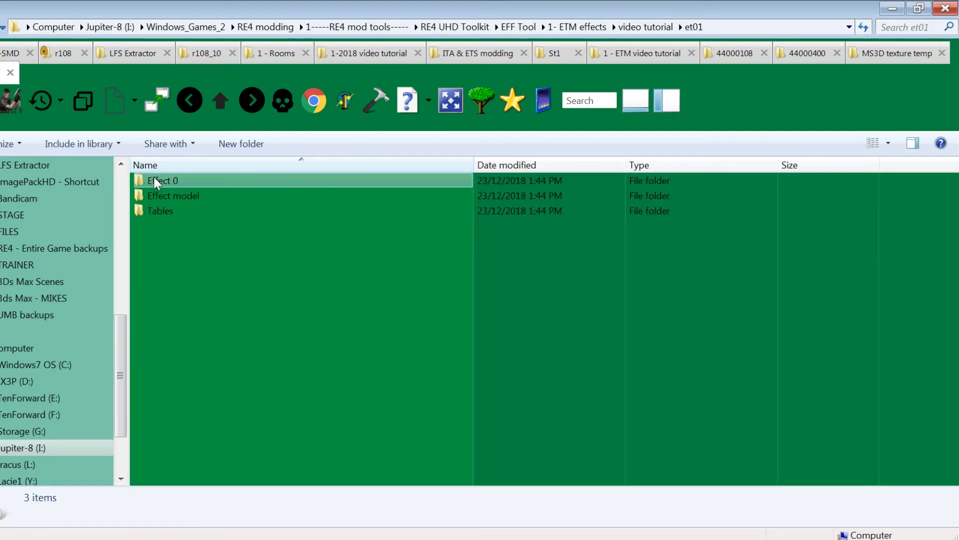
double_click(182, 195)
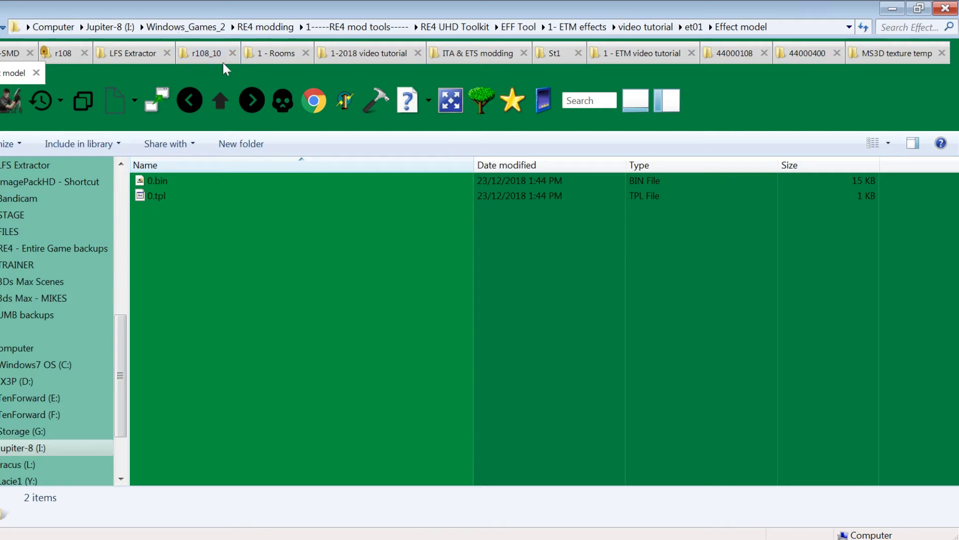
Step: Copy the three BIN batch files and RE4_UHD_BIN_Tool-2018.exe from 1-2018 video tutorial into the Effect model folder
left_click(358, 55)
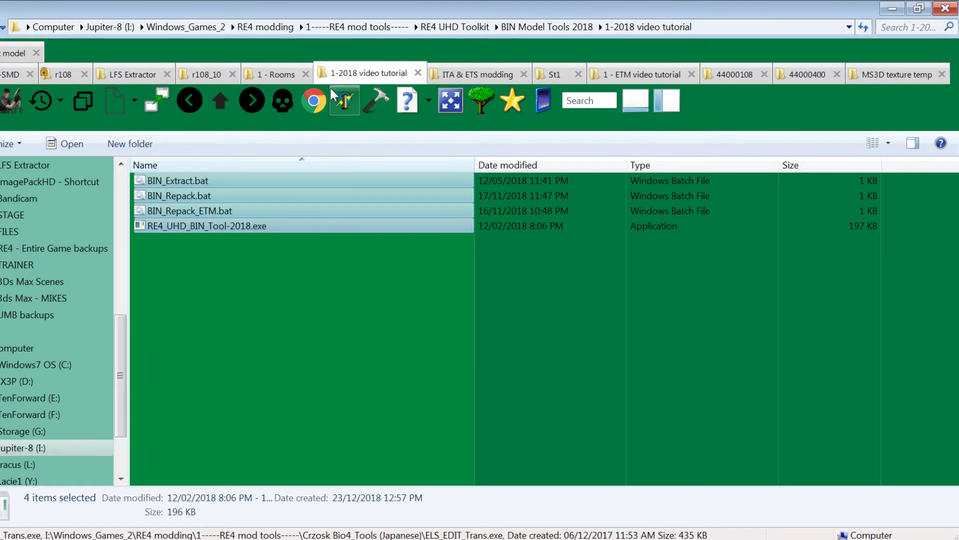
right_click(189, 207)
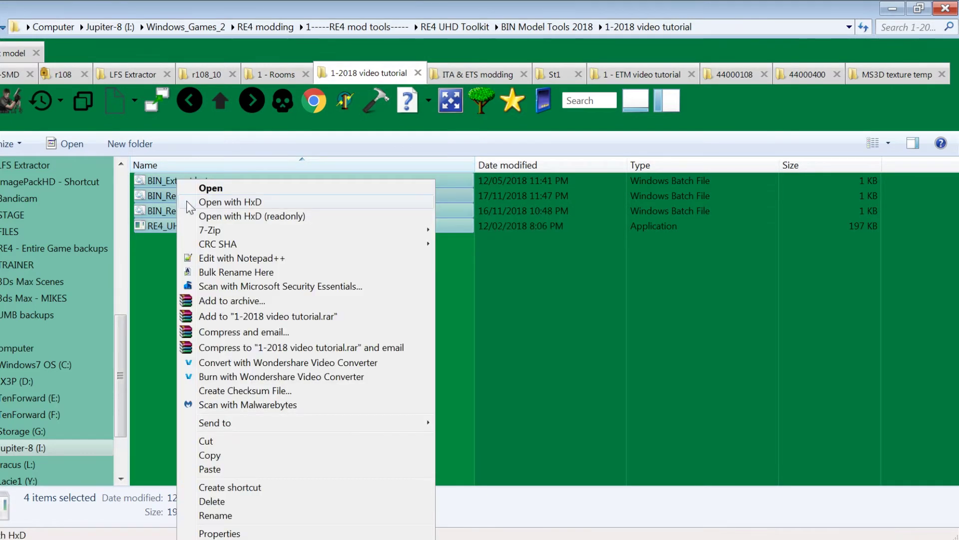
left_click(211, 454)
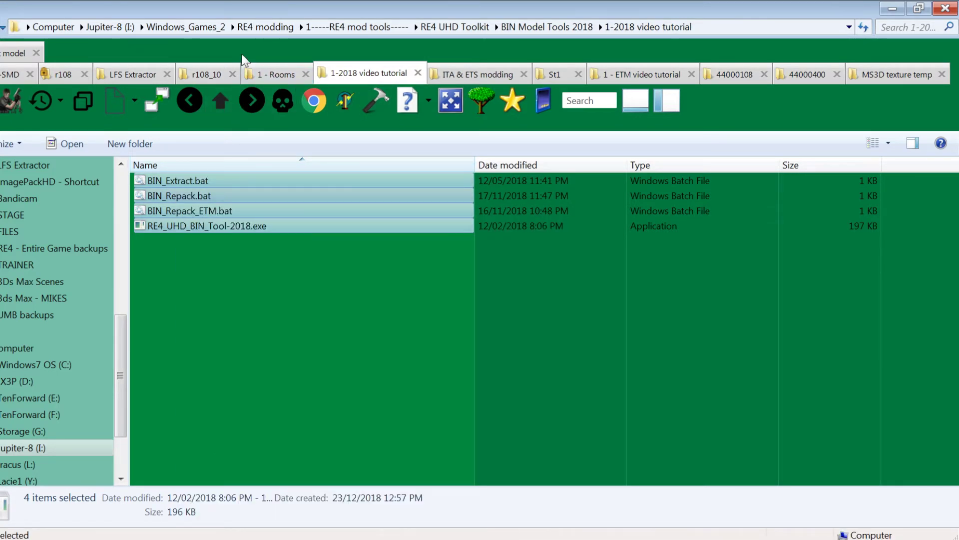
left_click(3, 54)
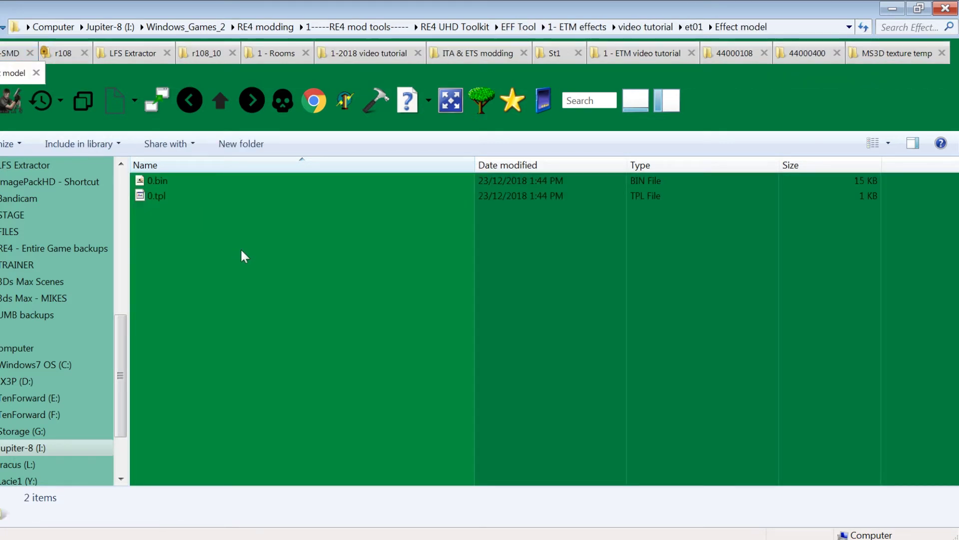
right_click(241, 248)
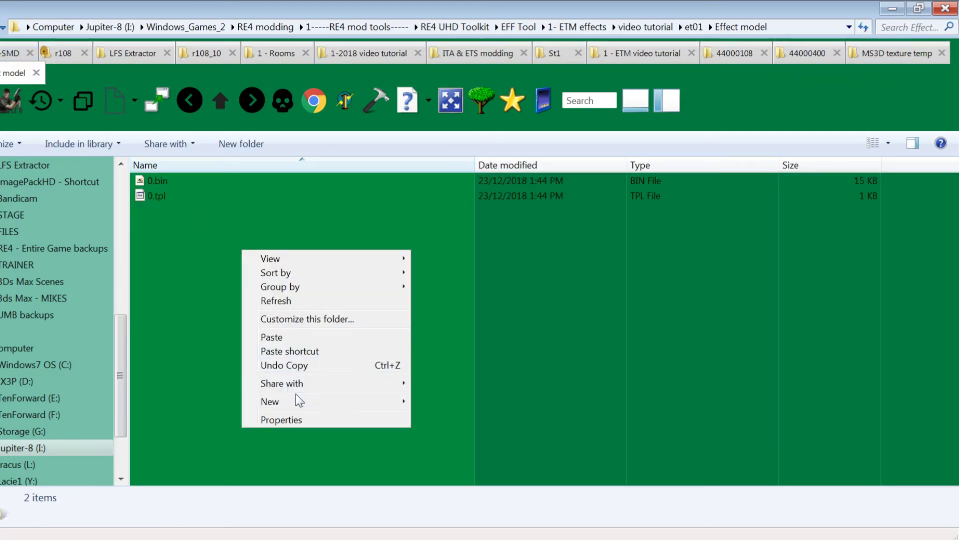
left_click(289, 338)
left_click(246, 292)
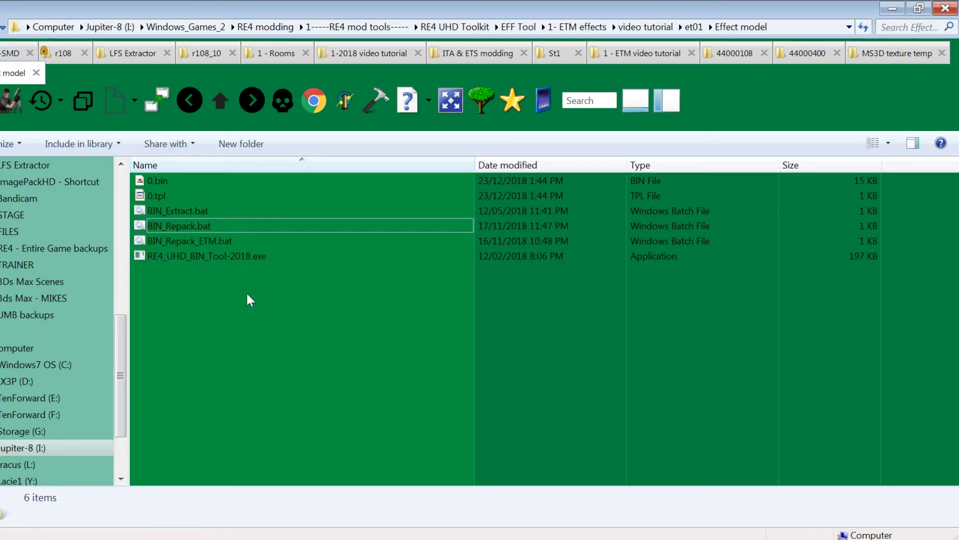
Step: Extract the effect model with BIN_Extract.bat, then preview 0.obj in the model viewer and close it
left_click(191, 212)
double_click(190, 210)
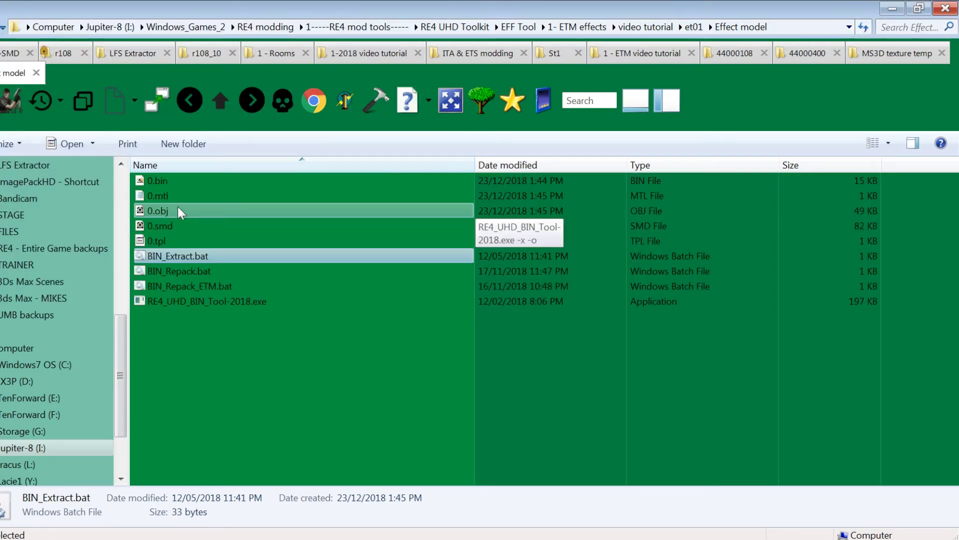
double_click(164, 210)
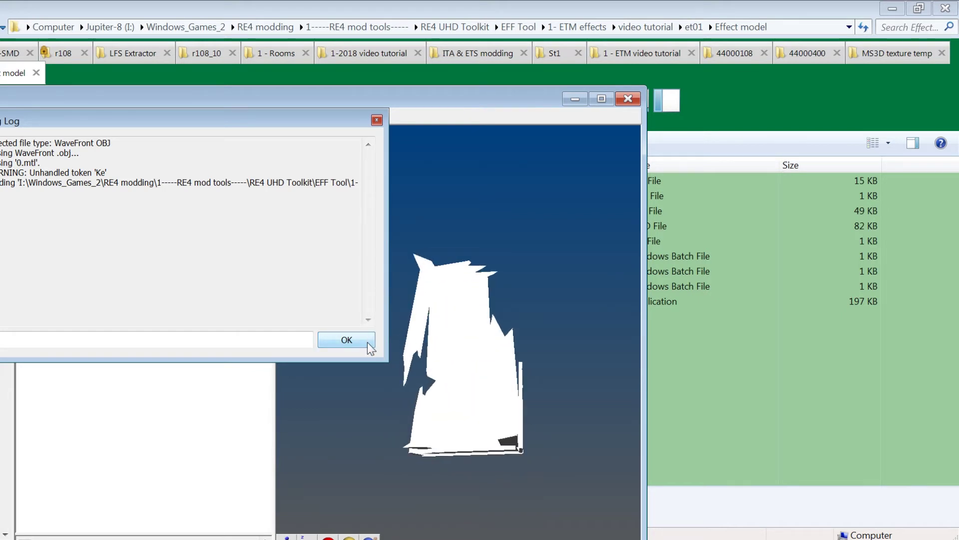
left_click(621, 100)
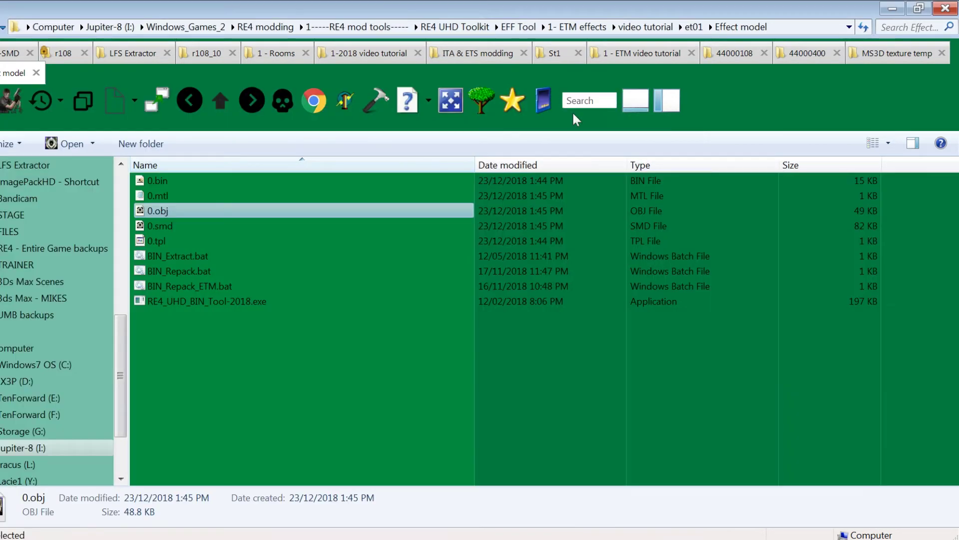
Step: Open 0.tpl in the HxD hex editor, highlight the four bytes at offset 38 to examine them, and close the editor
double_click(161, 240)
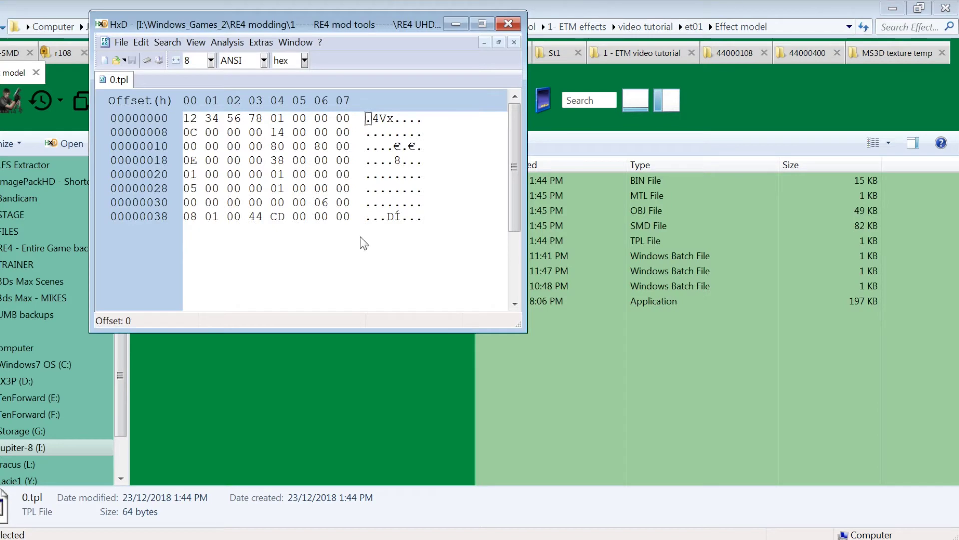
left_click_drag(265, 216, 176, 217)
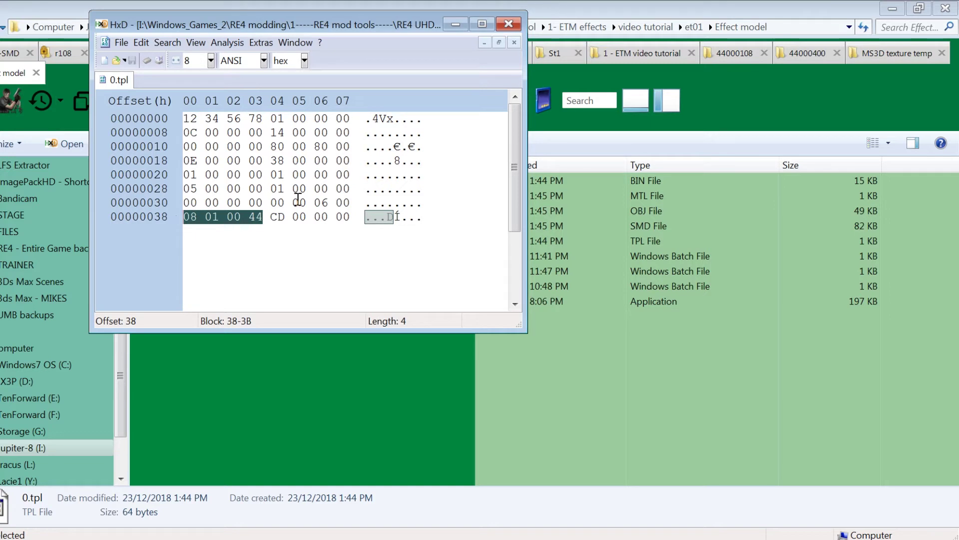
left_click(512, 22)
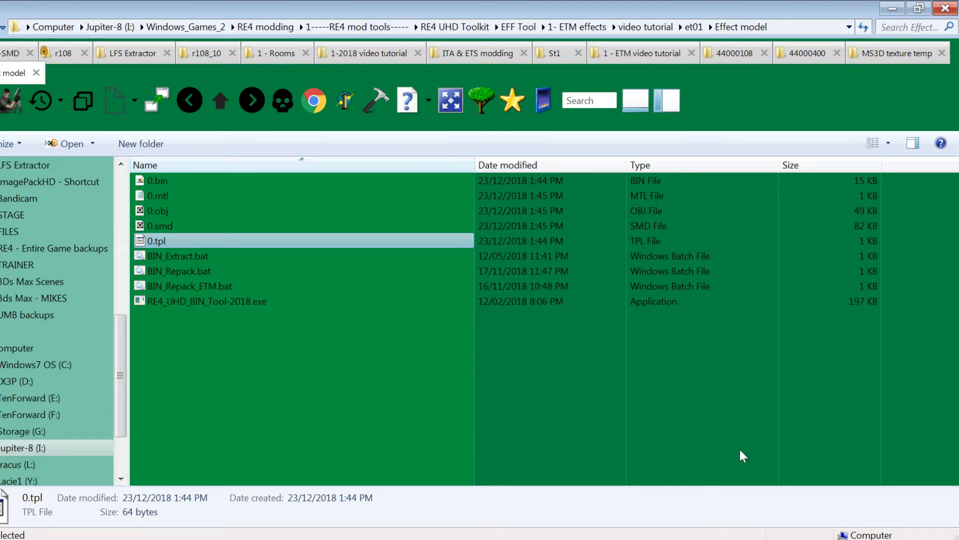
Step: Switch to MilkShape 3D to view the textured horse head from another angle, and return to the Effect model folder
key("alt+Tab")
left_click_drag(569, 284, 553, 310)
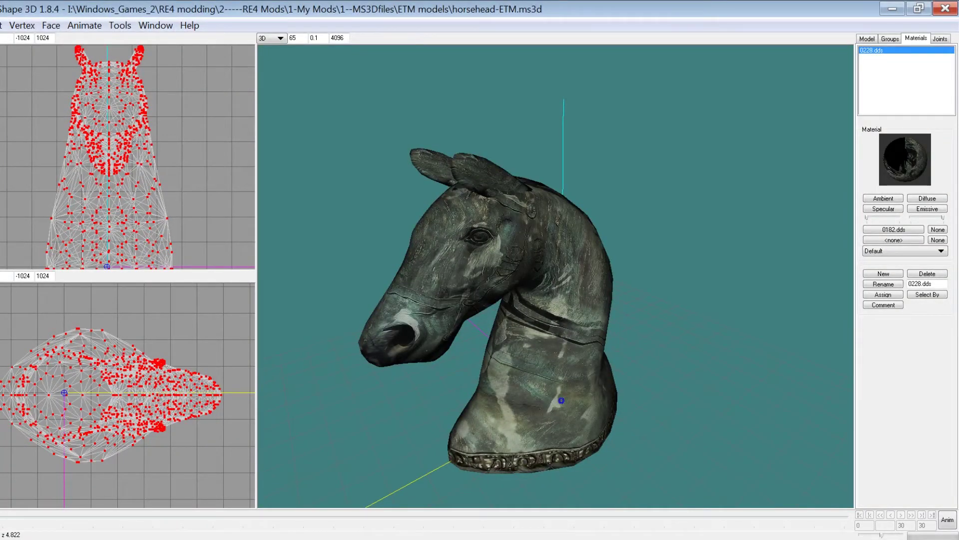
key("alt+Tab")
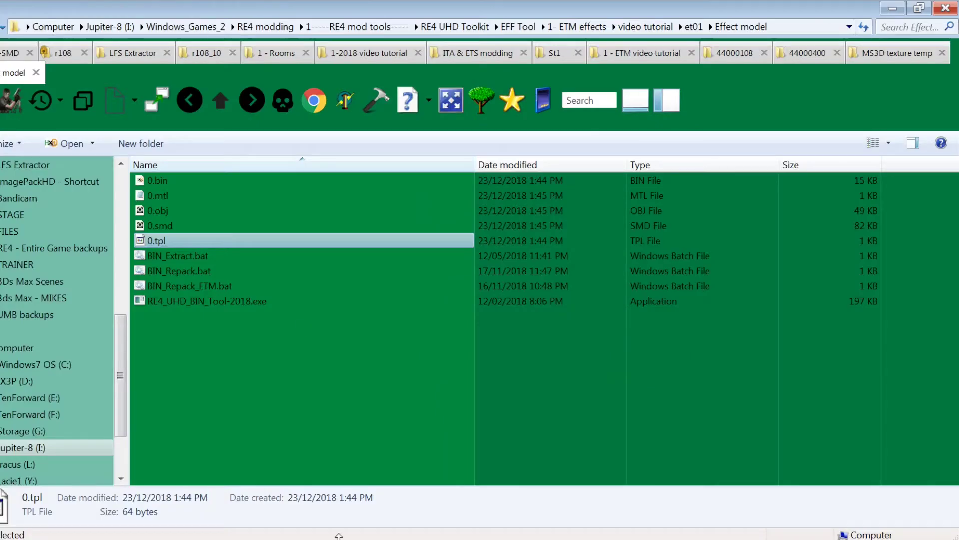
Step: Go back to the horse head in MilkShape 3D and box-select its head and upper neck vertices in the front view
double_click(173, 228)
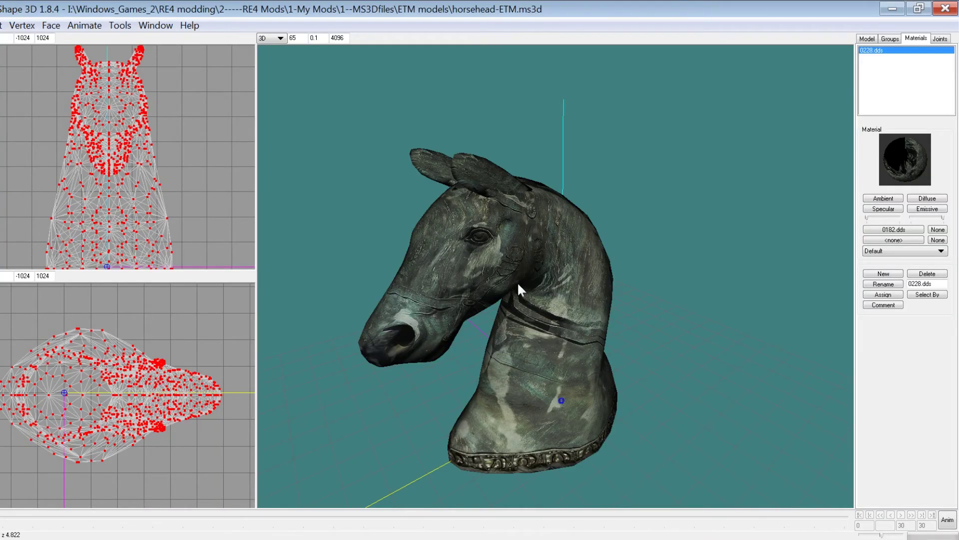
left_click_drag(518, 283, 529, 318)
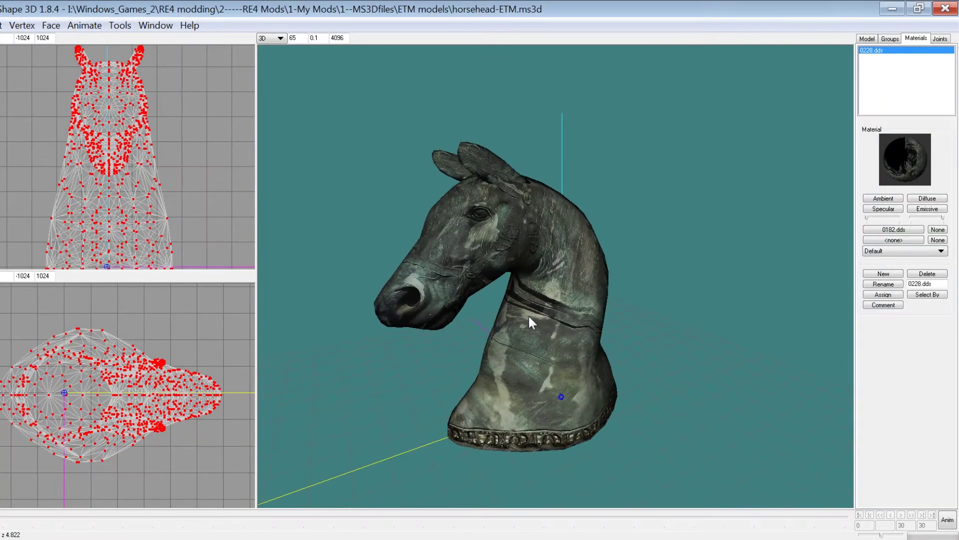
left_click(180, 104)
left_click_drag(180, 52, 0, 186)
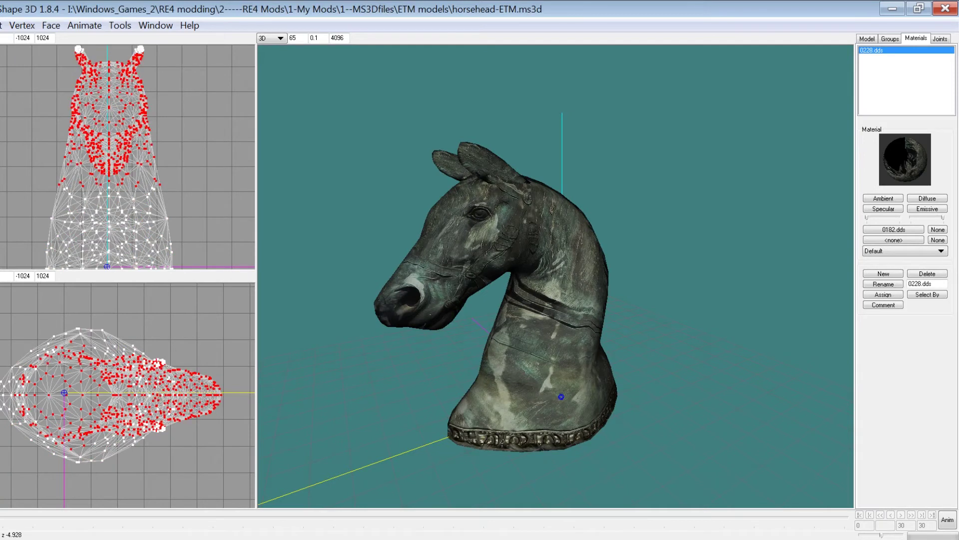
Step: Delete the horse's head and neck vertices and the leftover ear pieces, keeping only the base of the bust
key("Delete")
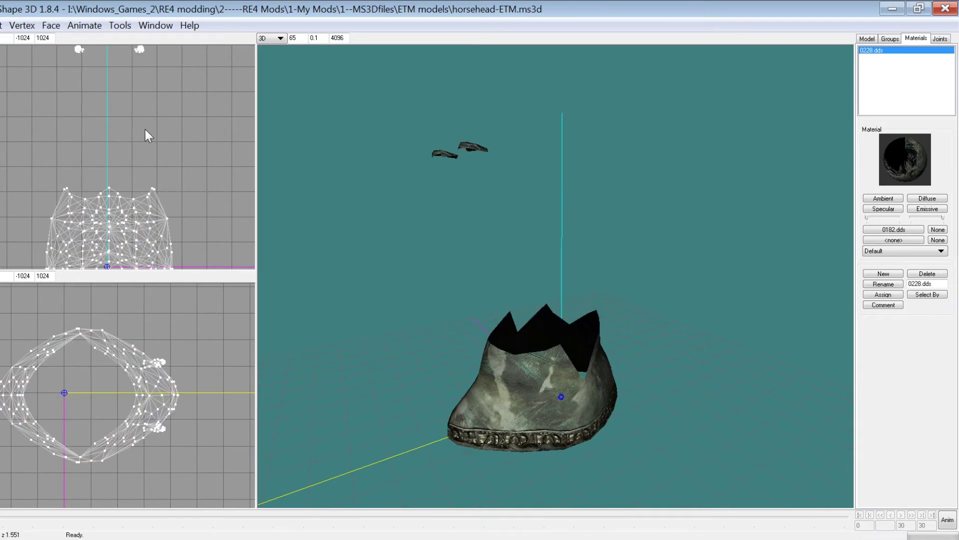
left_click_drag(145, 129, 145, 181, "ctrl")
left_click_drag(170, 83, 5, 125)
key("Delete")
left_click_drag(384, 275, 489, 374)
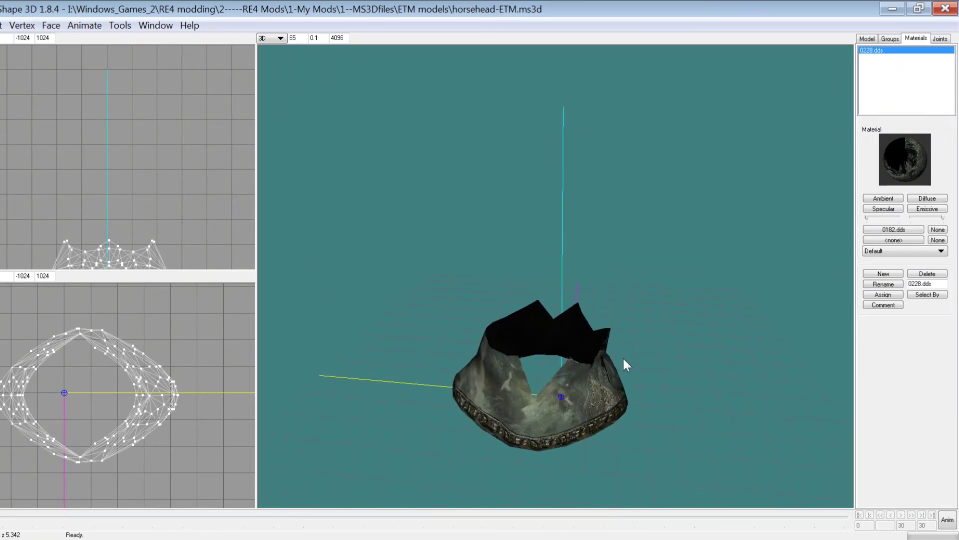
left_click_drag(581, 396, 522, 392)
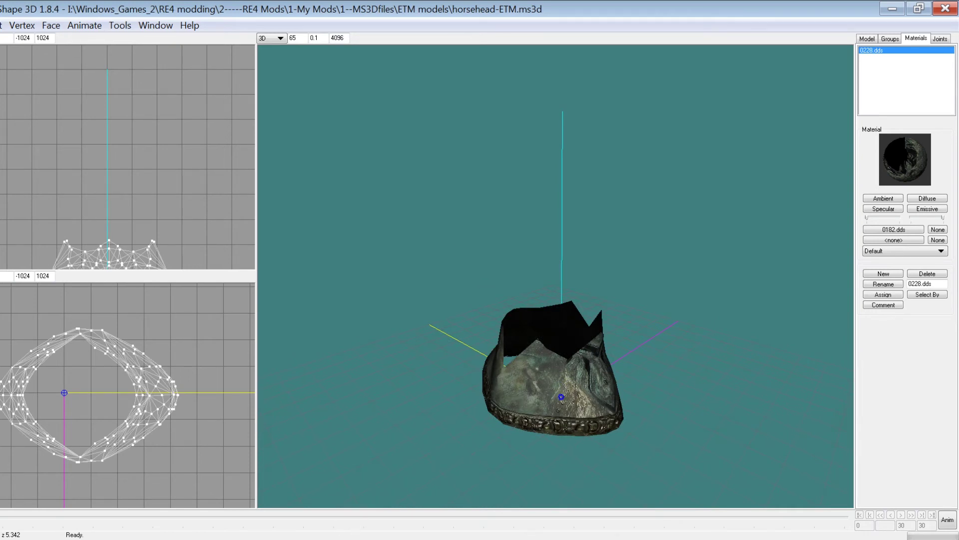
Step: Switch to Windows Explorer, copy the full path of the et01 Effect model folder, and return to MilkShape 3D
key("alt+Tab")
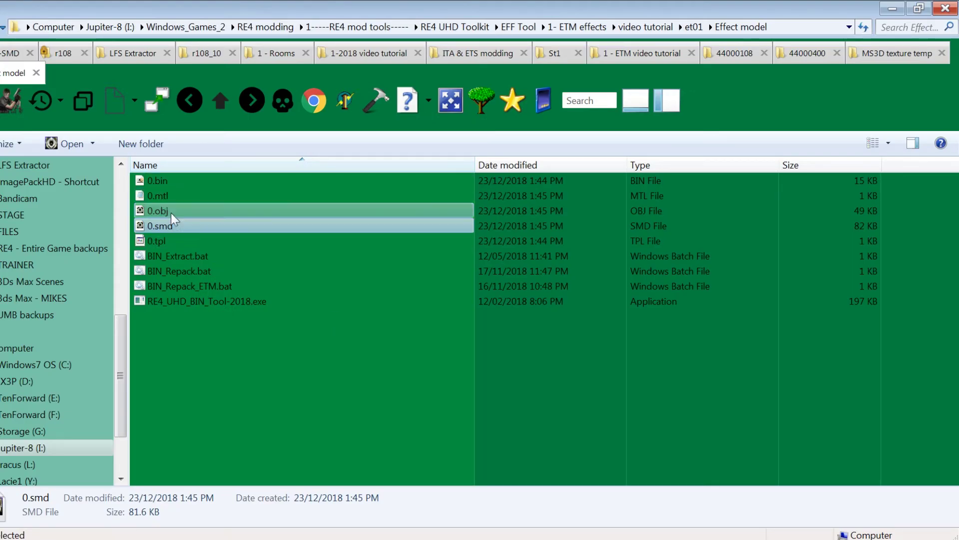
left_click(777, 23)
right_click(549, 29)
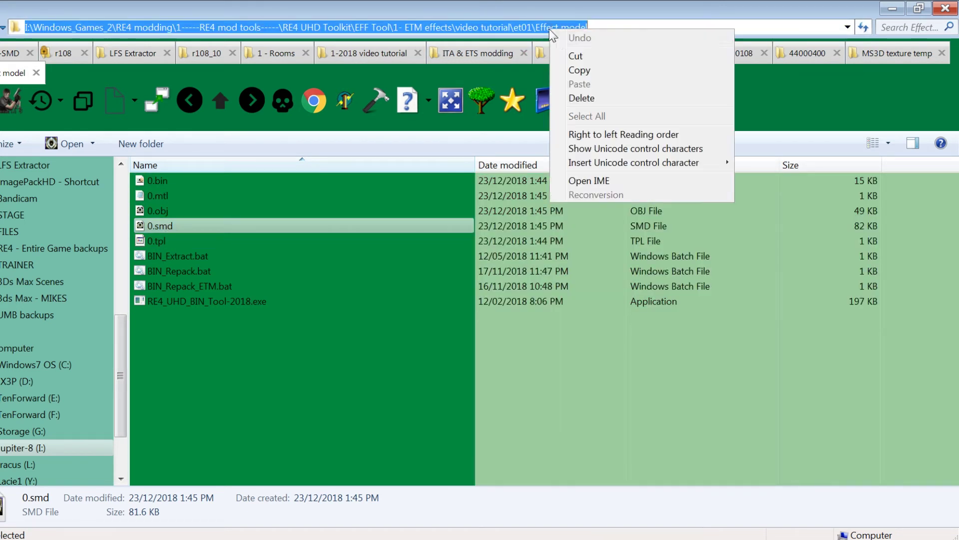
left_click(577, 73)
left_click(769, 539)
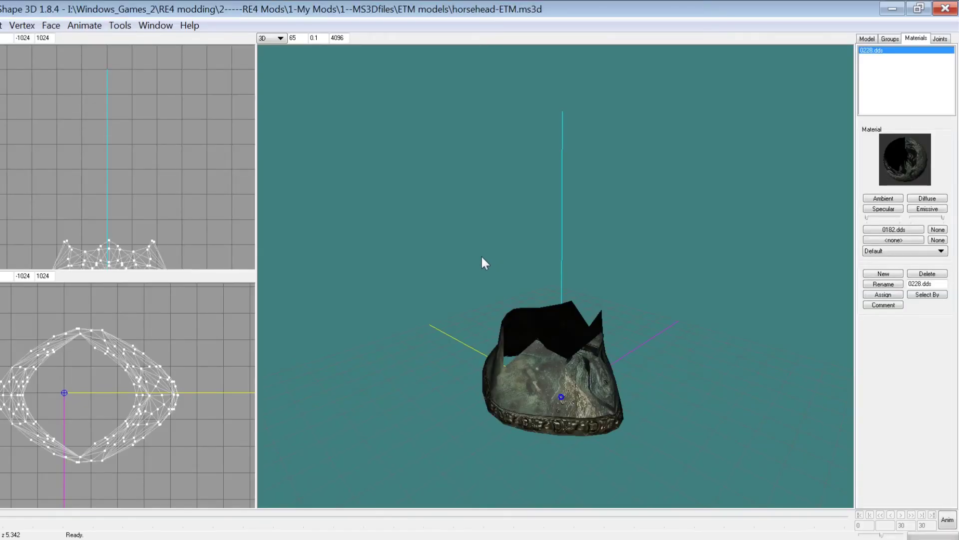
Step: Export the model as Half-Life SMD over 0.smd in the Effect model folder, as a Reference with vertex weights
left_click(1, 25)
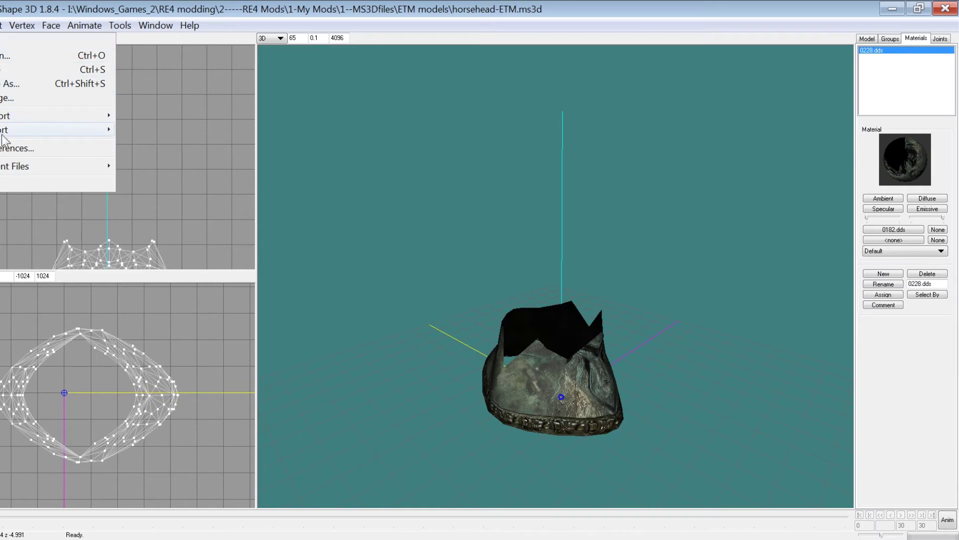
mouse_move(7, 129)
left_click(205, 27)
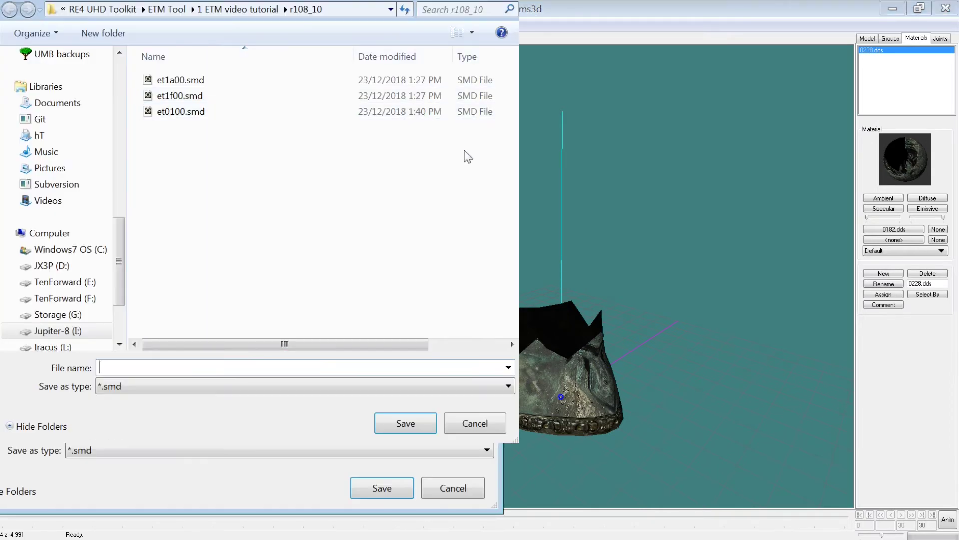
key("ctrl+v")
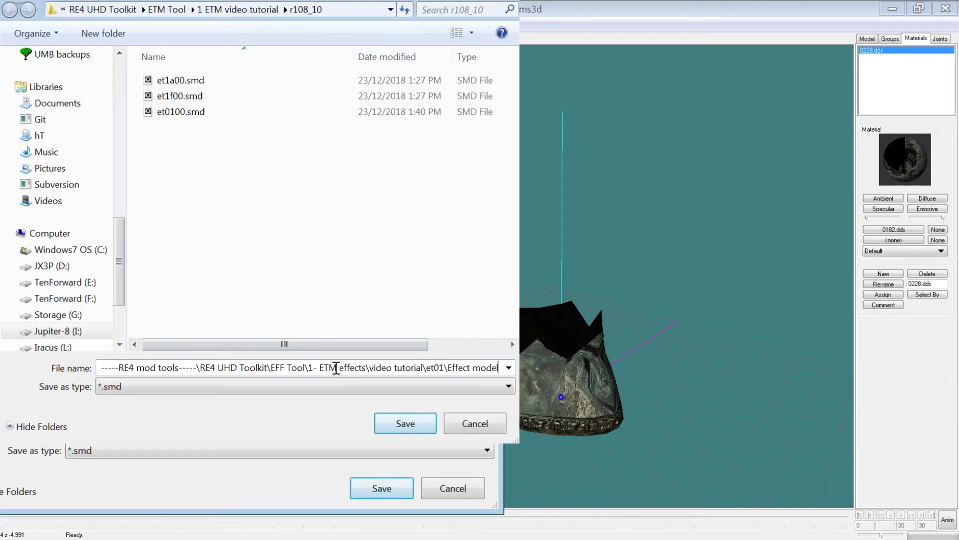
key("Return")
double_click(163, 80)
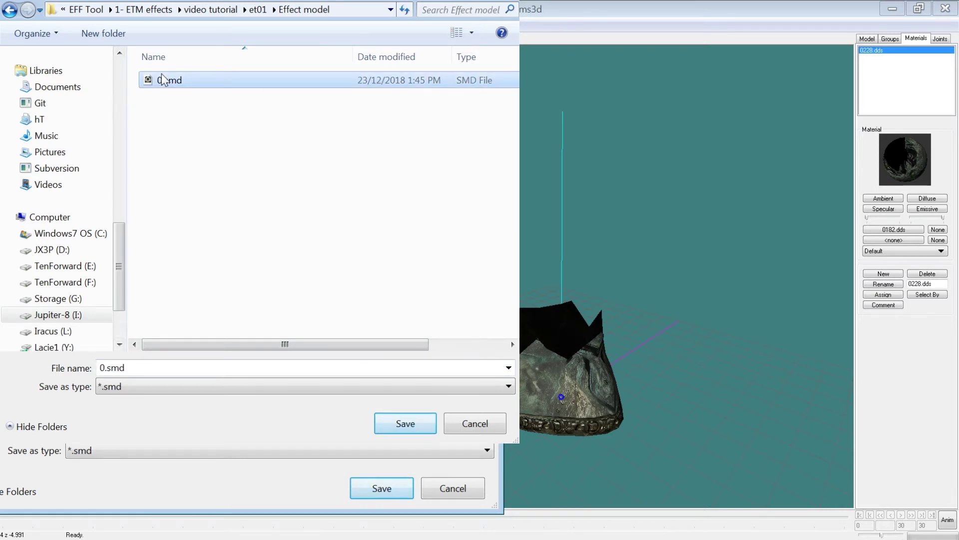
key("Return")
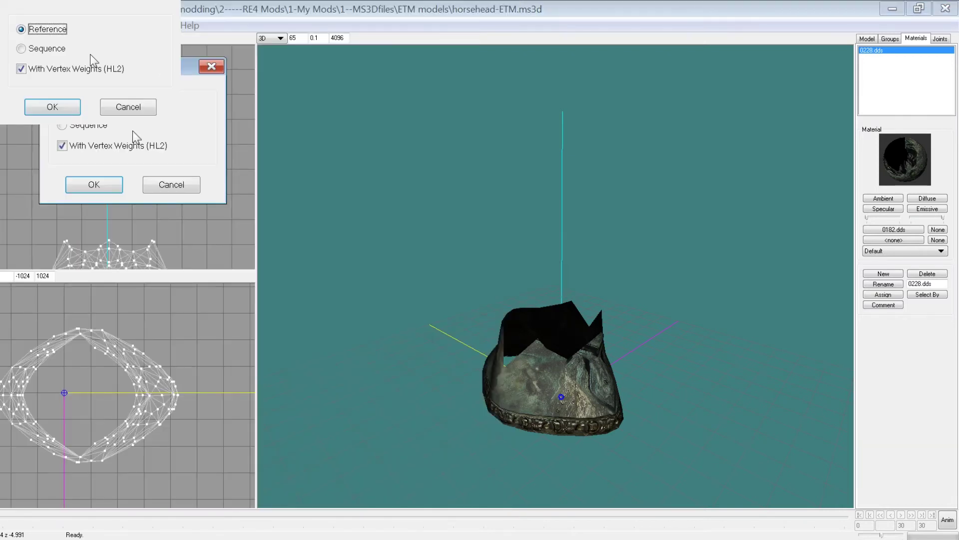
key("Return")
Step: Export the model as Wavefront OBJ, overwriting 0.obj in the Effect model folder
key("alt+f")
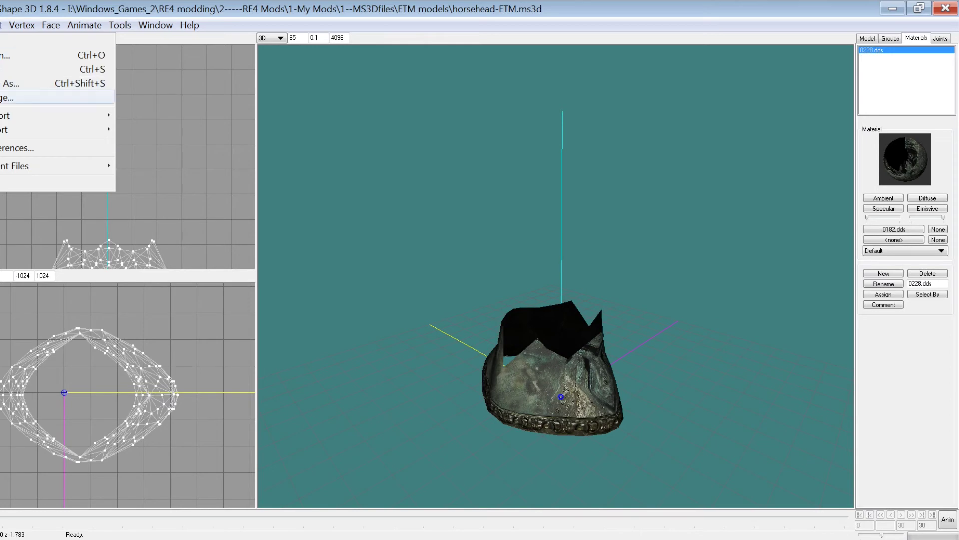
mouse_move(100, 130)
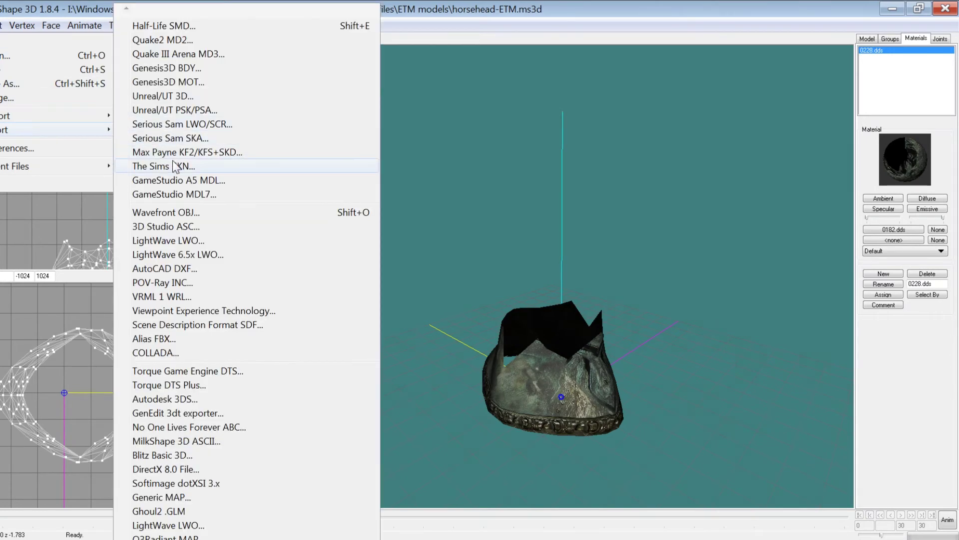
left_click(195, 212)
left_click(174, 82)
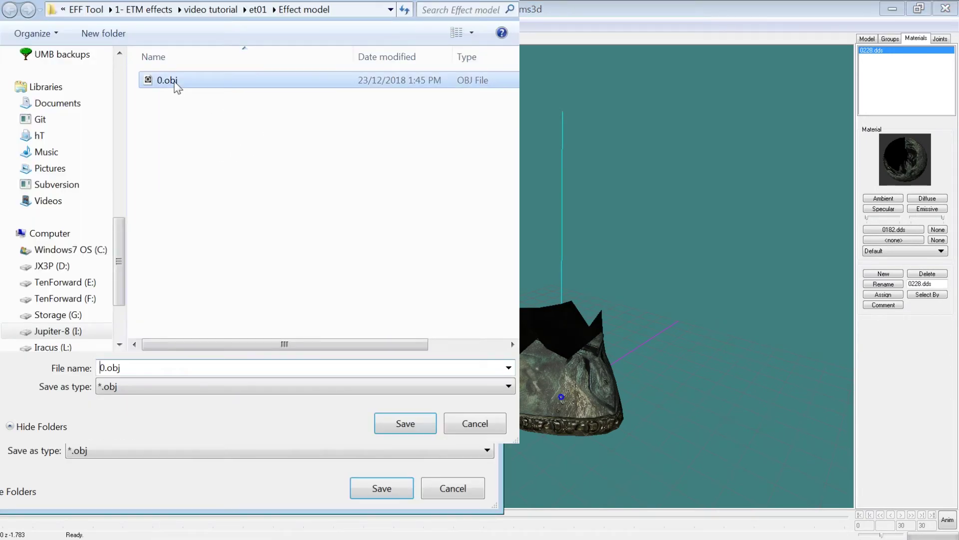
key("Return")
key("Return")
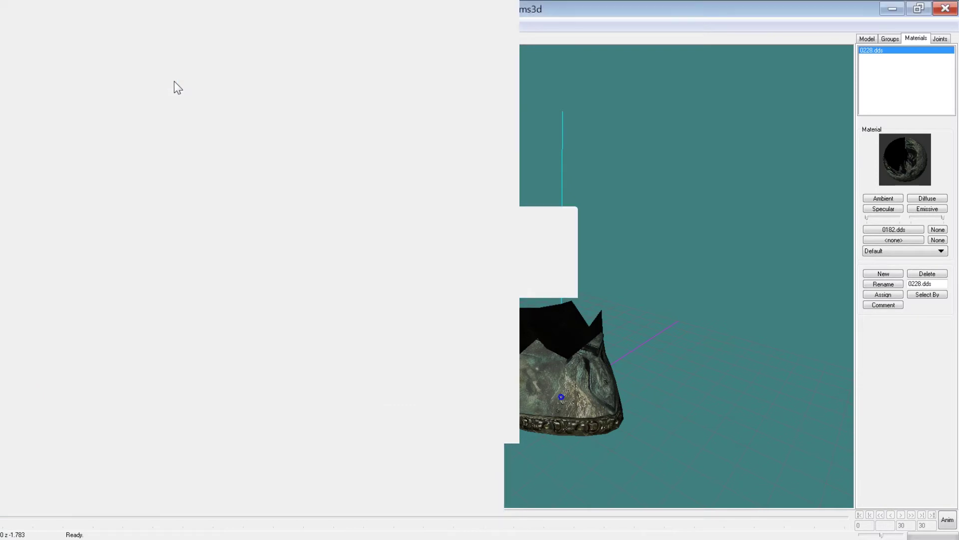
Step: In Windows Explorer, edit 0.mtl so the diffuse map reads 0182.dds, add the line "map_Bump 0183.dds", and save the file
key("alt+Tab")
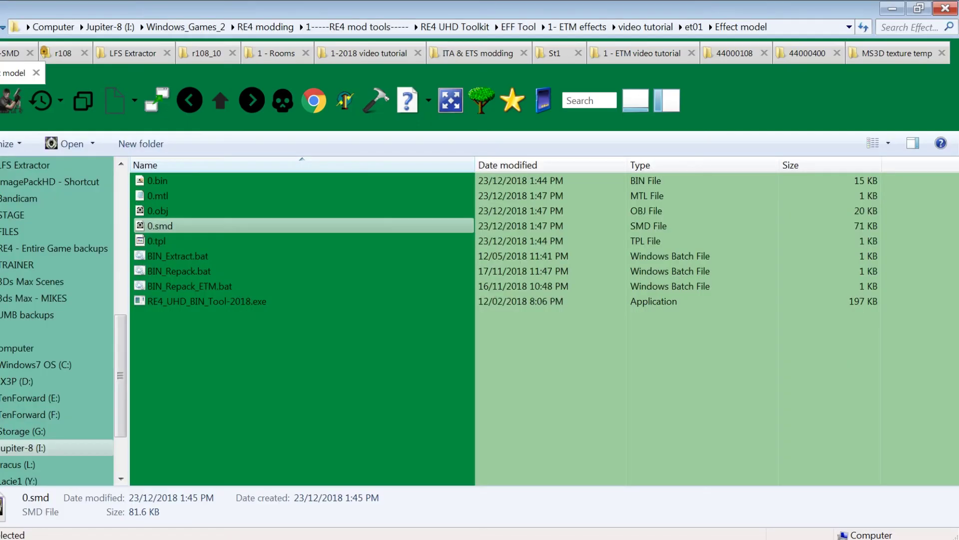
double_click(166, 196)
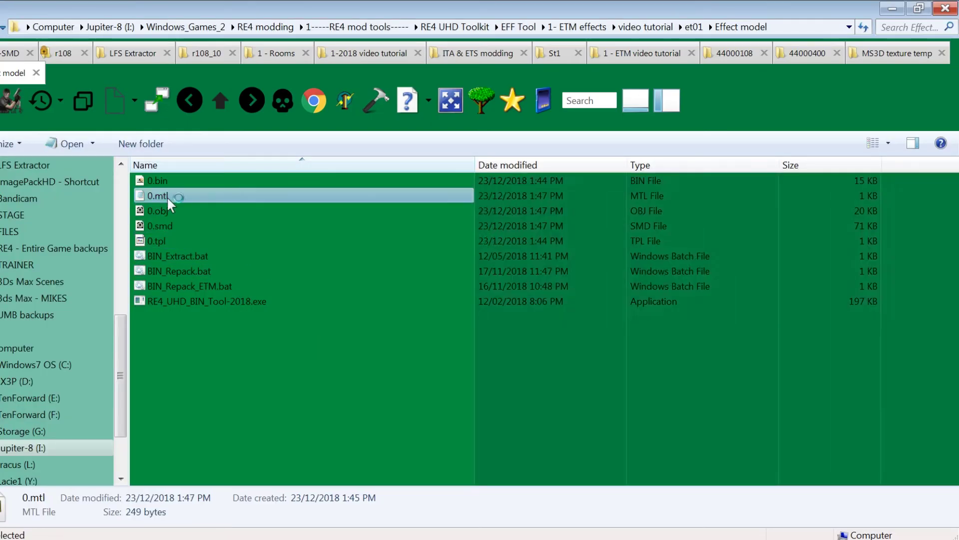
left_click_drag(337, 269, 713, 270)
key("Delete")
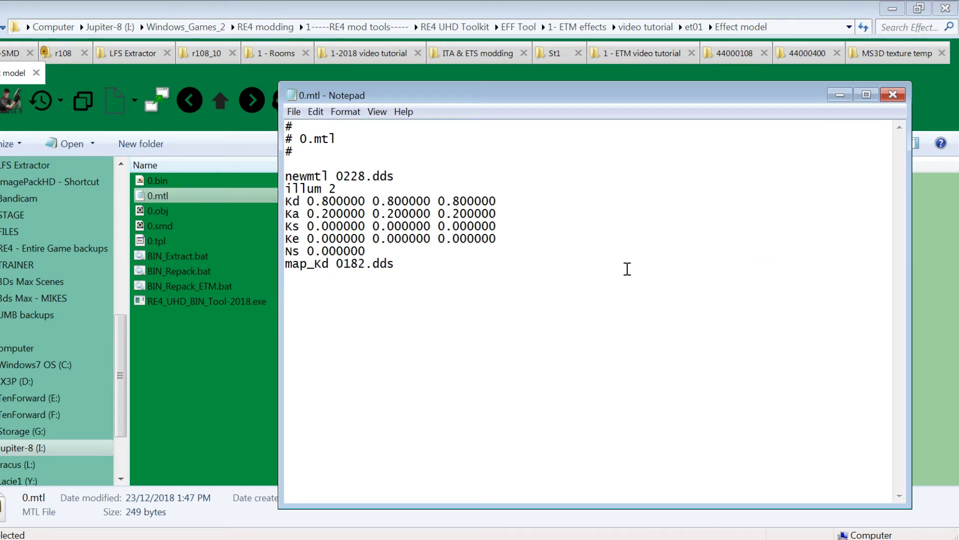
type("map_Bump 0183.dds")
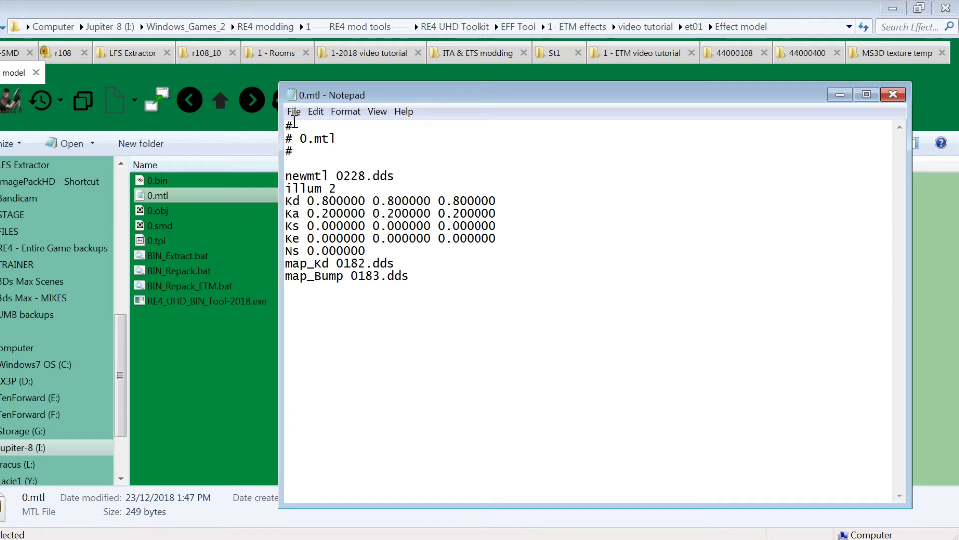
left_click(289, 114)
left_click(312, 157)
left_click(889, 96)
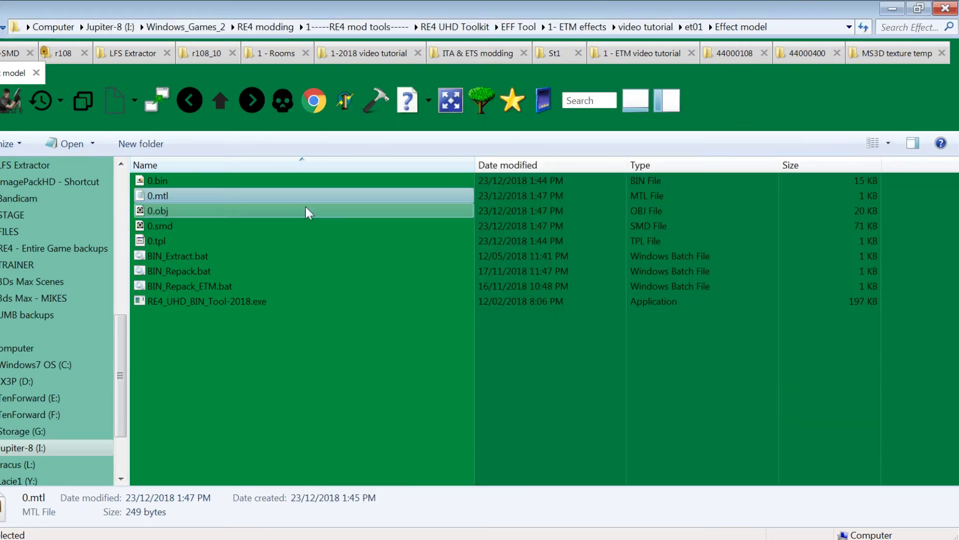
Step: Open BIN_Repack_ETM.bat for editing and change its SMD argument to 0.smd
mouse_move(199, 290)
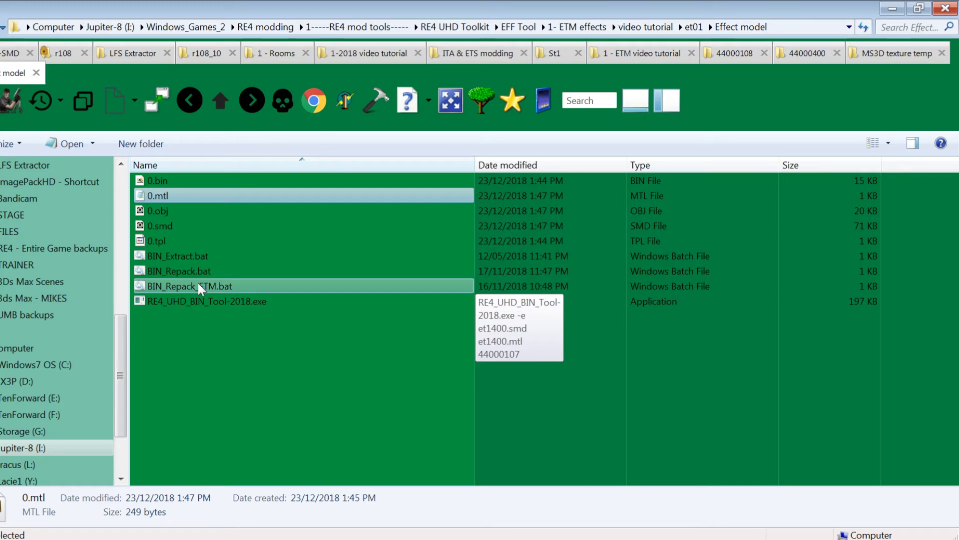
mouse_move(205, 287)
right_click(201, 284)
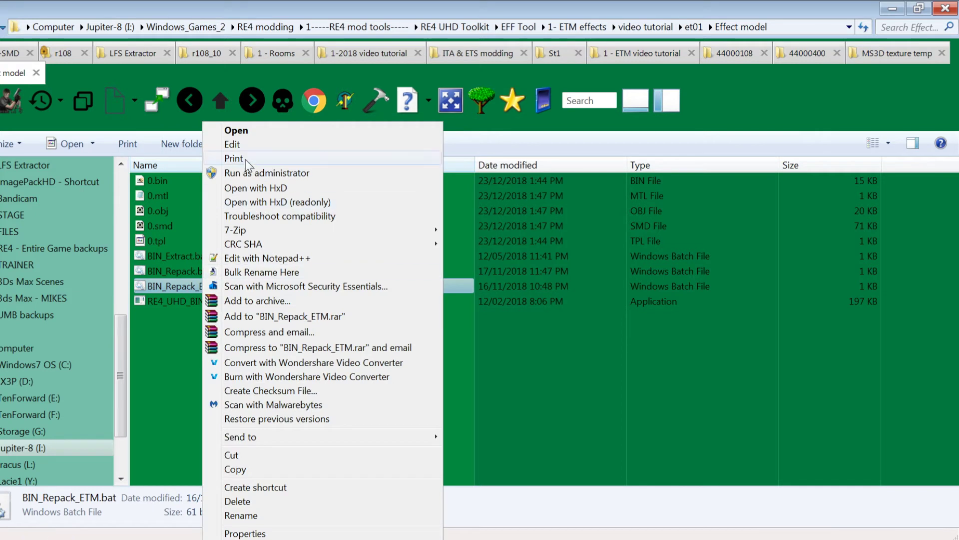
left_click(234, 146)
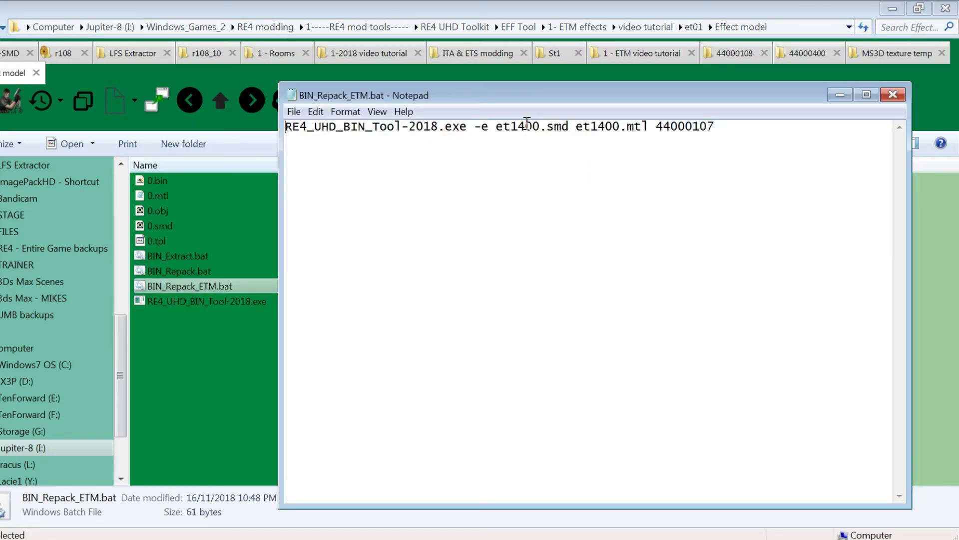
left_click(535, 128)
key("BackSpace")
key("BackSpace")
key("BackSpace")
key("BackSpace")
key("BackSpace")
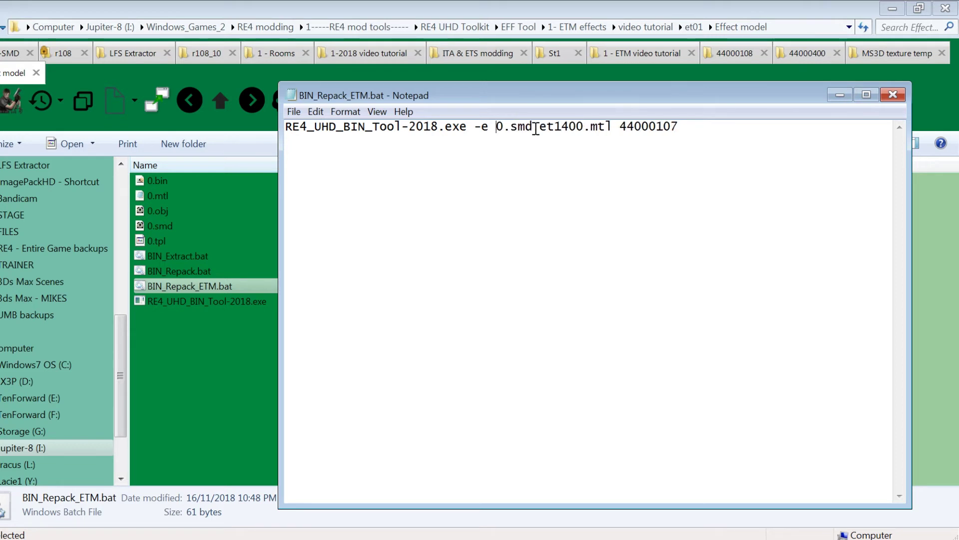
Step: Change the batch file's MTL argument to 0.mtl and the texture pack ID to 44000108, and save it
left_click(576, 126)
key("BackSpace")
key("BackSpace")
key("BackSpace")
key("BackSpace")
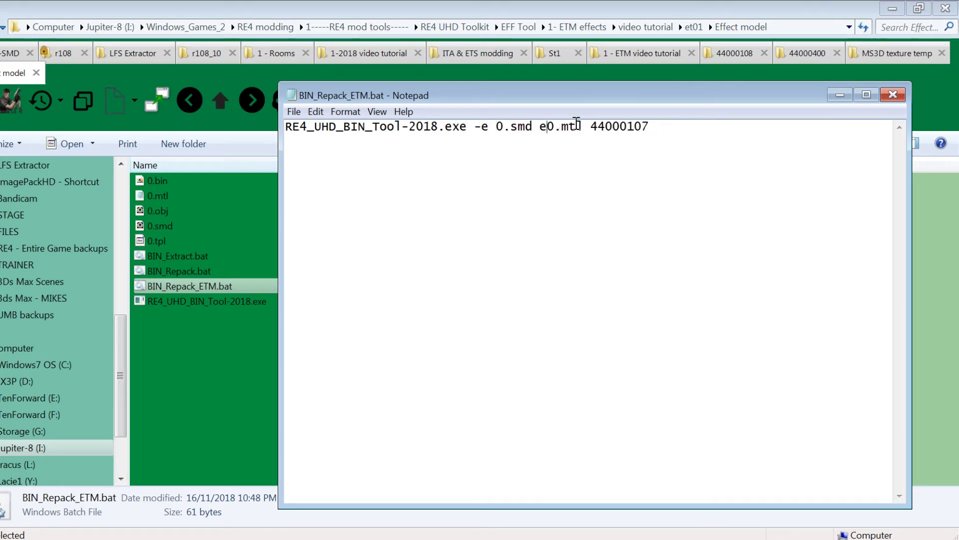
key("BackSpace")
key("BackSpace")
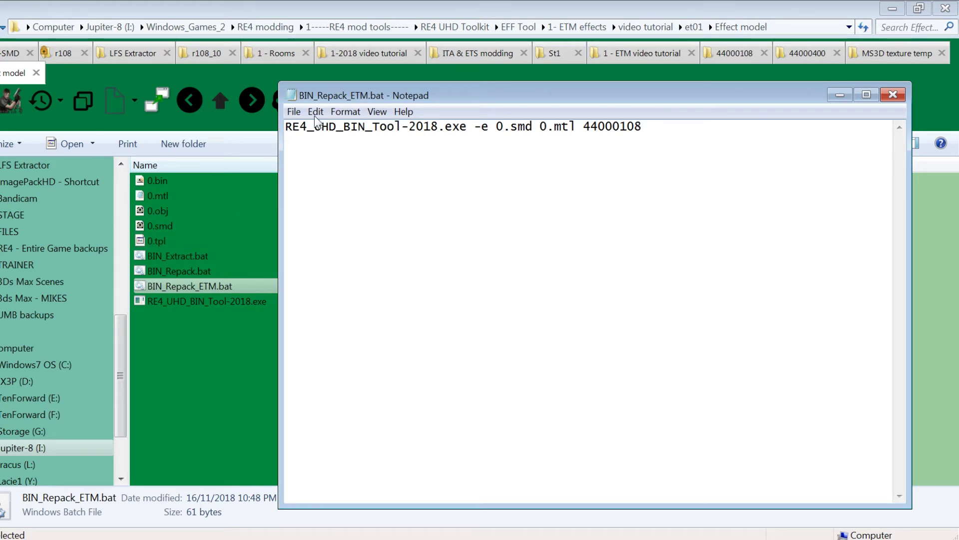
left_click(295, 111)
left_click(316, 154)
left_click(893, 94)
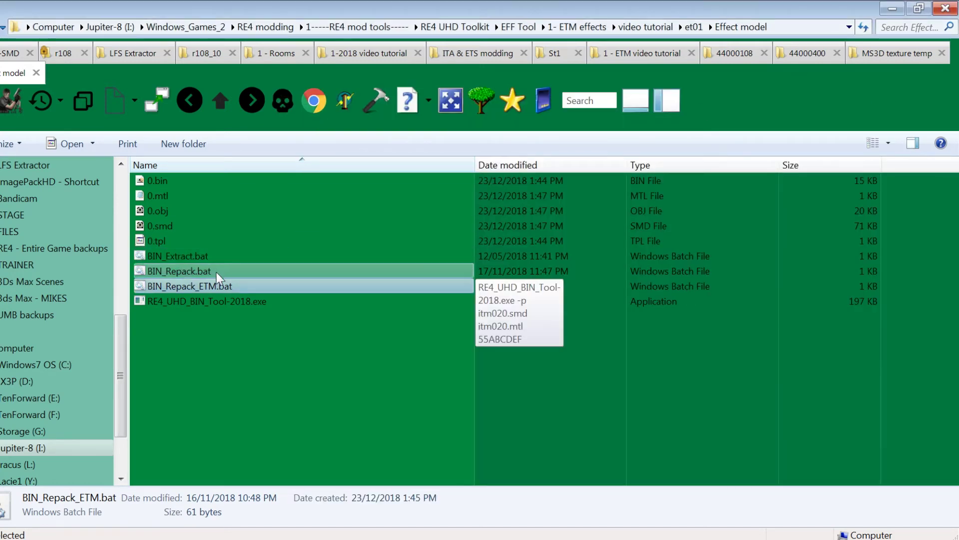
Step: Run BIN_Repack_ETM.bat to repack the model and check the texture entries in the generated 0.tcs
double_click(214, 287)
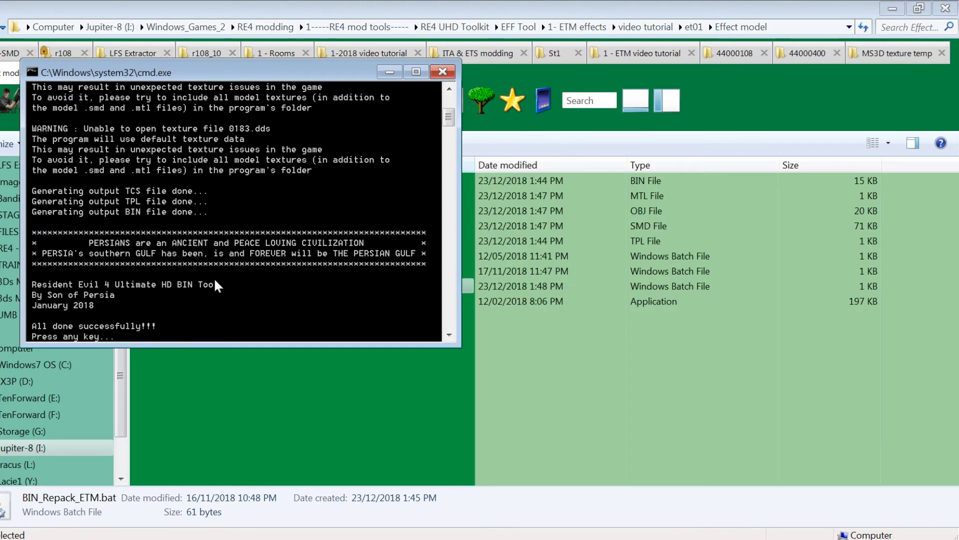
key("Return")
double_click(167, 242)
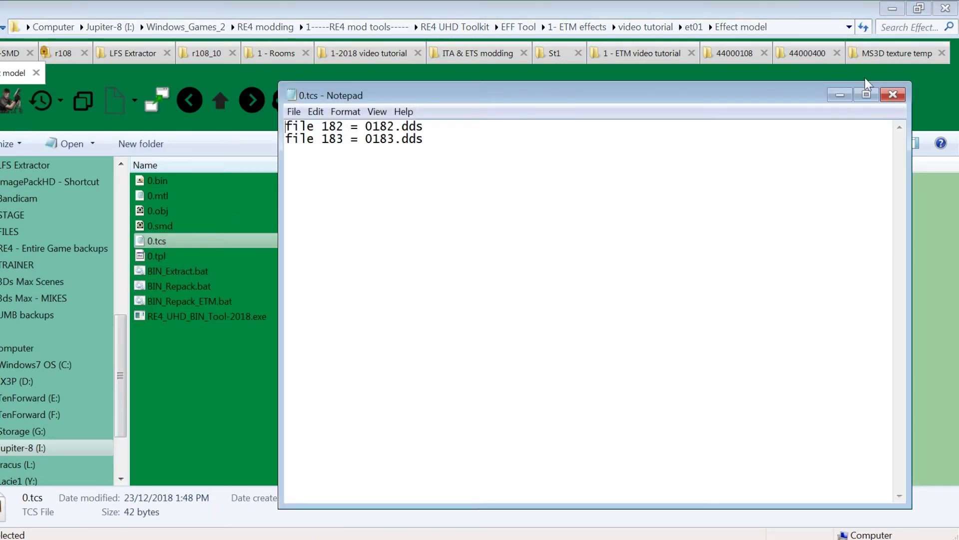
left_click(893, 95)
Step: Review the source and output files in the Effect model folder, singling out the repacked 0.bin and 0.tpl
left_click(172, 259)
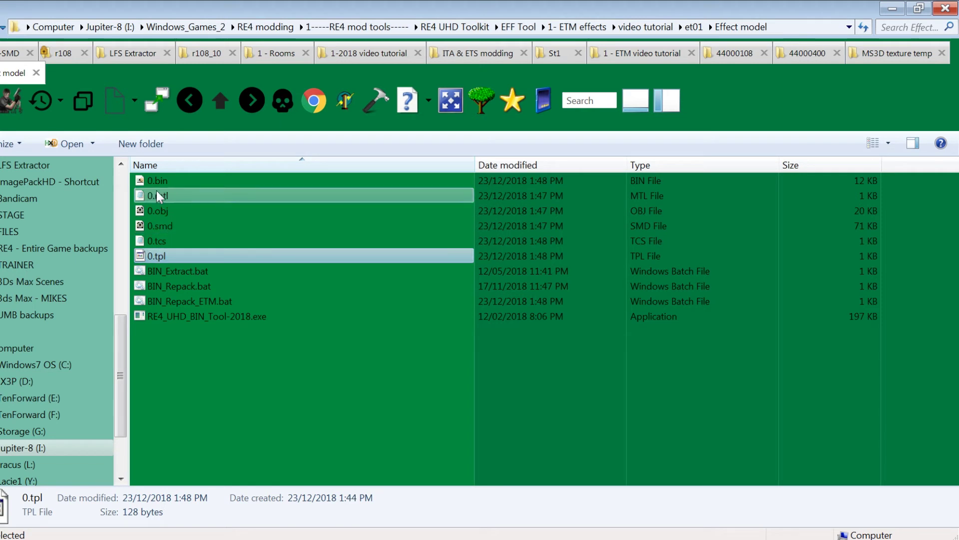
left_click(157, 195)
left_click(162, 239, "shift")
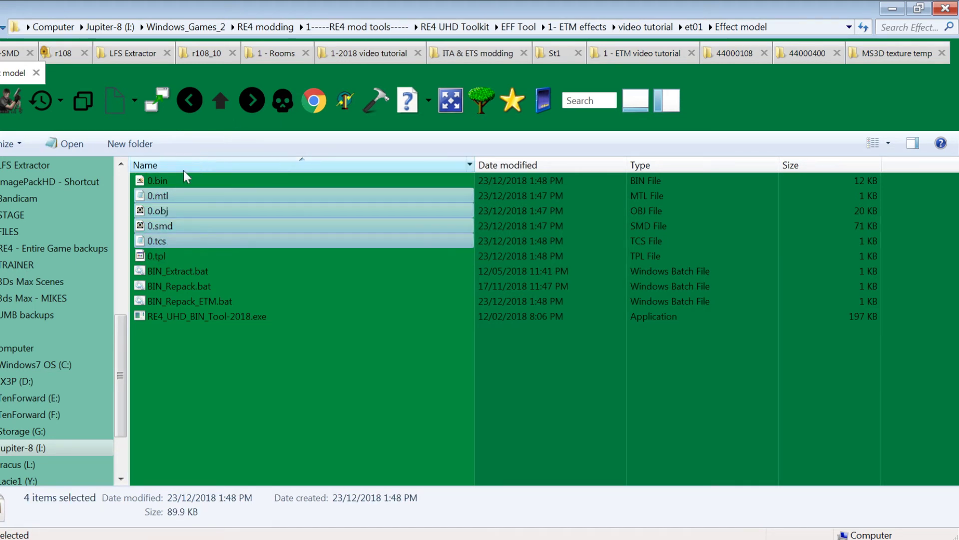
left_click(175, 182)
left_click(173, 255, "ctrl")
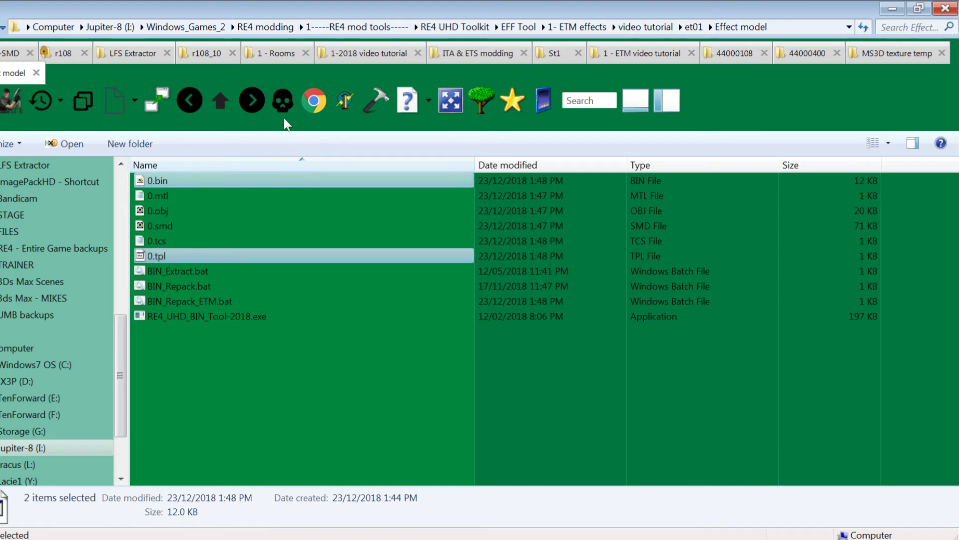
Step: Go up to the video tutorial folder and run EFF_Repack.bat to rebuild the et01 effect file
left_click(229, 108)
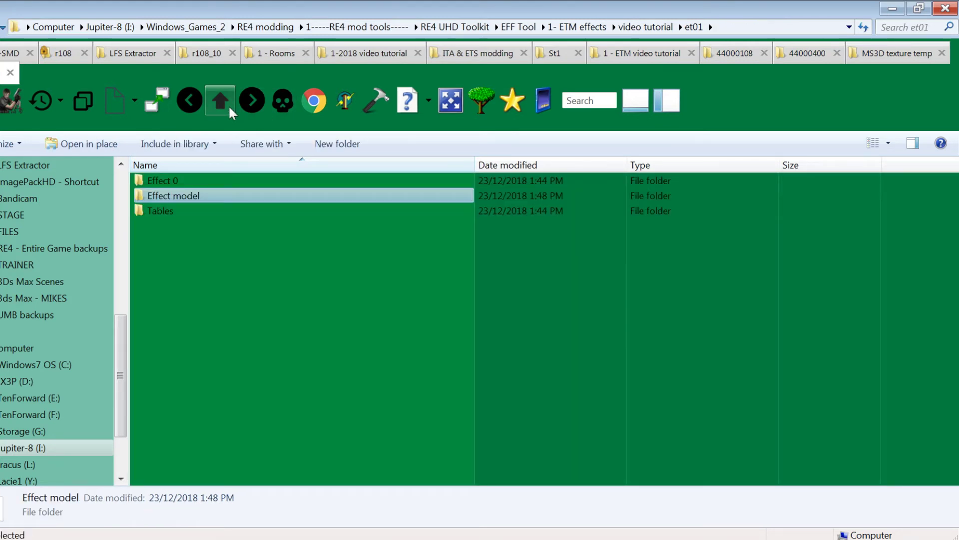
left_click(229, 105)
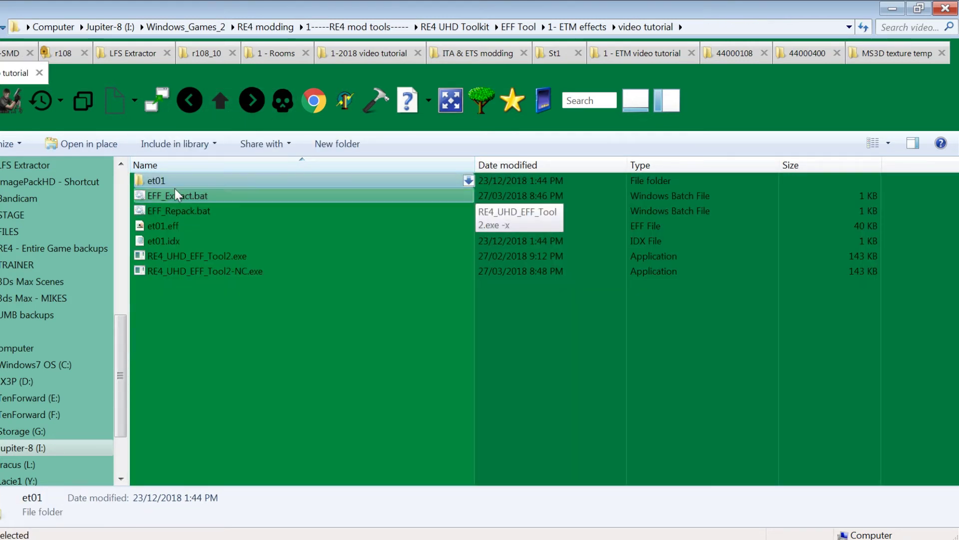
double_click(180, 214)
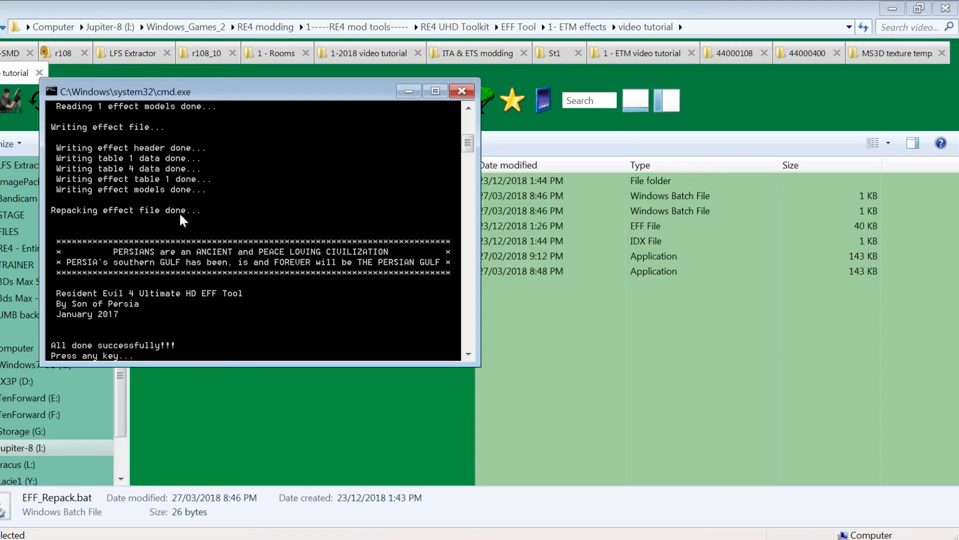
Step: Replace et01.eff in the r108_10 folder with the rebuilt et01.eff from the EFF video tutorial folder
key("Return")
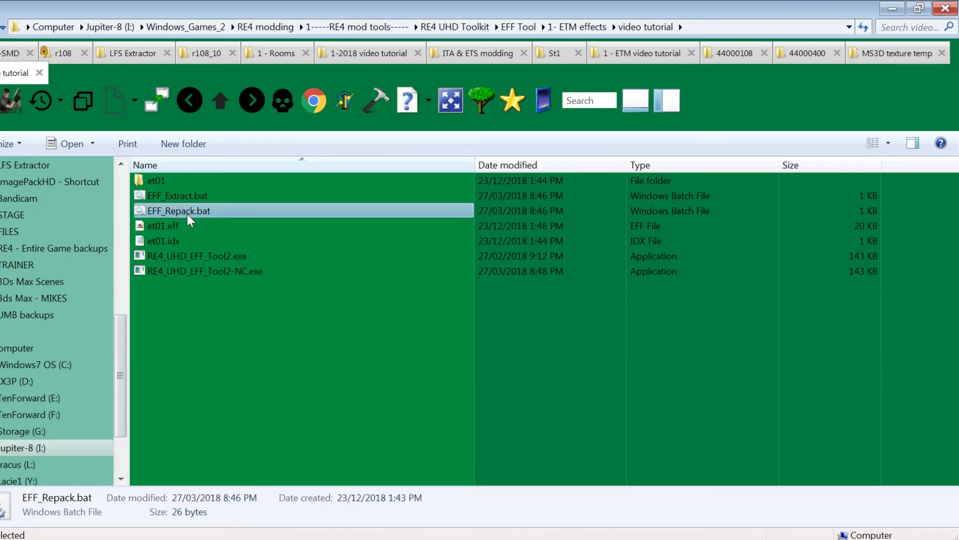
left_click(166, 229)
right_click(165, 228)
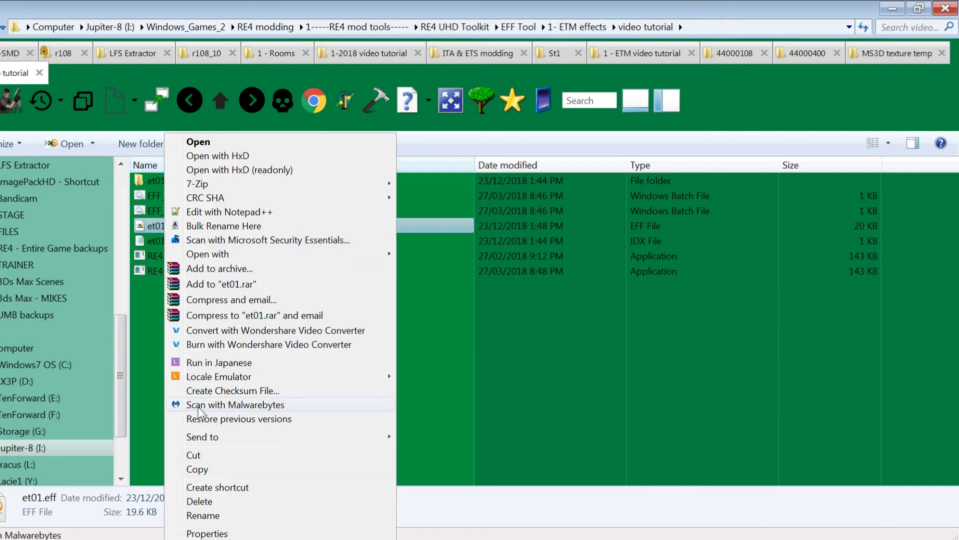
left_click(199, 455)
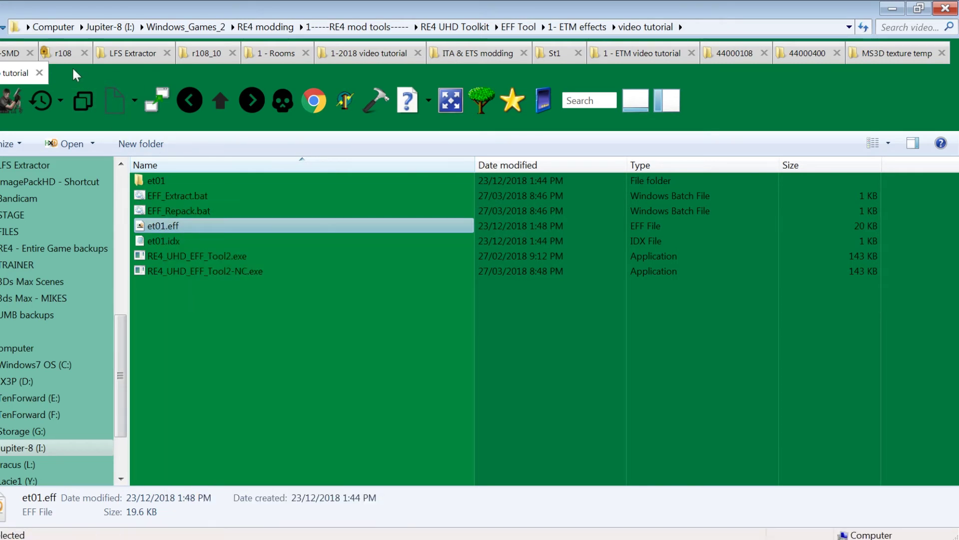
left_click(64, 53)
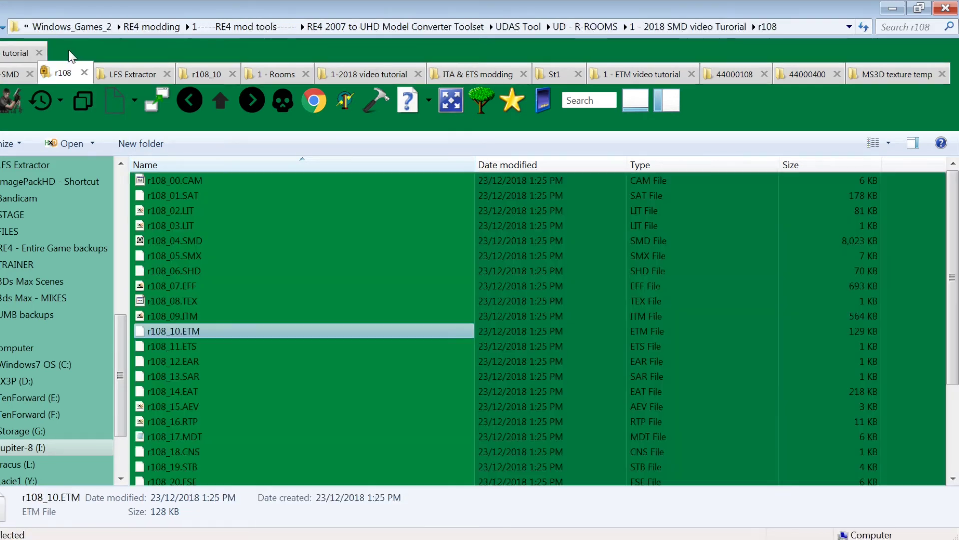
left_click(204, 74)
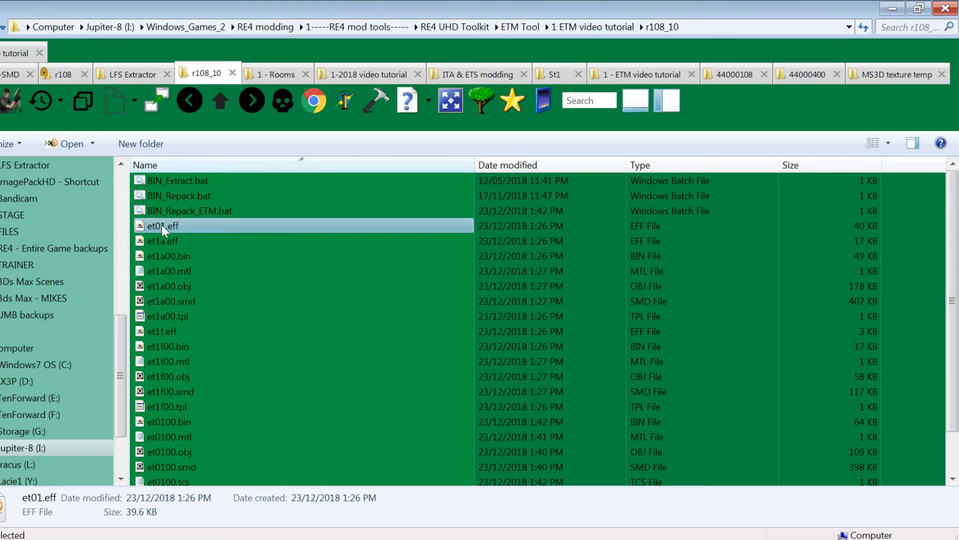
right_click(282, 286)
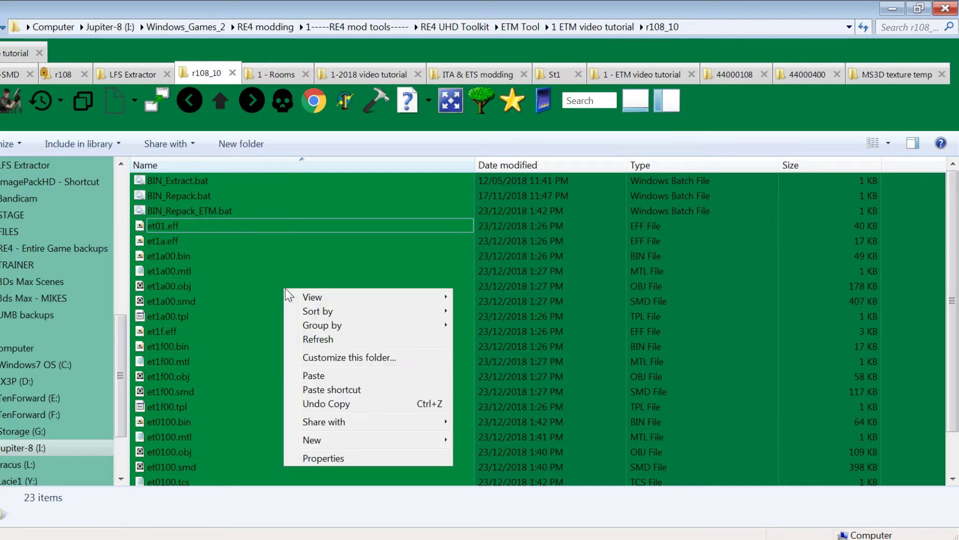
left_click(344, 376)
left_click(416, 218)
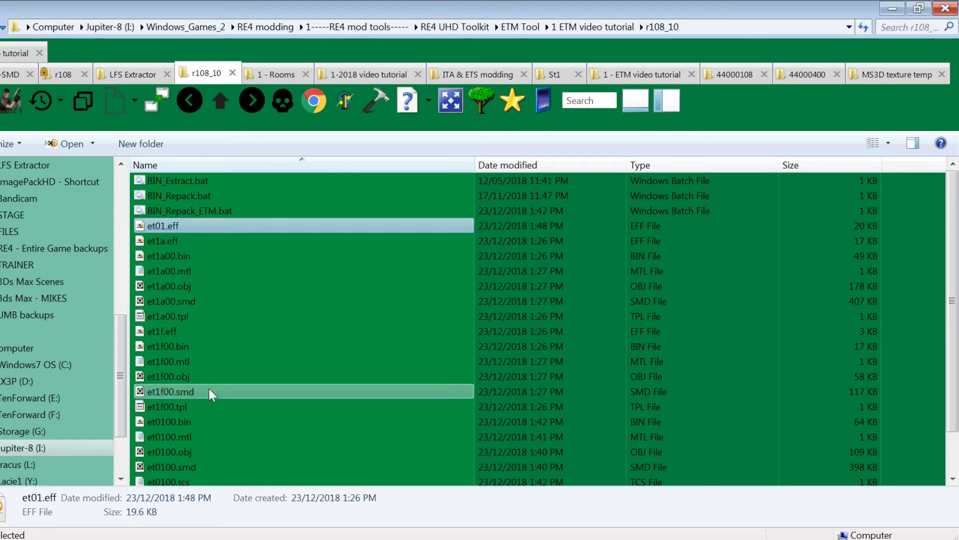
Step: Review the et0100 files in the r108_10 folder, singling out et0100.tpl and et0100.bin
scroll(203, 410, "down", 1)
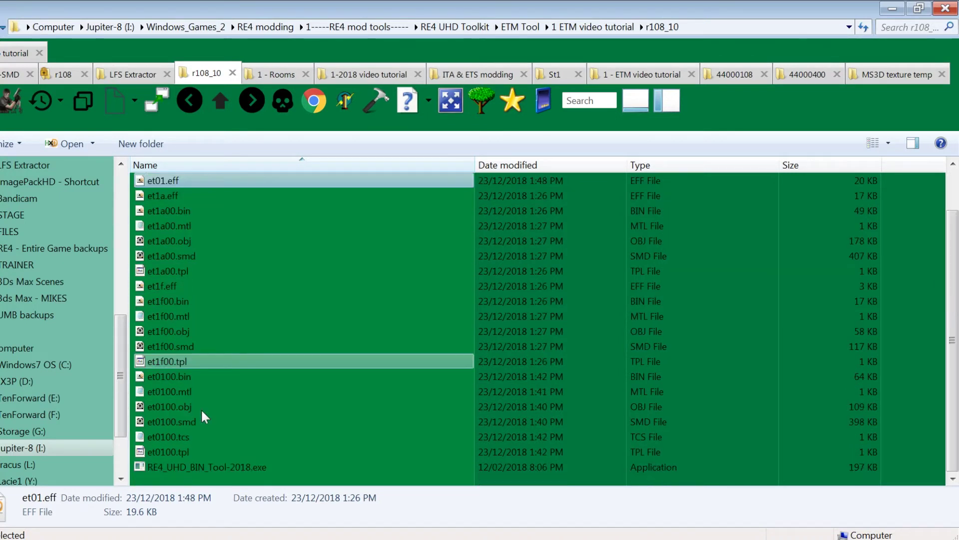
left_click(183, 454)
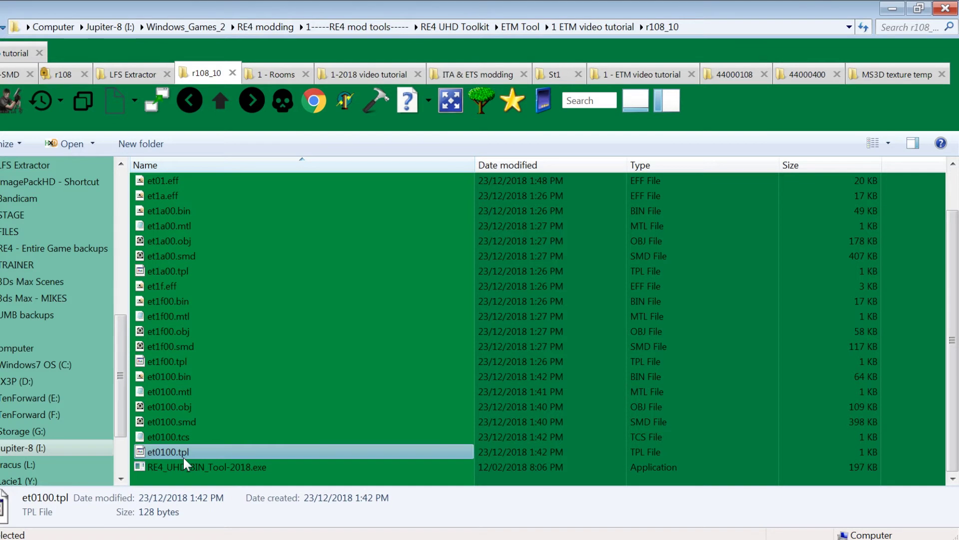
left_click(189, 381, "ctrl")
scroll(257, 405, "up", 1)
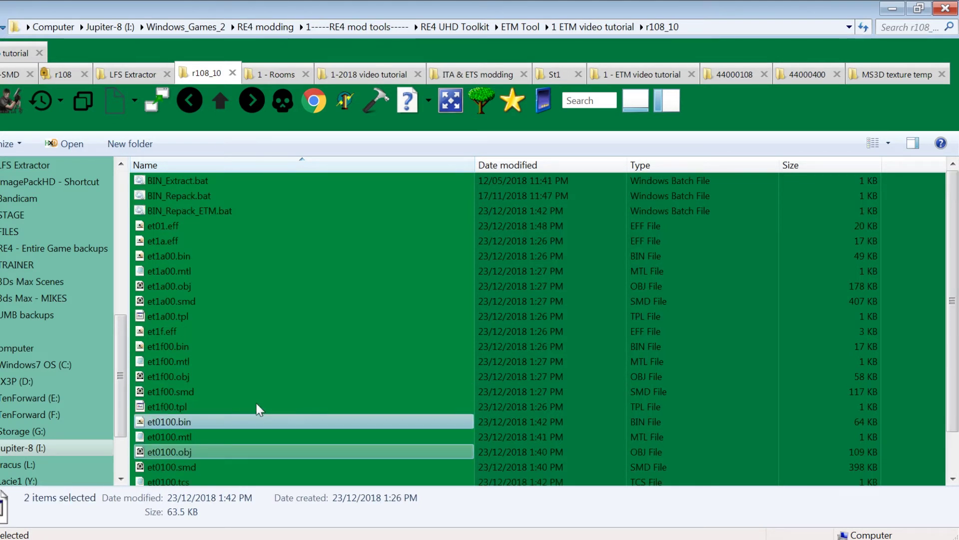
Step: Go up to the 1 ETM video tutorial folder and examine the file list in r108_10.idx
left_click(220, 103)
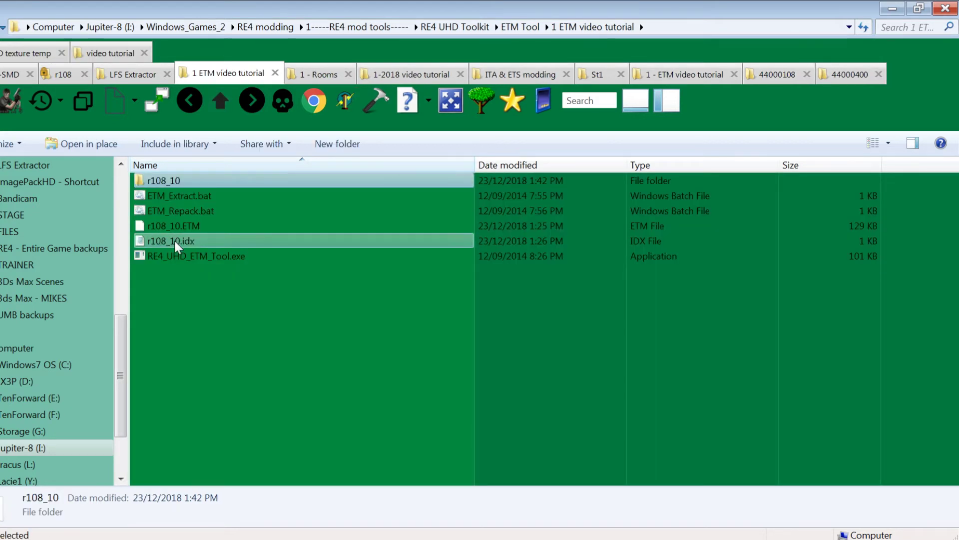
double_click(176, 243)
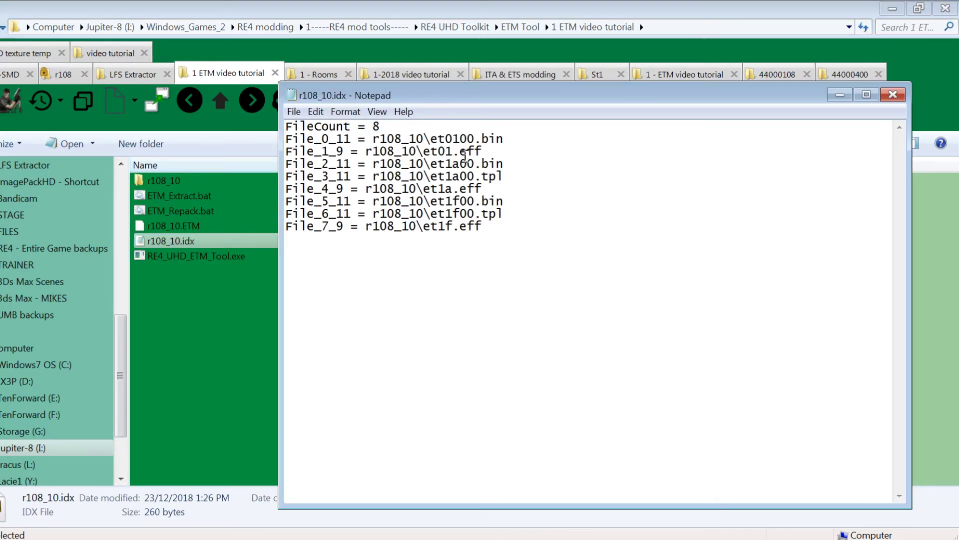
left_click_drag(442, 139, 499, 230)
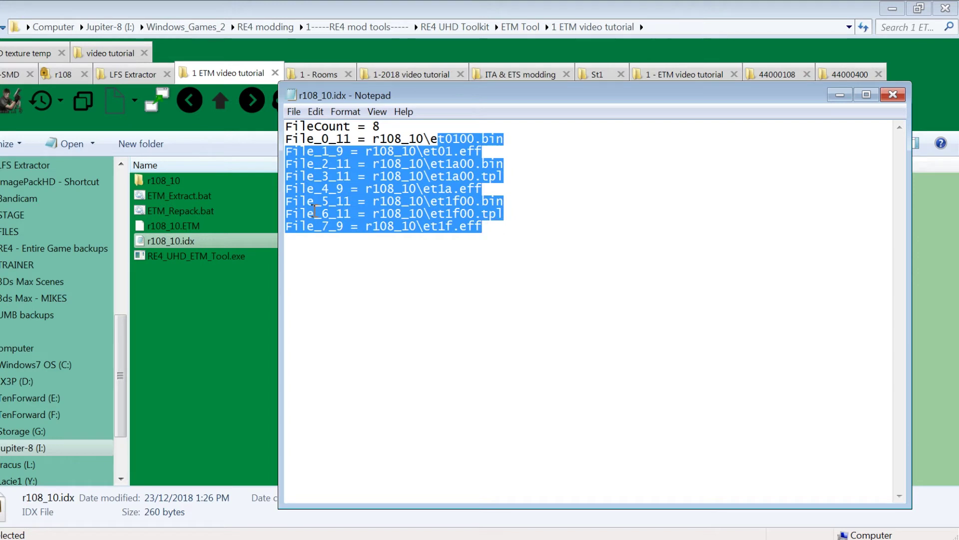
left_click(461, 214)
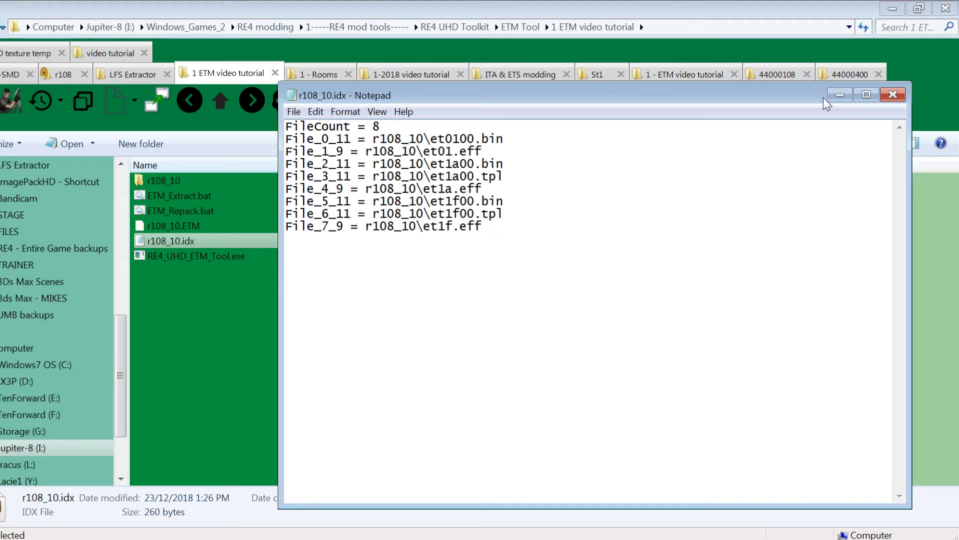
left_click(893, 94)
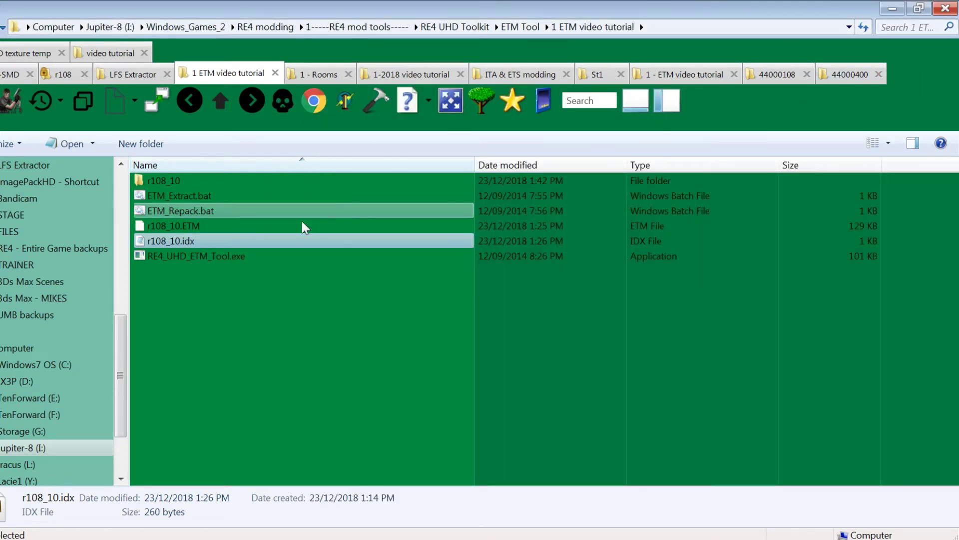
Step: Run ETM_Repack.bat and copy the rebuilt r108_10.ETM into the r108 room folder, overwriting the existing file
double_click(174, 213)
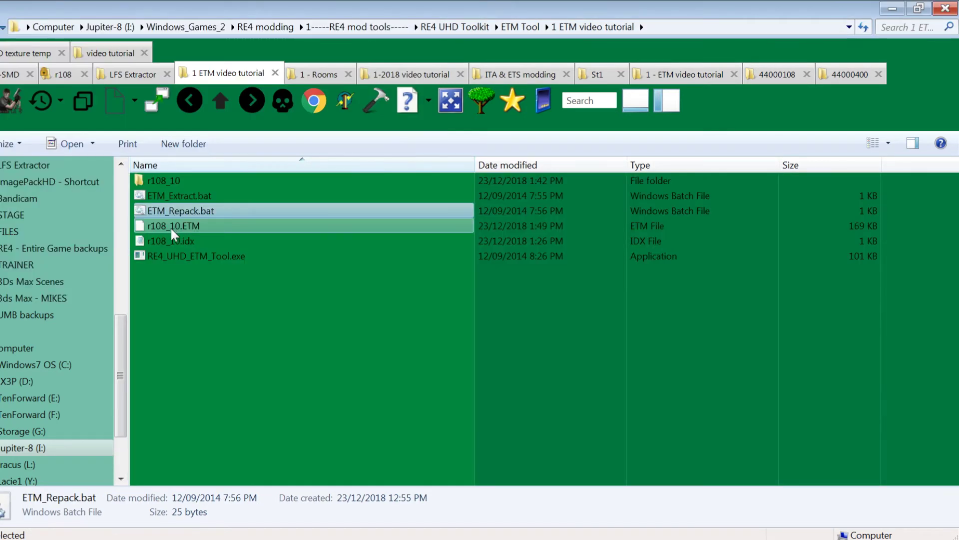
left_click(169, 227)
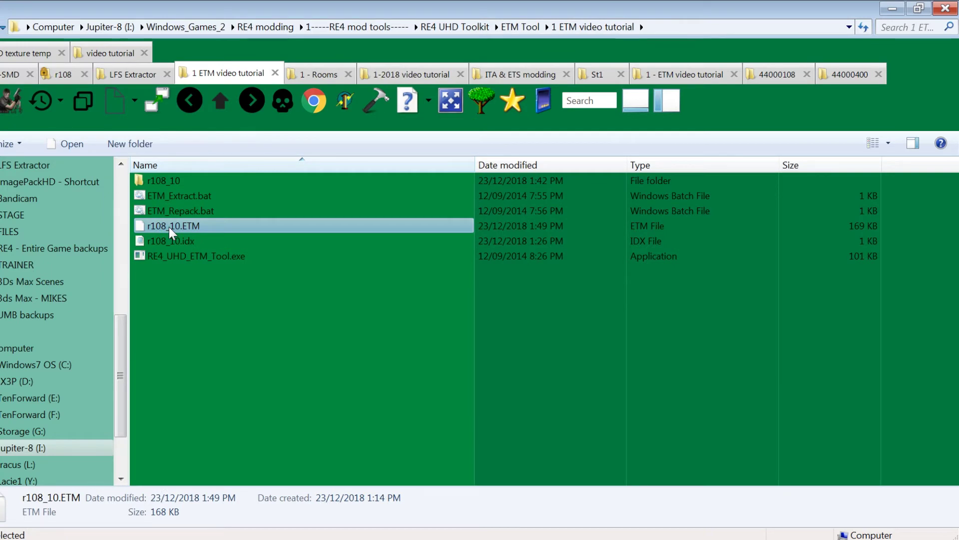
right_click(169, 227)
left_click(205, 469)
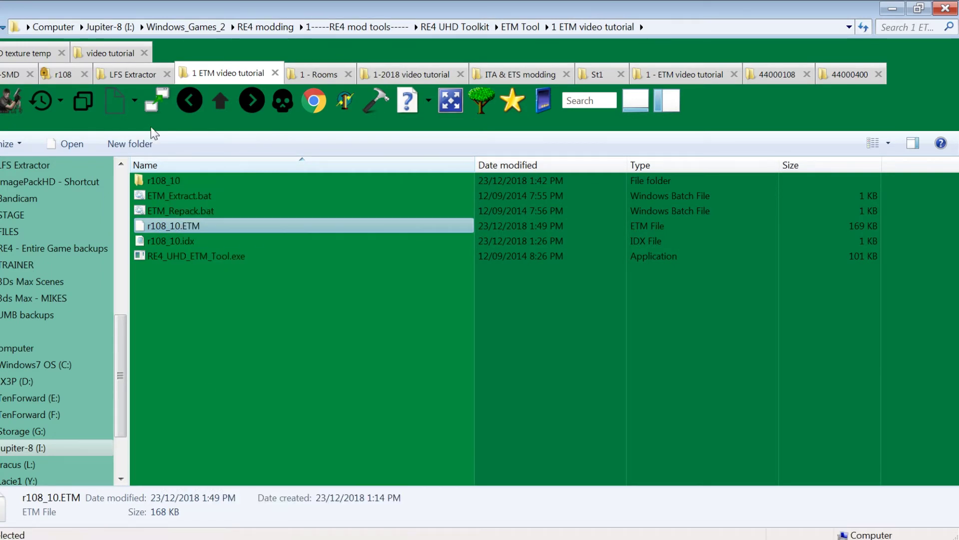
left_click(73, 83)
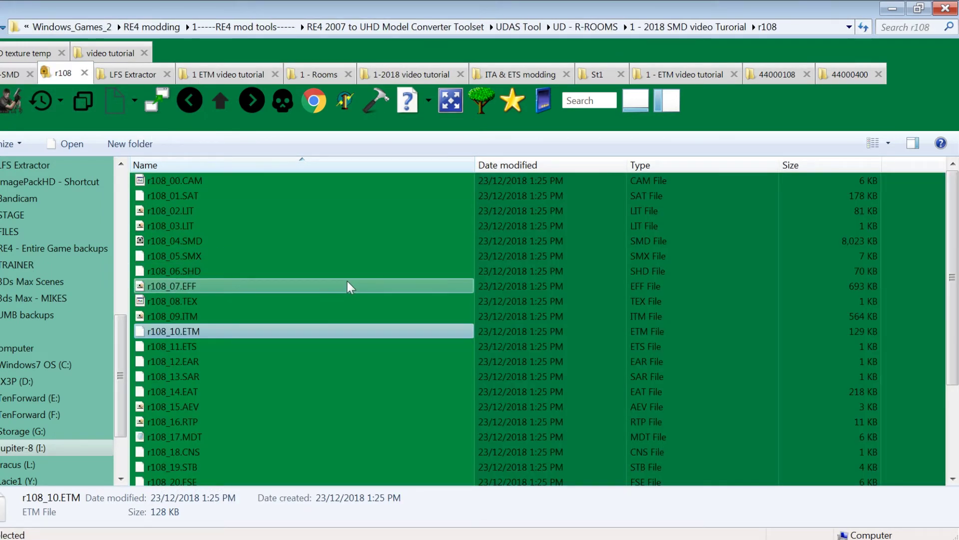
left_click(220, 100)
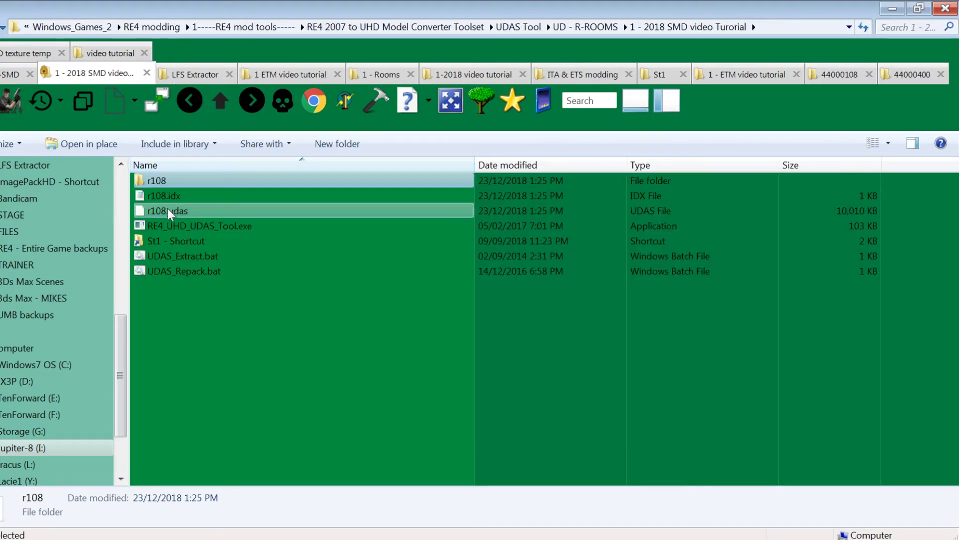
double_click(158, 181)
right_click(318, 237)
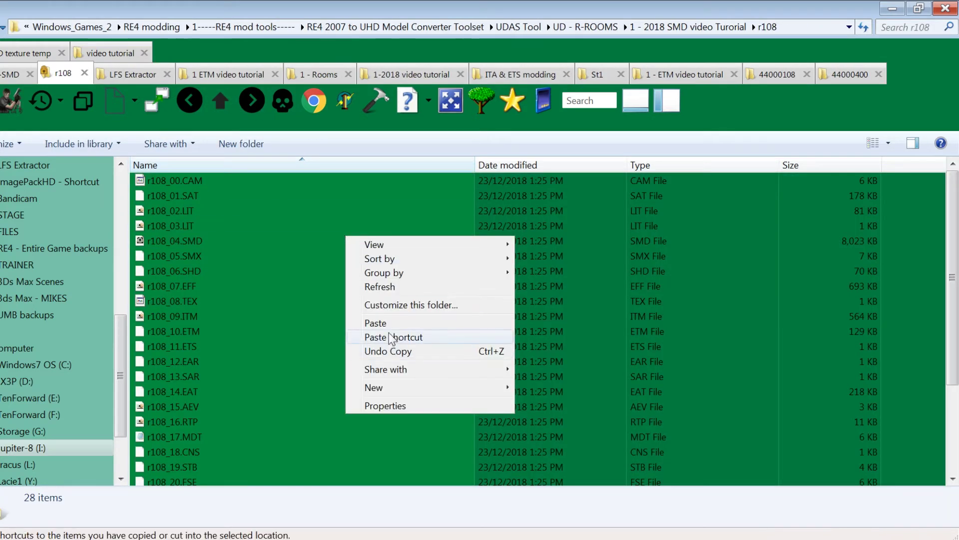
left_click(340, 320)
left_click(454, 198)
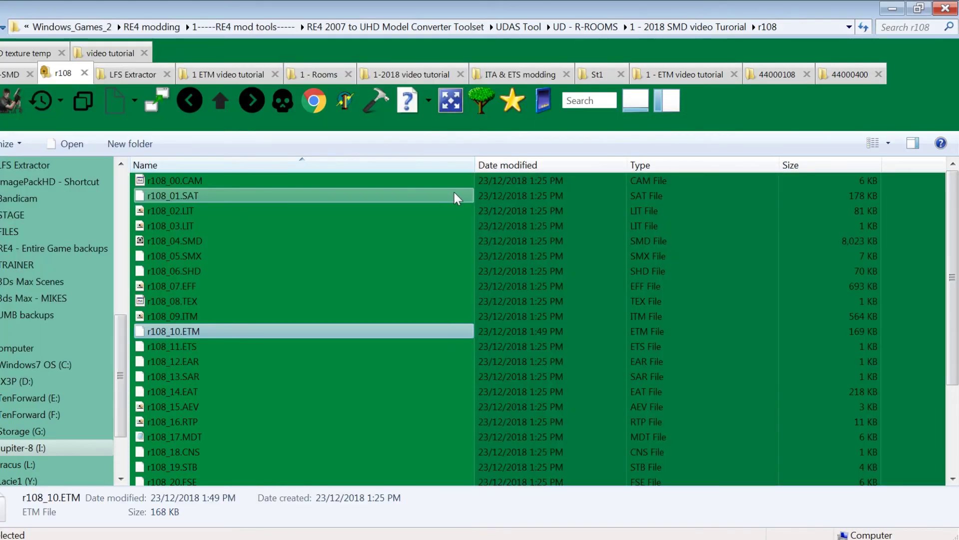
Step: Go up to the 1 - 2018 SMD video Turorial folder and run UDAS_Repack.bat to rebuild r108.udas
left_click(222, 104)
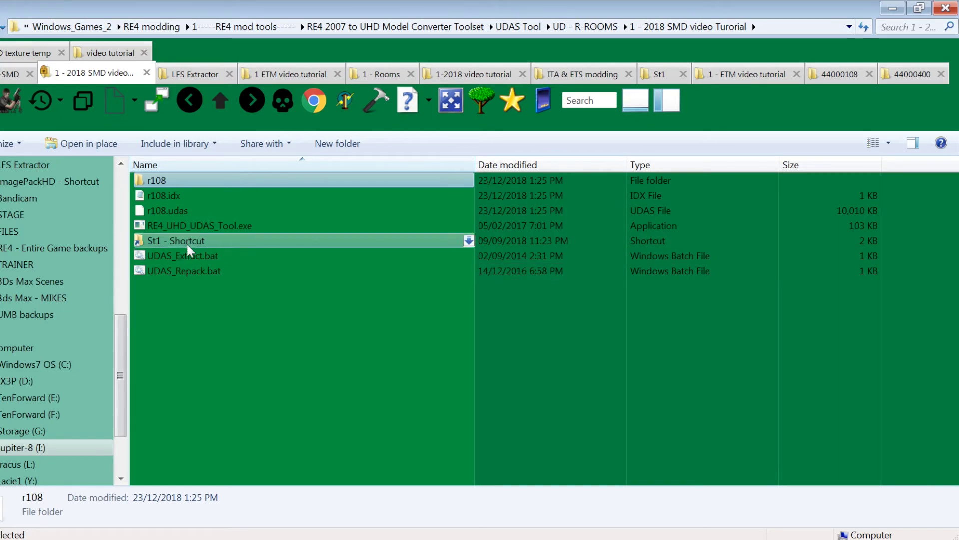
double_click(186, 271)
key("Return")
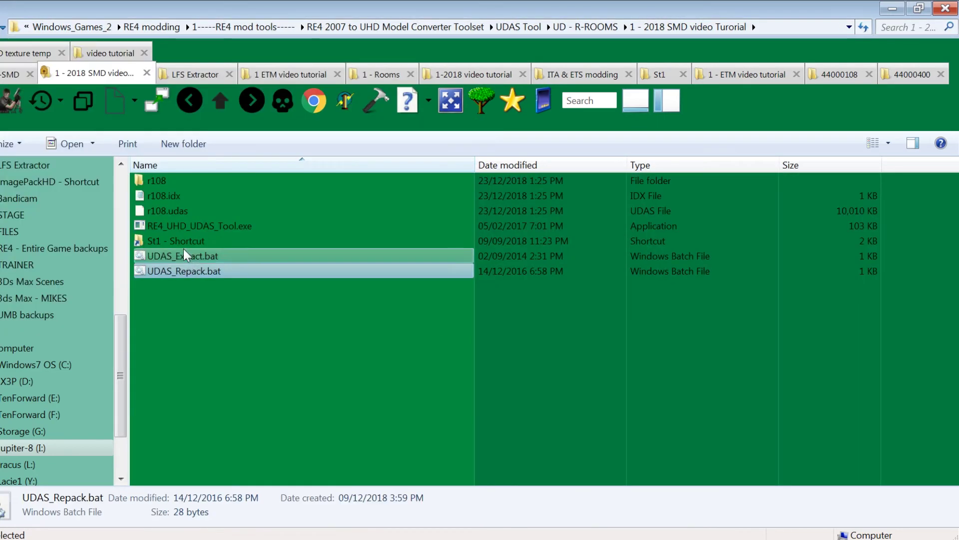
Step: Copy the rebuilt r108.udas into the game's BIO4\St1 folder
left_click(177, 215)
right_click(178, 215)
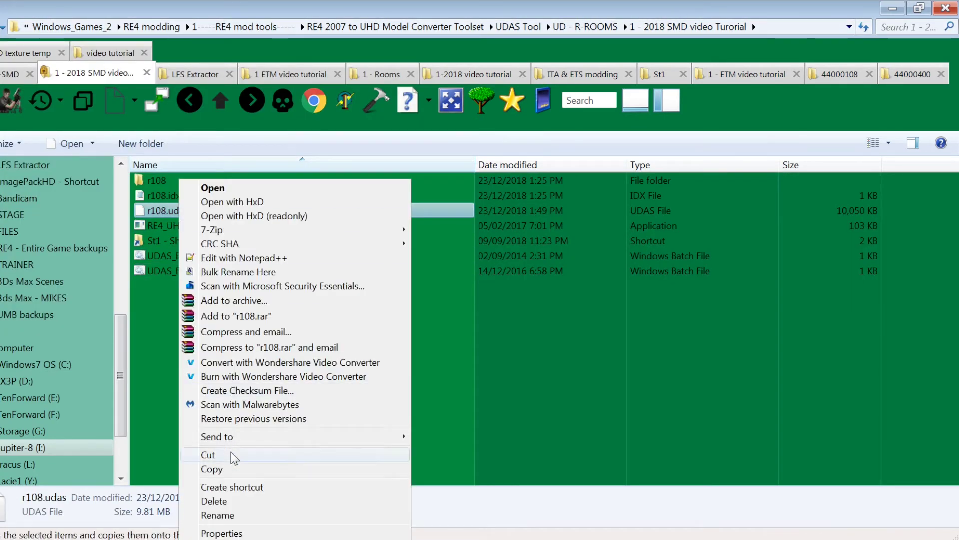
left_click(231, 472)
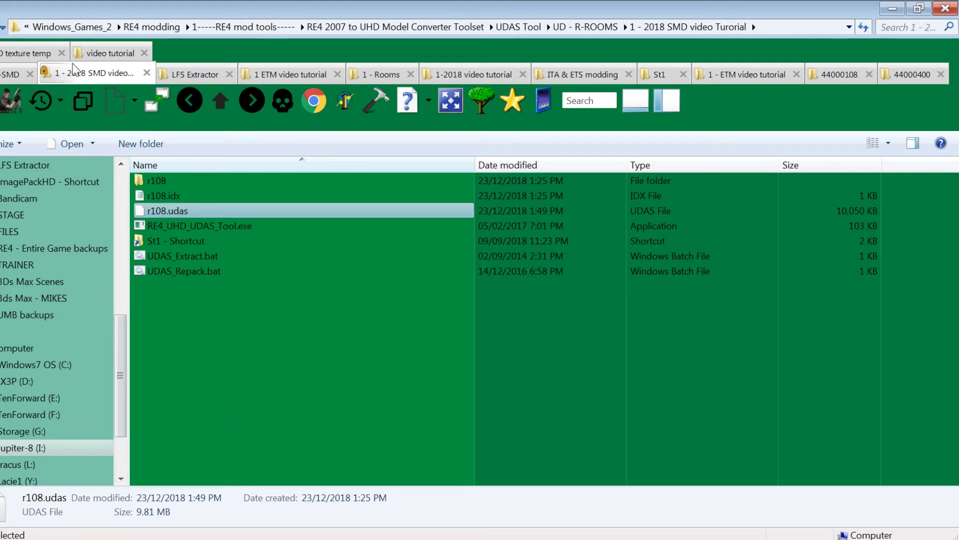
left_click(62, 53)
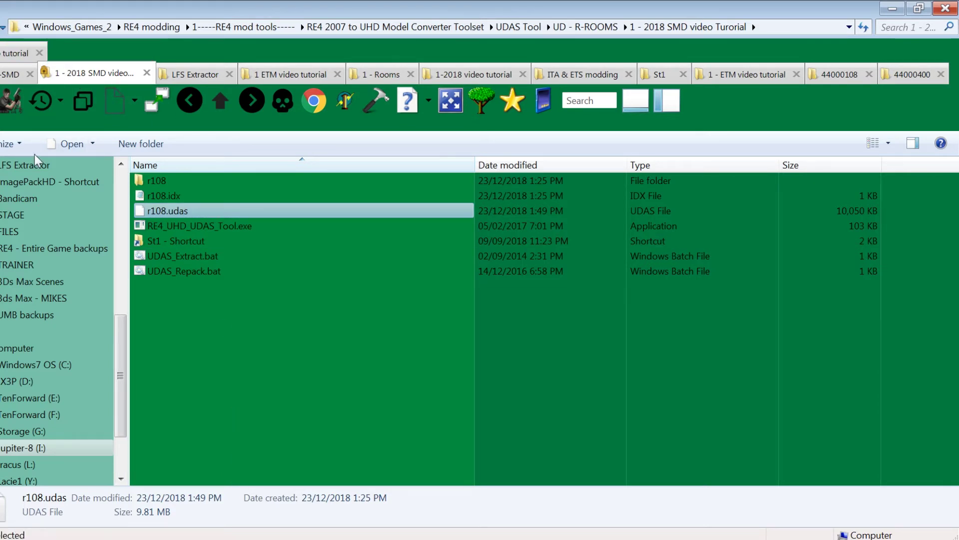
left_click(9, 109)
double_click(164, 211)
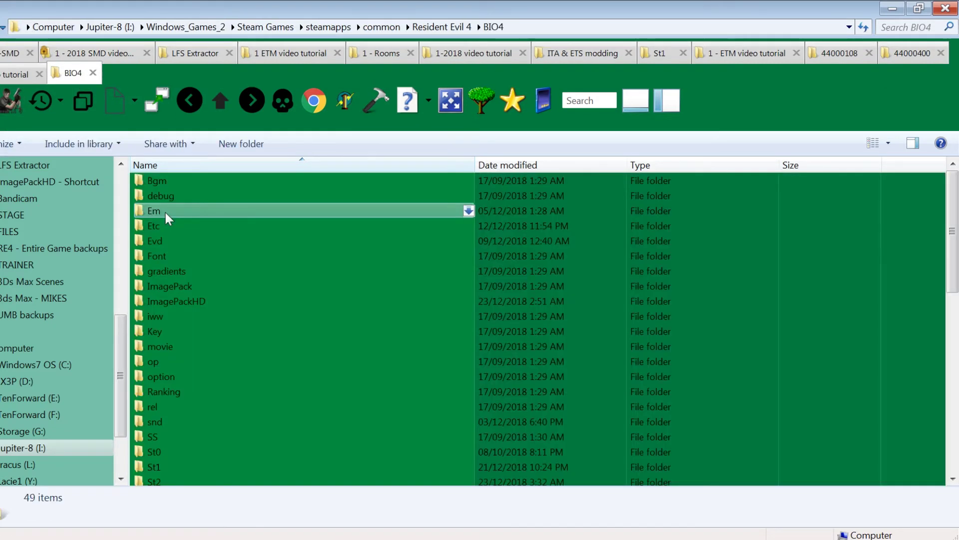
double_click(169, 464)
right_click(229, 286)
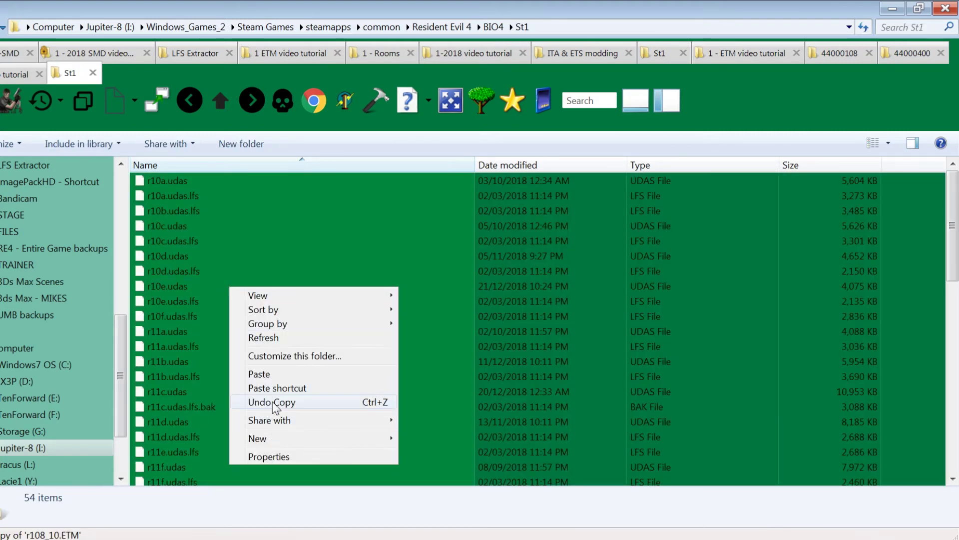
left_click(272, 374)
scroll(283, 375, "down", 1)
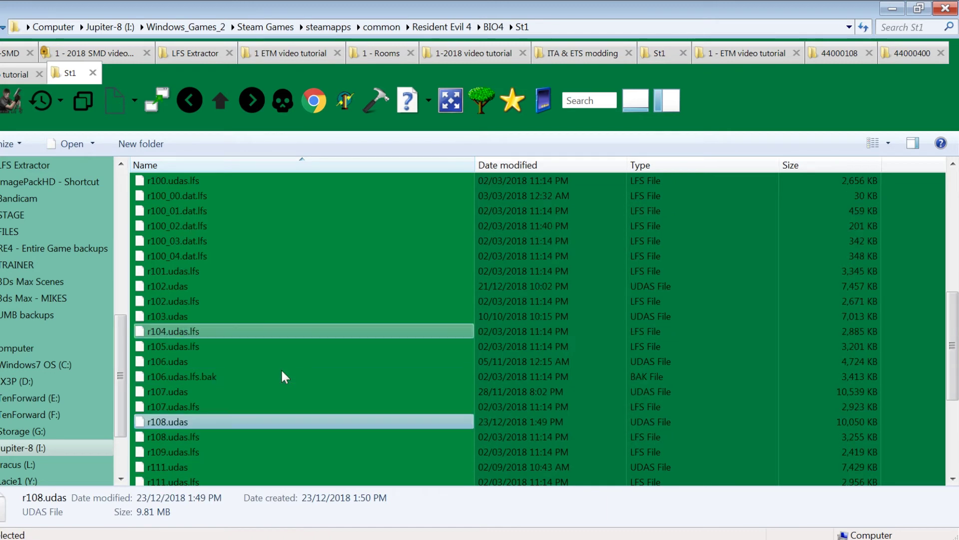
Step: Rename r108.udas.lfs in the St1 folder as r108.udas.lfs.bak and select r108.udas
left_click(202, 436)
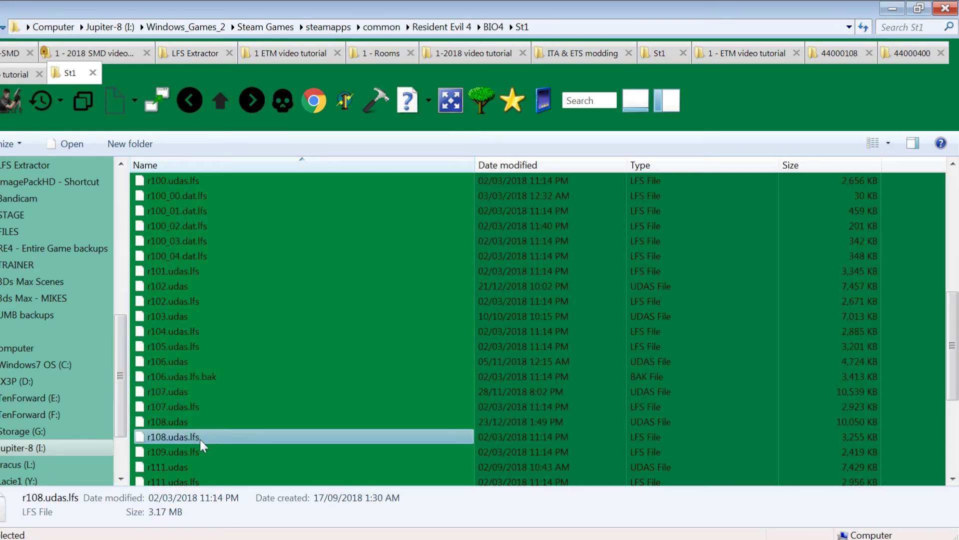
left_click(200, 437)
left_click(201, 437)
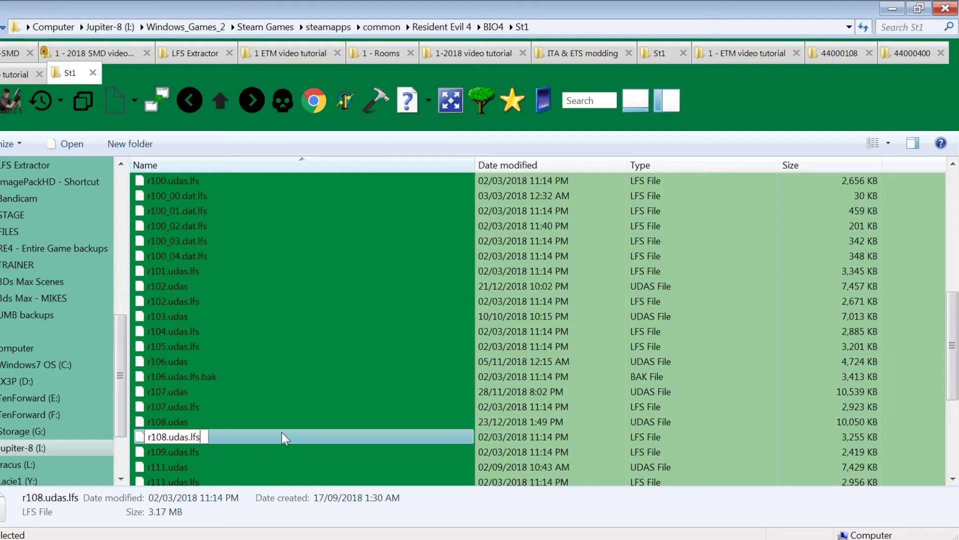
type(".bak")
key("Return")
key("Return")
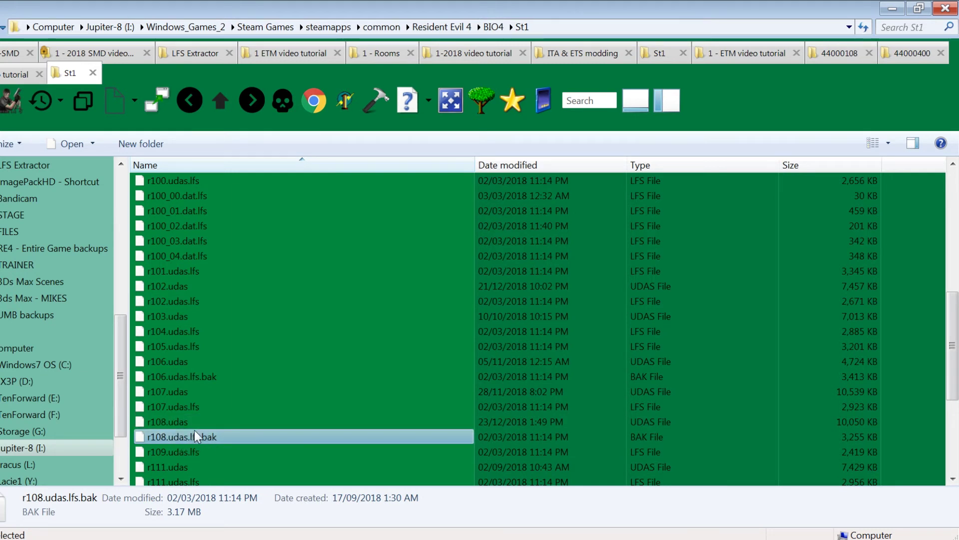
left_click(167, 421)
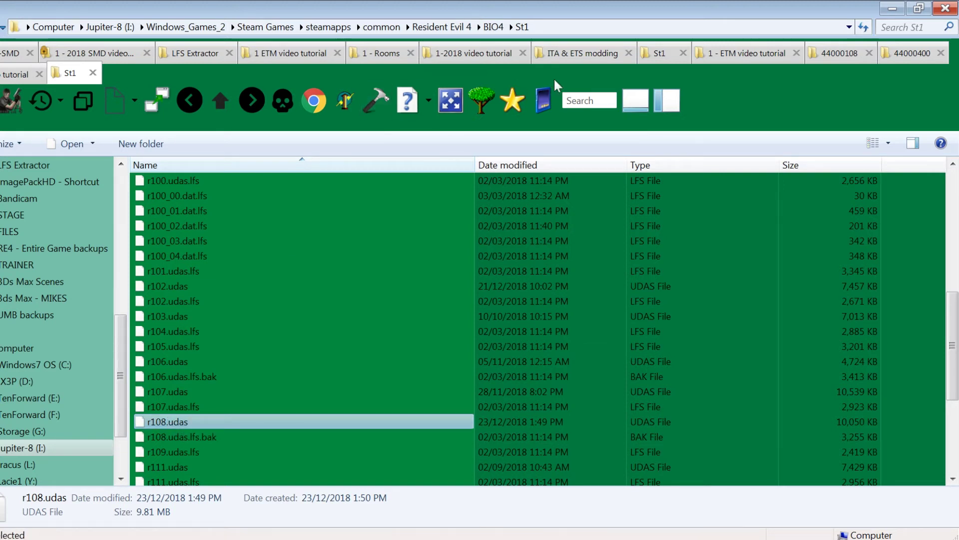
Step: Run repack-all.bat in the YZ2 Toolsets folder 1 - ETM video tutorial and copy the rebuilt 44000108.pack
left_click(840, 52)
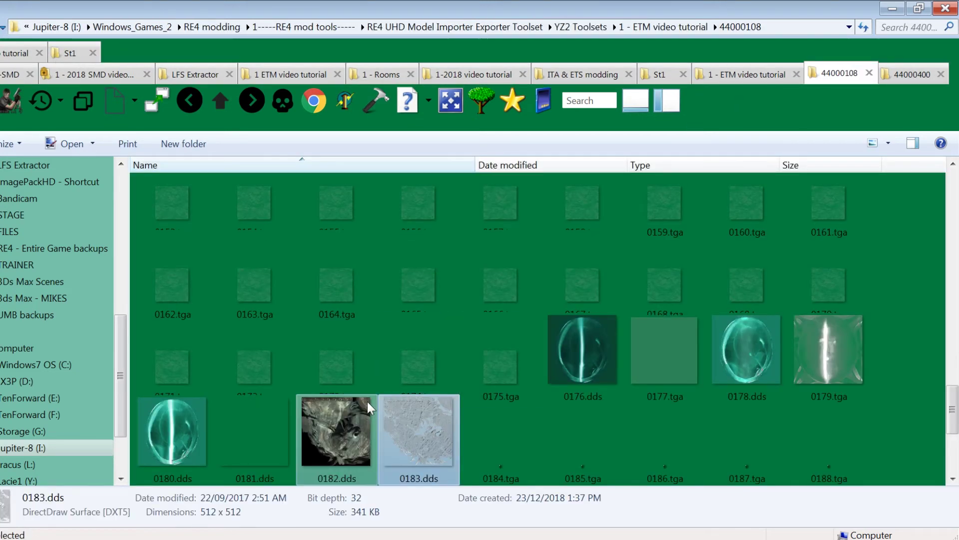
scroll(369, 407, "down", 2)
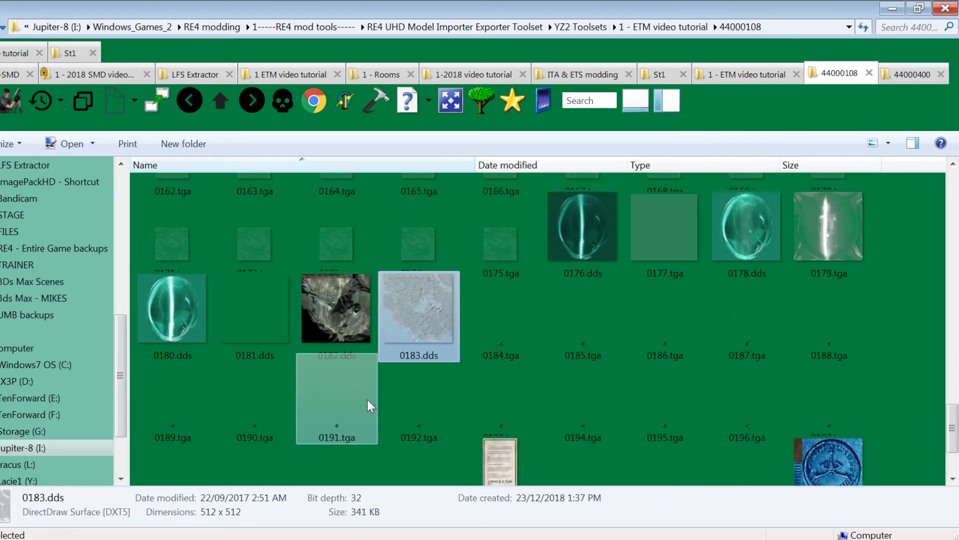
left_click(219, 99)
double_click(178, 213)
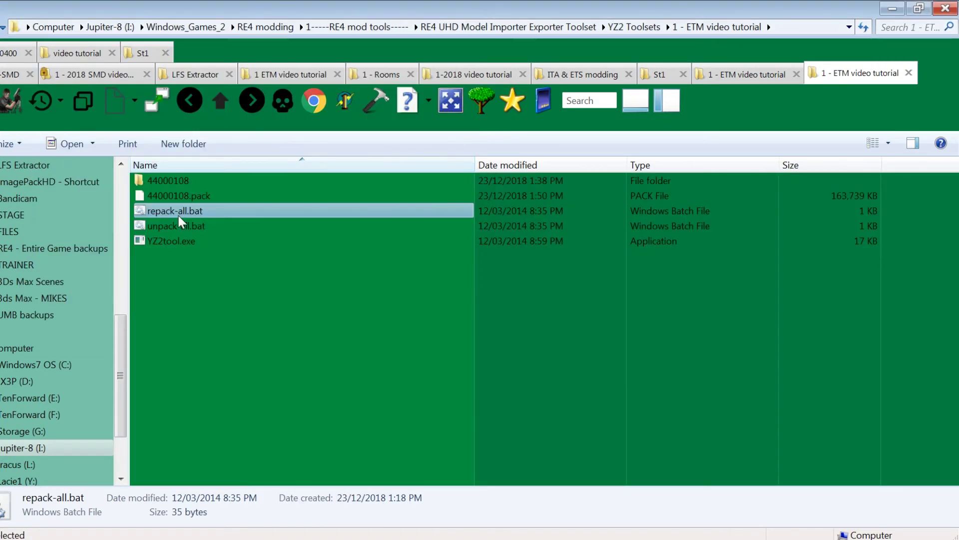
right_click(181, 195)
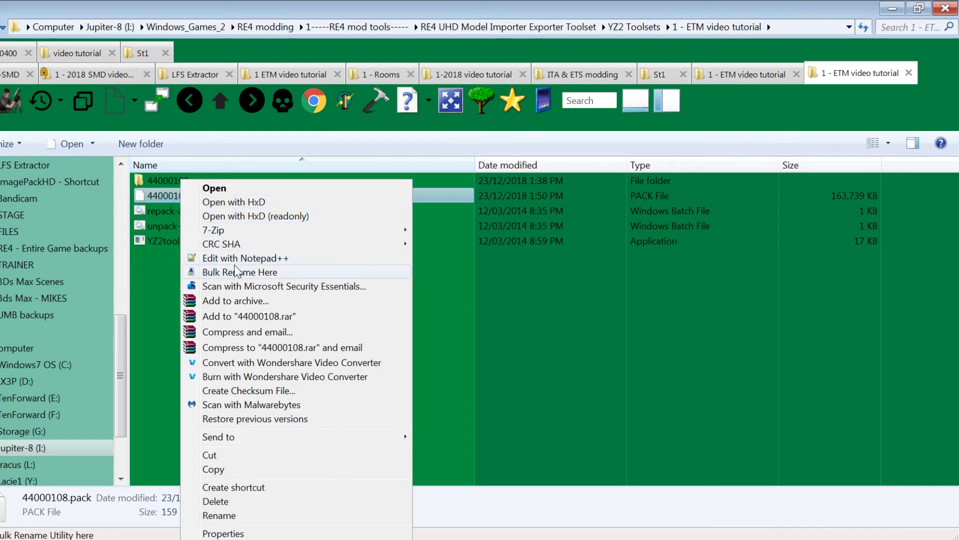
left_click(227, 469)
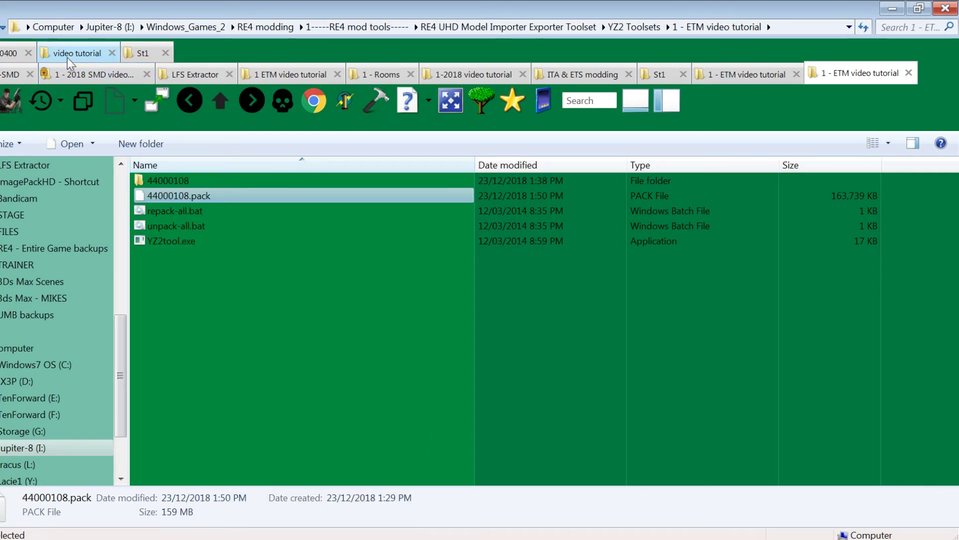
Step: Paste 44000108.pack into the game's BIO4\ImagePackHD folder, replacing the existing file
double_click(143, 52)
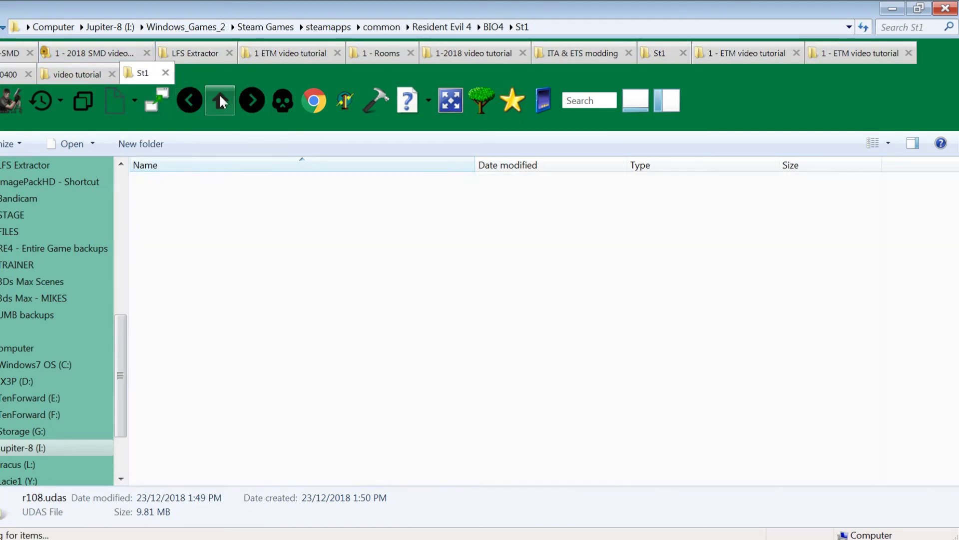
double_click(178, 300)
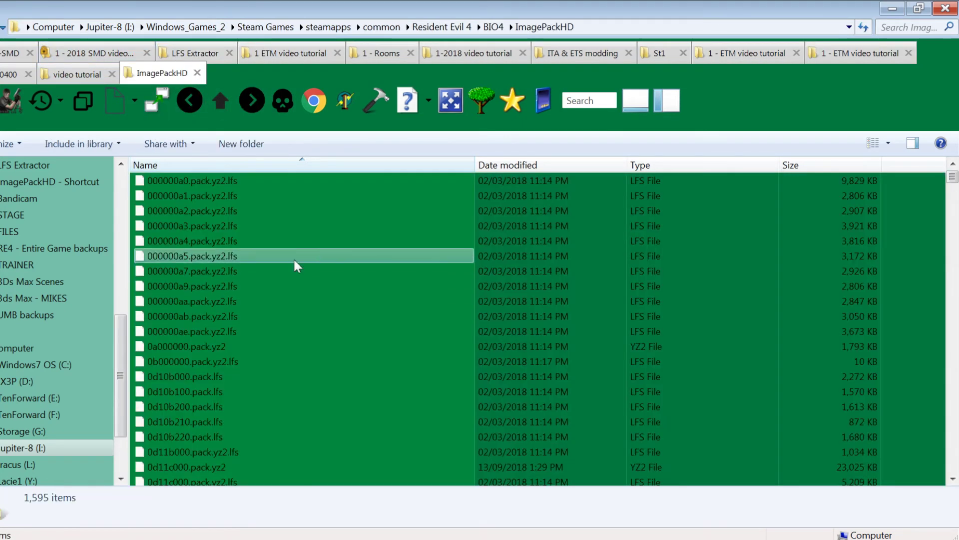
right_click(317, 255)
left_click(346, 341)
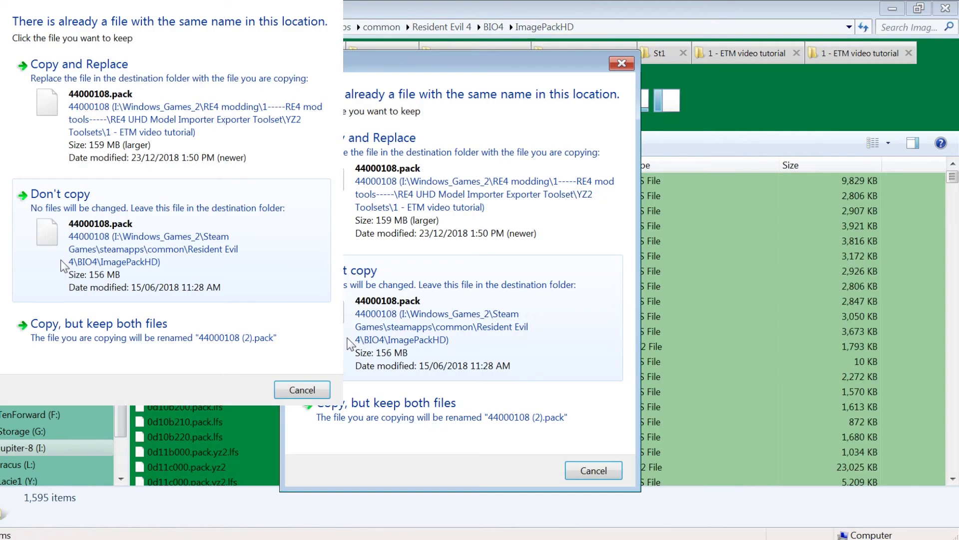
left_click(406, 232)
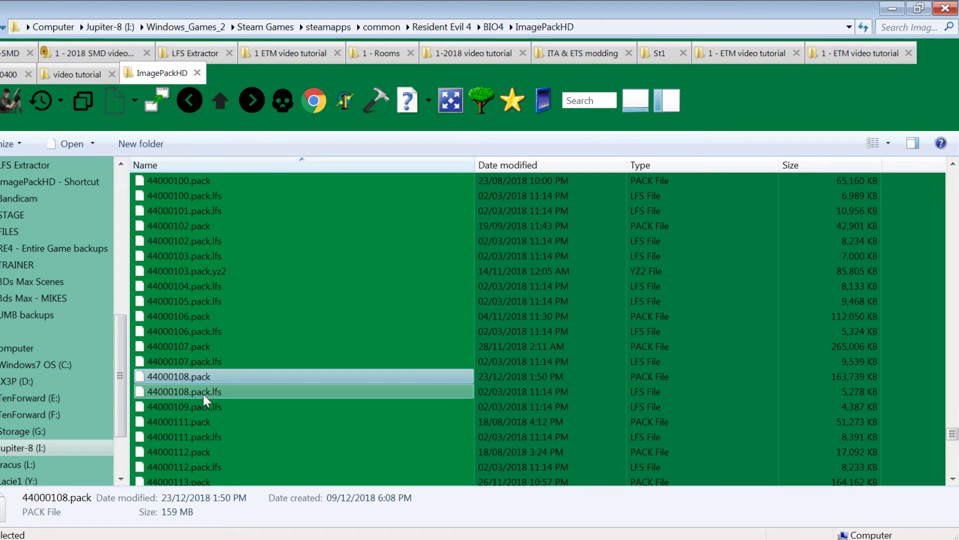
Step: Rename 44000108.pack.lfs in ImagePackHD as 44000108.pack.lfs.bak and select 44000108.pack
left_click(217, 391)
left_click(219, 391)
left_click(225, 394)
type(".bak")
key("Return")
key("Return")
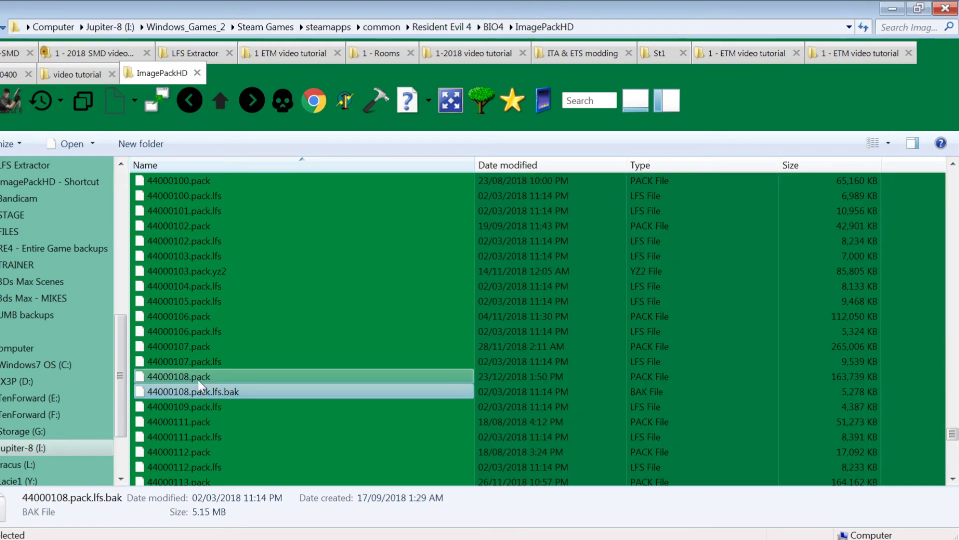
left_click(198, 380)
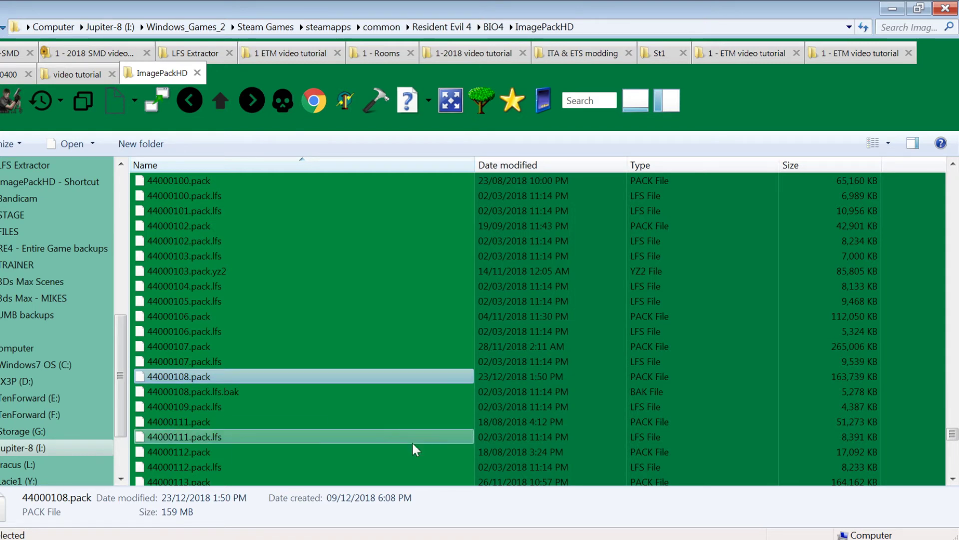
Step: Switch to the Resident Evil 4 UHD Ultimate Trainer and enable its stage swap for r108:S: Village Graveyard
left_click(567, 539)
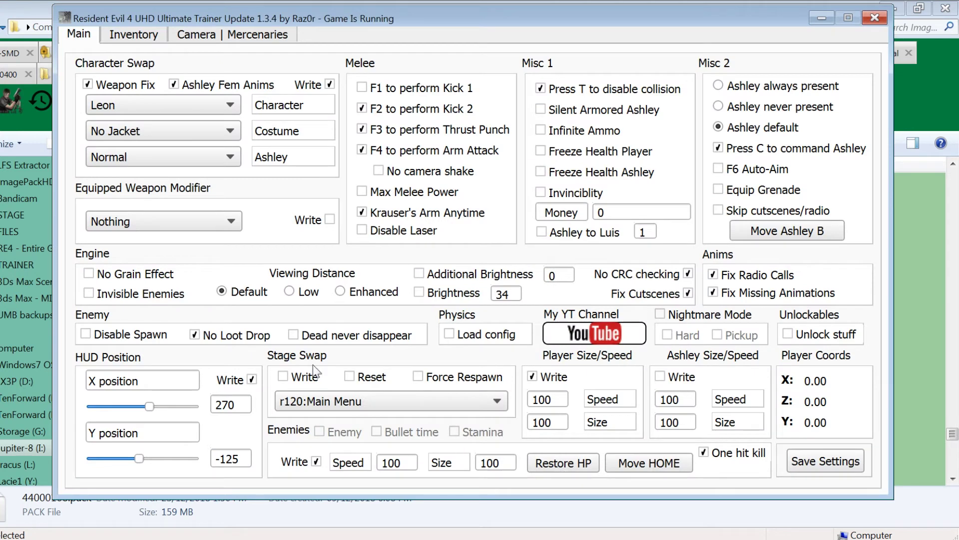
left_click(283, 377)
double_click(305, 403)
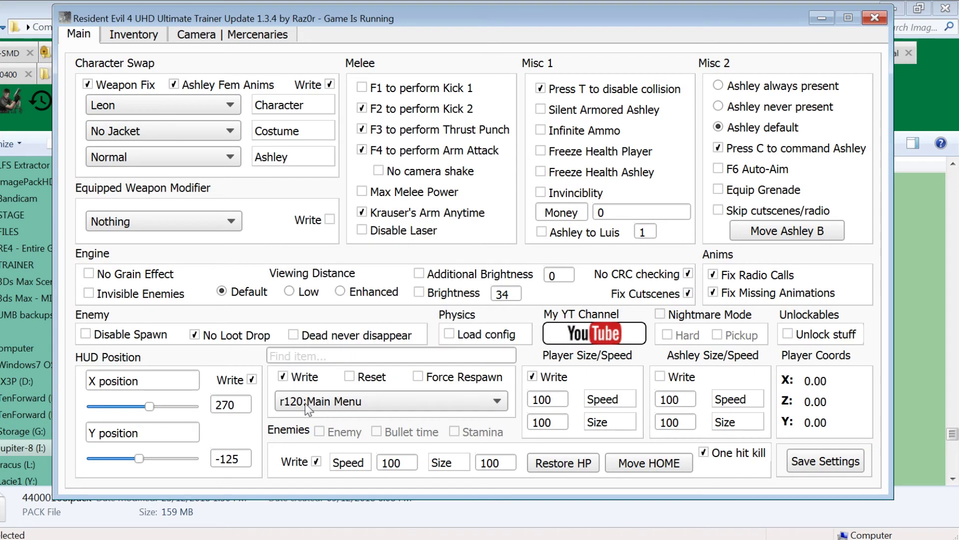
left_click(307, 355)
type("108")
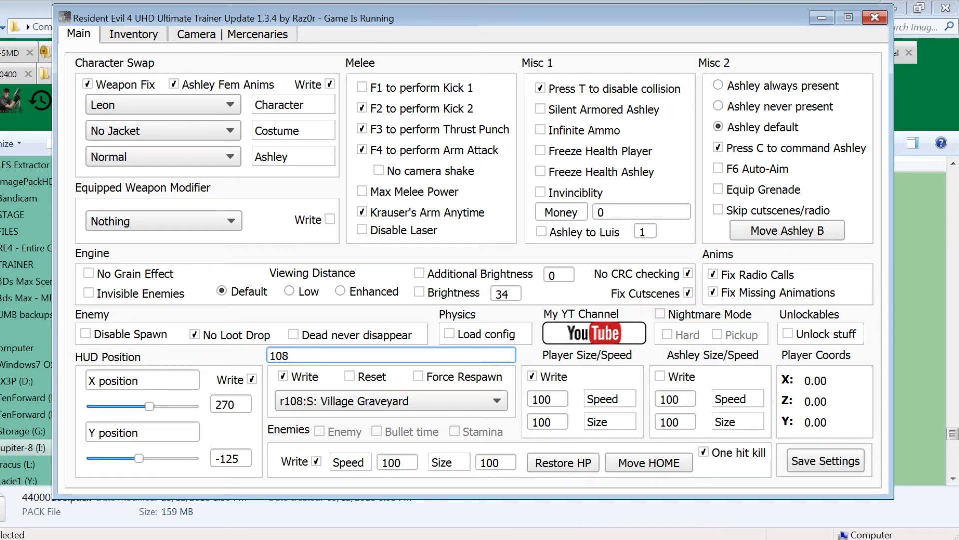
Step: Switch to Resident Evil 4, load a saved game and walk through the r108 stage to inspect the modded objects
key("alt+Tab")
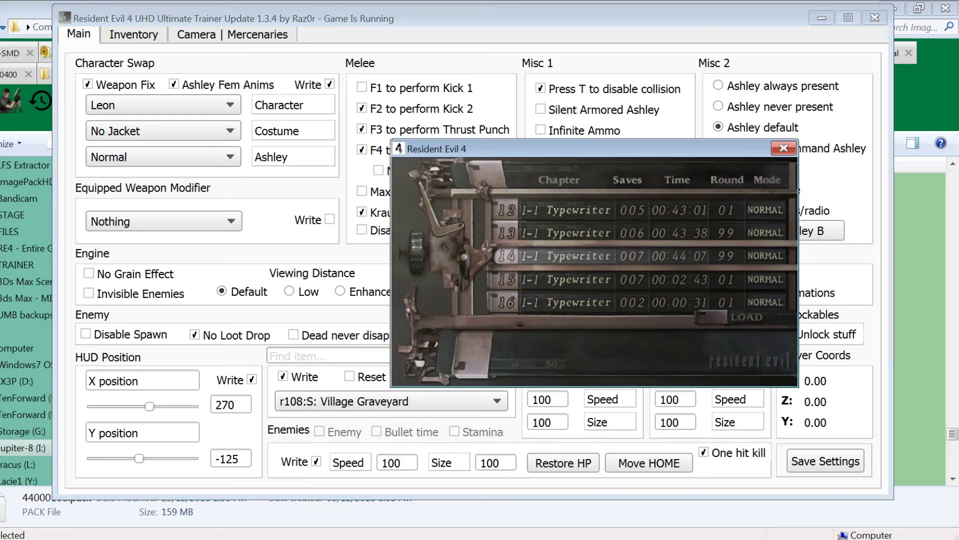
key("Return")
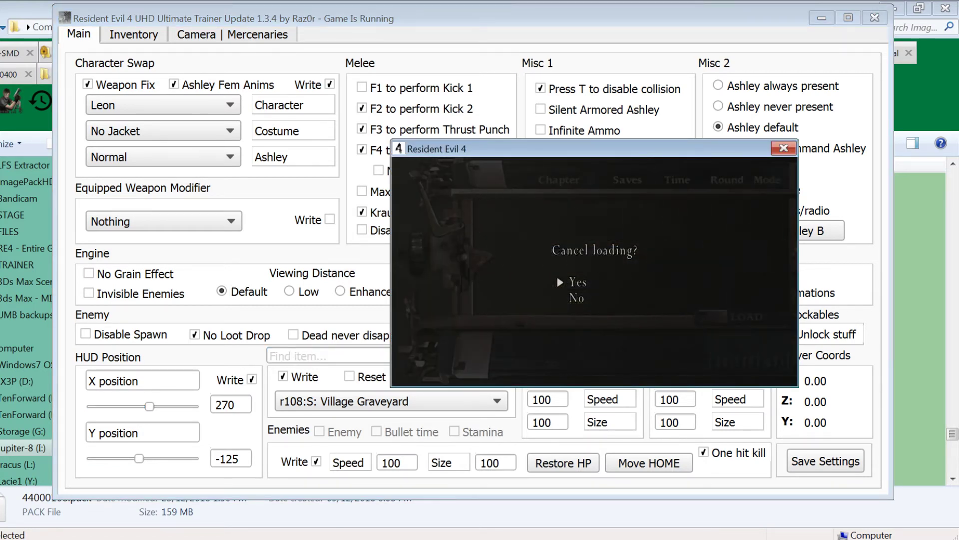
key("Return")
key("Return")
key("Left")
key("Return")
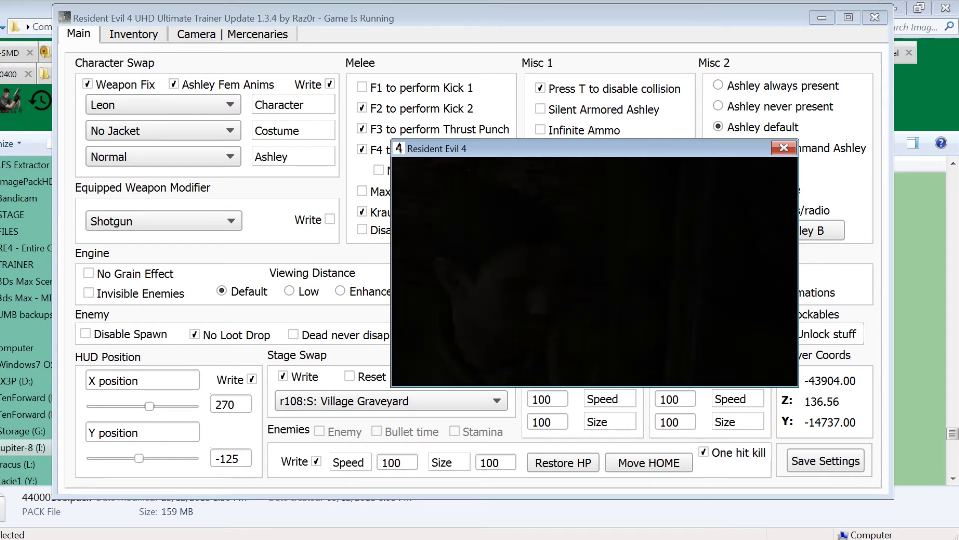
key("w")
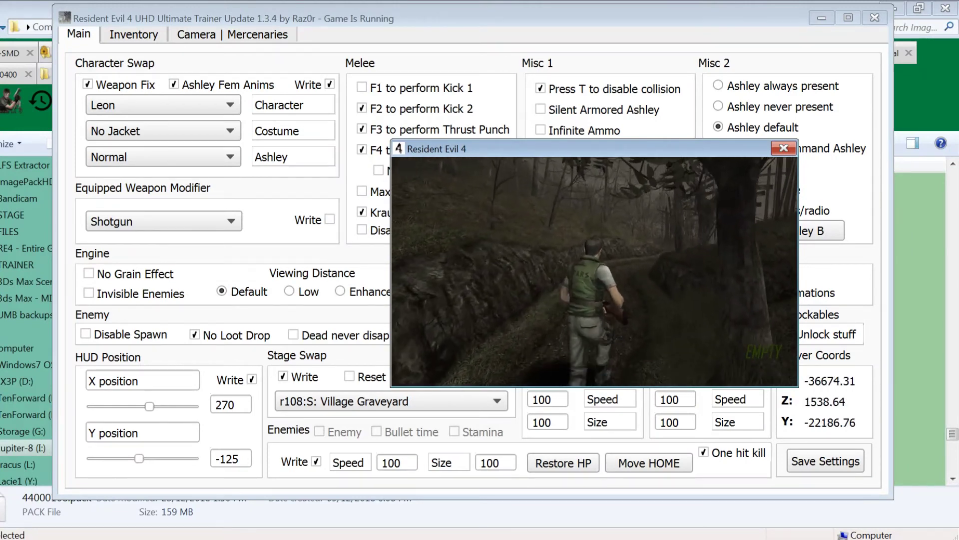
key("Escape")
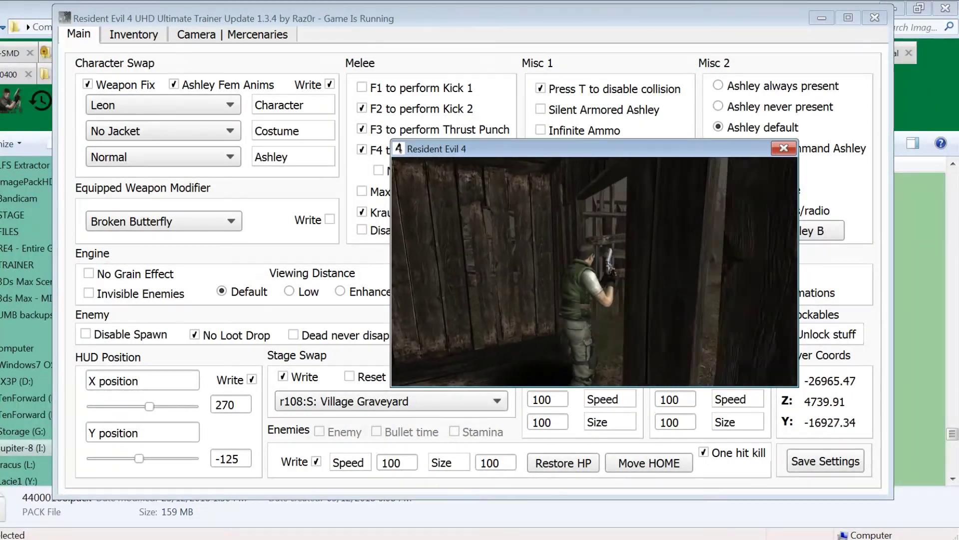
Step: Clear the model viewer, file manager, trainer and 3D modelling windows away from the desktop to reach the game window
key("alt+Tab")
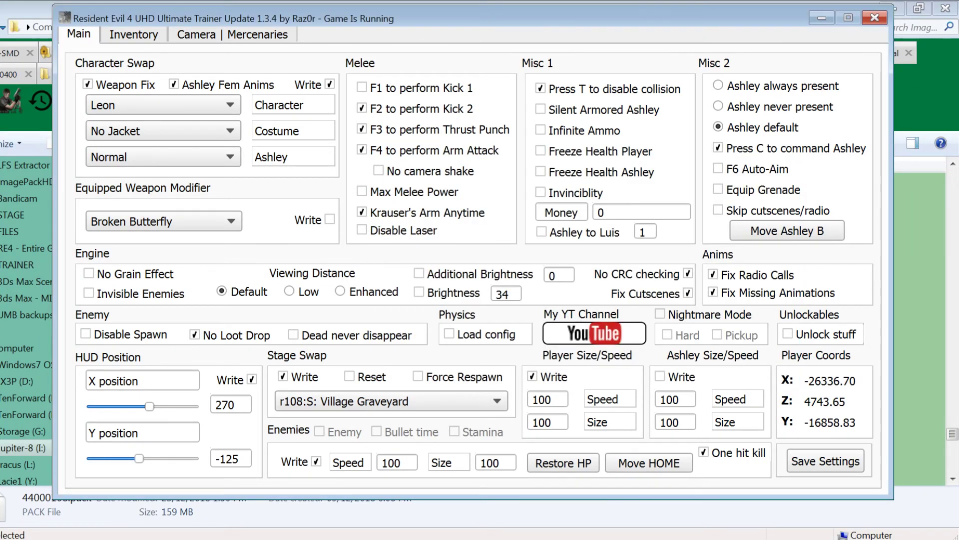
key("alt+Tab")
key("alt+Tab")
key("alt+Tab")
key("alt+Tab")
key("alt+Tab")
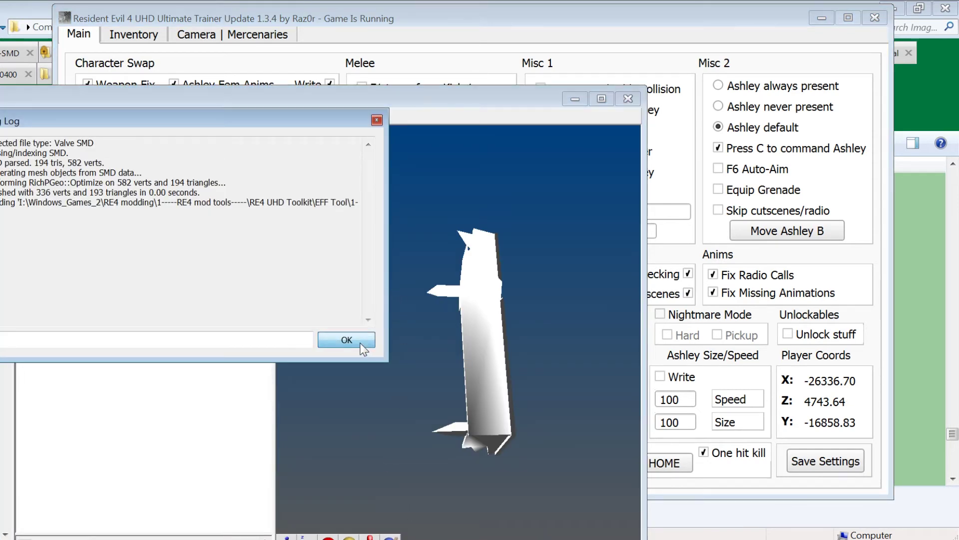
left_click(636, 104)
left_click(902, 182)
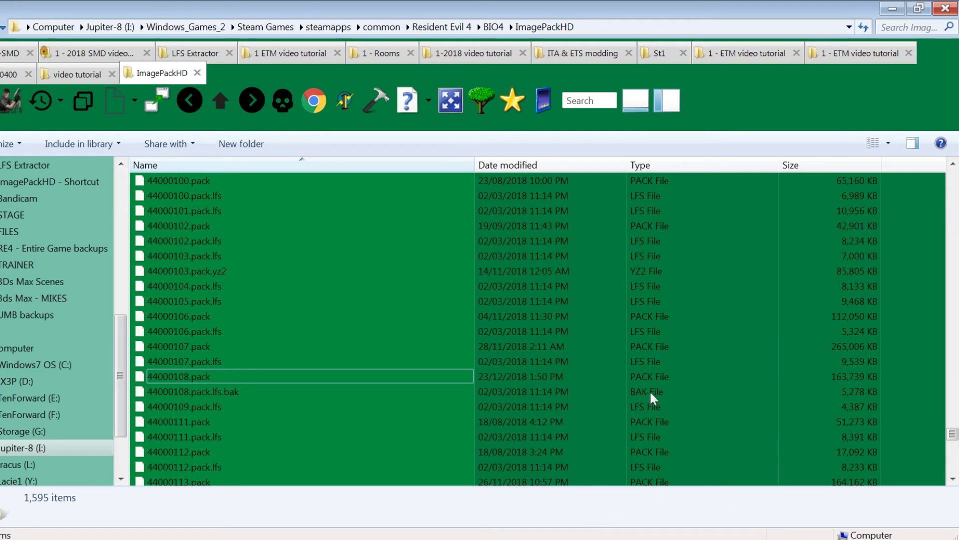
left_click(892, 8)
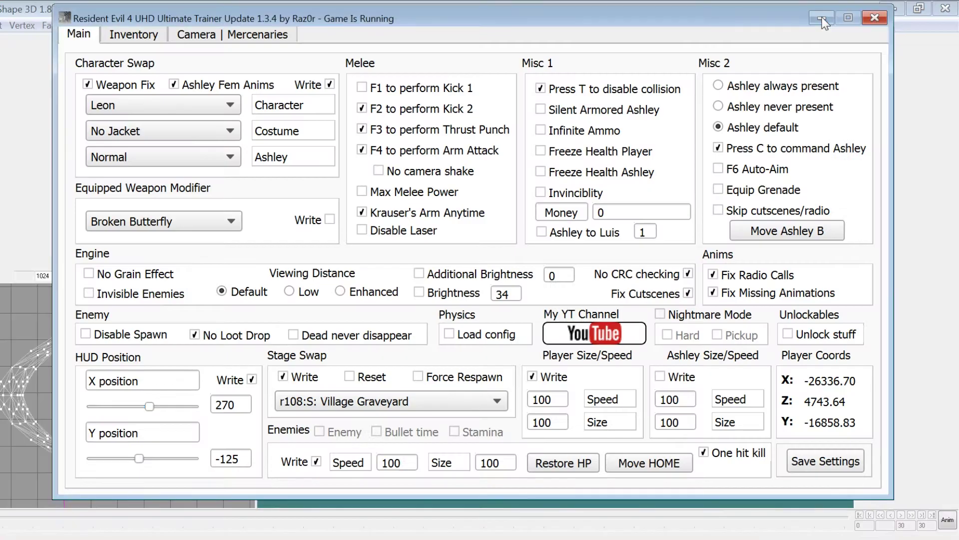
left_click(822, 19)
key("alt+Tab")
left_click(889, 8)
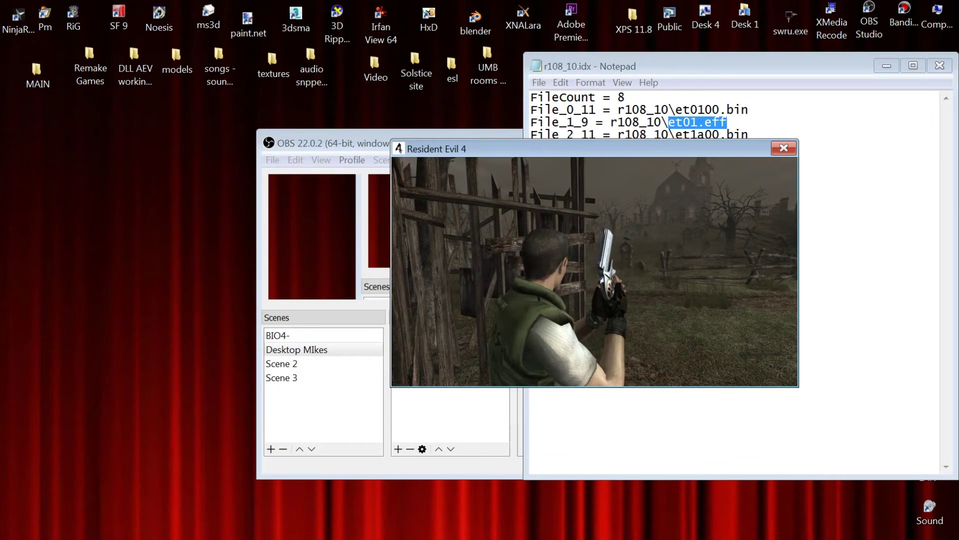
Step: Close the Resident Evil 4 game window and return to the file manager
key("Escape")
left_click(784, 148)
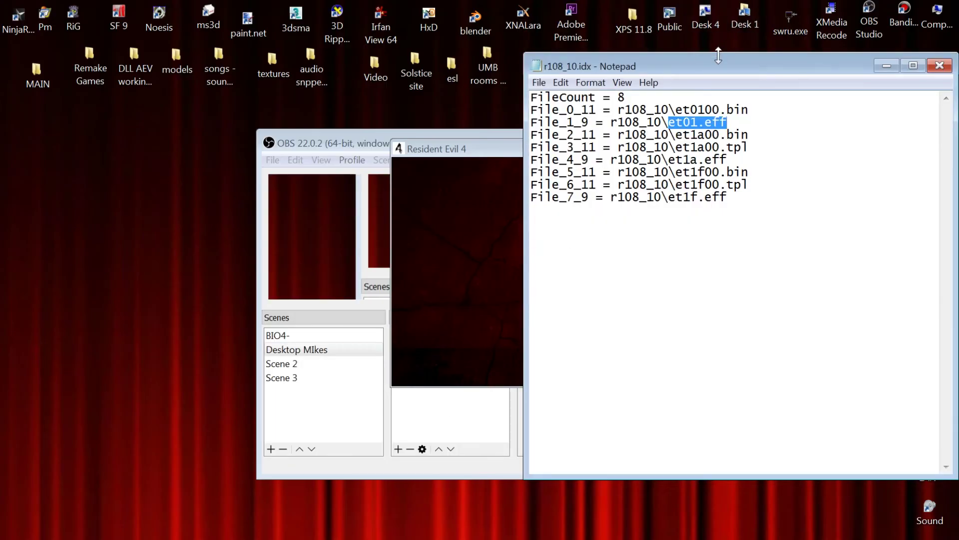
left_click_drag(720, 57, 466, 57)
left_click(433, 202)
left_click_drag(494, 203, 395, 154)
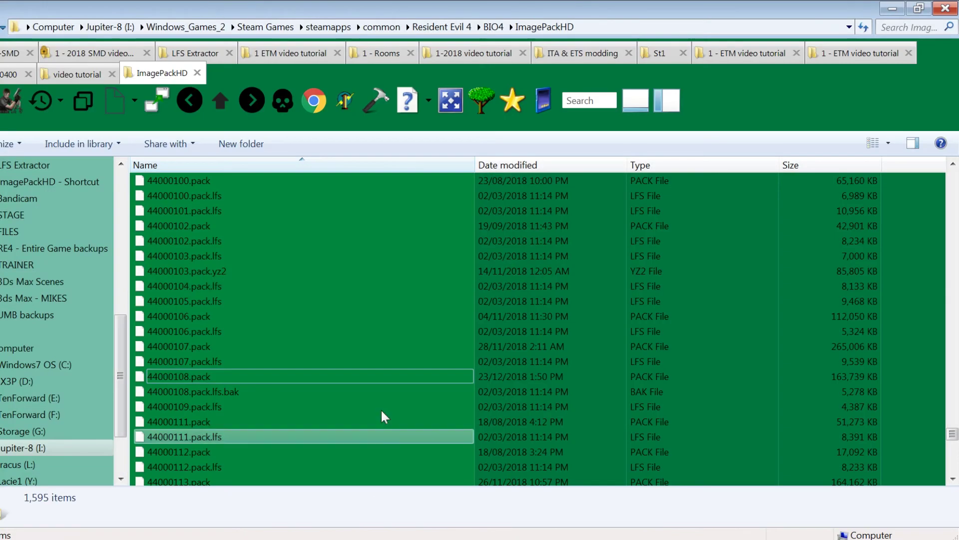
Step: Review the files in the r108_10 folder of 1 ETM video tutorial and go back up one level
left_click(280, 50)
double_click(188, 179)
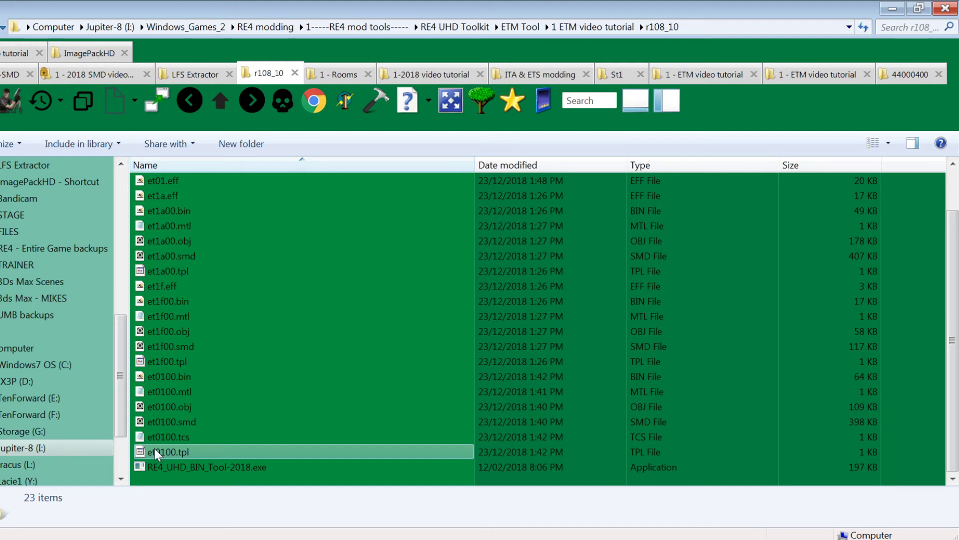
left_click(225, 97)
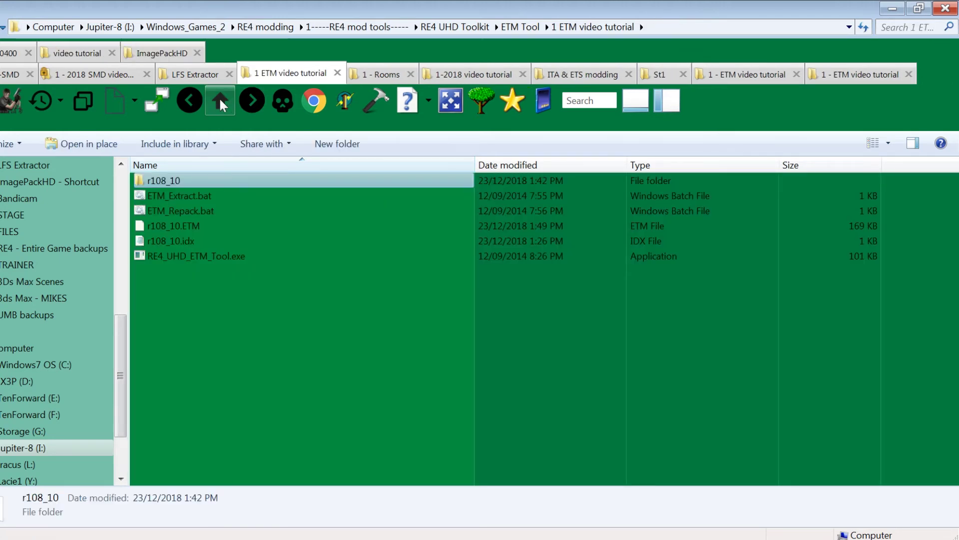
Step: Examine the master ETM's effect files in ETM Tool\1- UMB\etm-MASTER\MASTER ETM FILE\0000
left_click(220, 99)
double_click(182, 224)
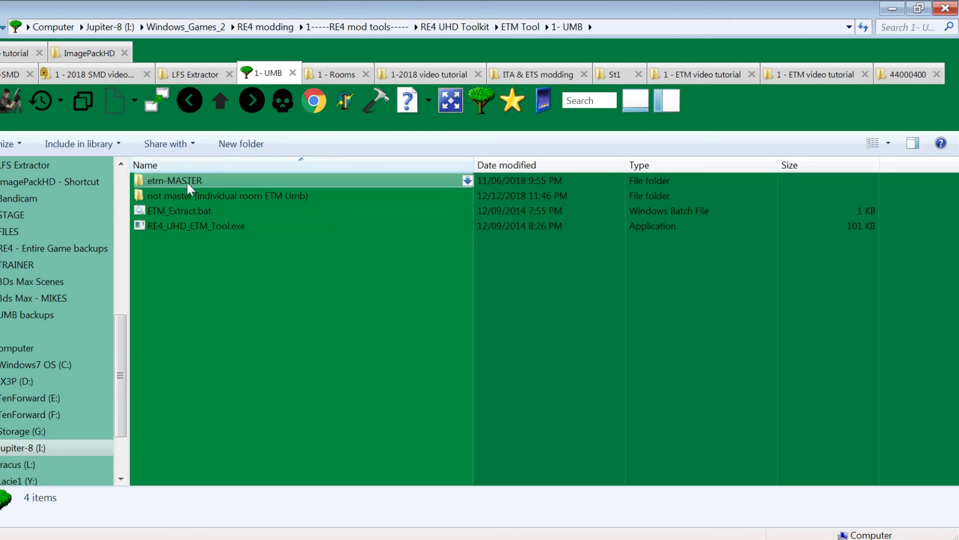
double_click(187, 180)
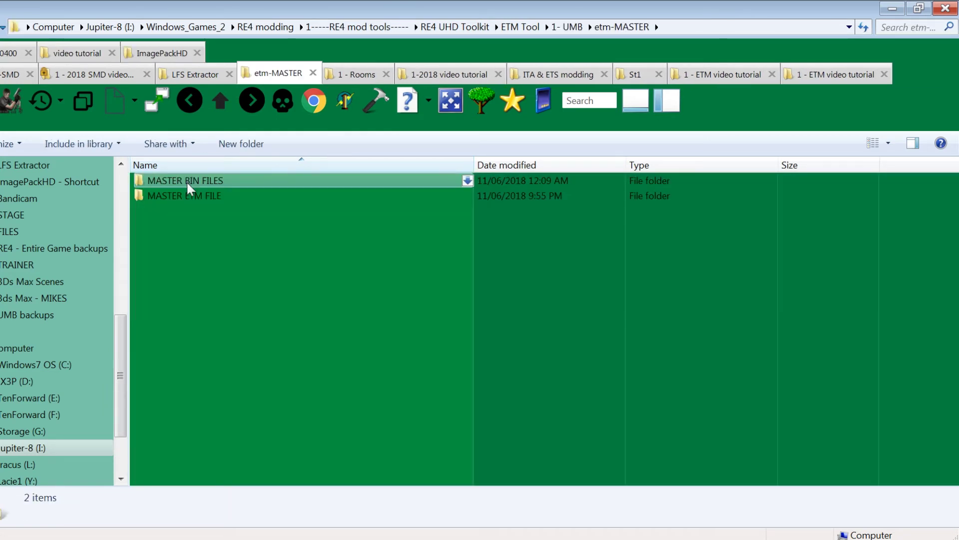
double_click(187, 193)
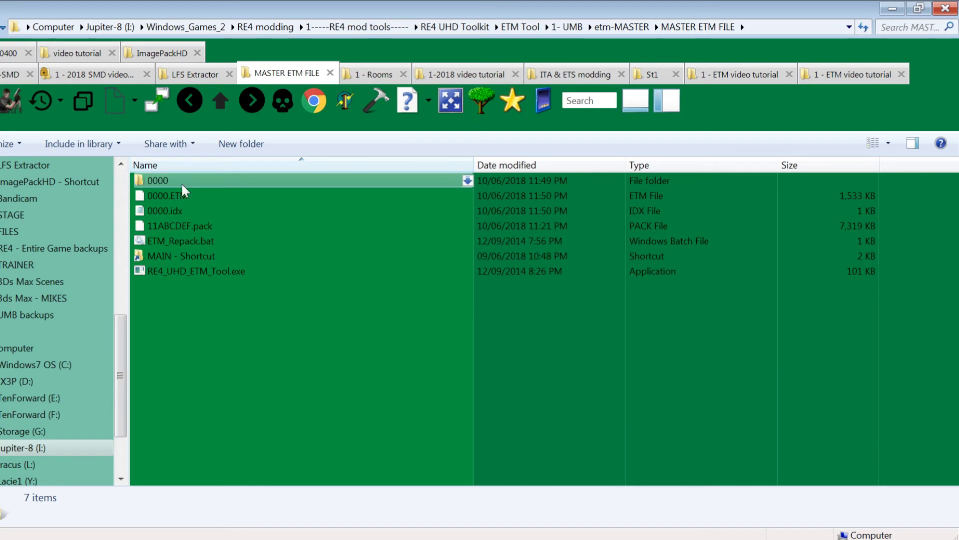
double_click(182, 183)
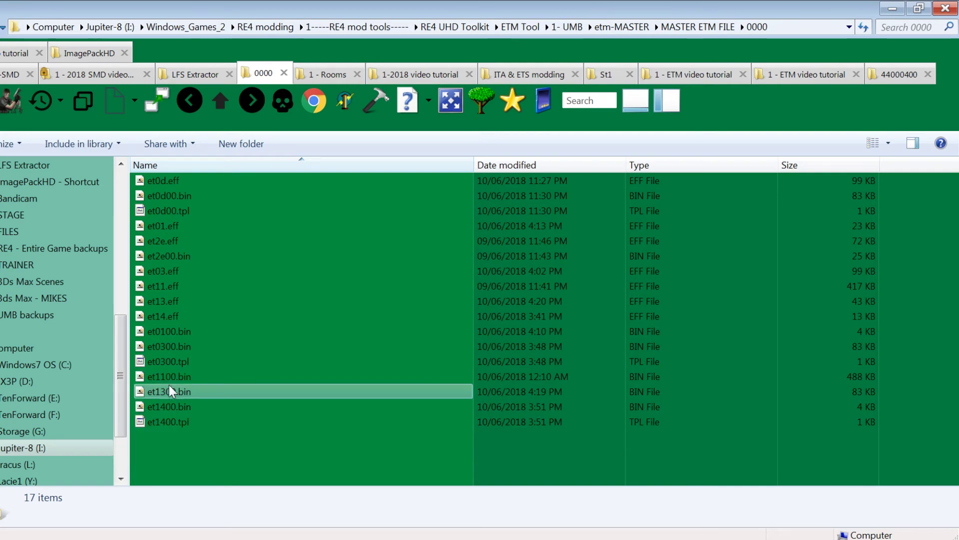
Step: Go back up to the ETM Tool folder and look through its room folders and tools
left_click(219, 101)
left_click(219, 100)
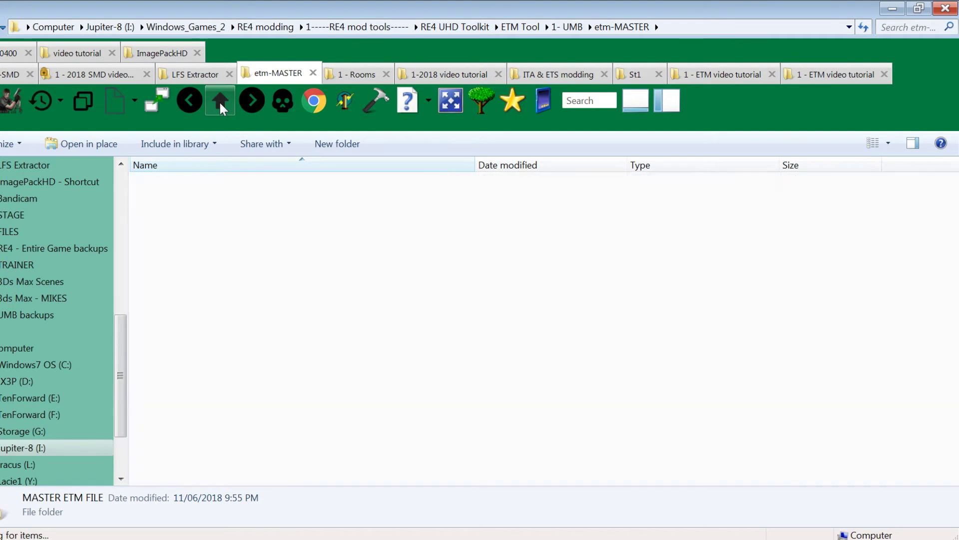
left_click(219, 100)
left_click(219, 101)
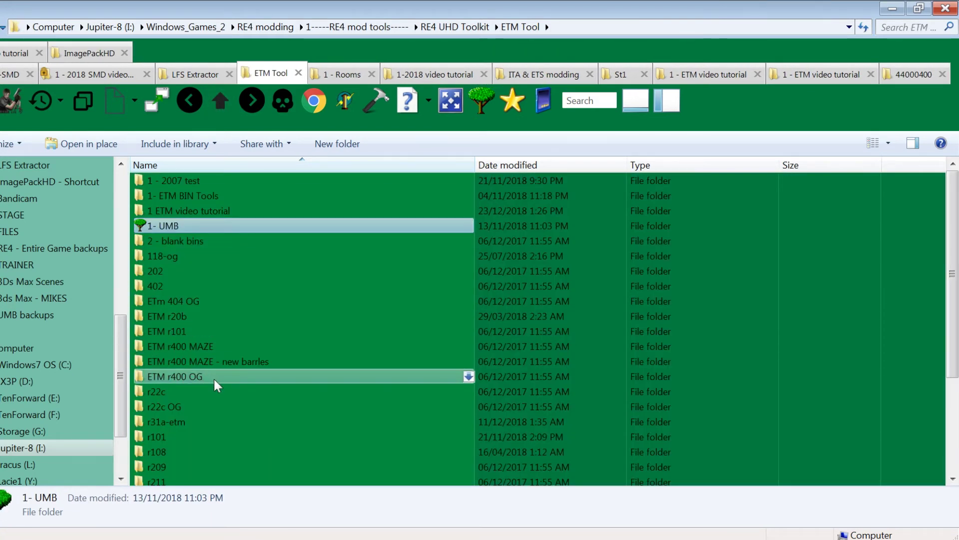
scroll(213, 374, "down", 3)
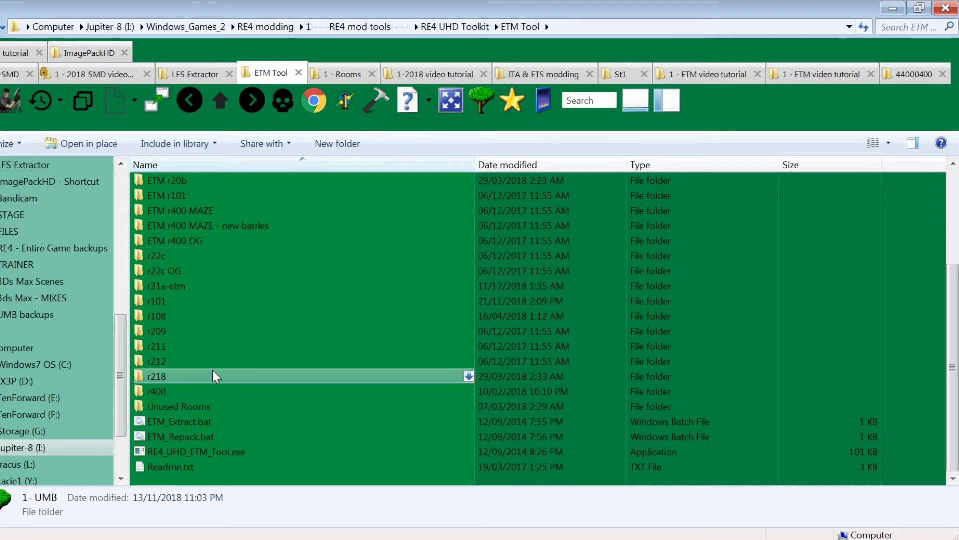
Step: Review the effect files in ETM Tool\r101\r101_10 and go back up to the ETM Tool folder
double_click(167, 301)
double_click(170, 180)
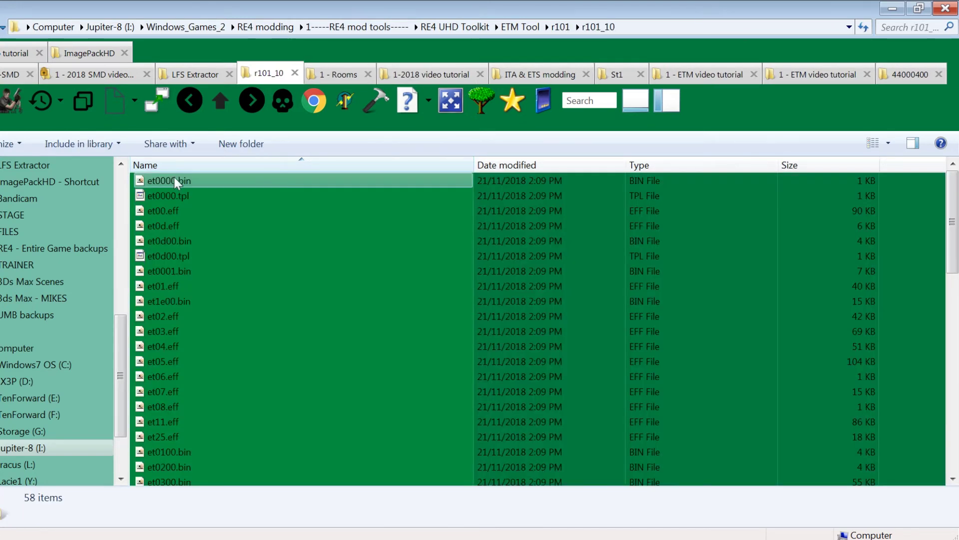
scroll(215, 301, "down", 12)
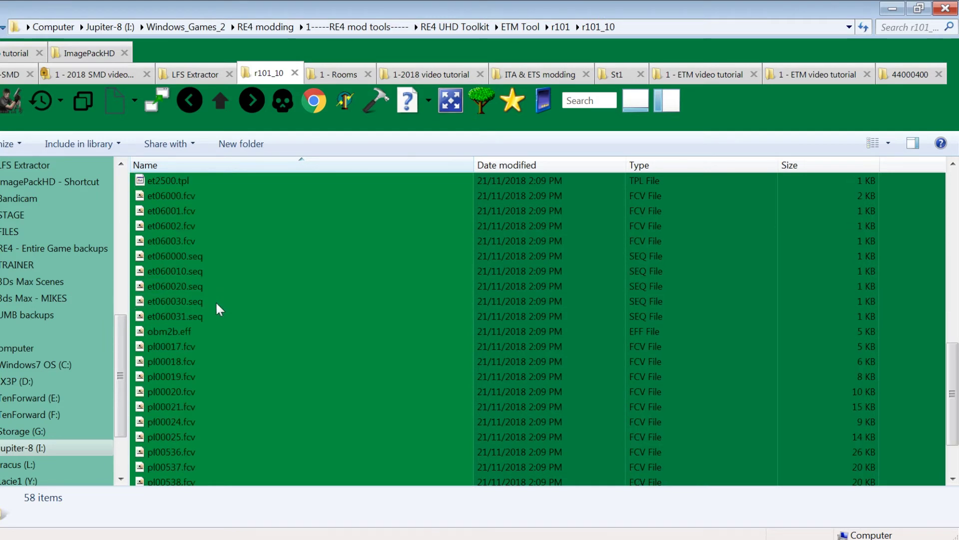
scroll(214, 301, "up", 7)
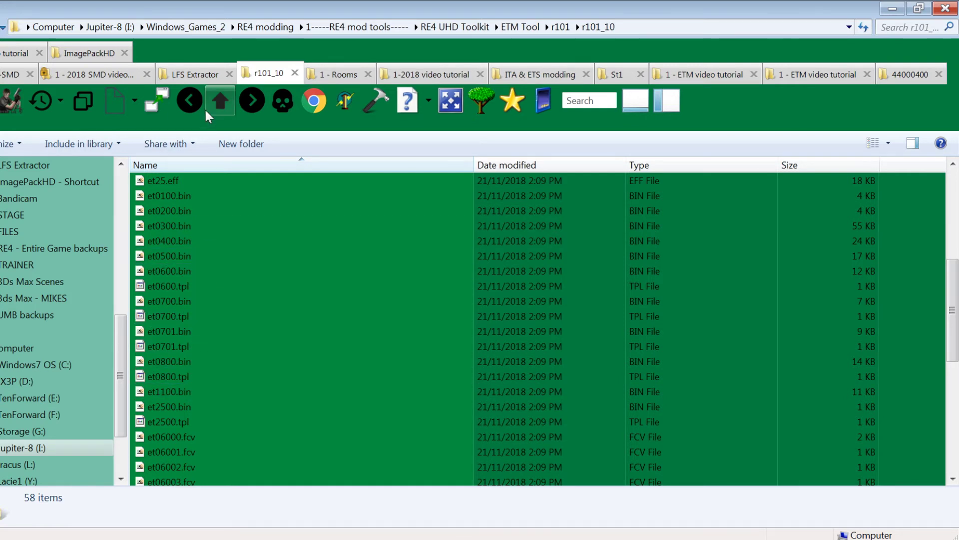
left_click(221, 108)
left_click(220, 108)
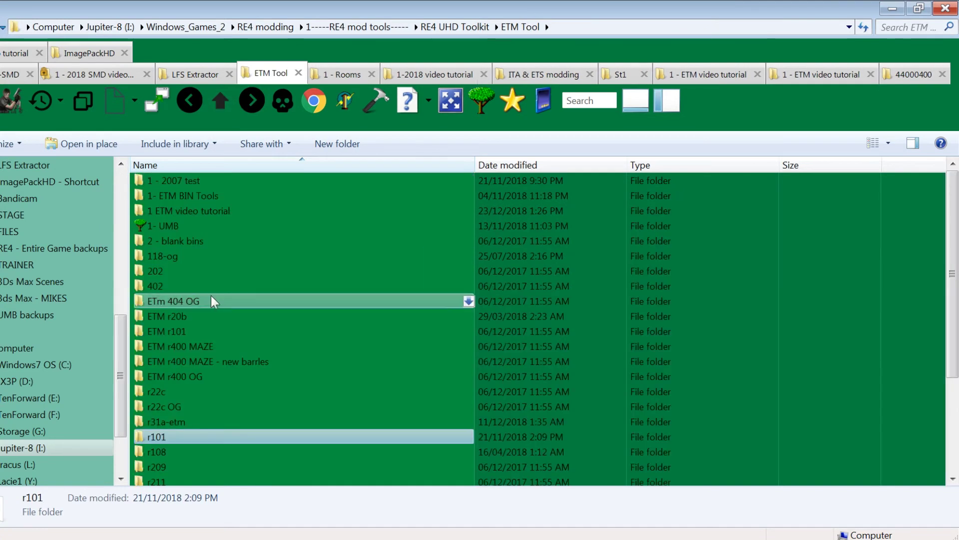
Step: Open the r11d-etm-mod\r11d_10 folder within 1- UMB\not master (individual room ETM Umb)\r11d
double_click(175, 225)
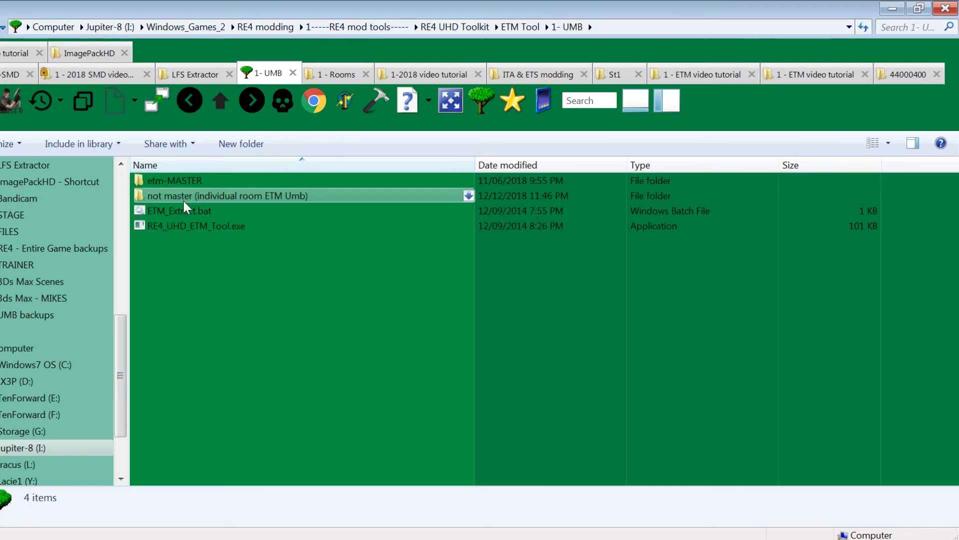
double_click(184, 200)
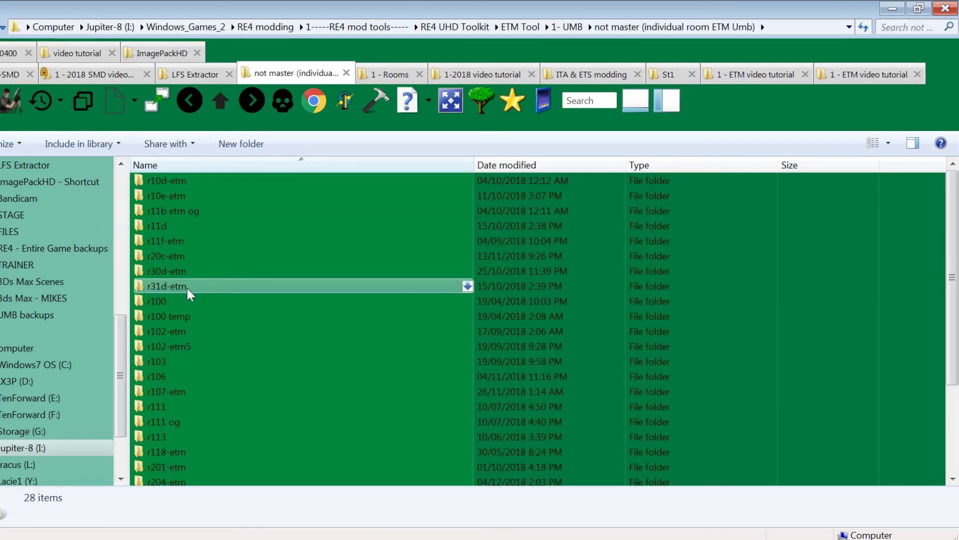
double_click(161, 225)
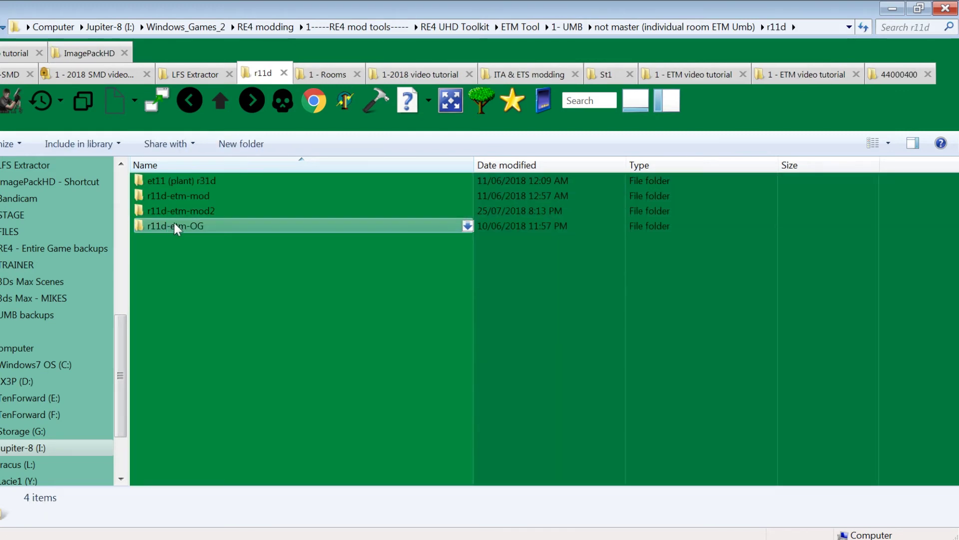
double_click(188, 196)
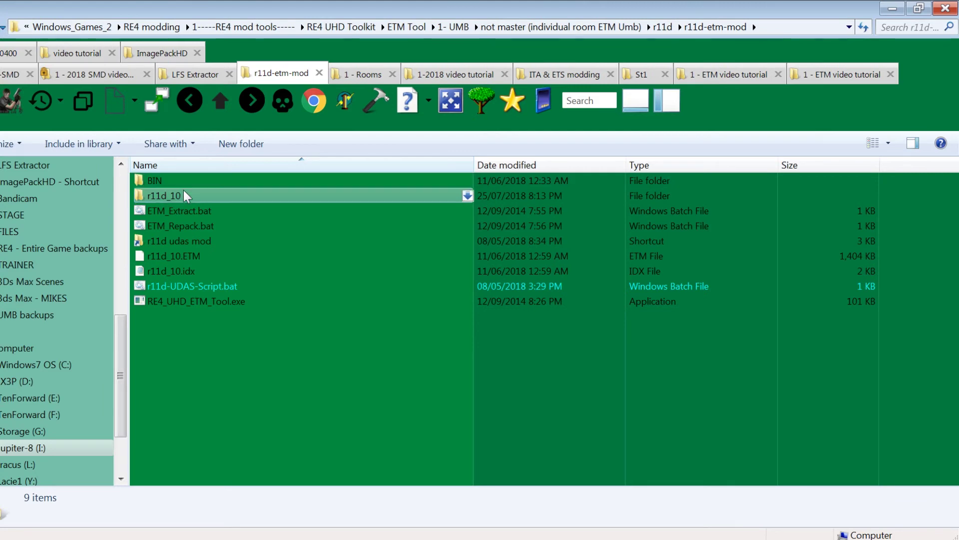
double_click(183, 194)
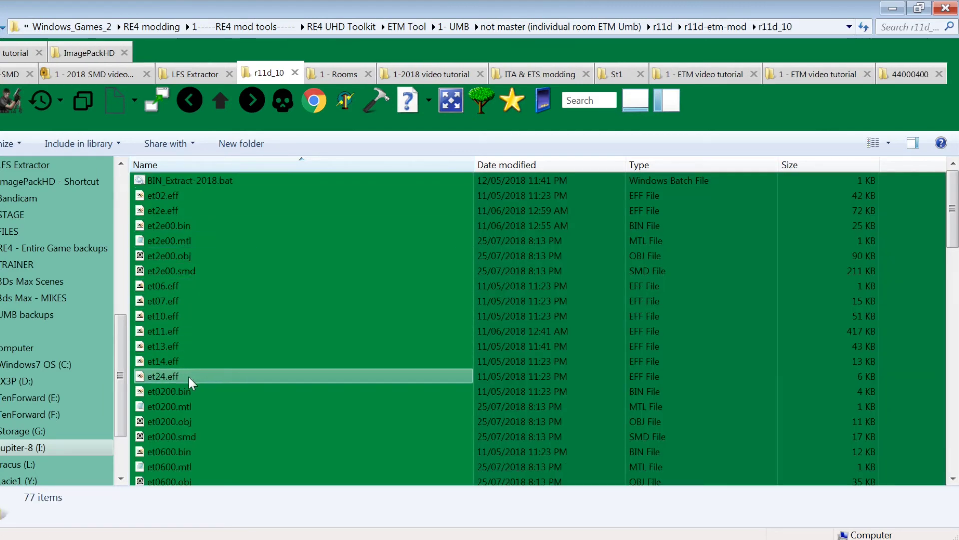
Step: View et0200.obj in the model viewer, dismissing the loading log, and sort the viewer's file list by type
double_click(188, 422)
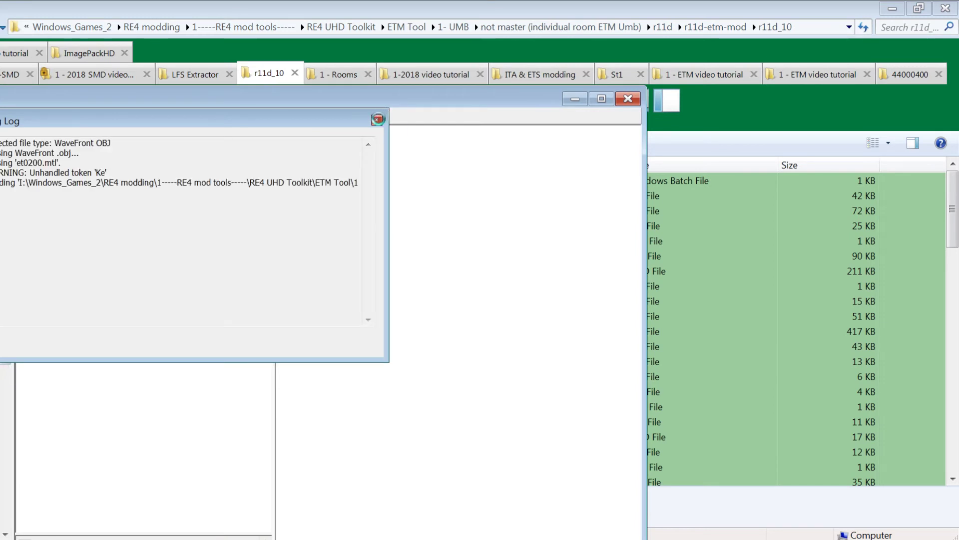
left_click(379, 119)
left_click_drag(381, 128, 448, 336)
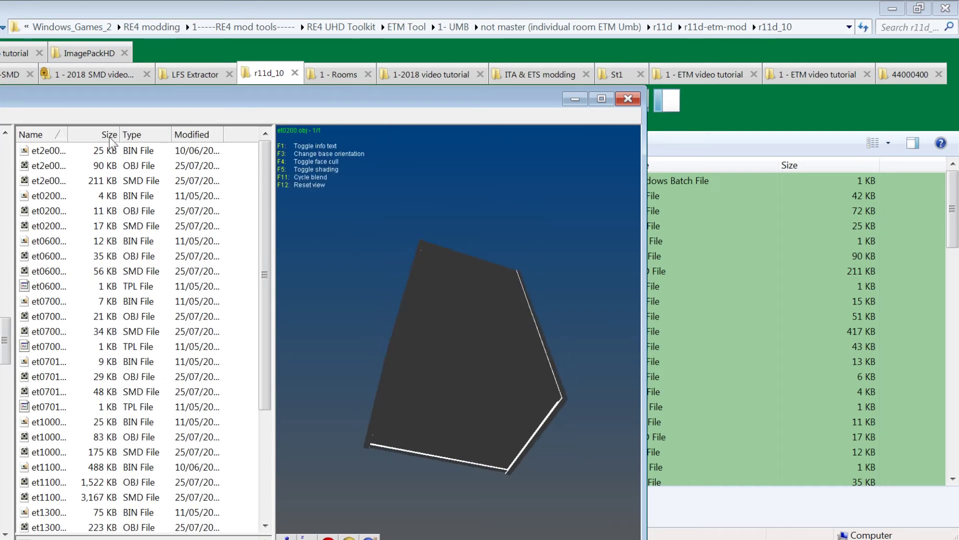
left_click(131, 135)
Step: Preview the et0700.obj and et0600.obj models, rotating et0600.obj to inspect it
left_click(49, 332)
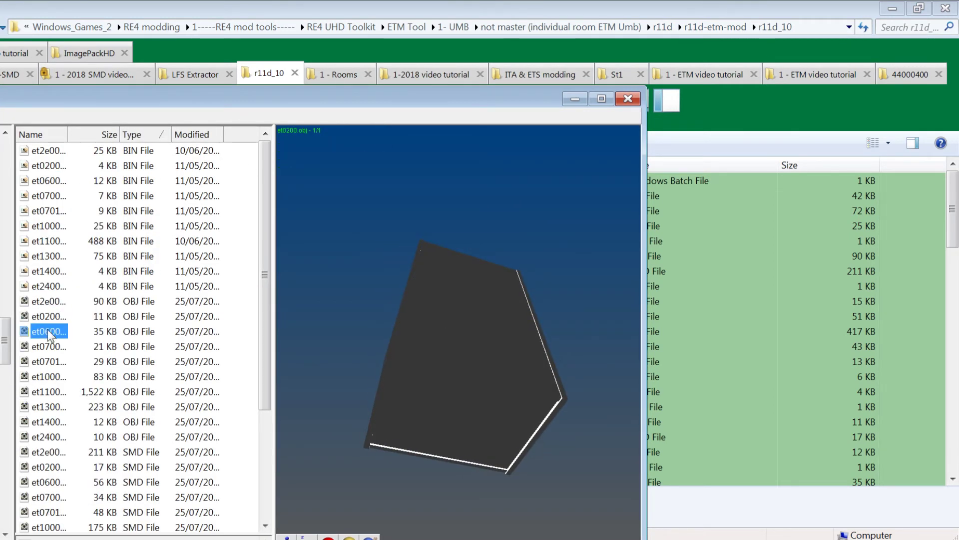
left_click(59, 346)
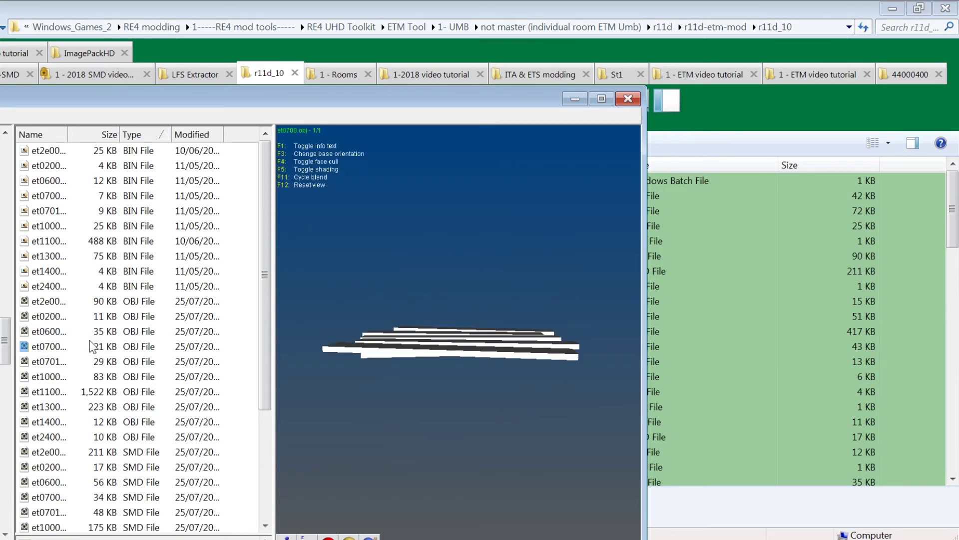
left_click(49, 332)
left_click_drag(449, 344, 467, 343)
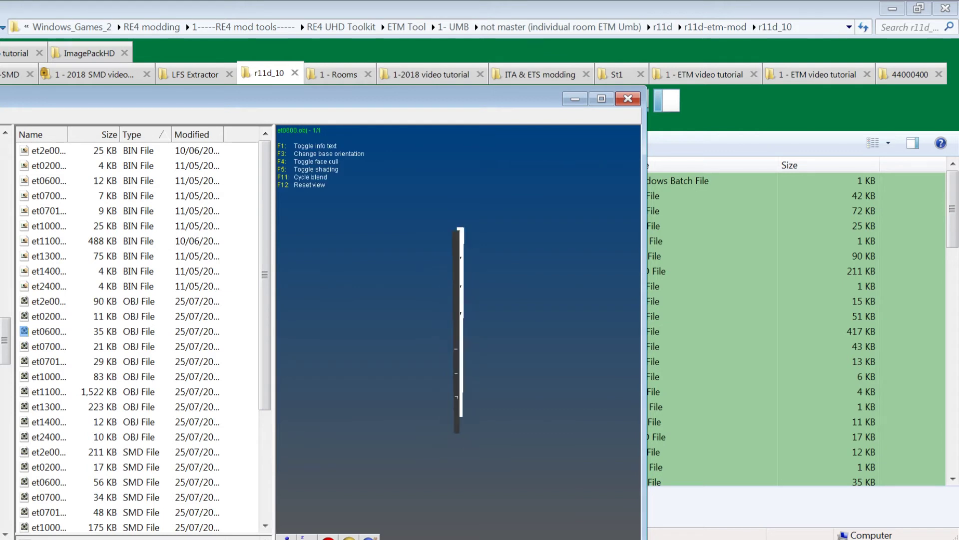
Step: Inspect the et1000.obj and et1100.obj models from different angles, widening the Name column to show full file names
left_click(45, 377)
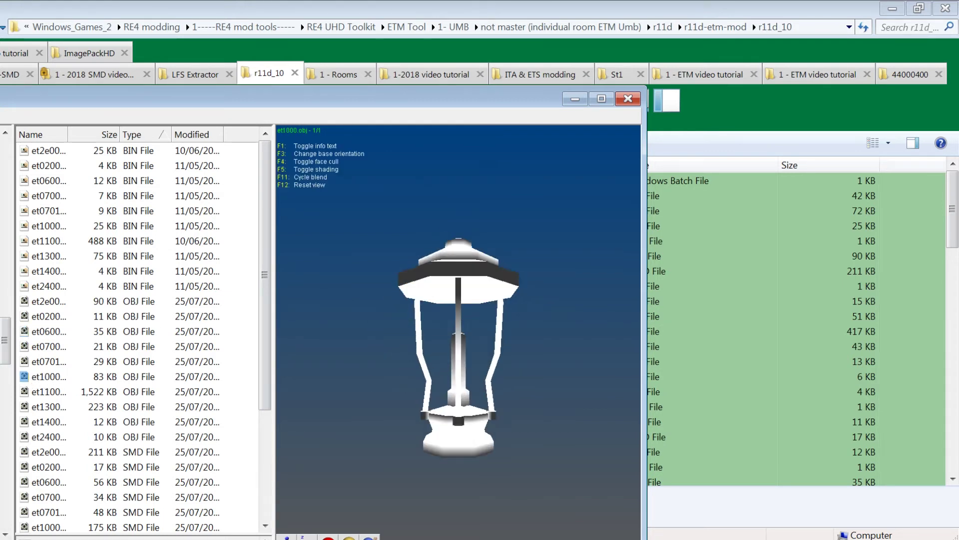
left_click_drag(439, 337, 435, 356)
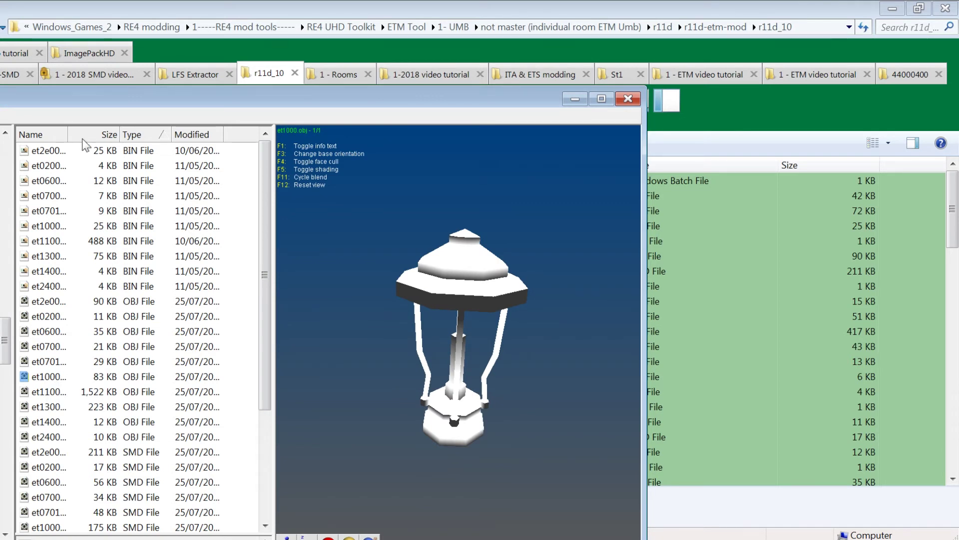
left_click_drag(68, 133, 113, 132)
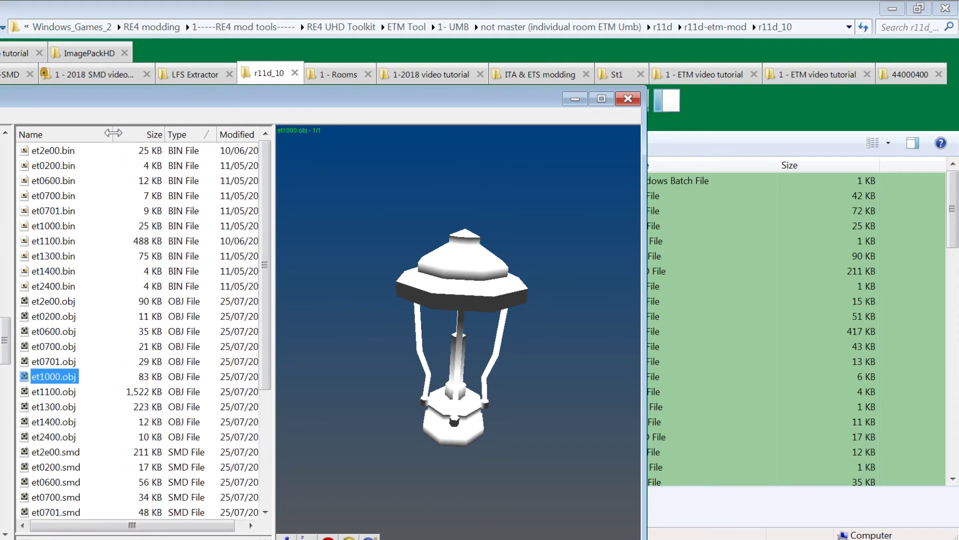
left_click(64, 392)
left_click_drag(283, 416, 400, 340)
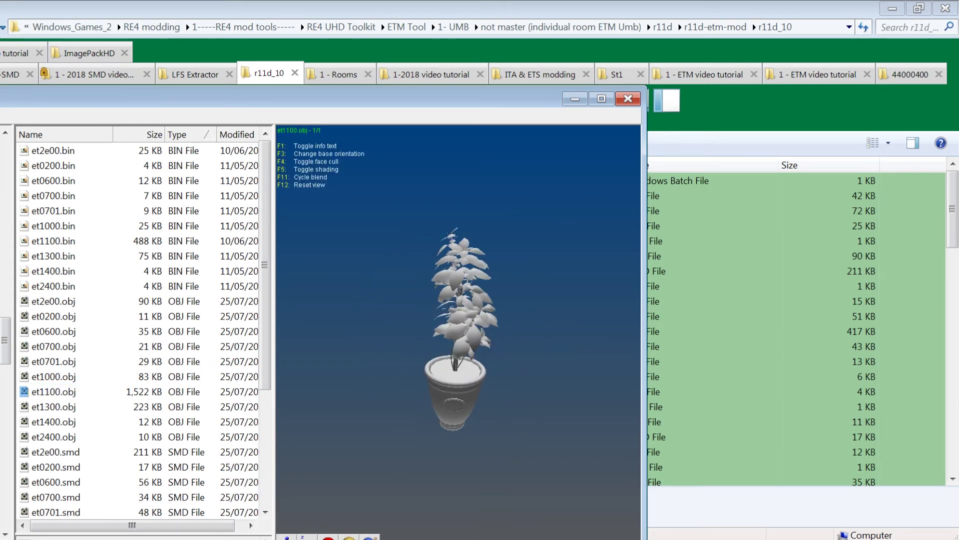
Step: Preview et0700.obj and et0600.obj once more and close the model viewer
left_click(47, 346)
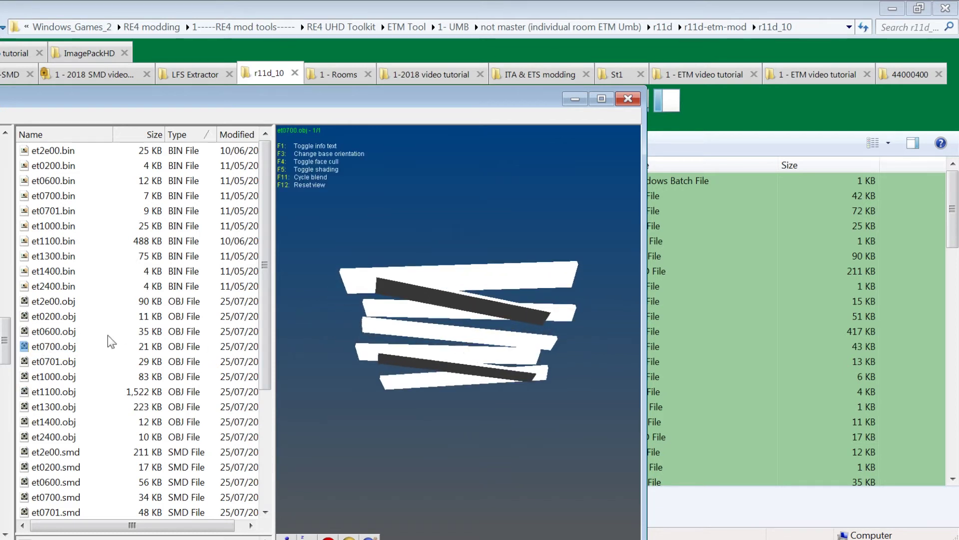
left_click(53, 334)
left_click_drag(392, 342, 449, 345)
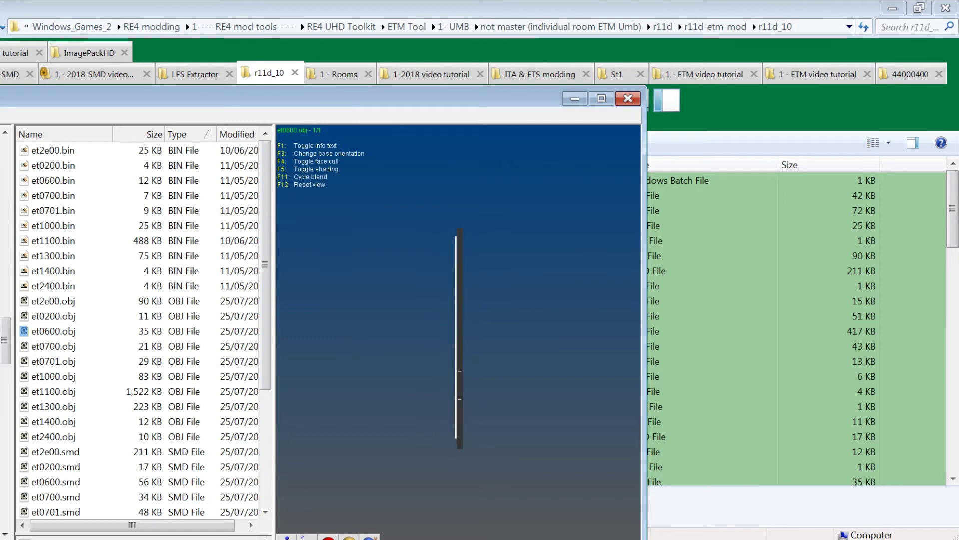
left_click(623, 98)
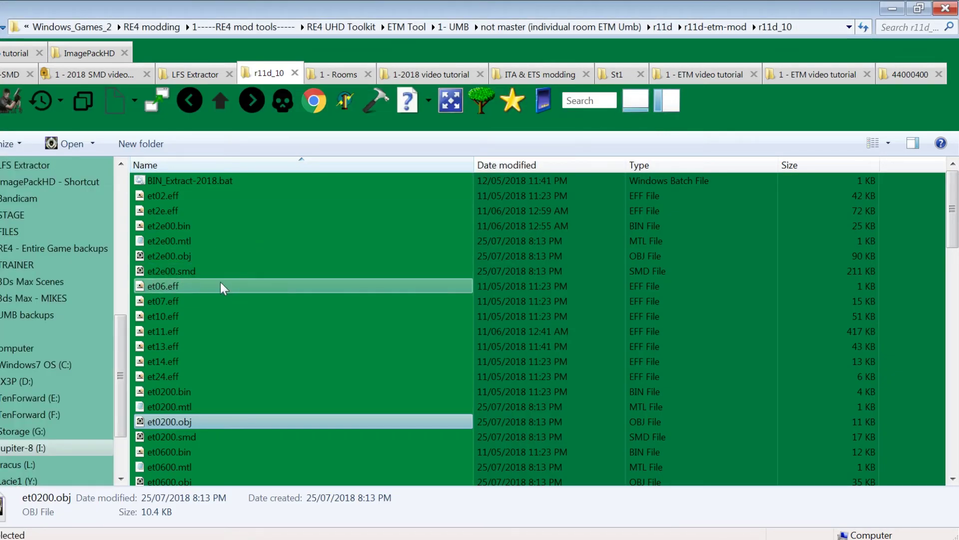
Step: Select the five et0600 files in the mod's r11d_10 folder, from et0600.bin through et0600.tpl
scroll(220, 282, "down", 2)
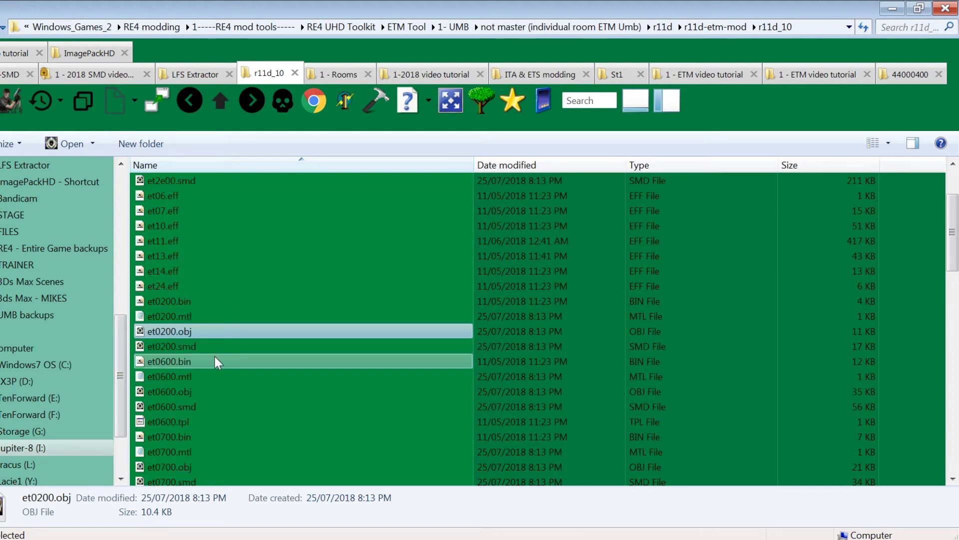
left_click(184, 360)
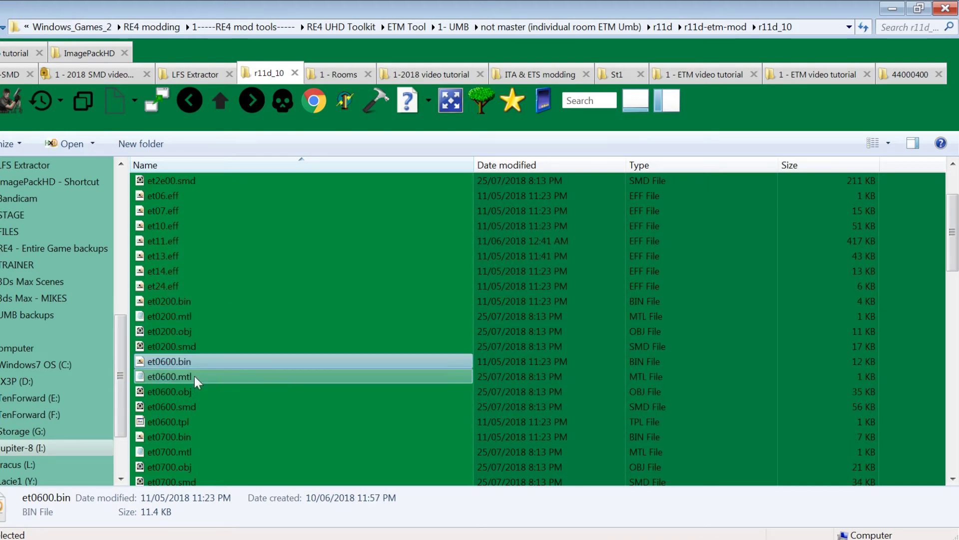
left_click(198, 407, "shift")
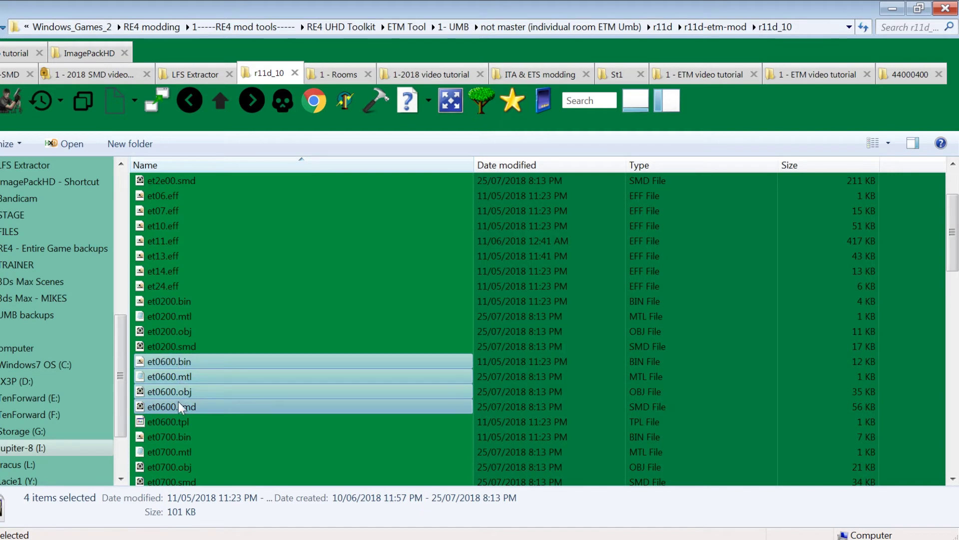
left_click(180, 421, "shift")
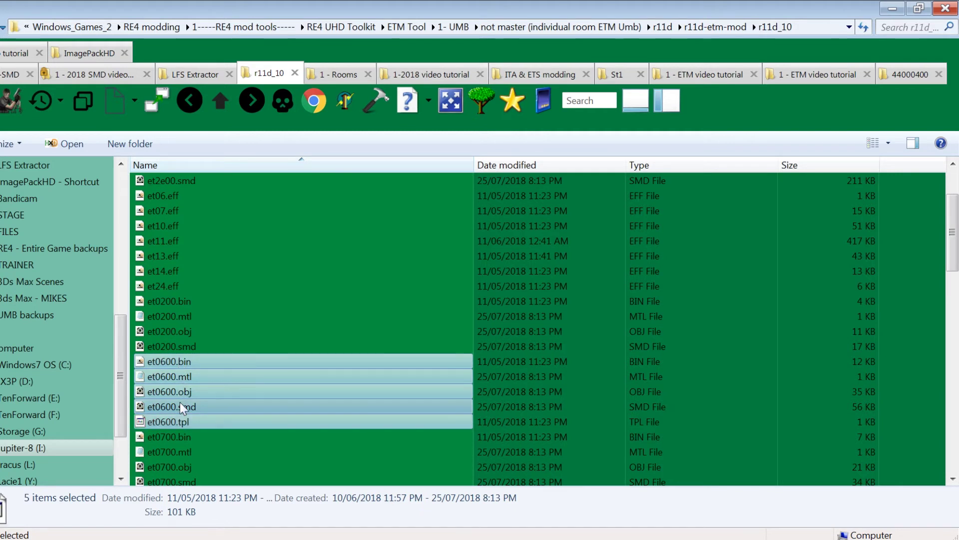
right_click(180, 402)
left_click(221, 331)
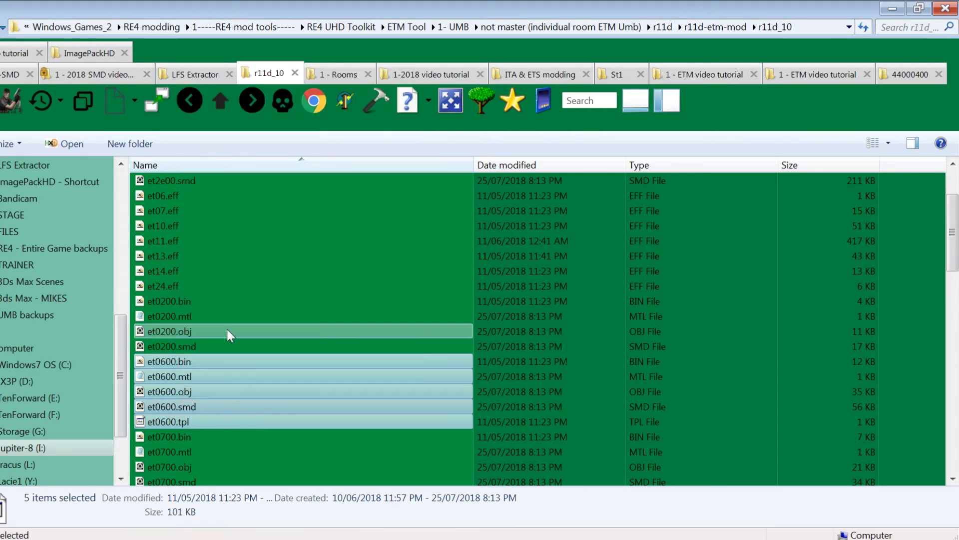
Step: Open the r11d_10 folder inside r11d-etm-OG and review its original effect files
left_click(219, 106)
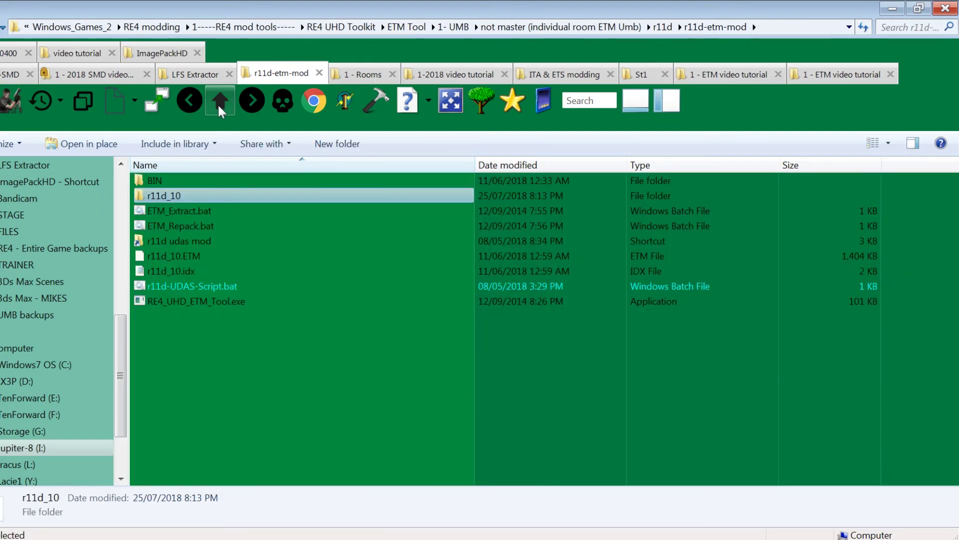
left_click(219, 106)
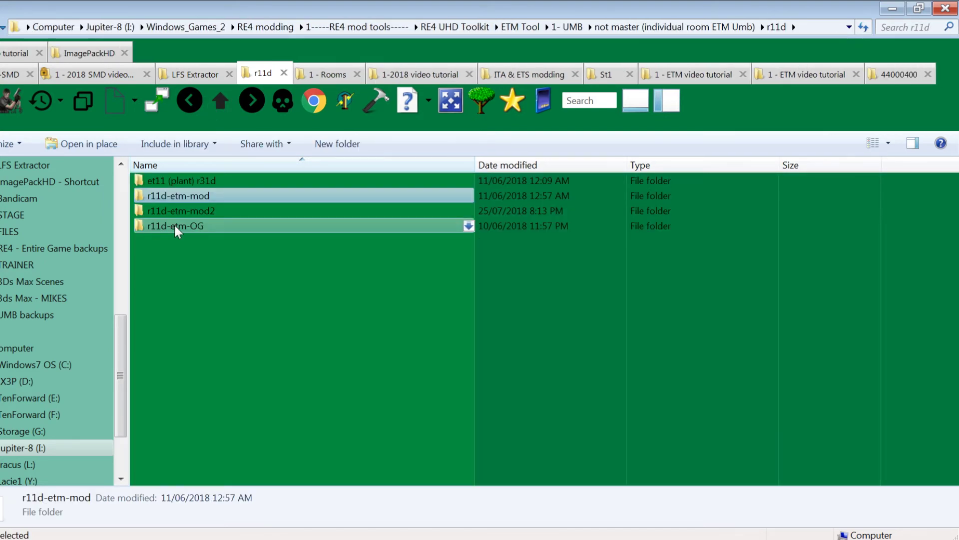
double_click(188, 225)
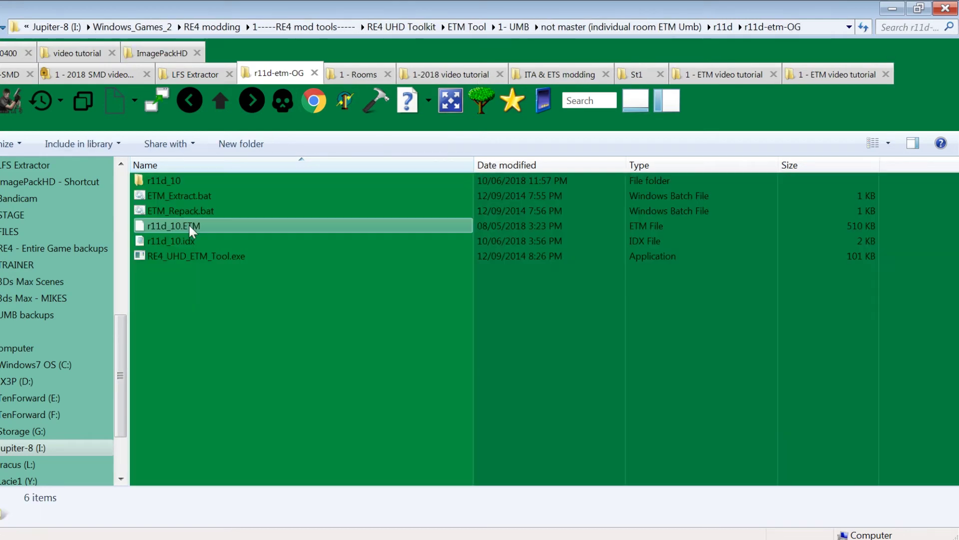
double_click(175, 182)
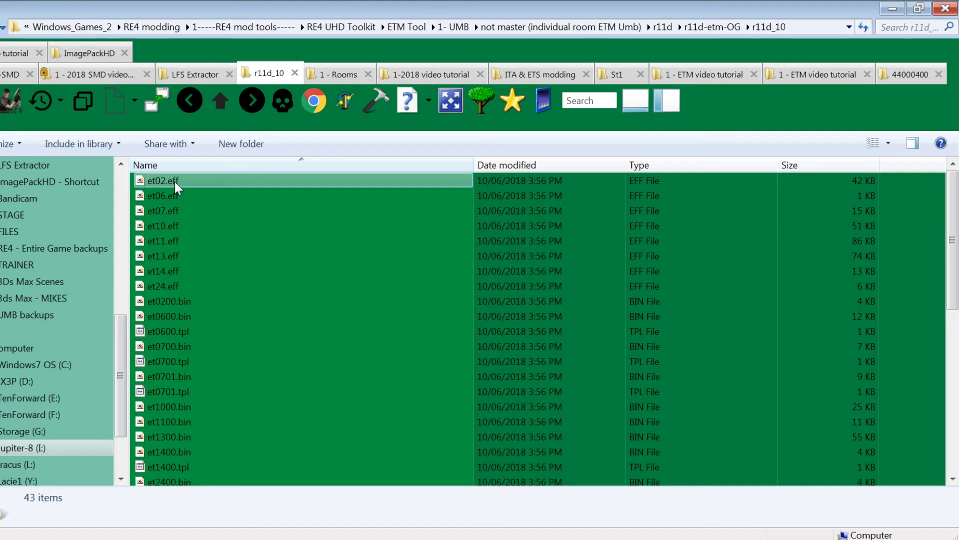
left_click(200, 107)
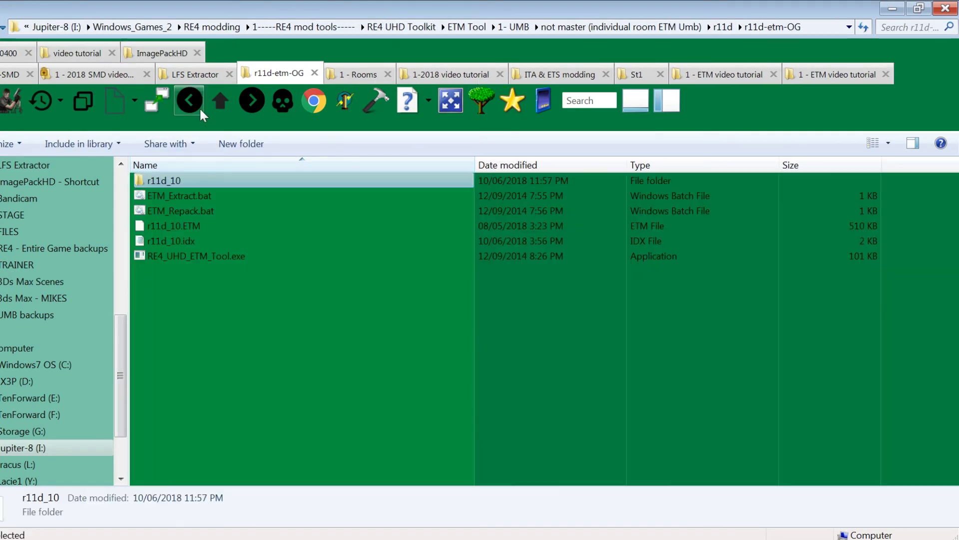
double_click(159, 180)
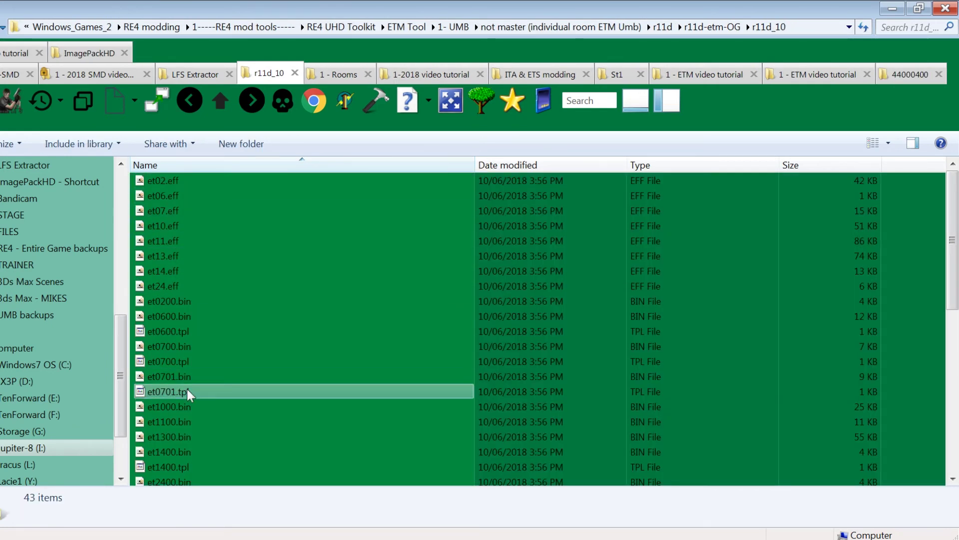
scroll(186, 387, "down", 5)
scroll(187, 388, "up", 5)
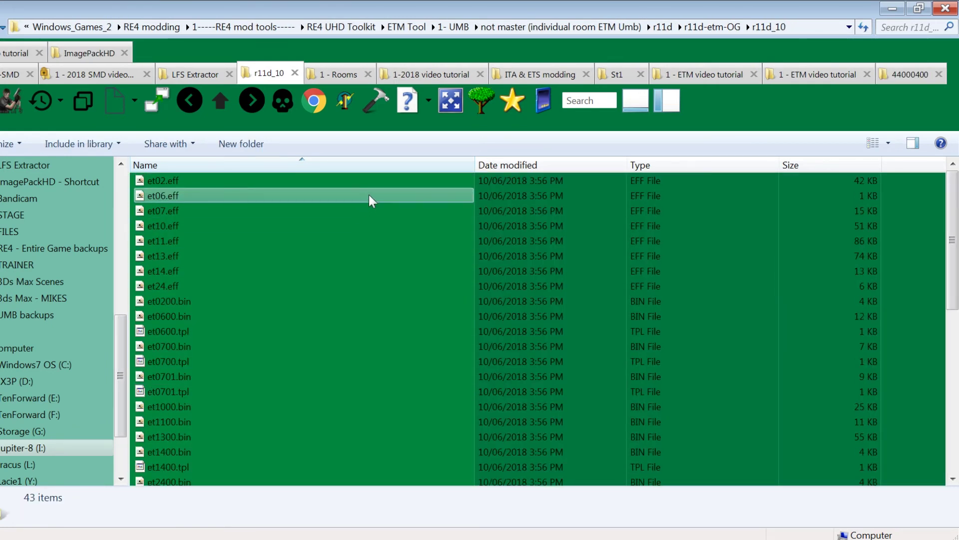
Step: Copy the four BIN tool files from the 1-2018 video tutorial folder into r11d_10 and run BIN_Extract.bat there
left_click(435, 74)
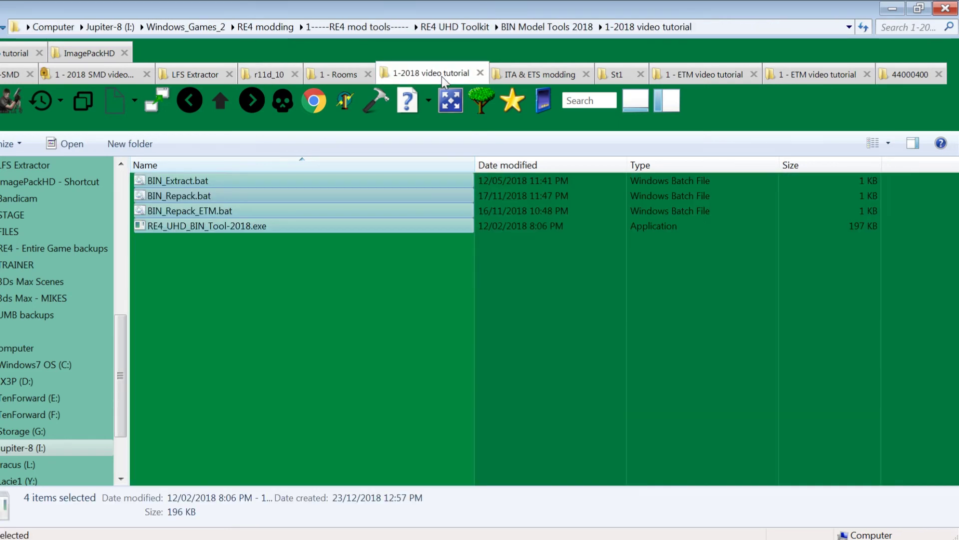
right_click(171, 214)
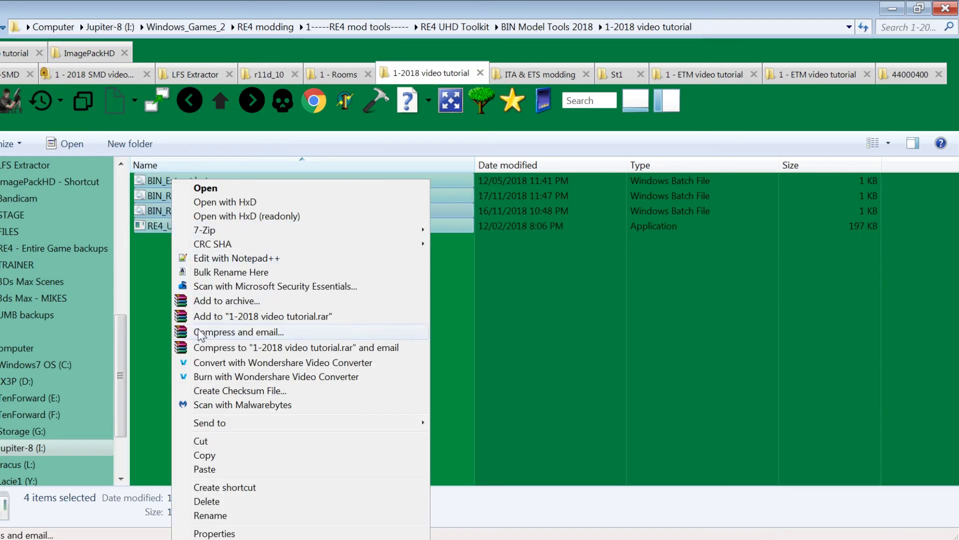
left_click(212, 452)
left_click(288, 73)
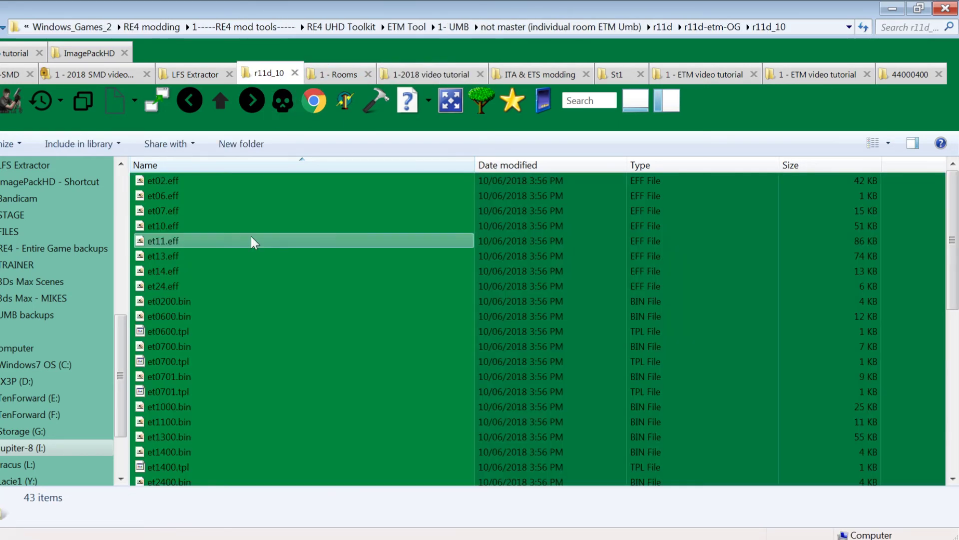
right_click(243, 308)
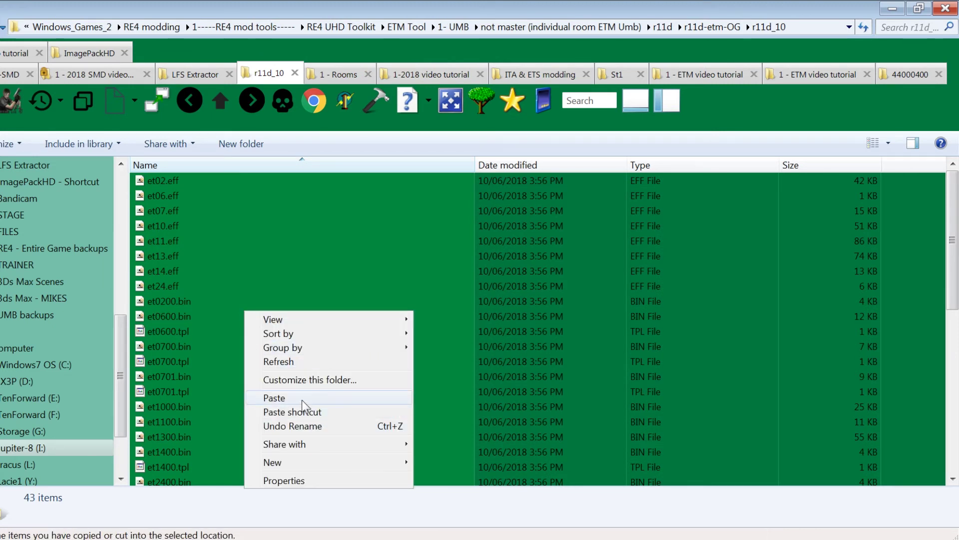
left_click(302, 400)
double_click(209, 179)
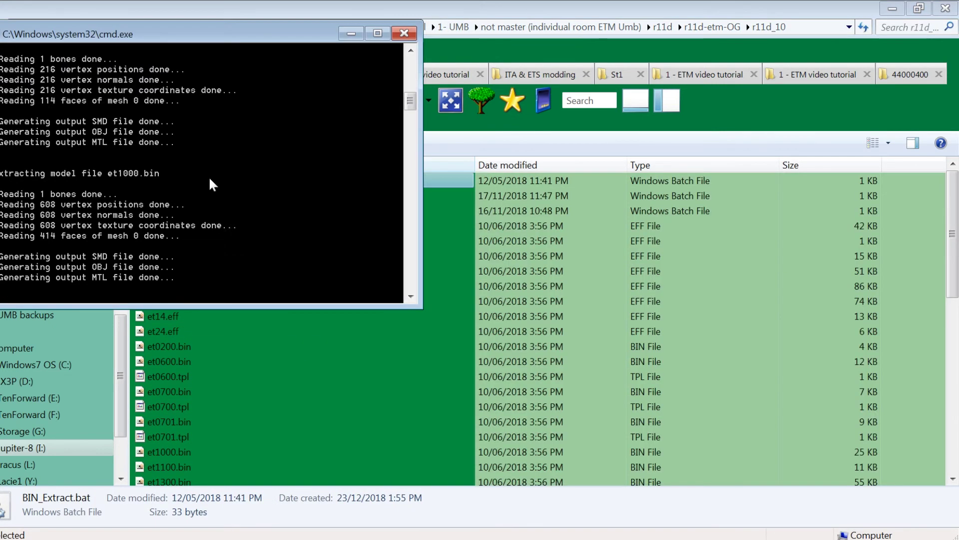
key("Return")
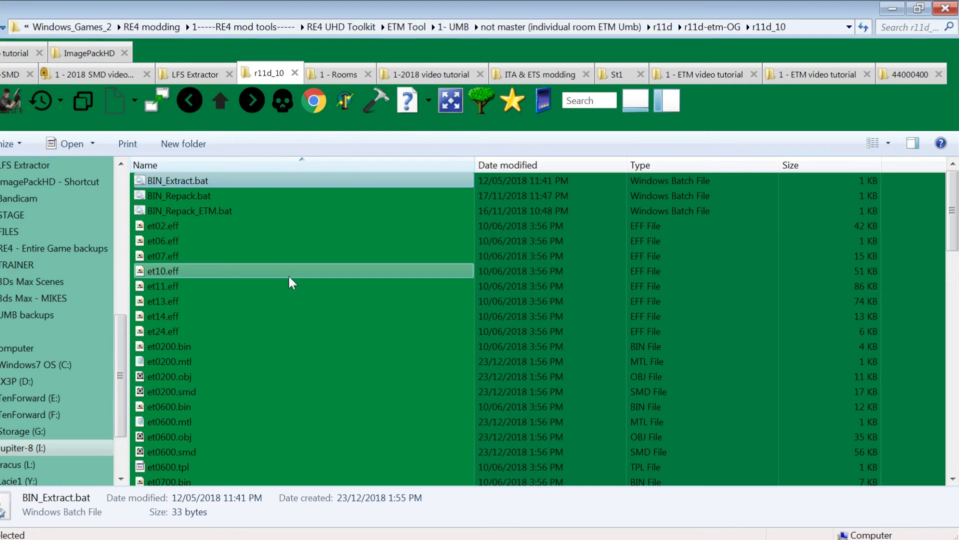
Step: Select the player animation files in r11d_10, from pl00017.fcv through pl01118.fcv
scroll(260, 238, "down", 15)
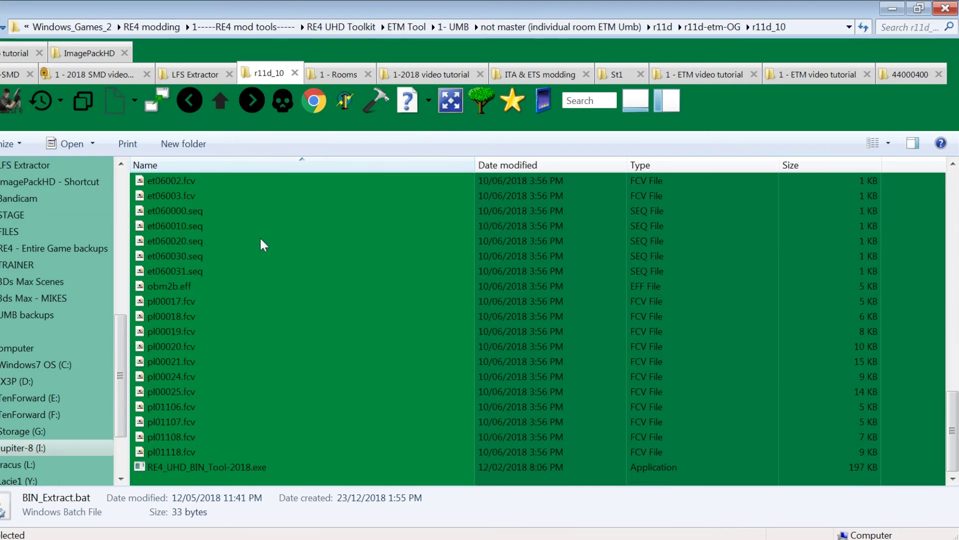
left_click(216, 300)
left_click(218, 451, "shift")
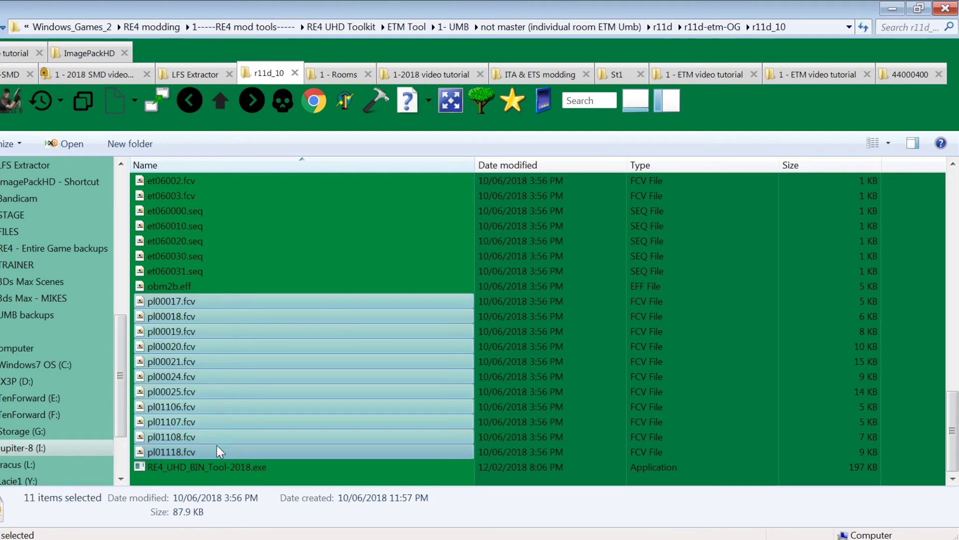
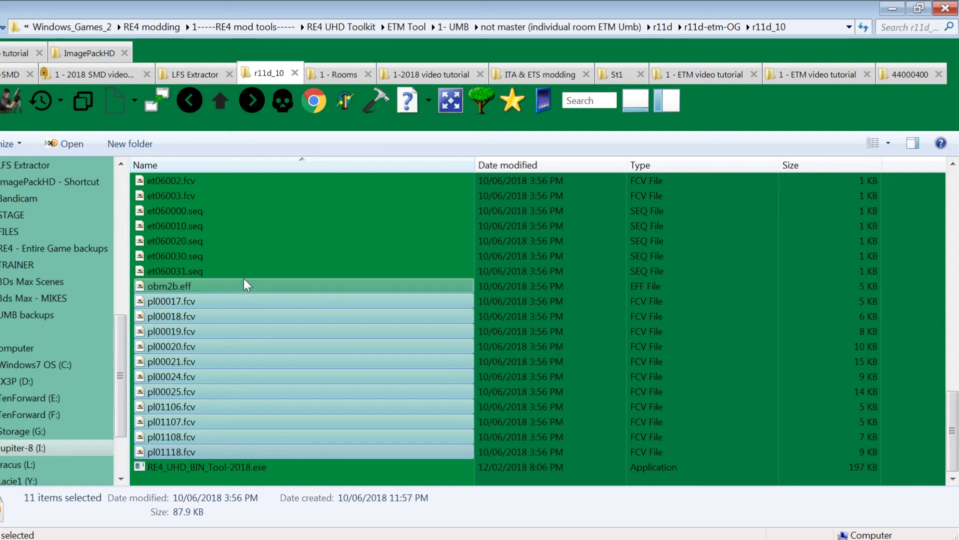
Step: Review the extracted model files in r11d_10 and select the five et0600 files, from et0600.bin through et0600.tpl
scroll(243, 264, "up", 3)
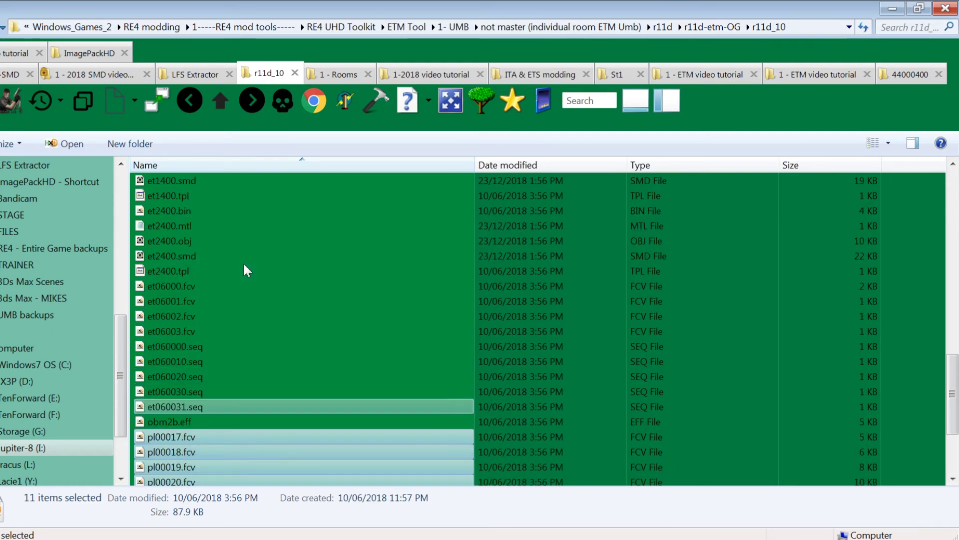
scroll(244, 265, "up", 5)
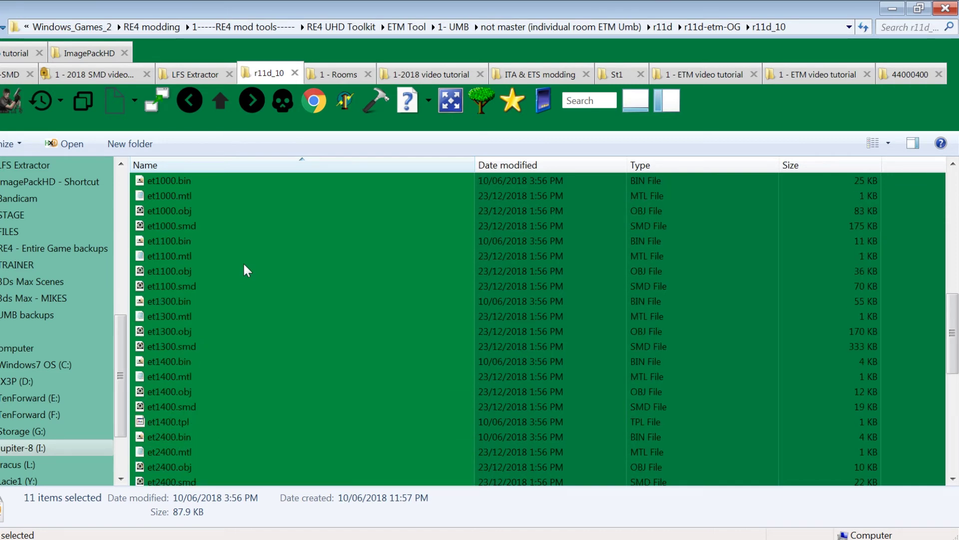
scroll(244, 265, "down", 7)
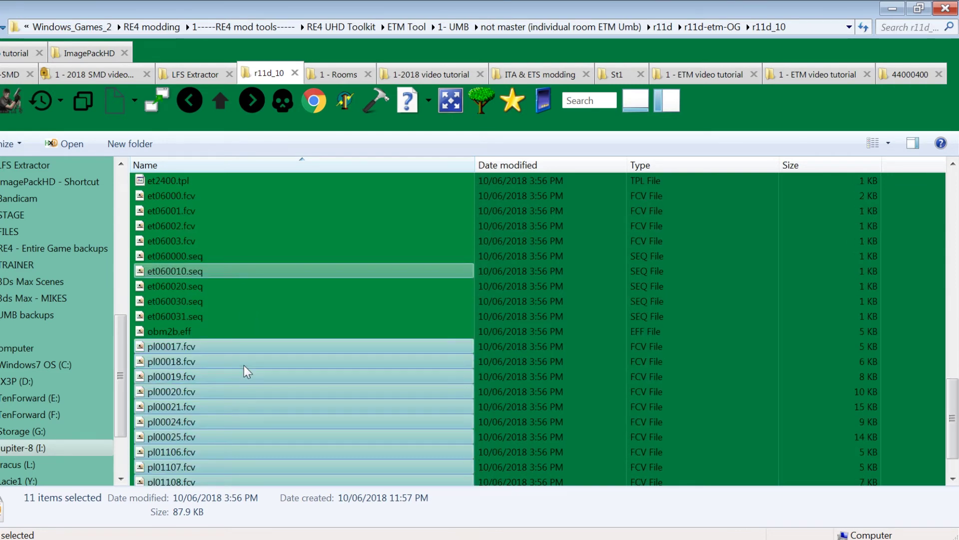
scroll(245, 367, "down", 1)
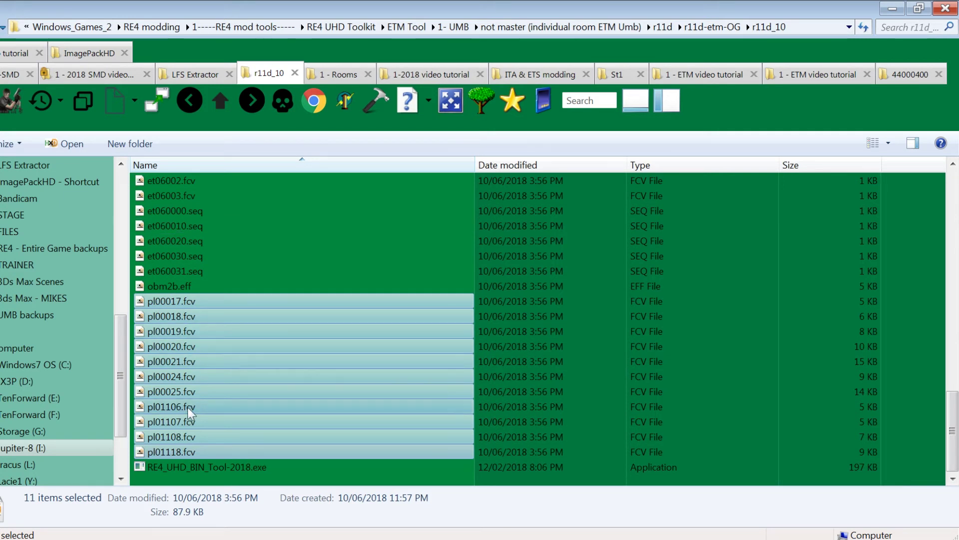
scroll(246, 355, "up", 2)
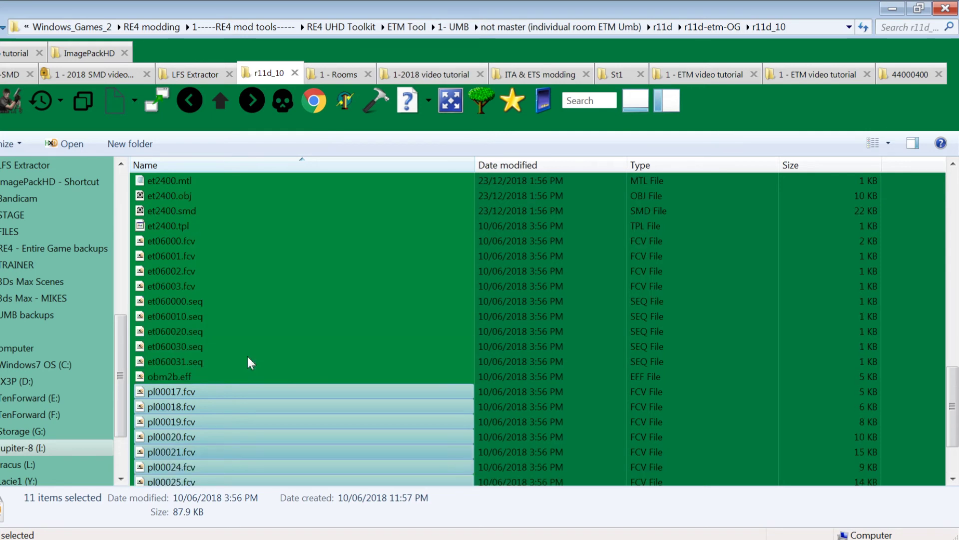
scroll(248, 358, "up", 2)
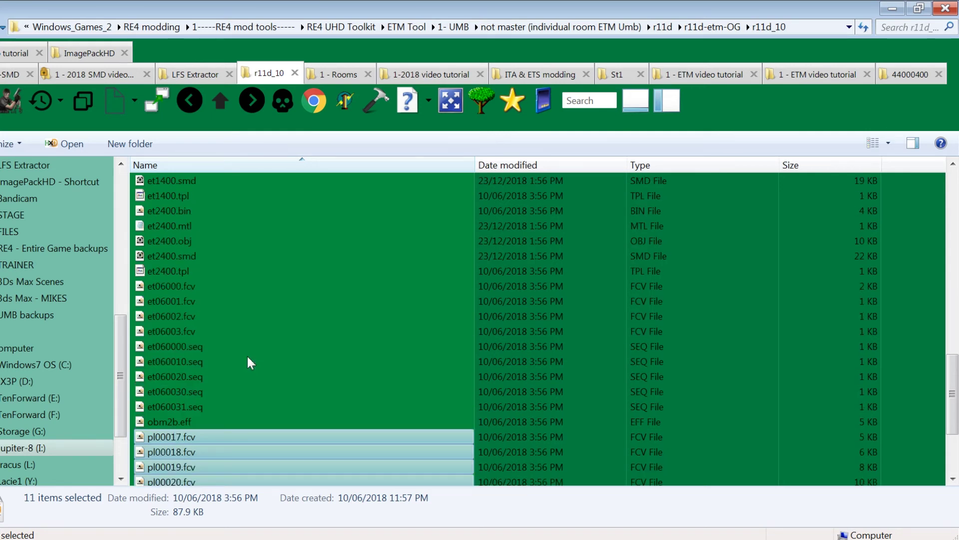
scroll(248, 362, "up", 2)
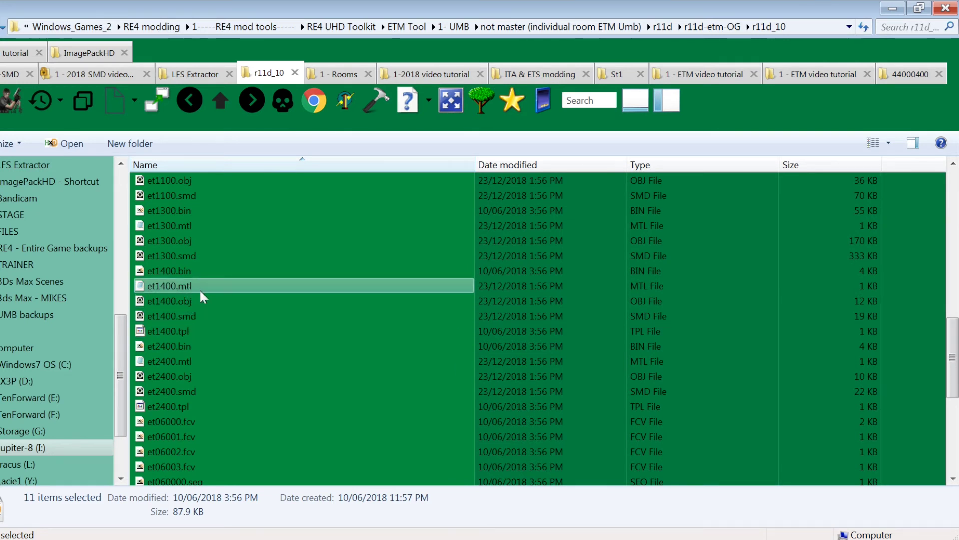
scroll(199, 288, "up", 1)
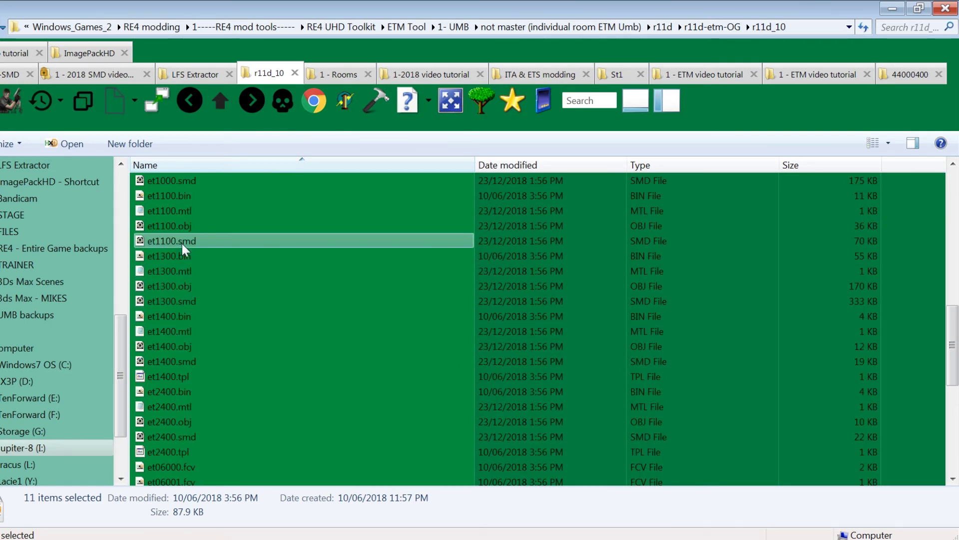
scroll(190, 238, "up", 2)
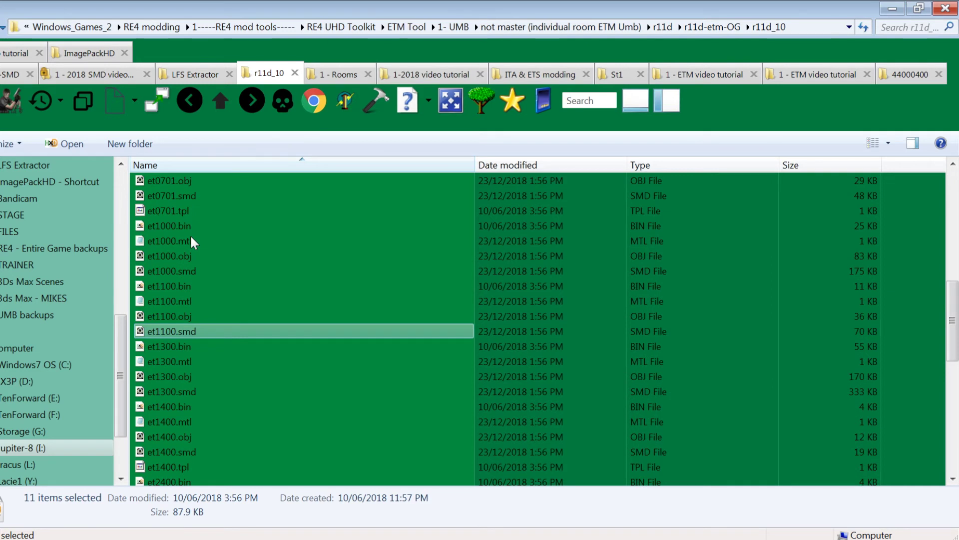
scroll(191, 241, "up", 5)
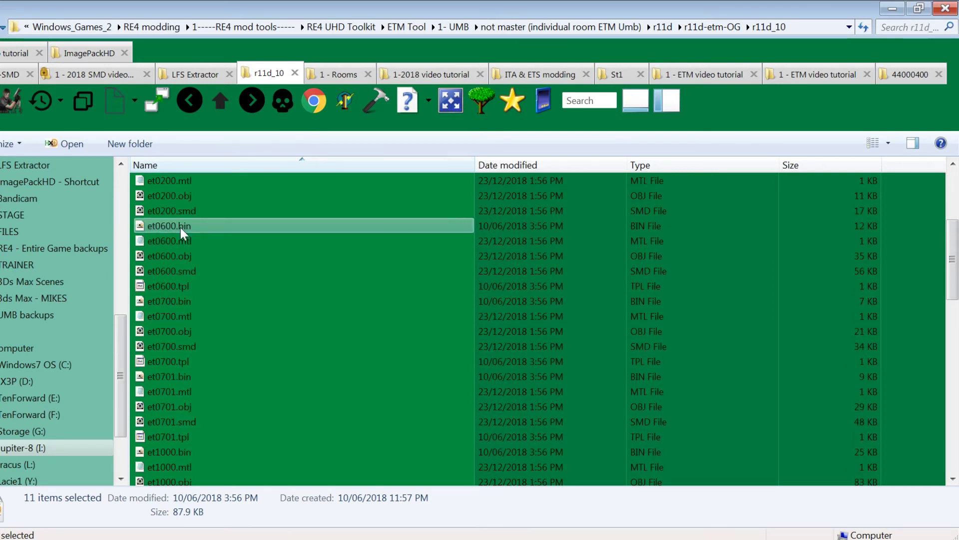
left_click(178, 226)
left_click(185, 283, "shift")
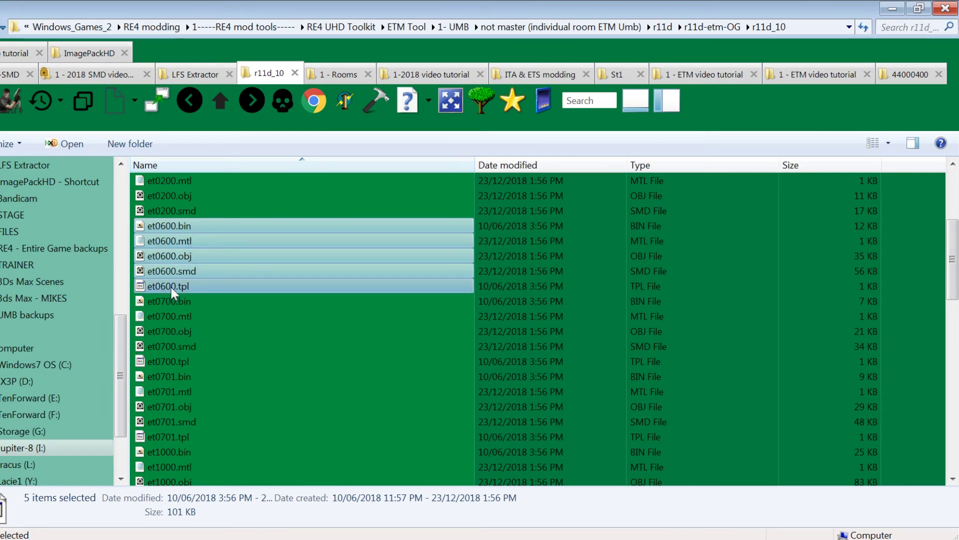
Step: Open r11d_10.idx from the r11d-etm-OG folder and highlight its et0700.bin and et0700.tpl entries
left_click(219, 105)
double_click(182, 240)
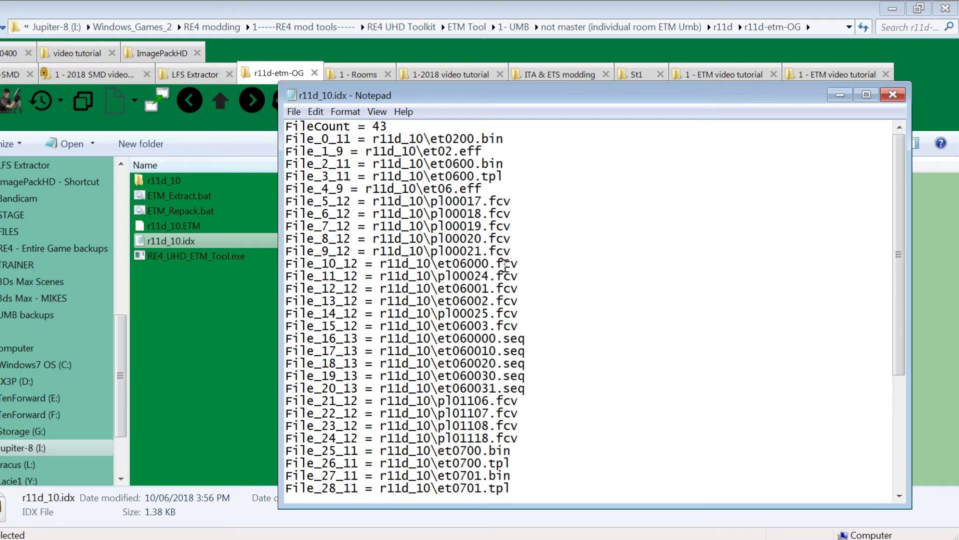
scroll(484, 265, "down", 4)
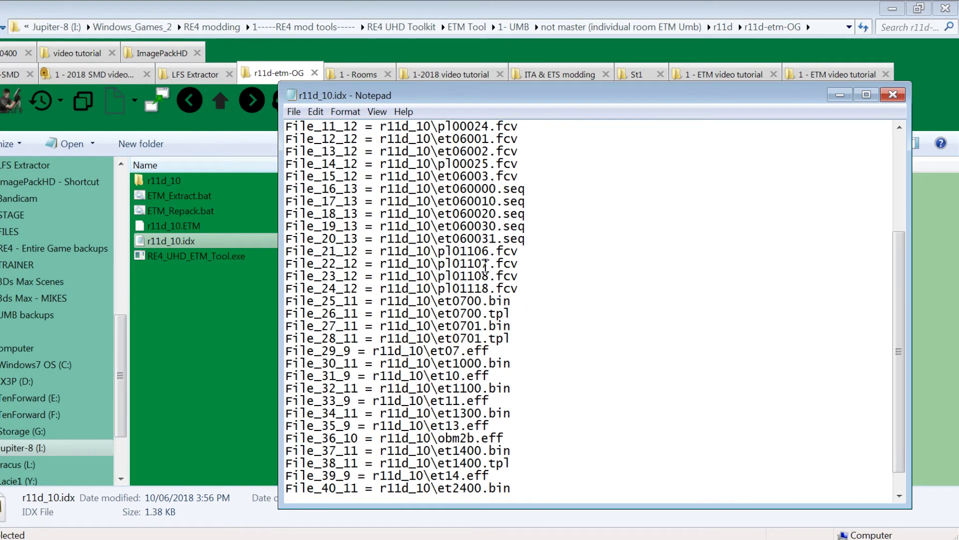
scroll(485, 265, "down", 1)
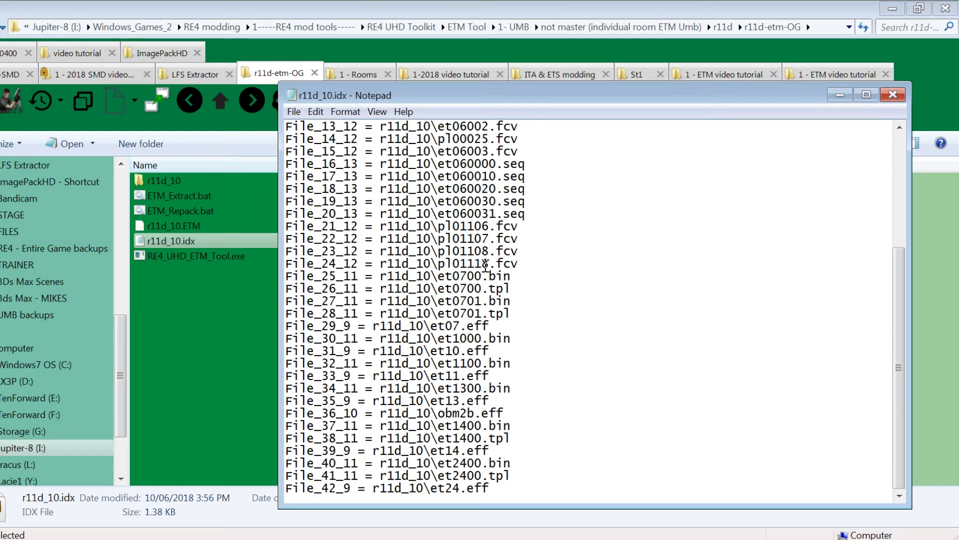
left_click_drag(518, 291, 437, 280)
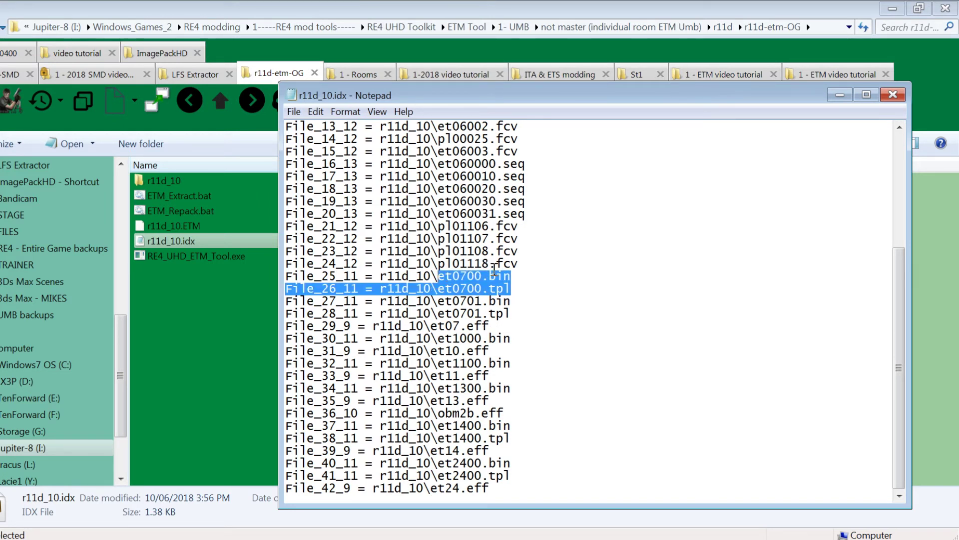
Step: Highlight the et0600.bin and et0600.tpl entries in the index file, then only the name et0600 in the first
scroll(493, 270, "up", 1)
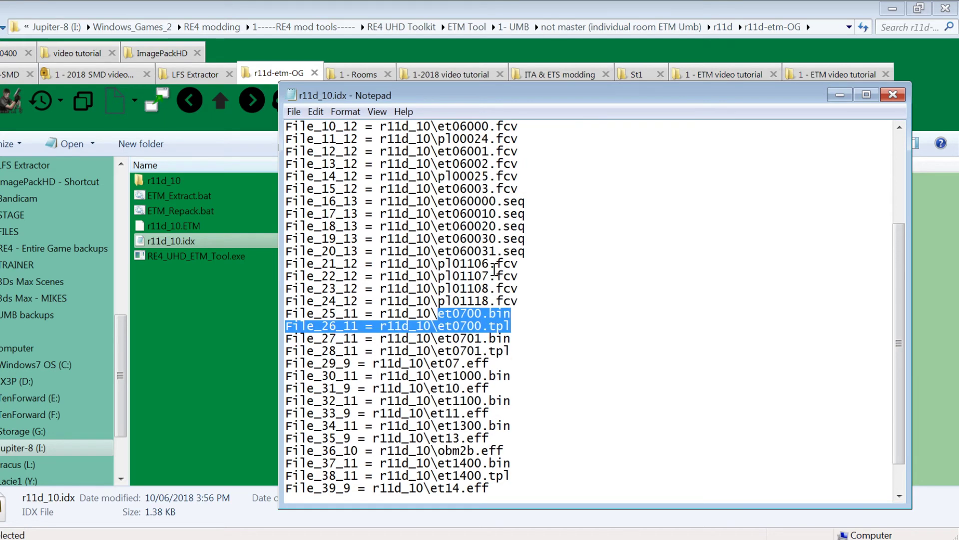
scroll(494, 270, "up", 1)
scroll(493, 270, "up", 3)
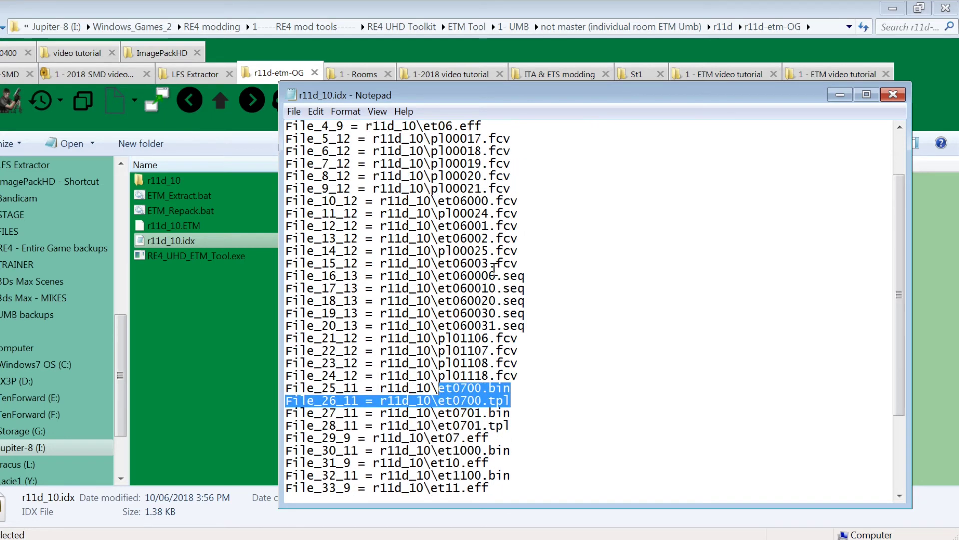
left_click_drag(503, 176, 280, 164)
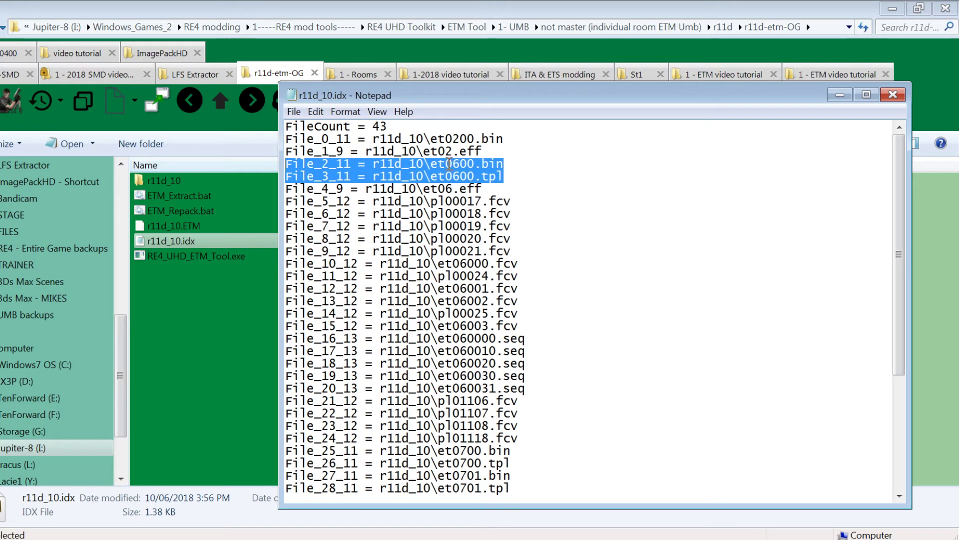
left_click(449, 164)
left_click_drag(431, 164, 470, 163)
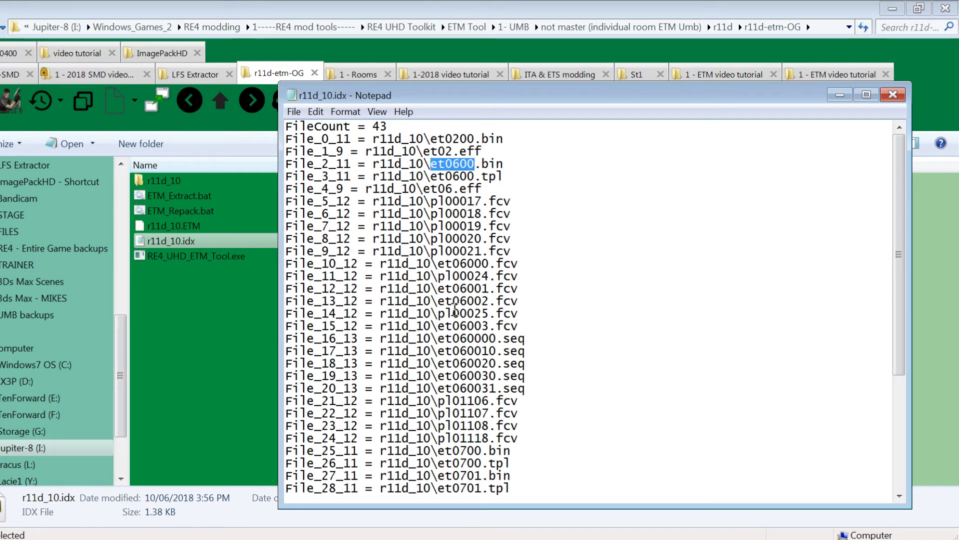
Step: Highlight the et060000.seq to et060031.seq entries in the index file, followed by the pl01106.fcv to pl01118.fcv entries
left_click_drag(438, 338, 521, 389)
scroll(521, 388, "down", 2)
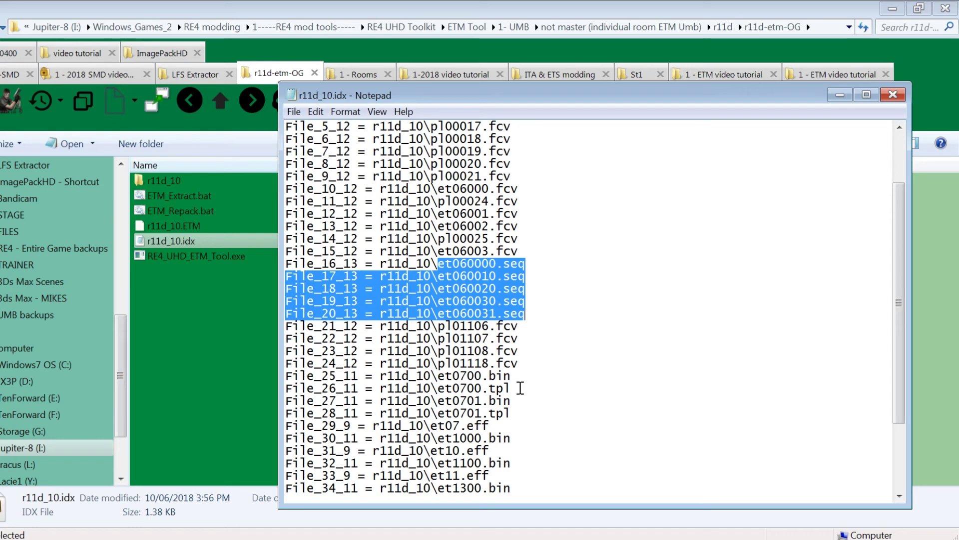
scroll(521, 388, "down", 3)
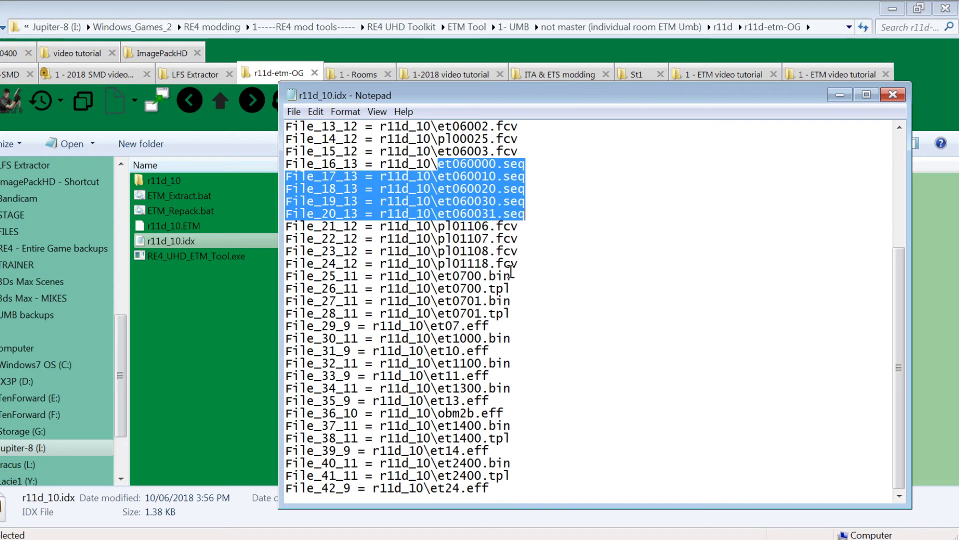
left_click_drag(519, 261, 453, 226)
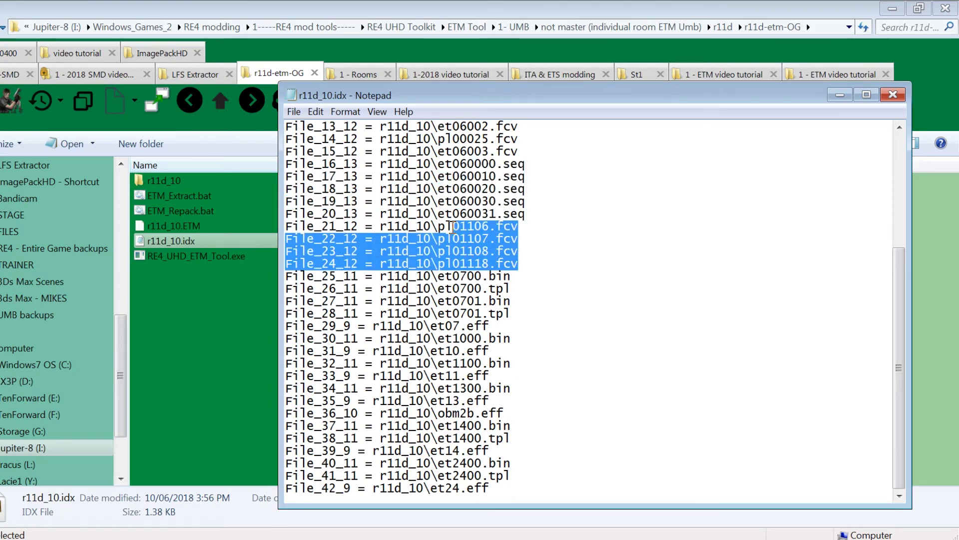
Step: Close the r11d_10.idx file and reopen the r11d_10 folder to review its extracted files
scroll(454, 226, "up", 1)
scroll(453, 226, "up", 4)
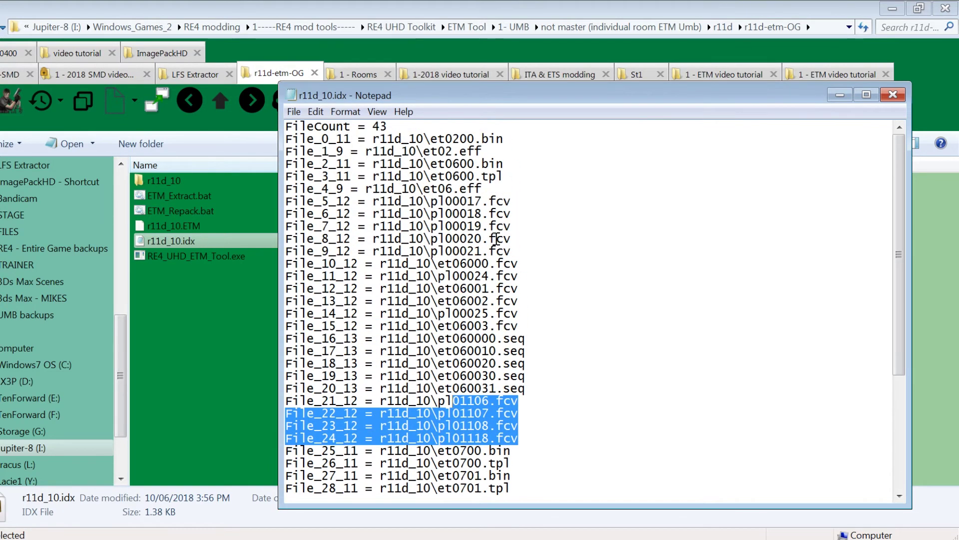
left_click(139, 338)
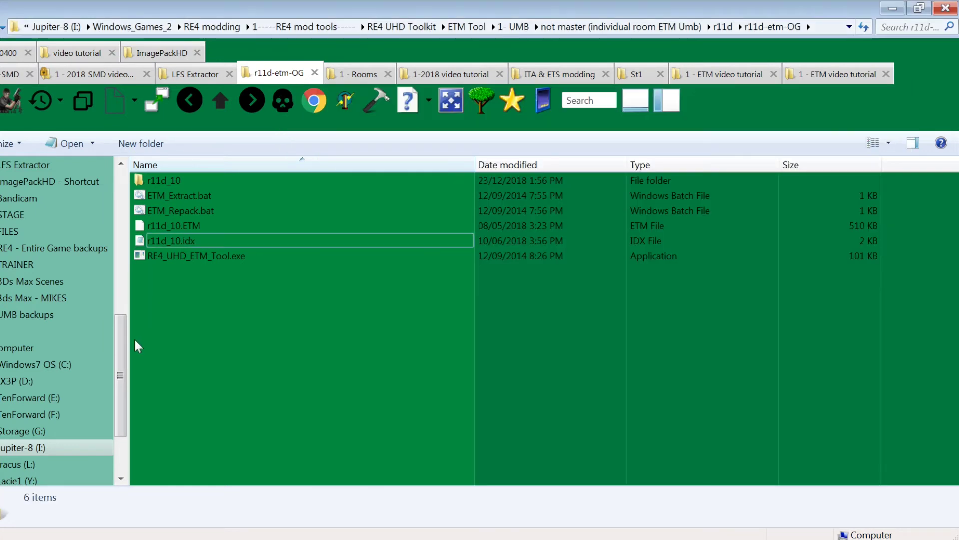
double_click(159, 180)
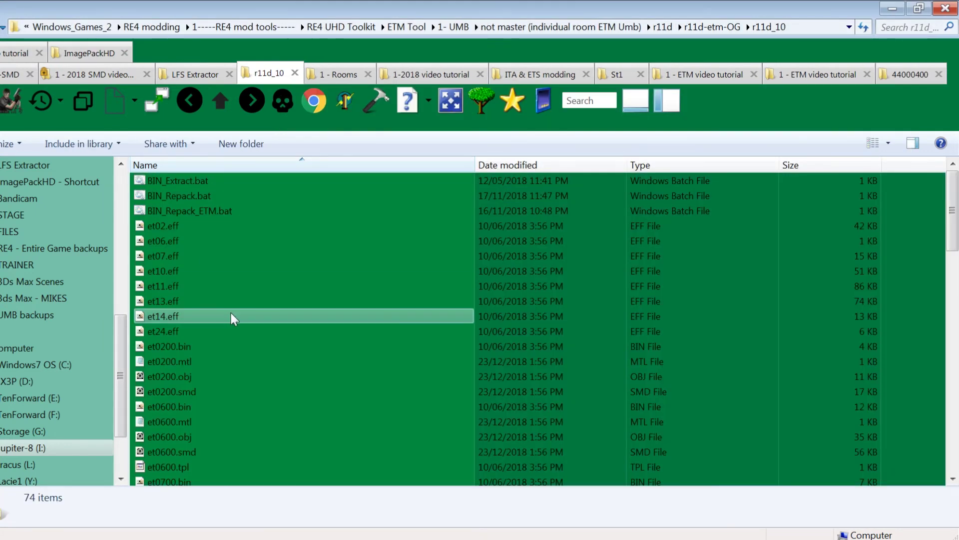
scroll(231, 317, "down", 2)
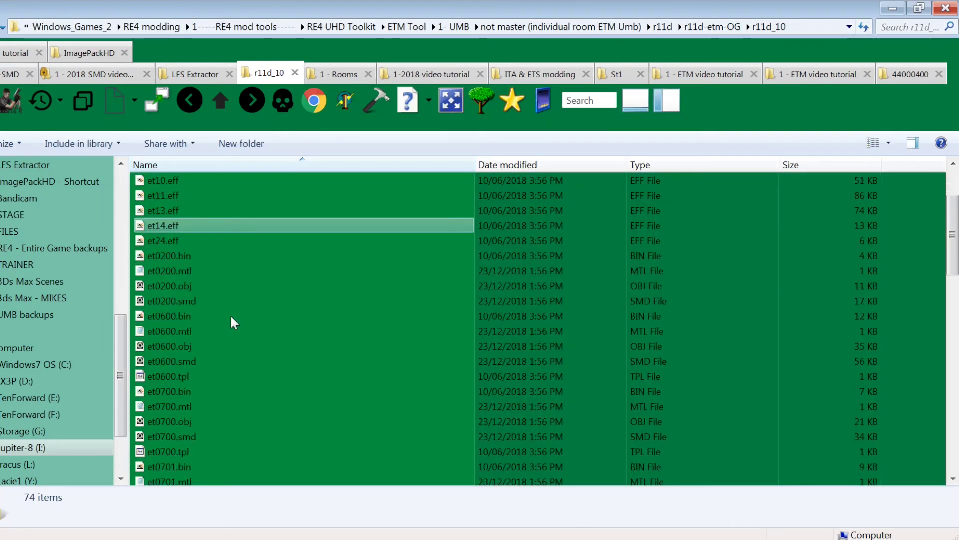
Step: Copy the five et0600 files (bin, mtl, obj, smd and tpl) from the r11d_10 folder
left_click(196, 377)
left_click(181, 320, "shift")
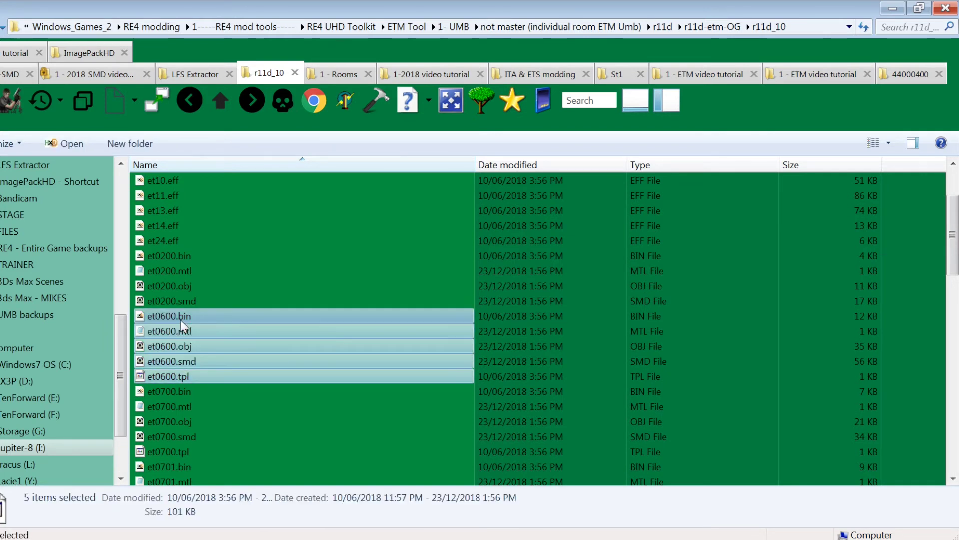
right_click(191, 331)
left_click(215, 349)
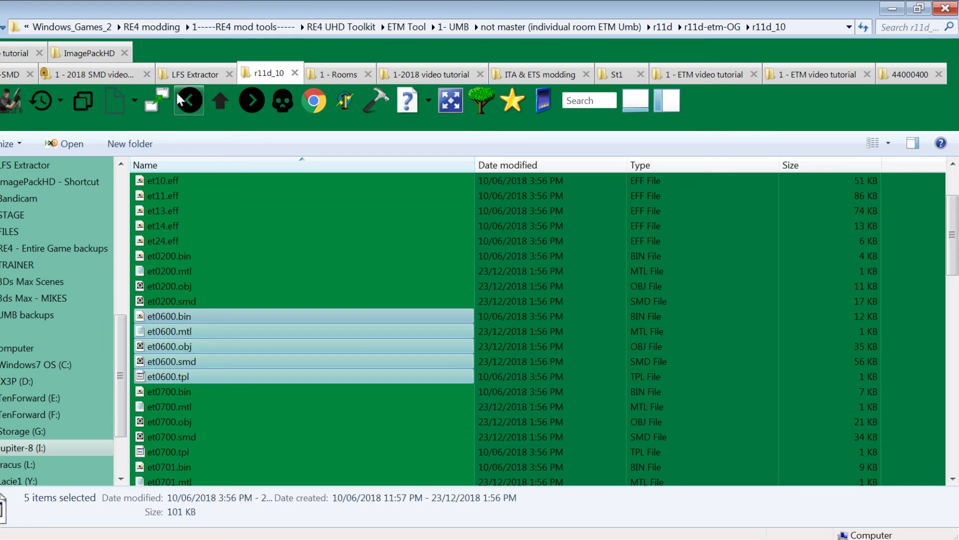
Step: Close the EFF Tool video tutorial and LFS Extractor folders, then look into the 1-2018 video tutorial folder
left_click(25, 55)
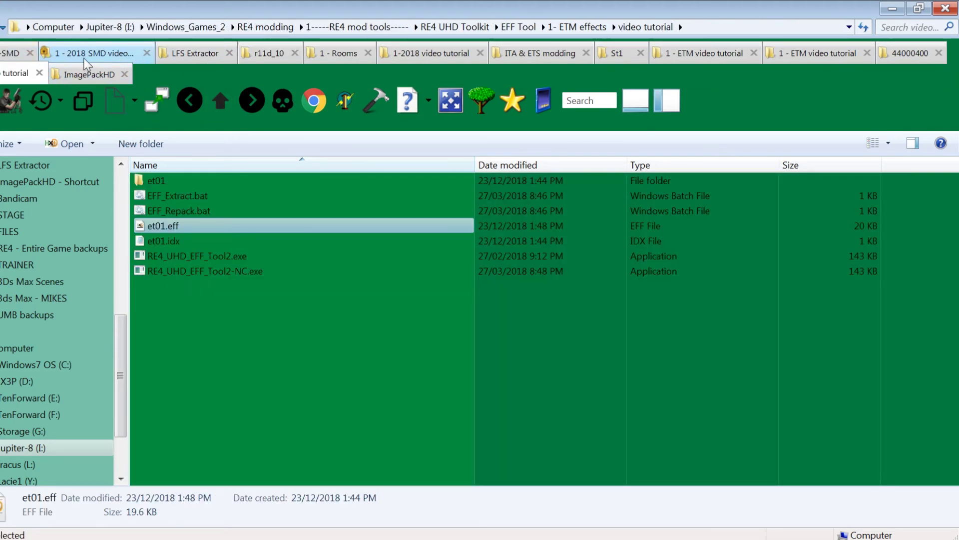
left_click(39, 74)
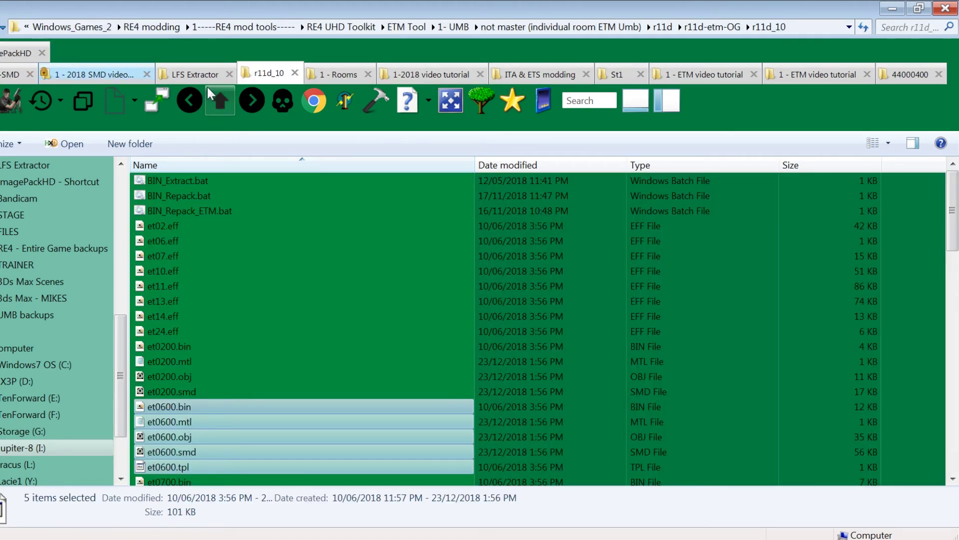
left_click(229, 74)
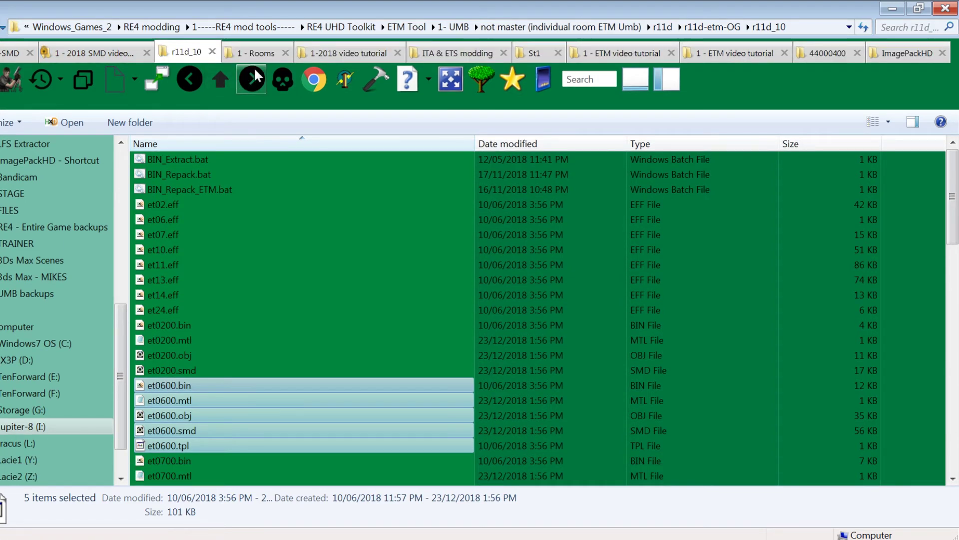
left_click(338, 53)
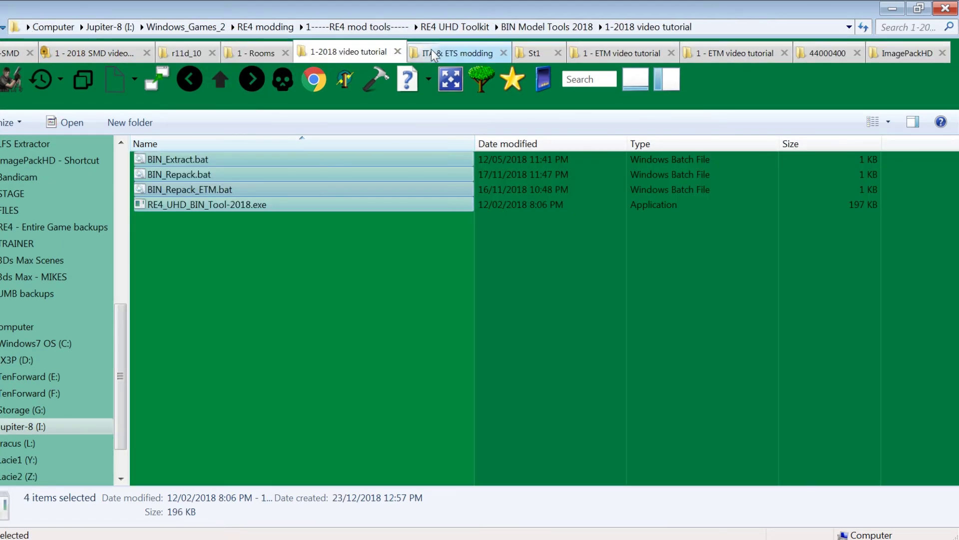
Step: Paste the copied et0600 files into the r108_10 folder under ETM Tool's 1 ETM video tutorial folder
left_click(208, 53)
left_click(220, 78)
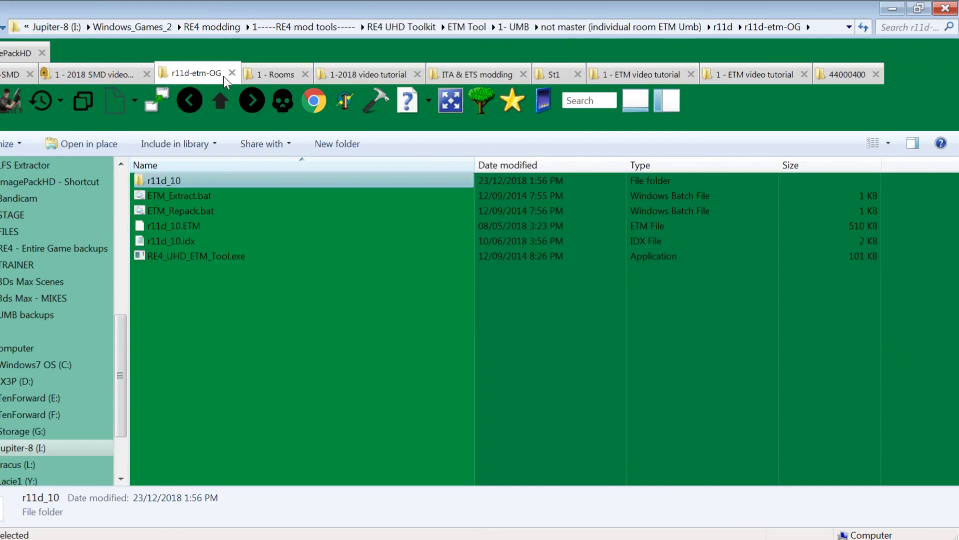
left_click(222, 100)
left_click(223, 101)
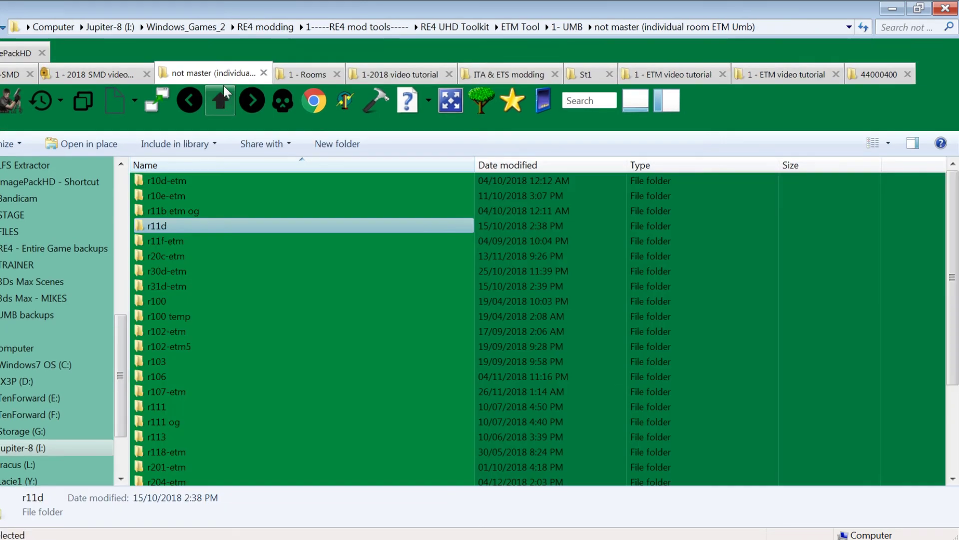
left_click(224, 88)
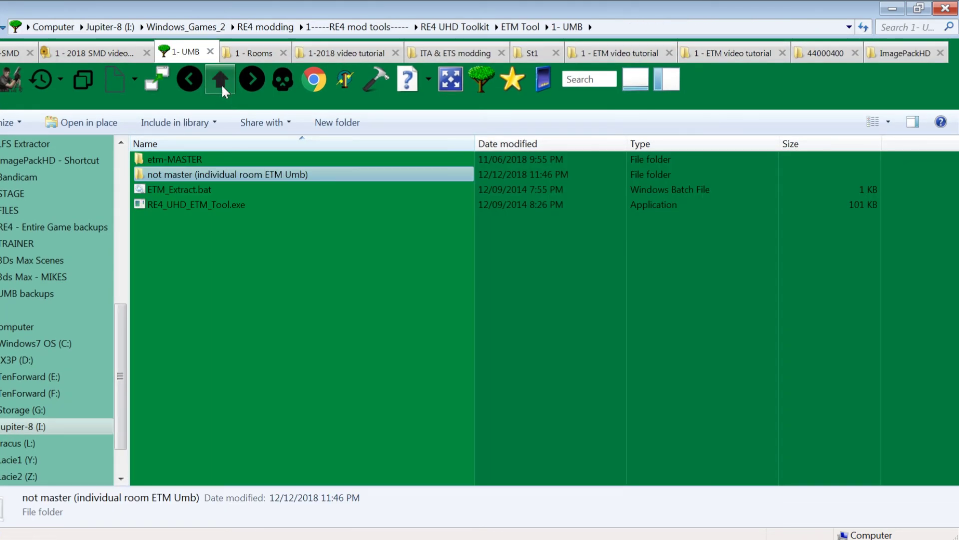
left_click(221, 85)
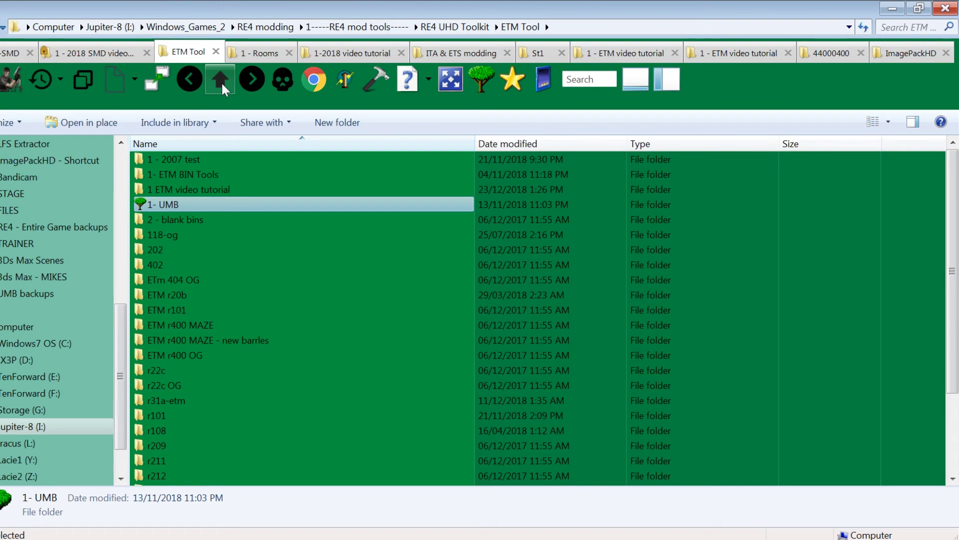
double_click(200, 190)
double_click(182, 182)
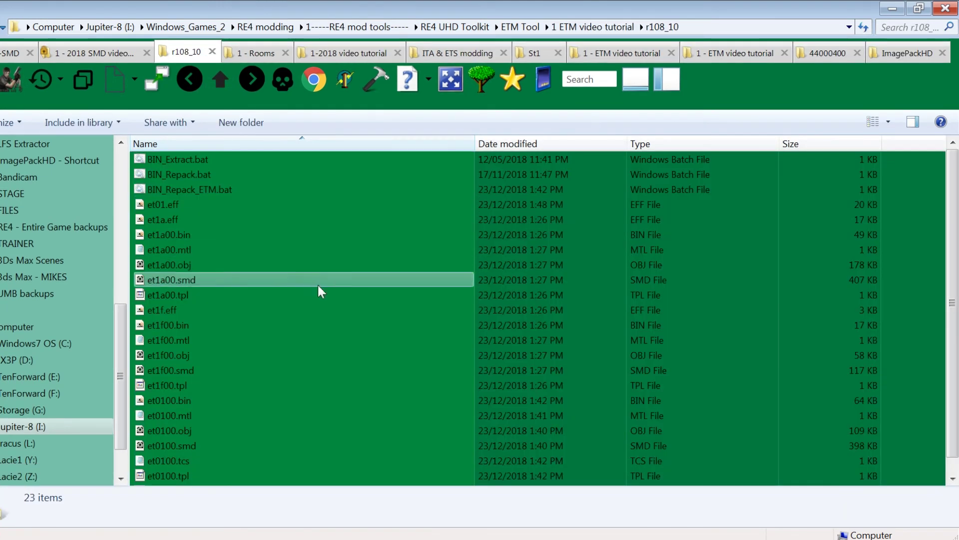
right_click(324, 287)
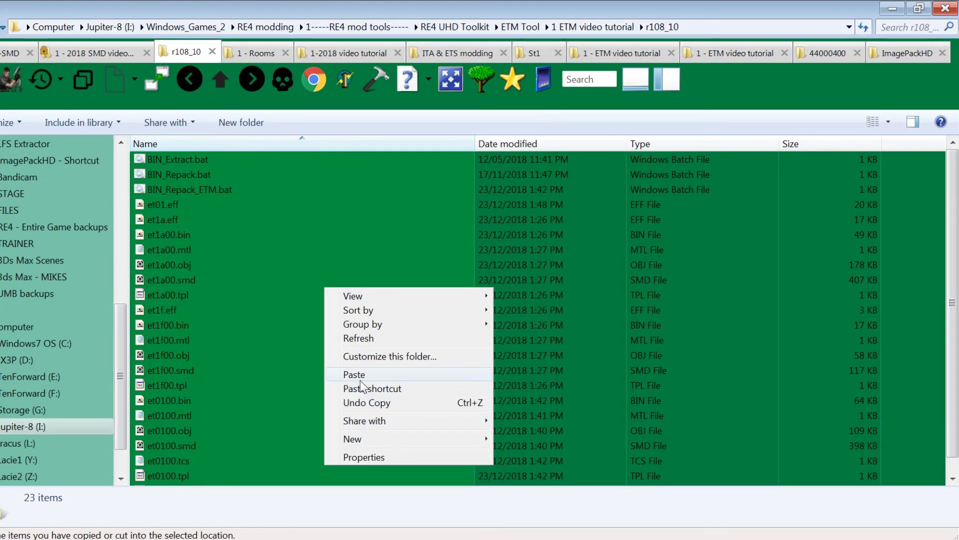
left_click(368, 376)
scroll(330, 369, "down", 2)
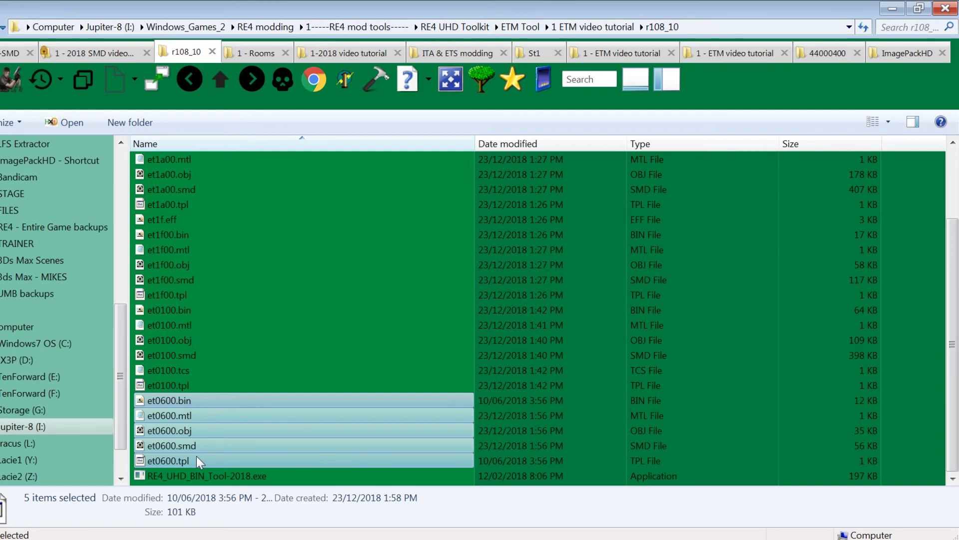
Step: Preview the et0600.smd model, then open et0600.mtl to check its texture reference and close the file
double_click(188, 442)
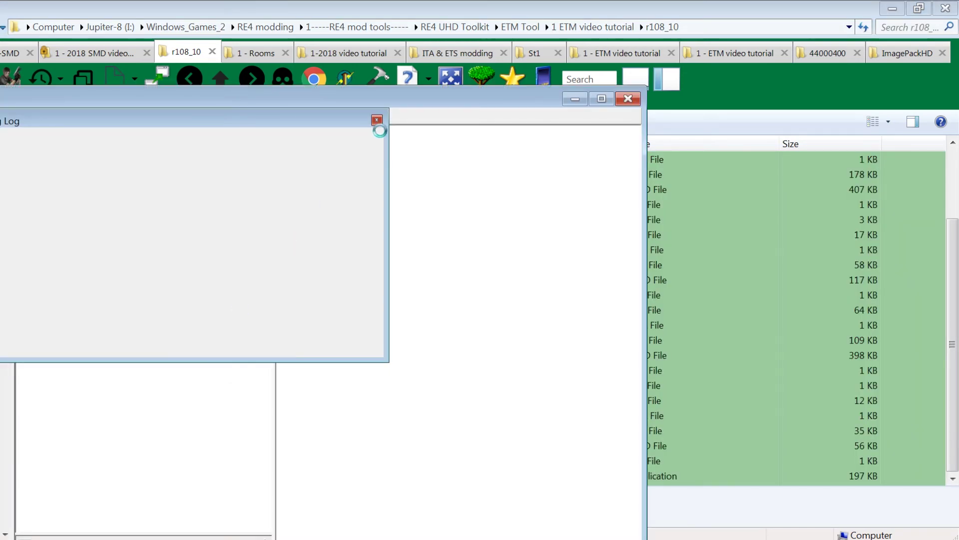
left_click(377, 120)
mouse_move(454, 340)
left_mouse_down()
mouse_move(483, 342)
mouse_move(470, 343)
left_mouse_up()
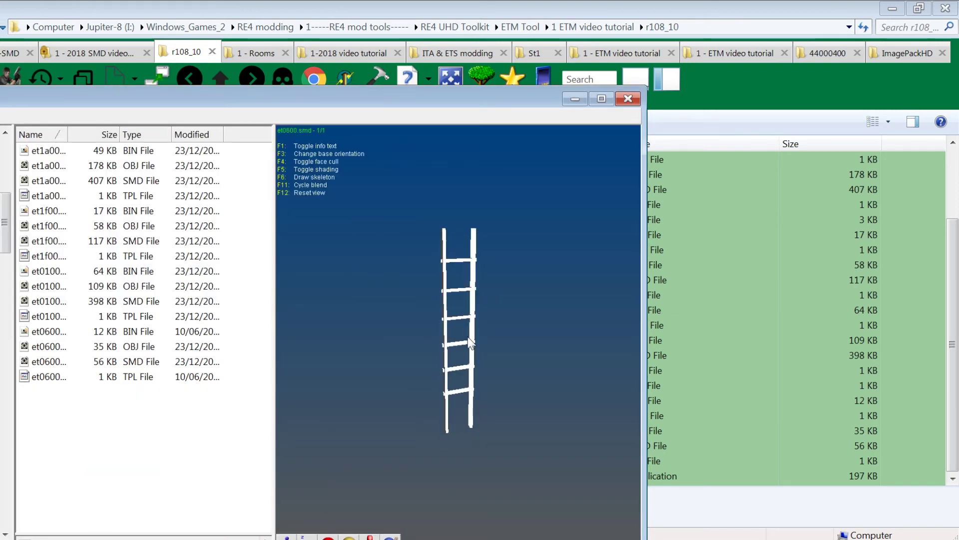
left_click(628, 100)
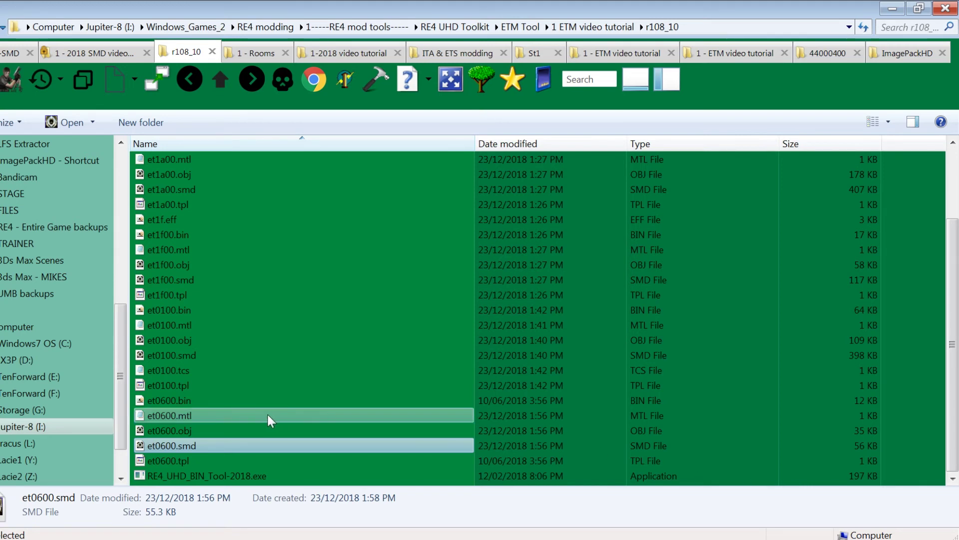
double_click(207, 417)
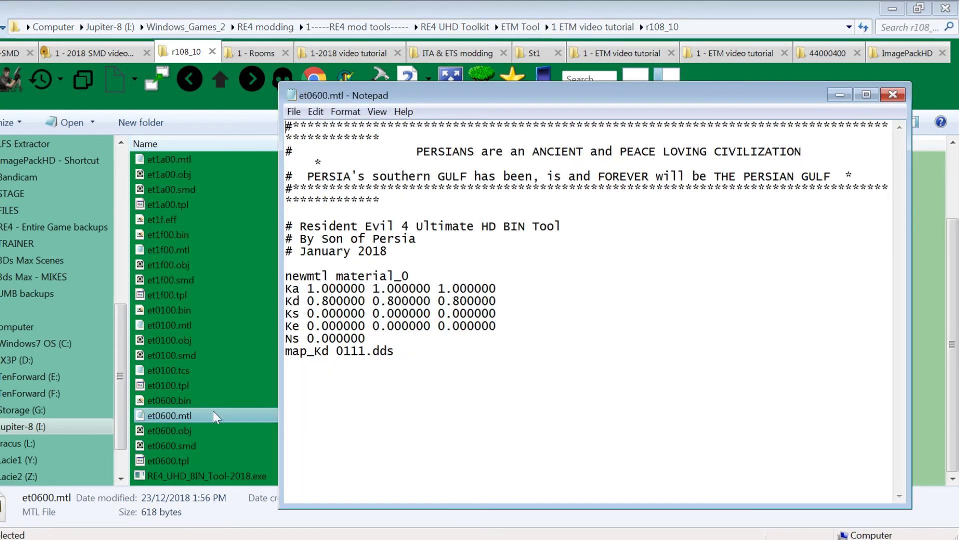
left_click(893, 95)
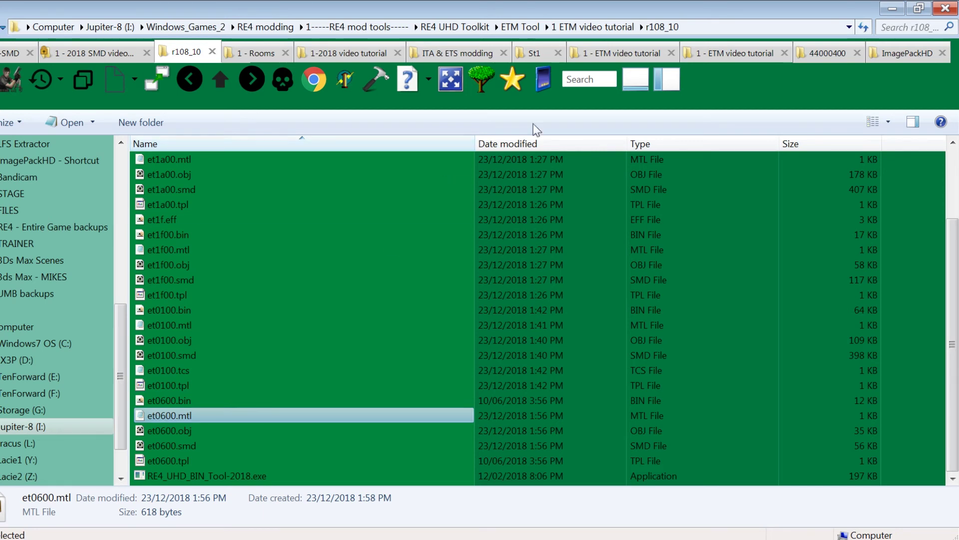
Step: Search the ImagePackHD folder for 4400011d
left_click(906, 53)
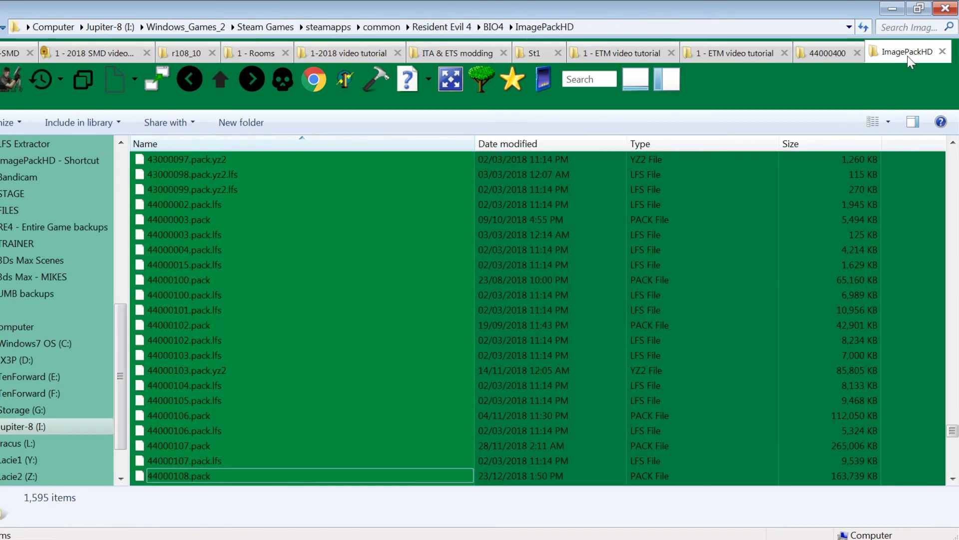
left_click(908, 28)
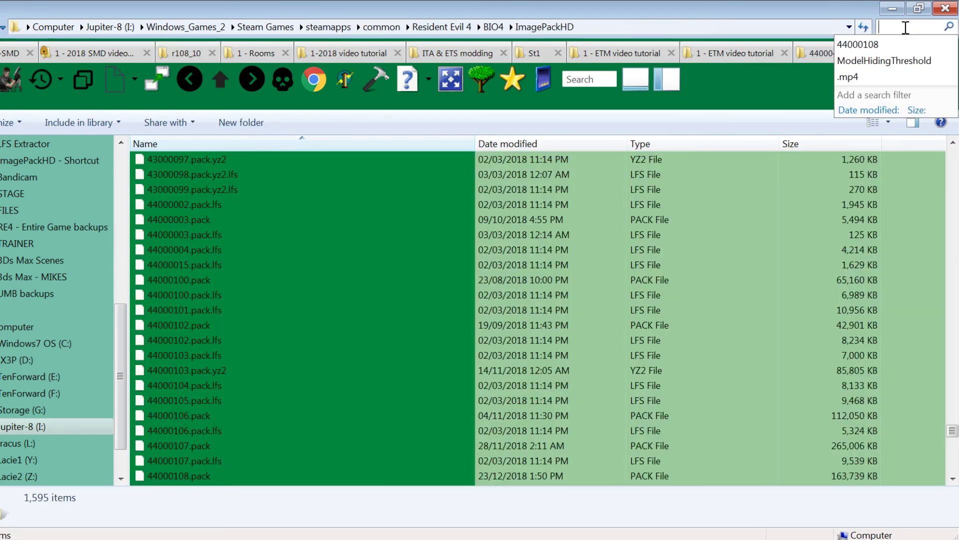
type("4400")
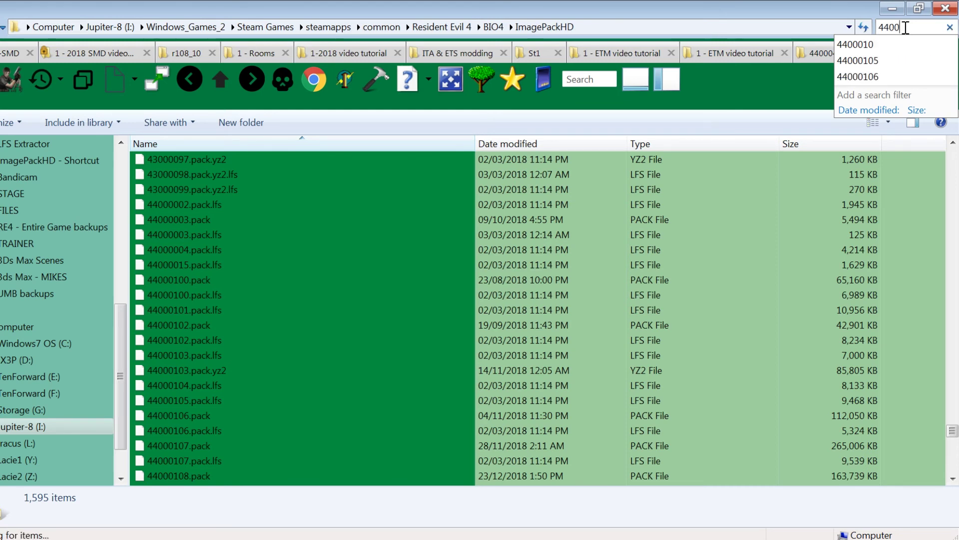
type("011d")
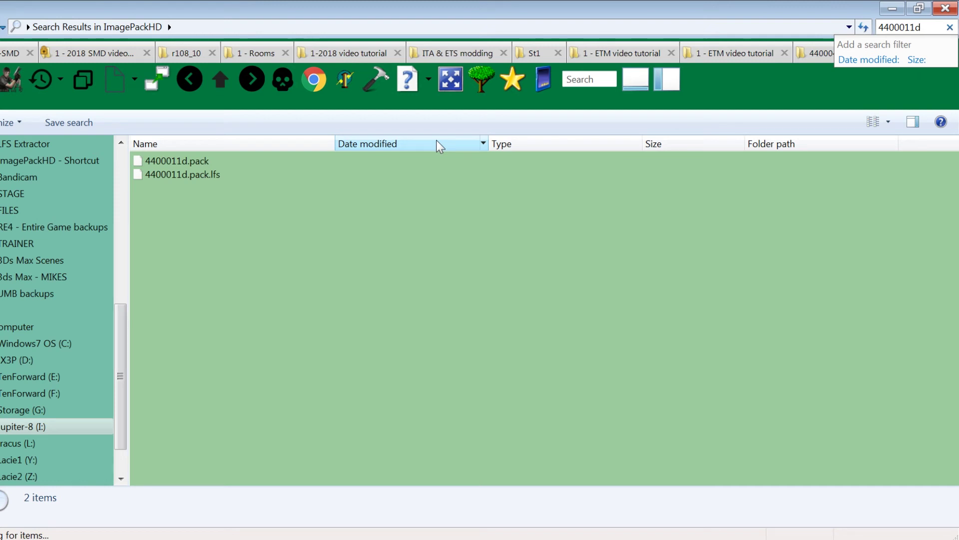
Step: Copy 4400011d.pack into the 1 - ETM video tutorial folder under YZ2 Toolsets
left_click(171, 156)
right_click(171, 156)
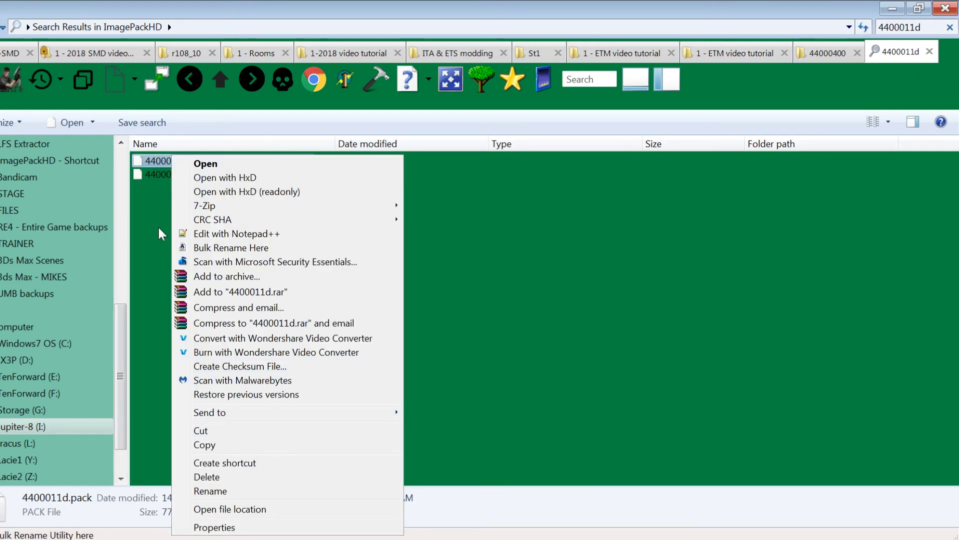
left_click(152, 202)
left_click(174, 163)
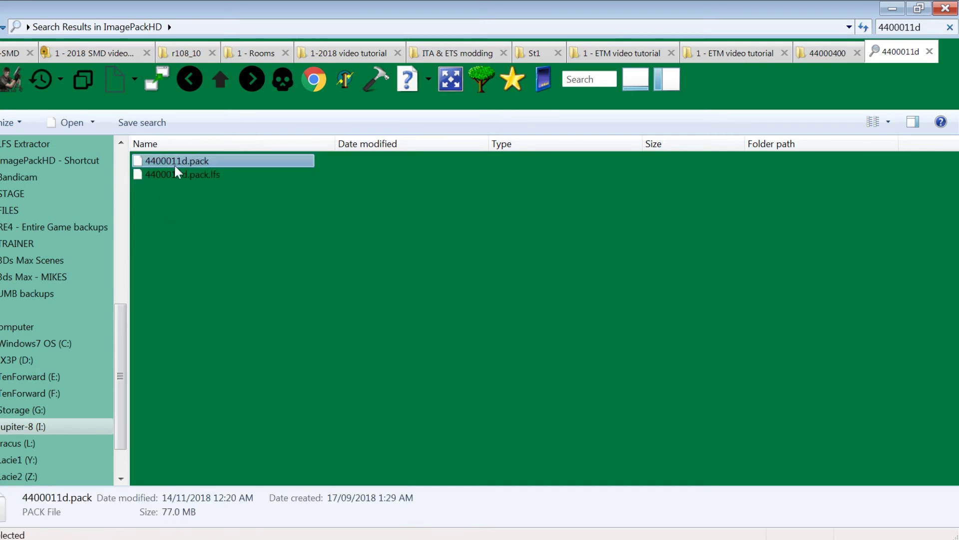
right_click(175, 163)
left_click(229, 451)
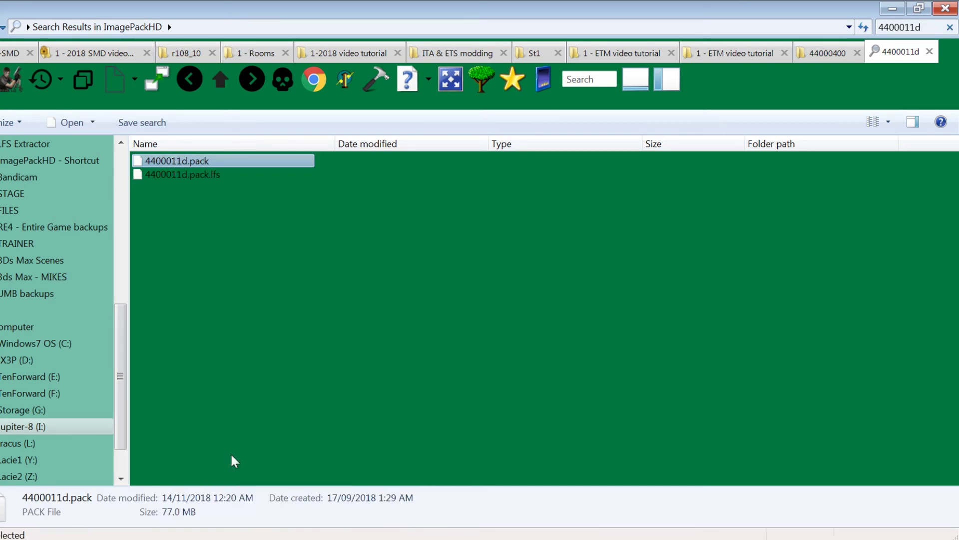
left_click(534, 53)
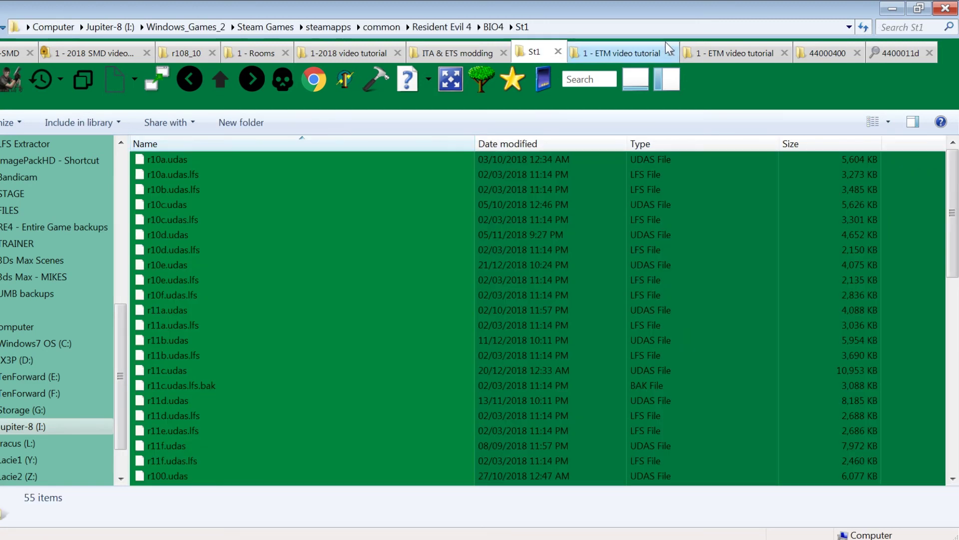
left_click(652, 53)
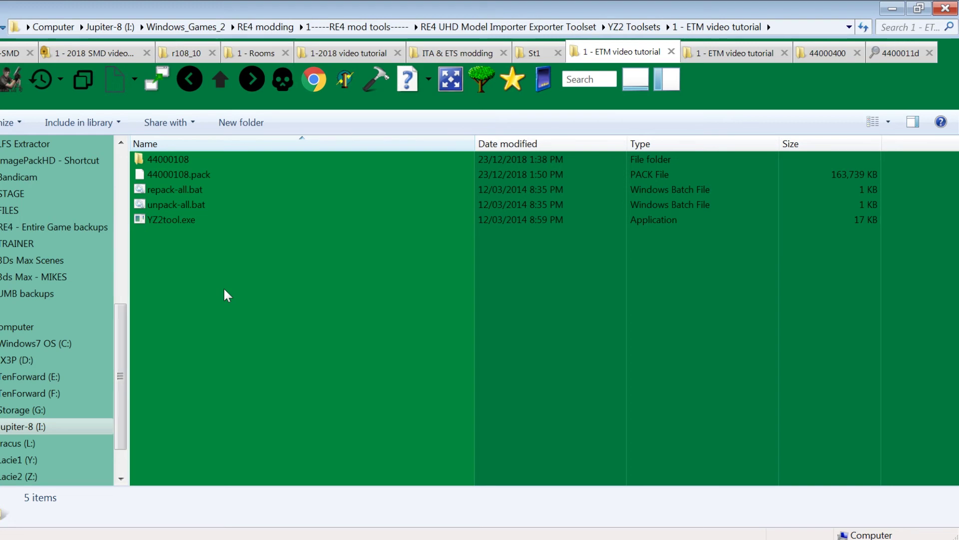
key("ctrl+v")
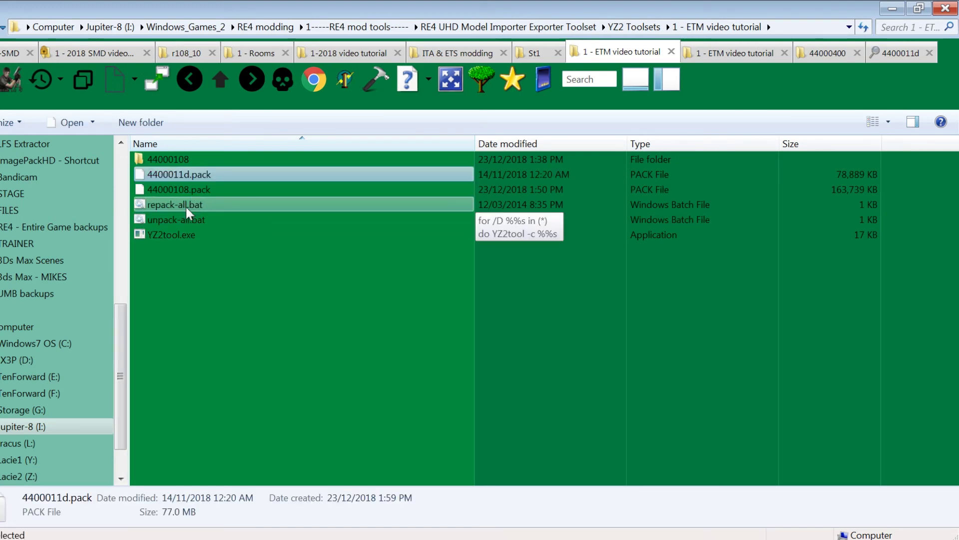
Step: Unpack 4400011d.pack with unpack-all.bat and display the extracted textures in the 4400011d folder as large thumbnails
double_click(186, 220)
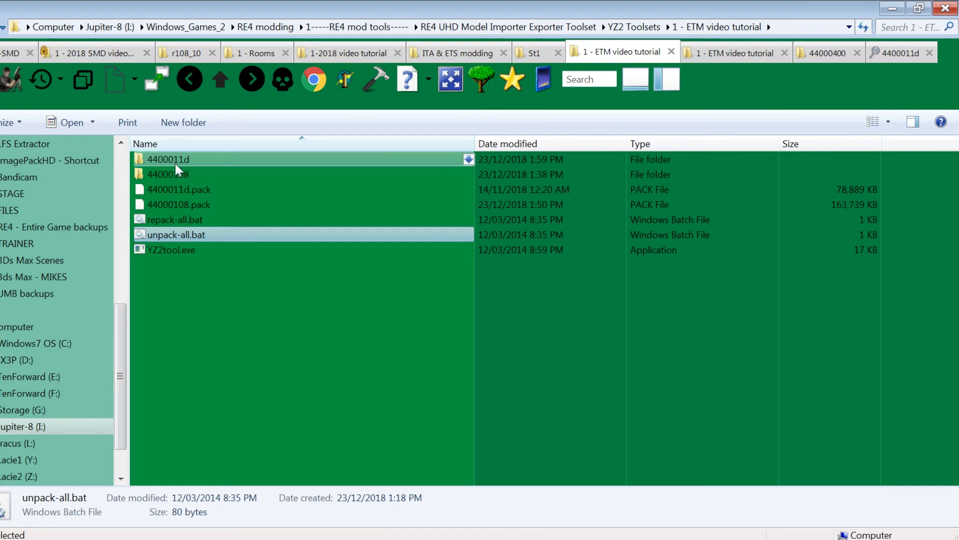
double_click(175, 160)
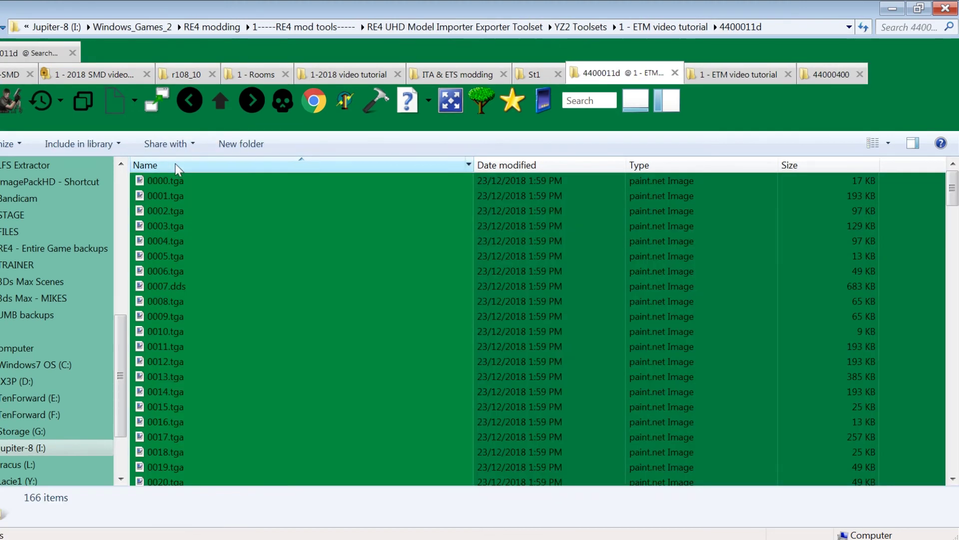
left_click(873, 144)
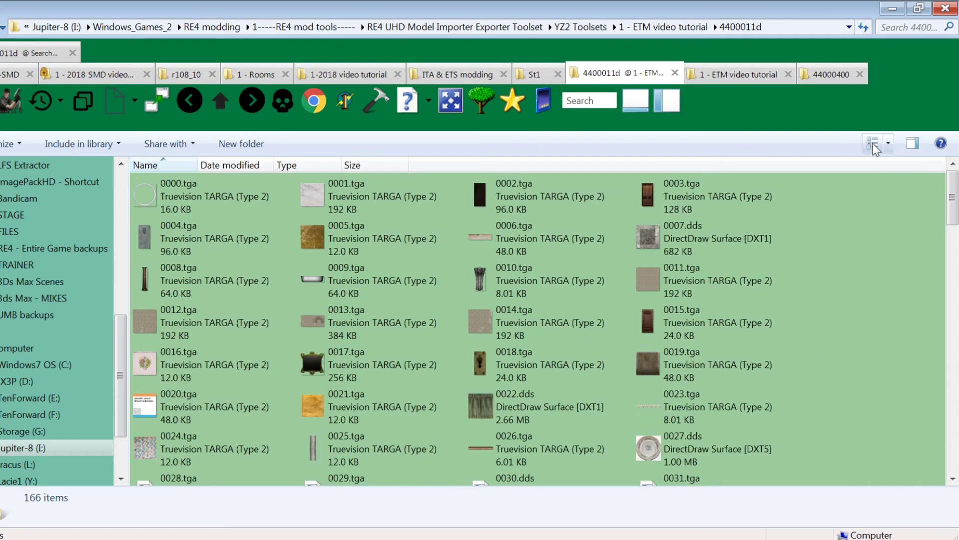
left_click(873, 144)
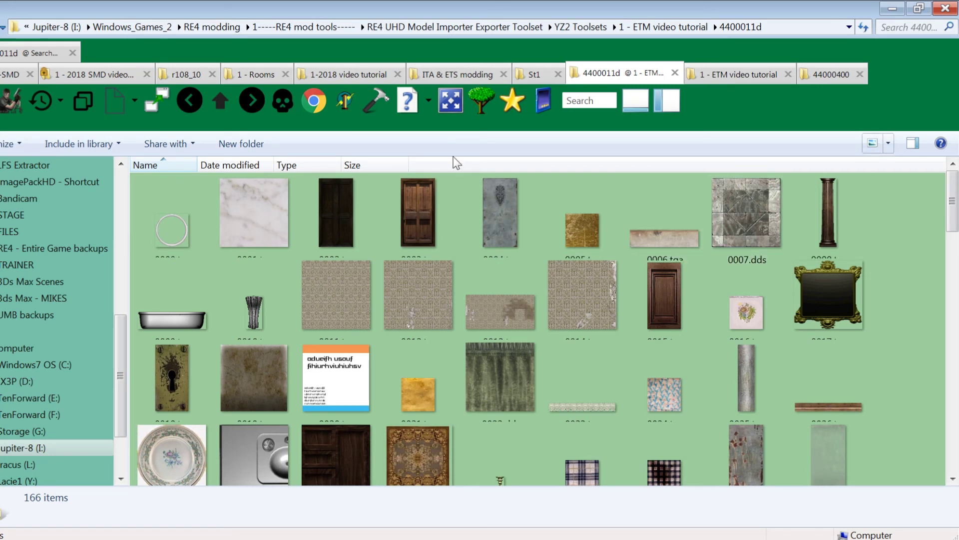
Step: Delete the 4400011d folder and 4400011d.pack from the 1 - ETM video tutorial folder
left_click(219, 102)
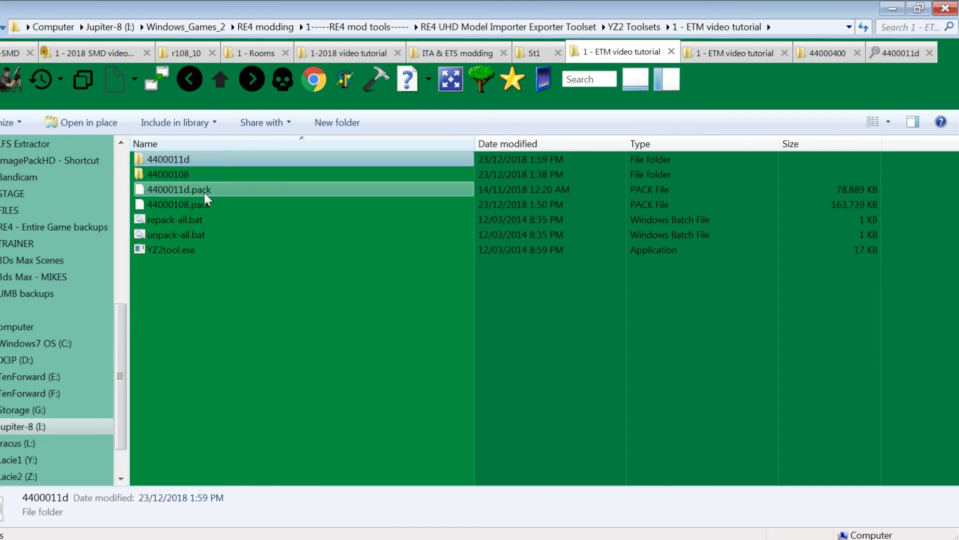
left_click(202, 191, "ctrl")
key("Delete")
key("Return")
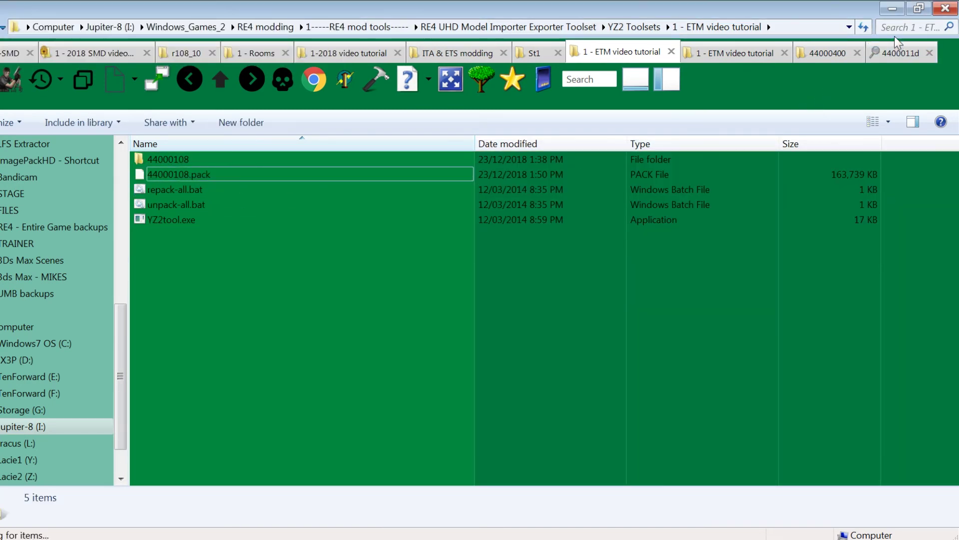
Step: Copy 4400011d.pack.lfs from the ImagePackHD search results into the LFS Extractor folder and extract it with RUN (2).bat
left_click(902, 55)
left_click(204, 174)
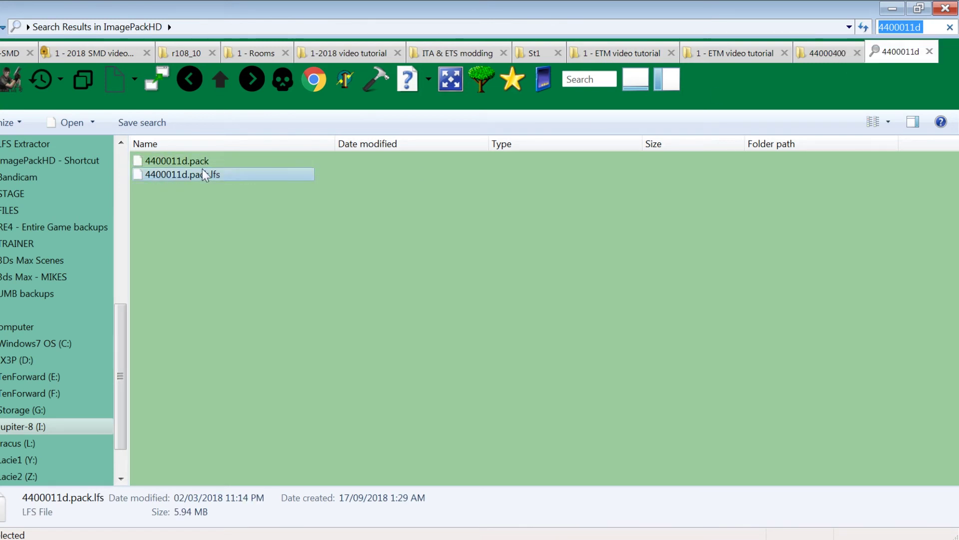
right_click(193, 176)
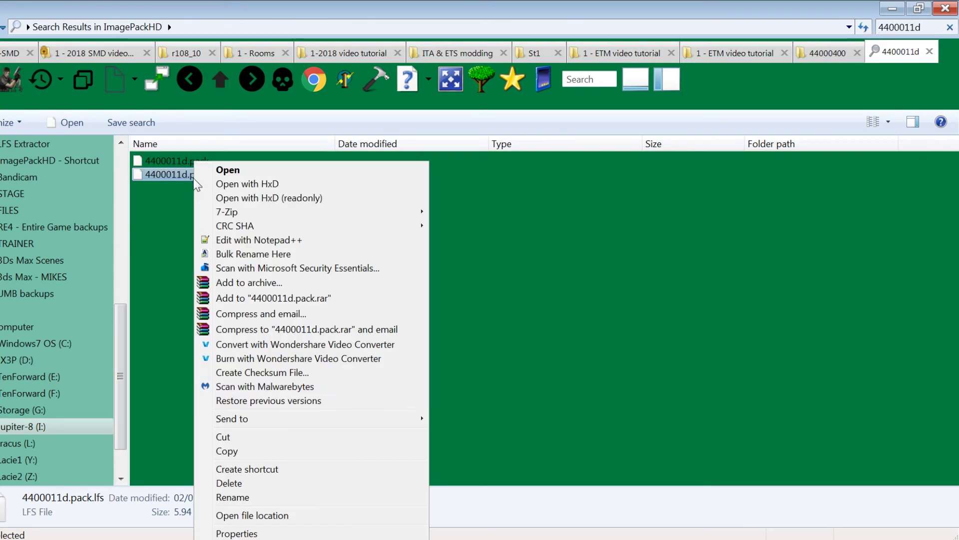
left_click(233, 450)
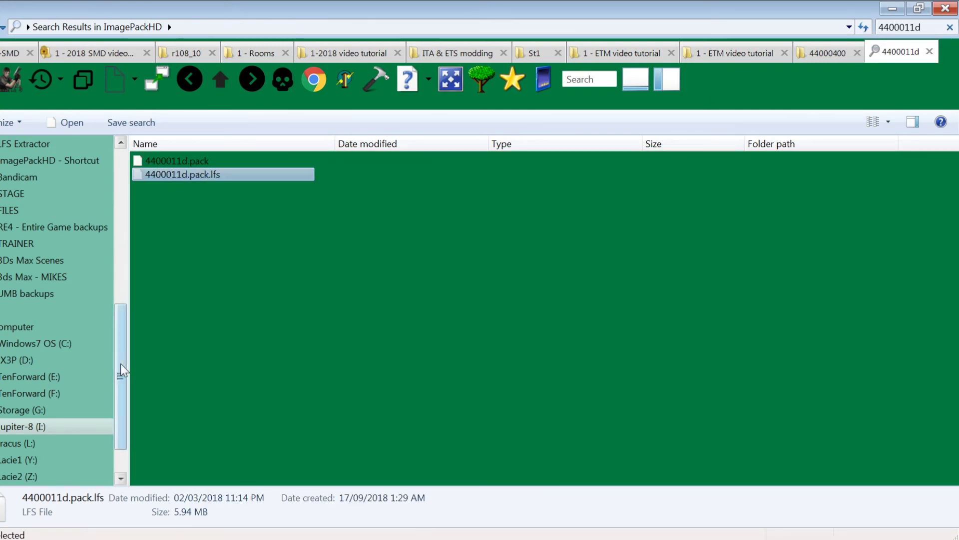
left_click_drag(121, 370, 121, 315)
right_click(32, 260)
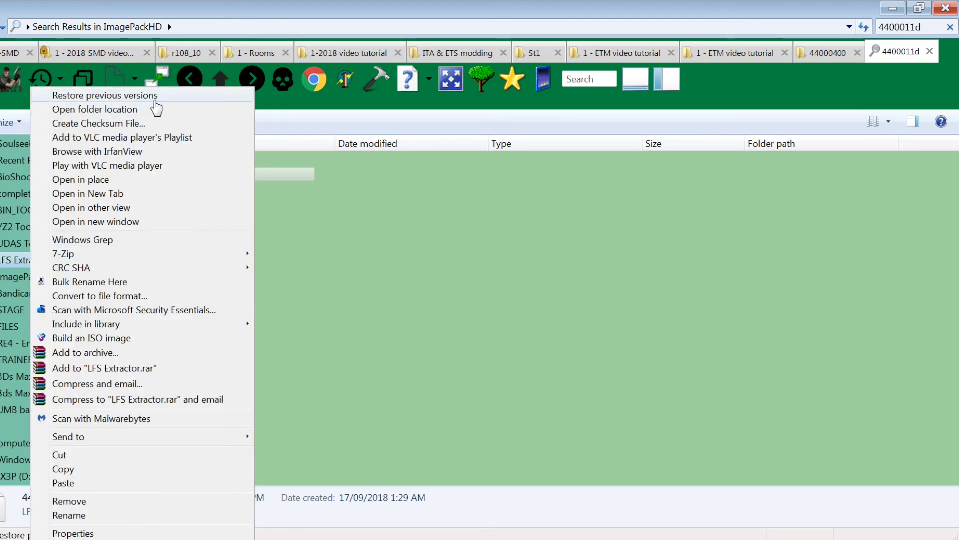
left_click(100, 193)
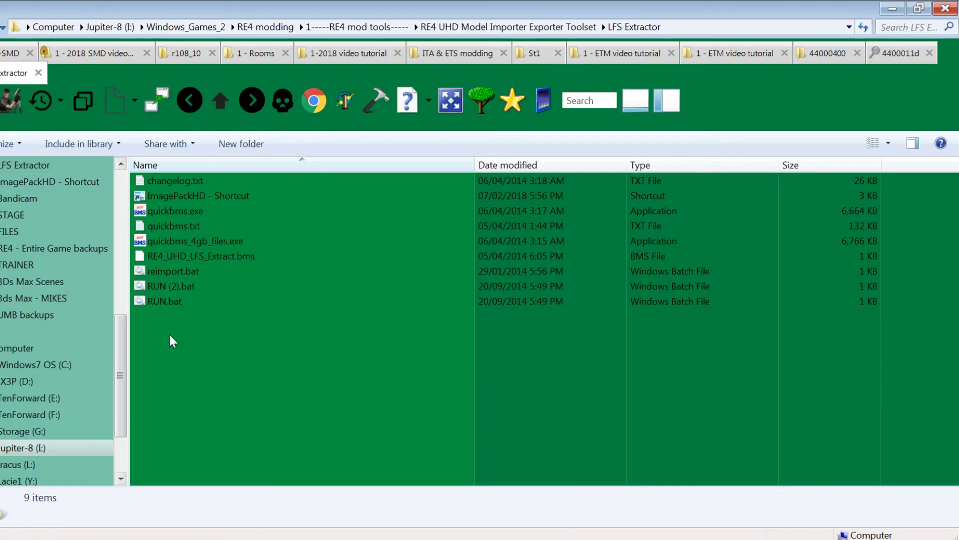
key("ctrl+v")
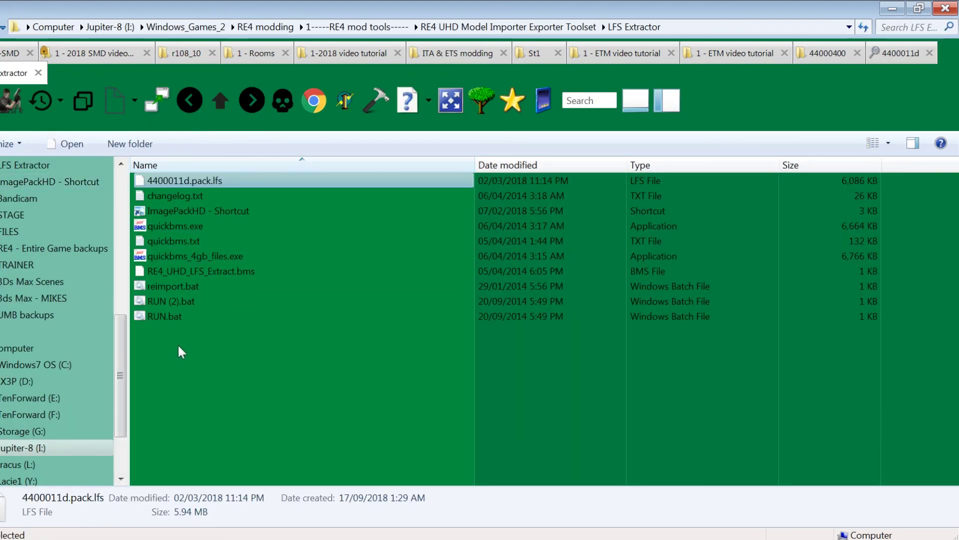
double_click(184, 300)
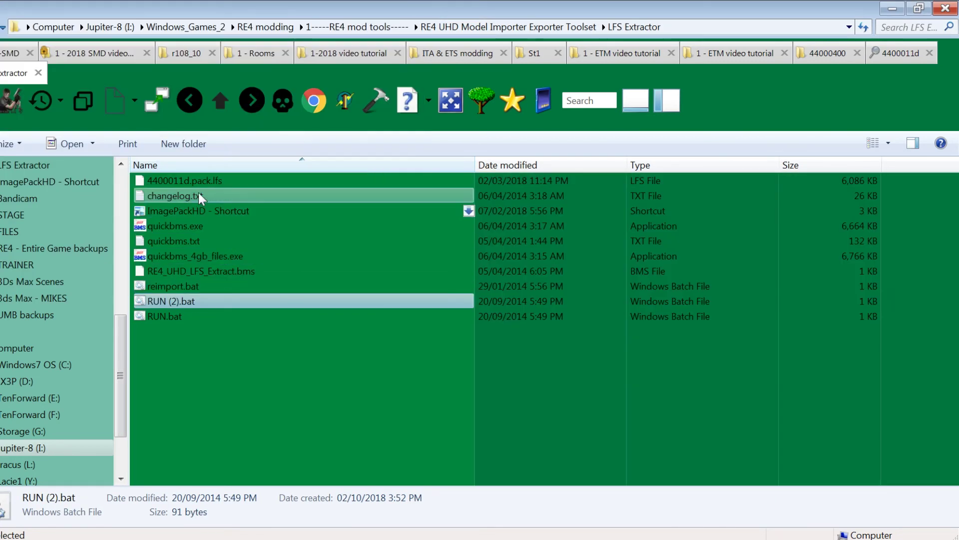
Step: Move the extracted 4400011d.pack from LFS Extractor into the 1 - ETM video tutorial folder under YZ2 Toolsets
left_click(187, 183)
right_click(189, 184)
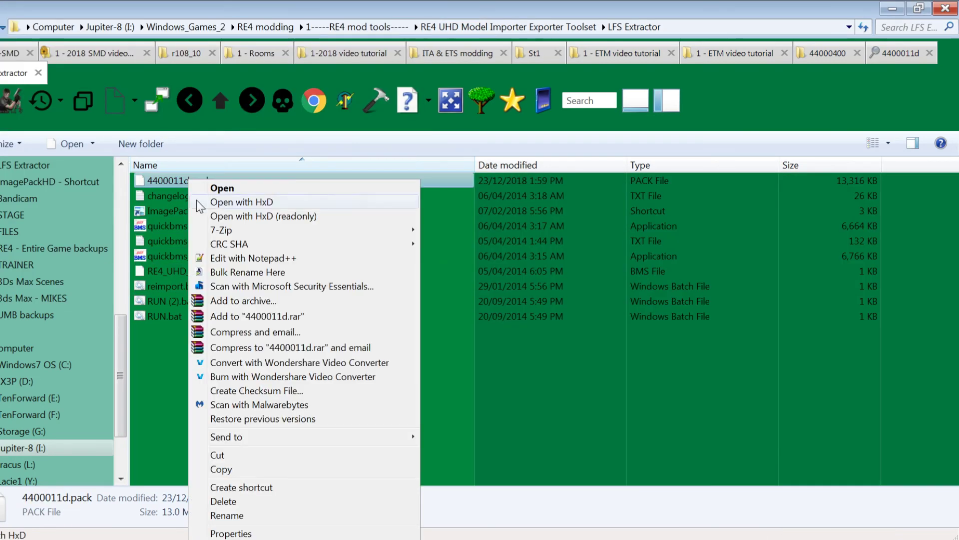
left_click(217, 455)
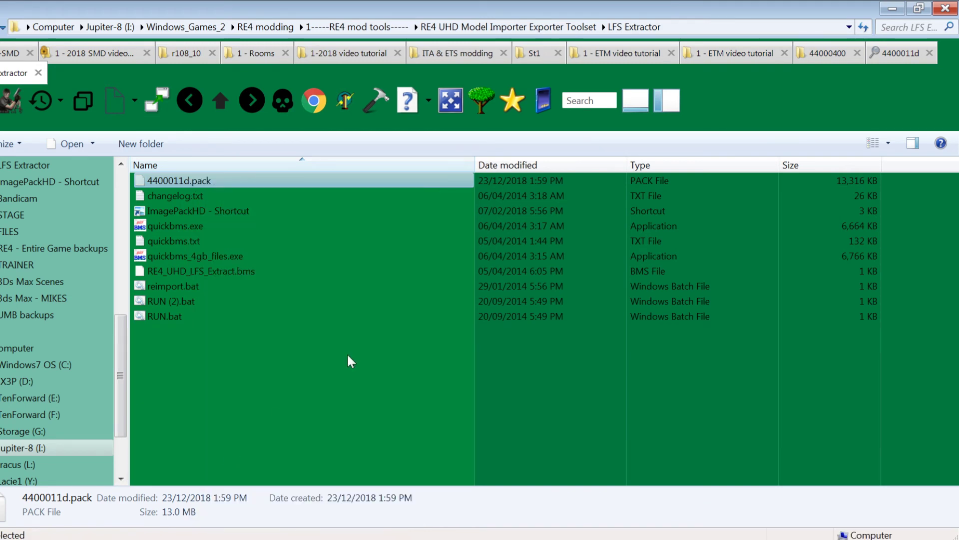
left_click(841, 50)
left_click(218, 104)
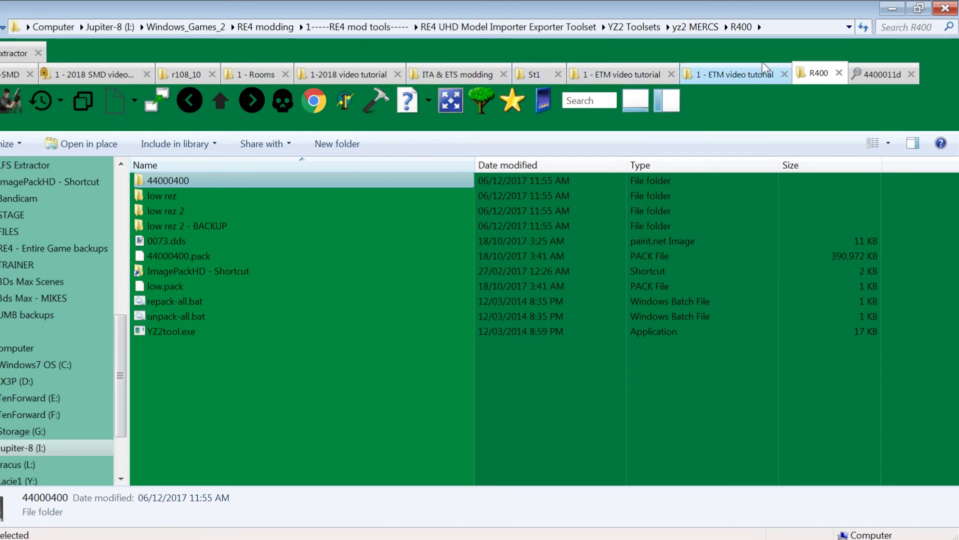
left_click(225, 102)
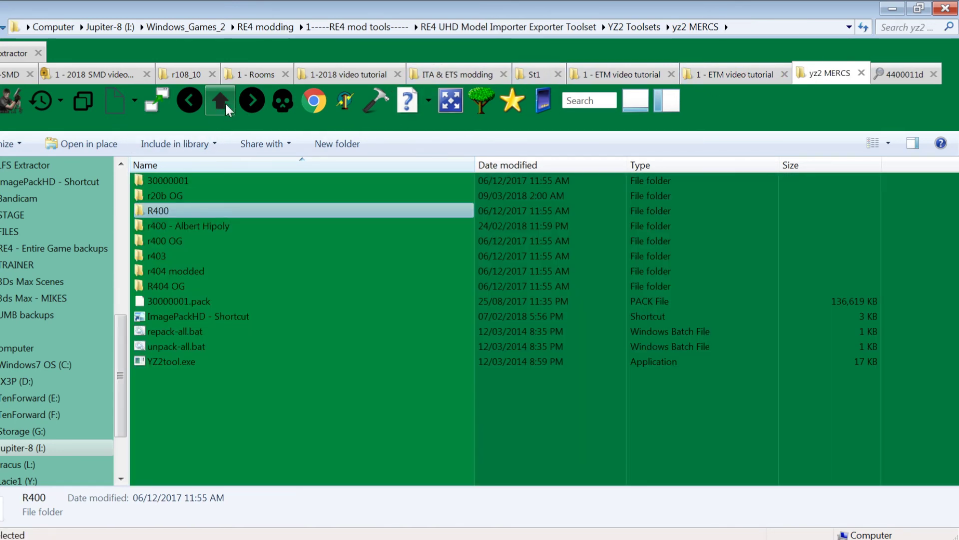
left_click(225, 102)
left_click(224, 102)
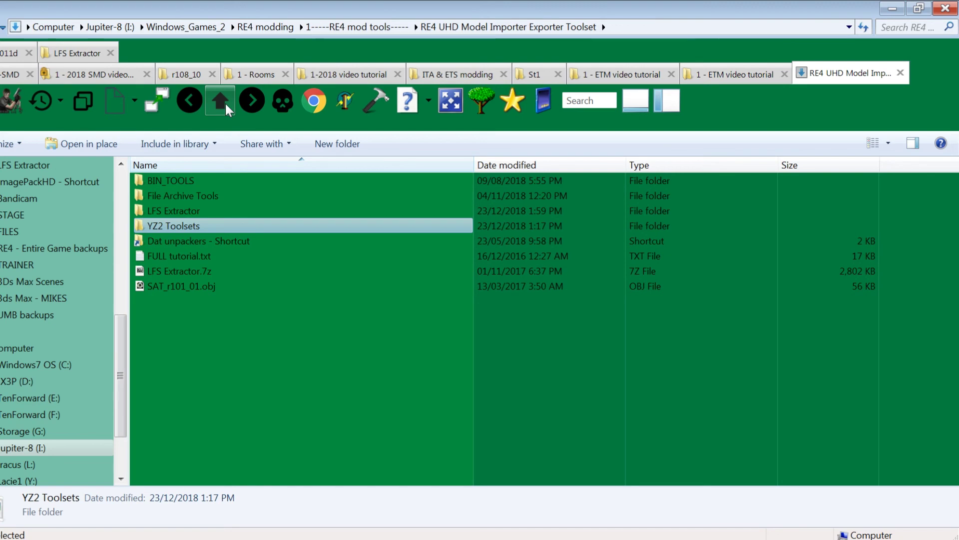
double_click(199, 226)
double_click(203, 181)
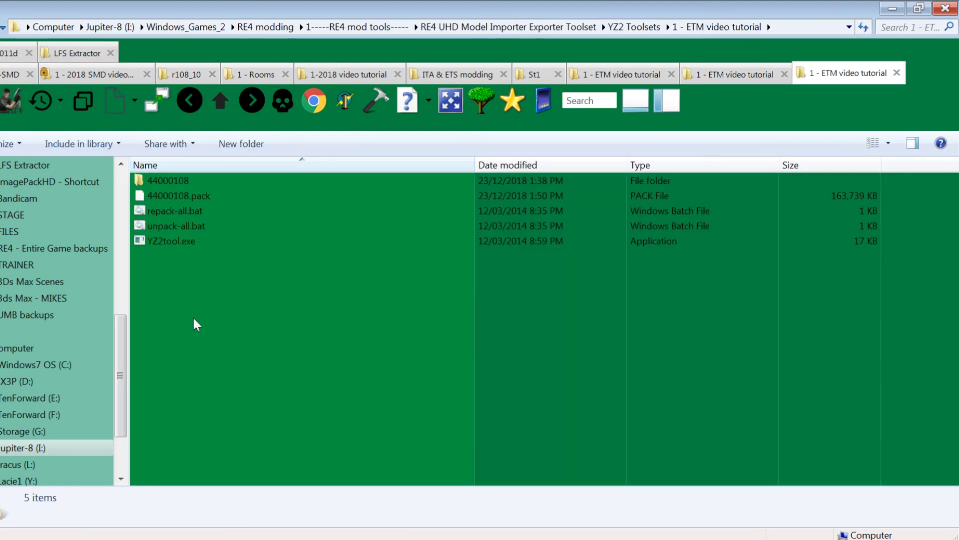
key("ctrl+v")
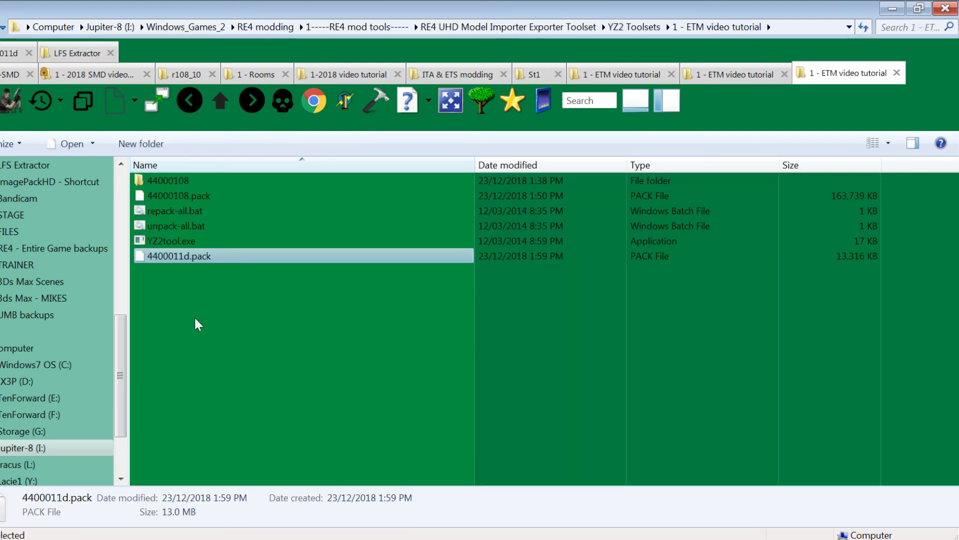
Step: Unpack 4400011d.pack with unpack-all.bat and select texture 0111.dds in the extracted 4400011d folder
double_click(187, 225)
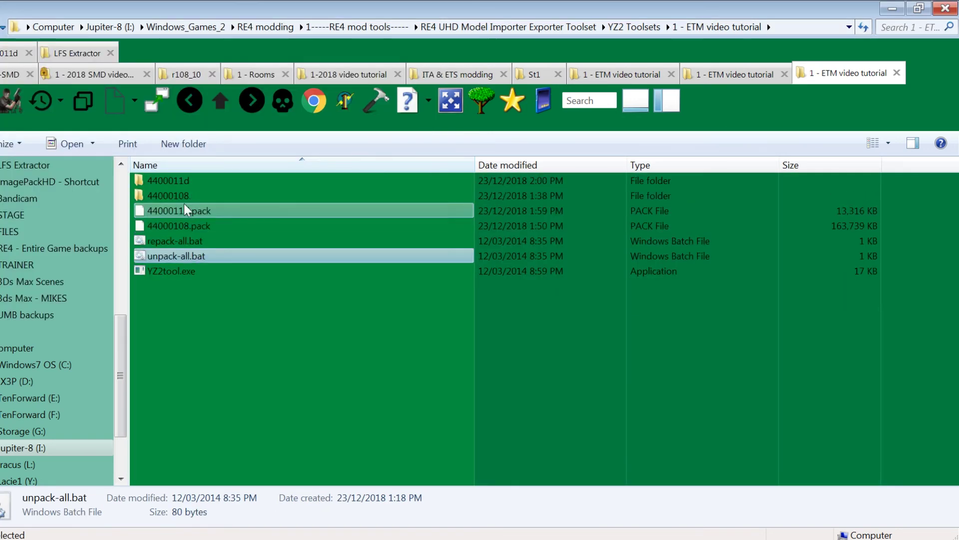
double_click(181, 195)
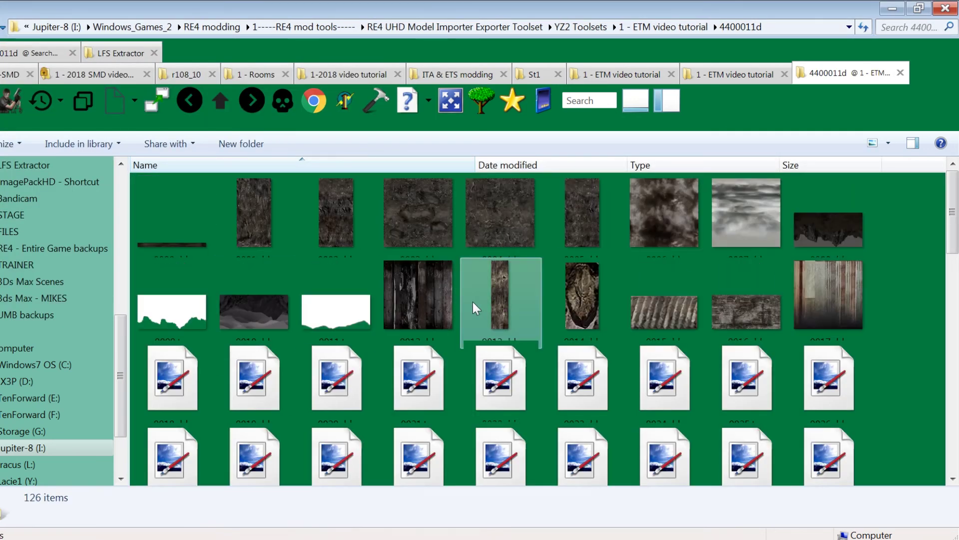
scroll(456, 292, "down", 10)
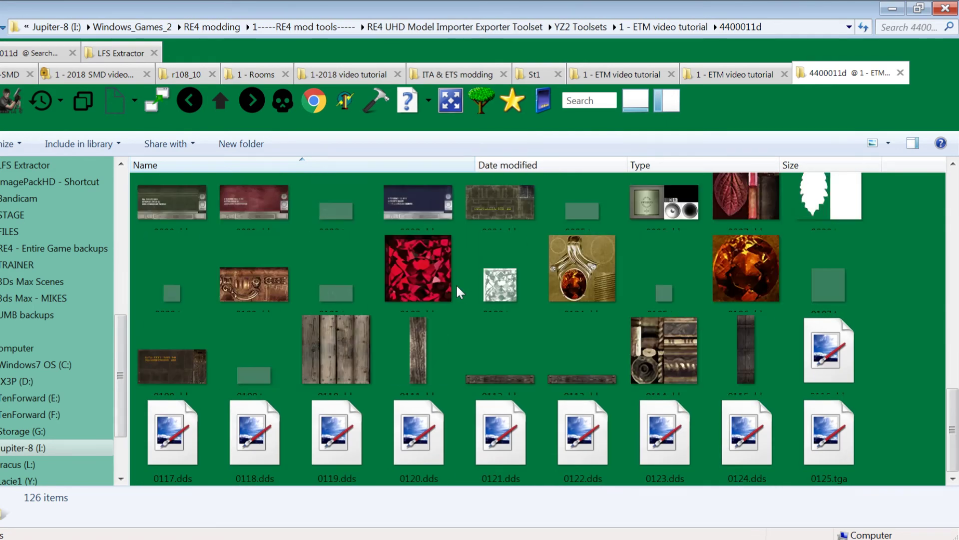
left_click(355, 341)
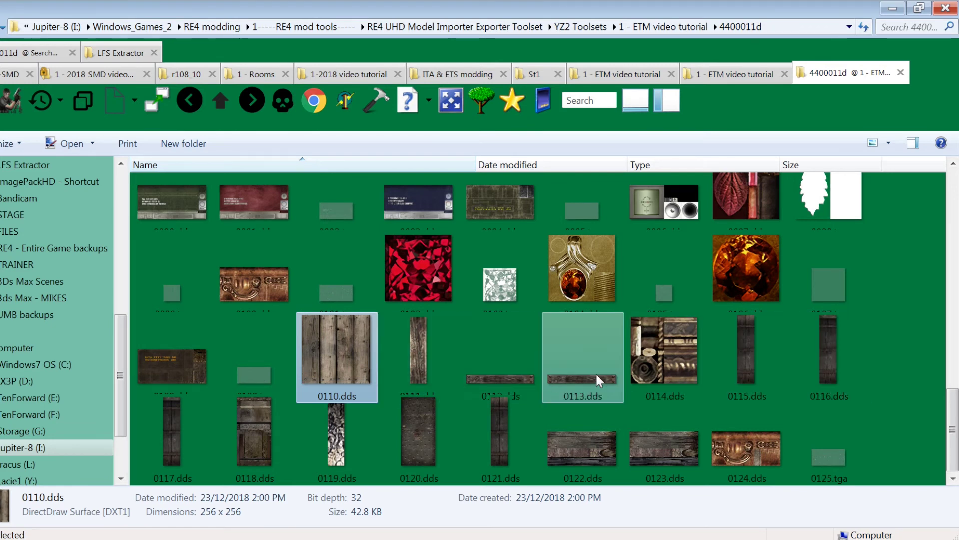
left_click(419, 371)
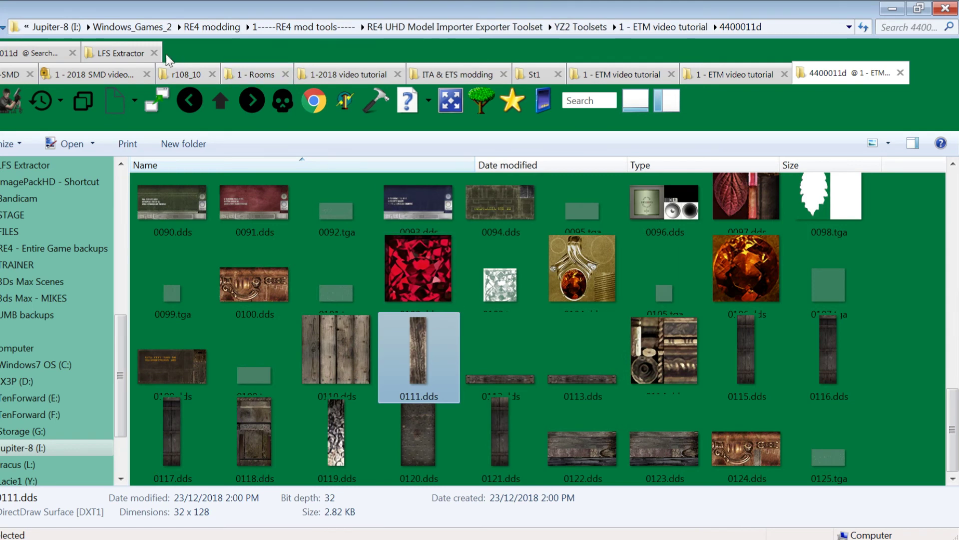
Step: Check which texture file the map_Kd line of et0600.mtl in the r108_10 folder refers to
left_click(198, 75)
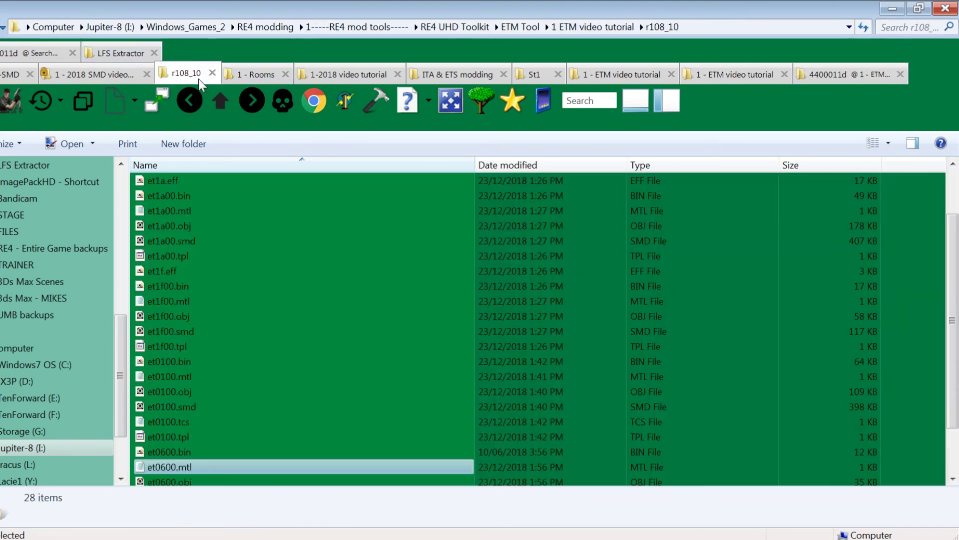
scroll(188, 380, "down", 2)
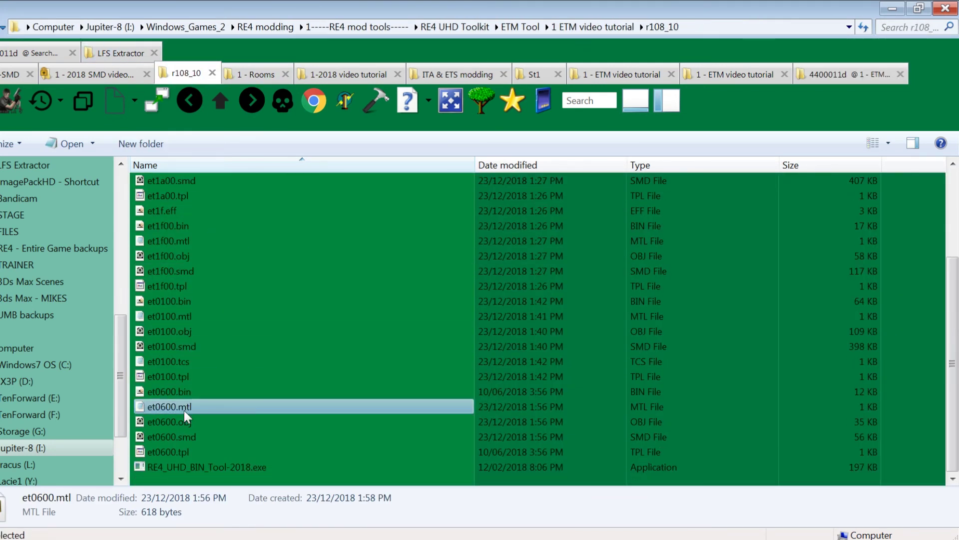
double_click(185, 408)
left_click_drag(367, 323, 316, 322)
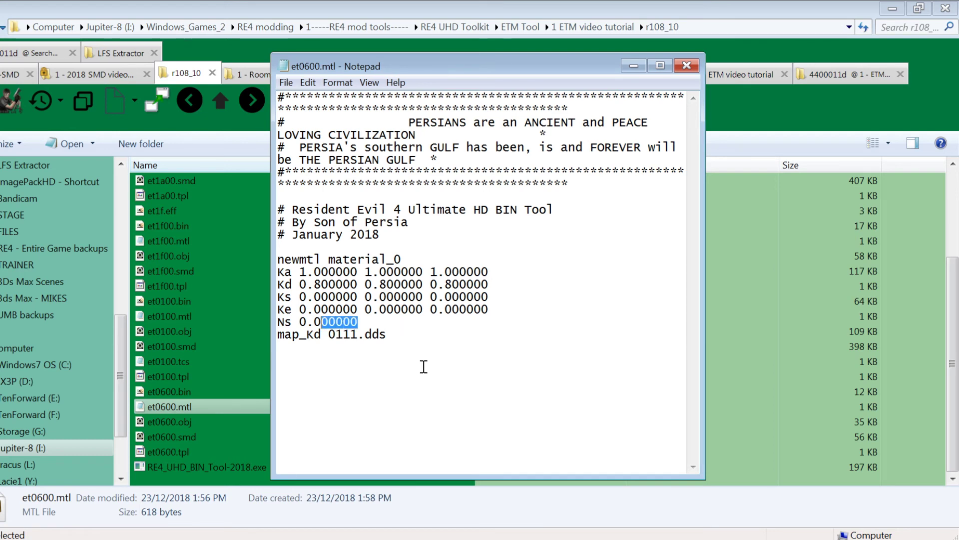
left_click_drag(386, 334, 315, 334)
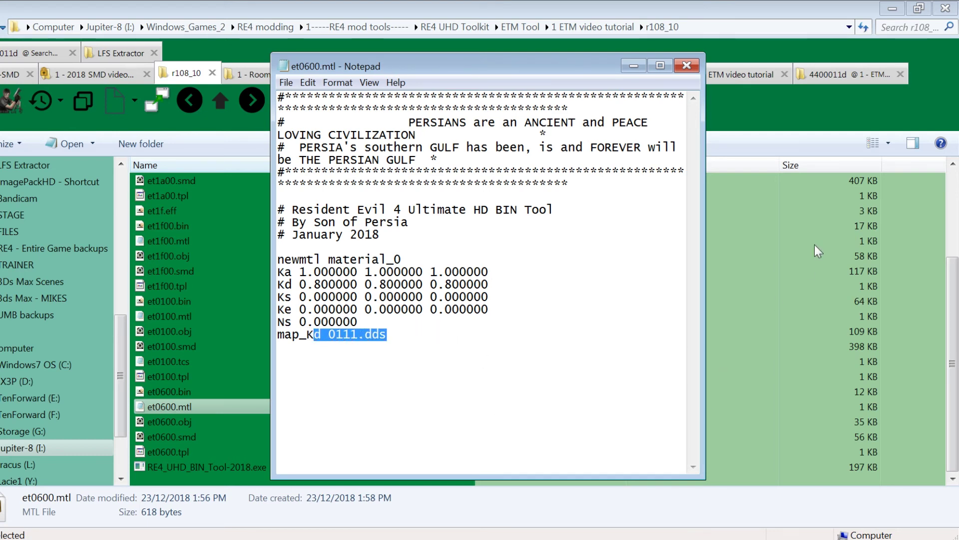
left_click(810, 272)
Step: Copy 0111.dds from the 4400011d folder into its parent folder, 1 - ETM video tutorial
left_click(845, 75)
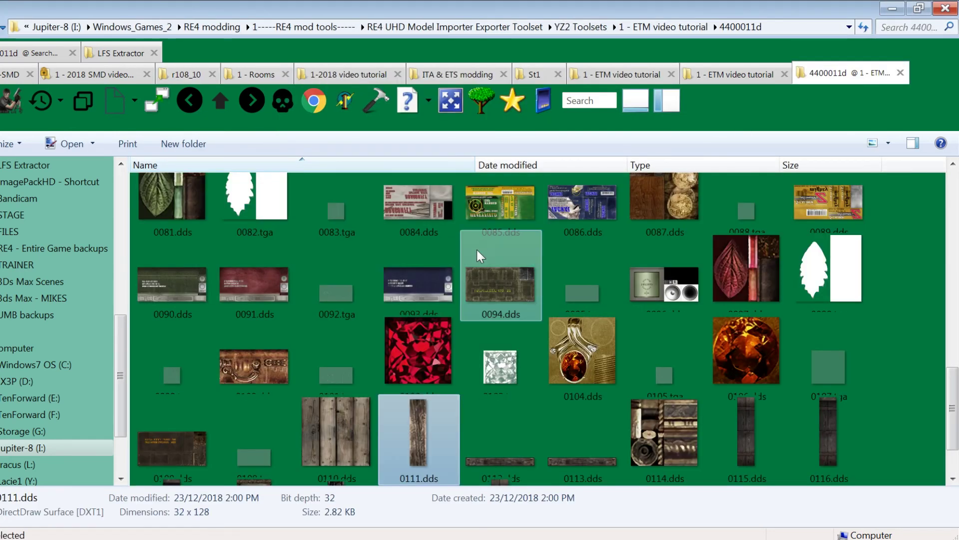
right_click(412, 448)
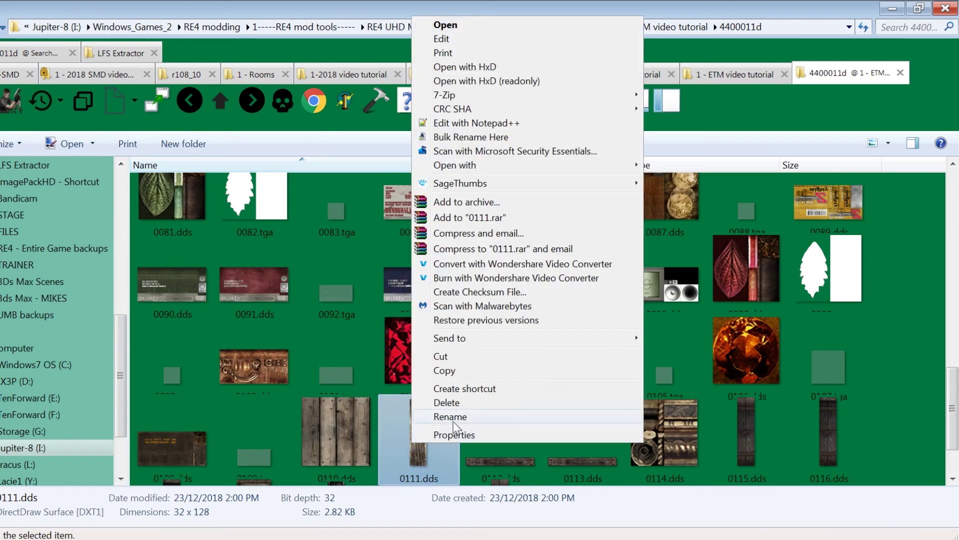
left_click(458, 373)
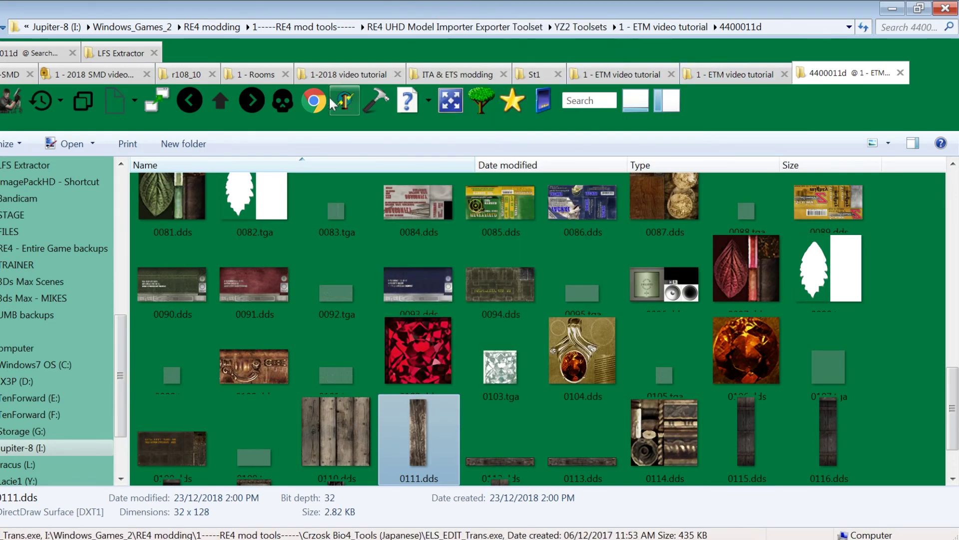
left_click(220, 103)
key("ctrl+v")
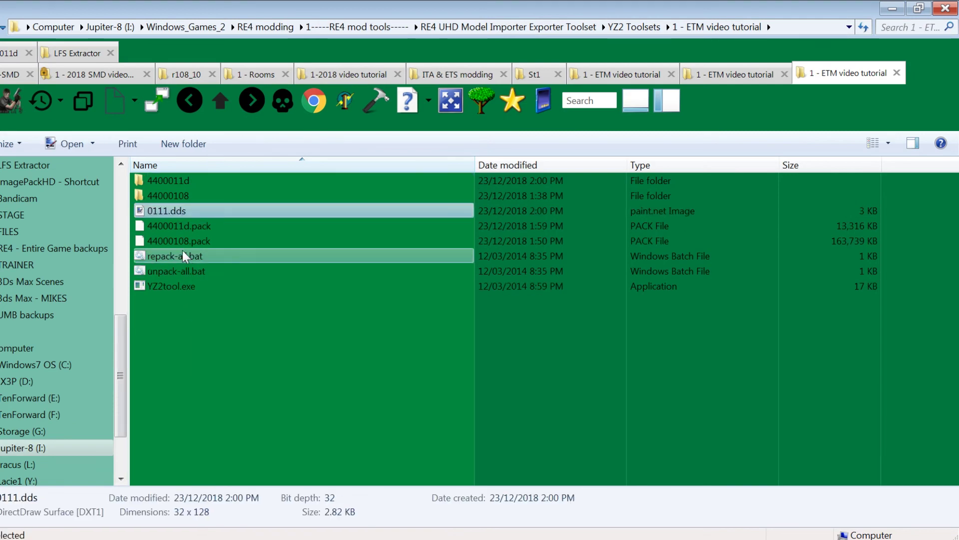
Step: Delete the placeholder texture 0184.tga from the 44000108 folder
double_click(165, 196)
scroll(290, 317, "down", 5)
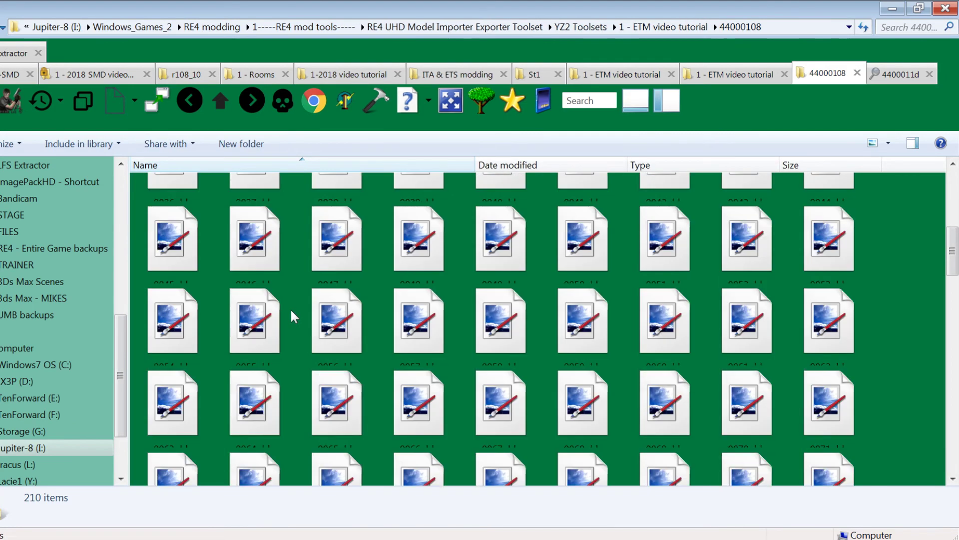
scroll(295, 316, "down", 10)
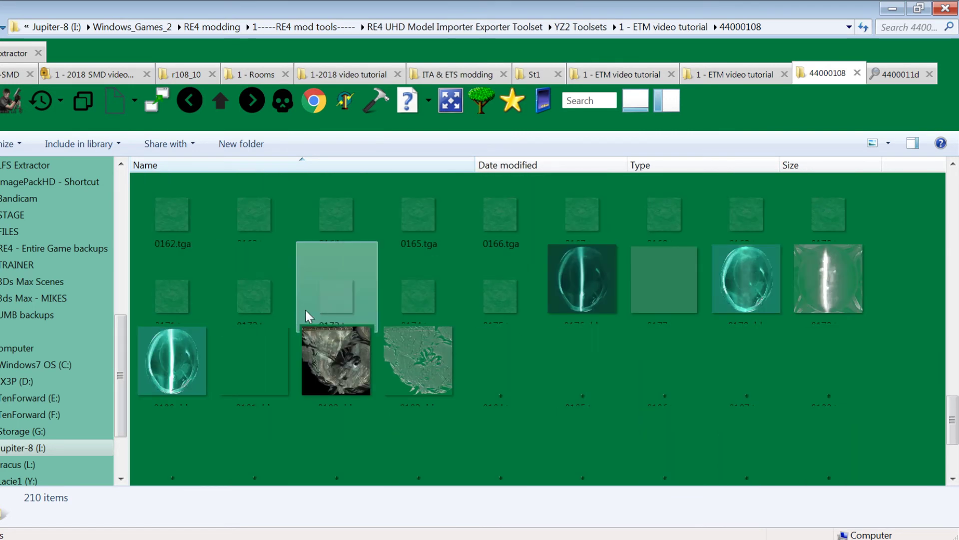
left_click(507, 360)
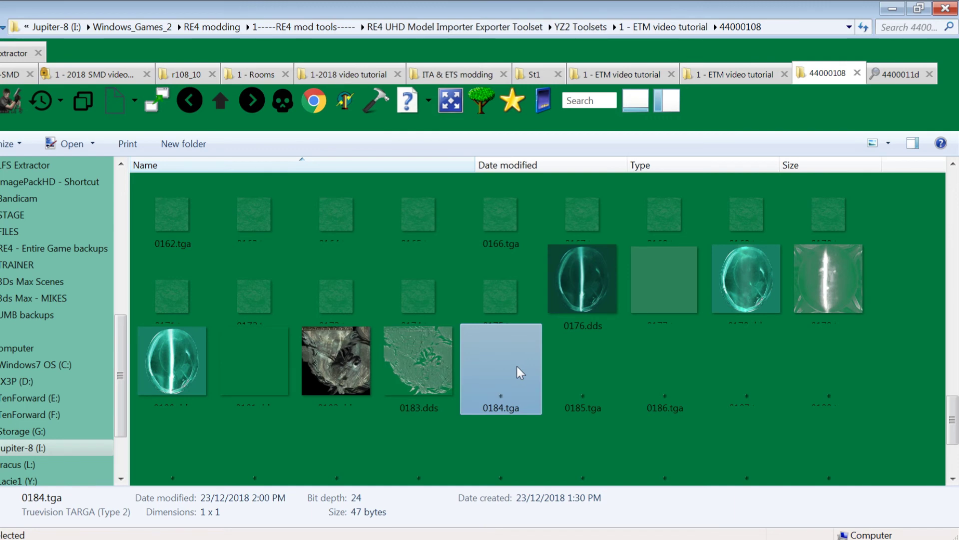
key("Delete")
key("Return")
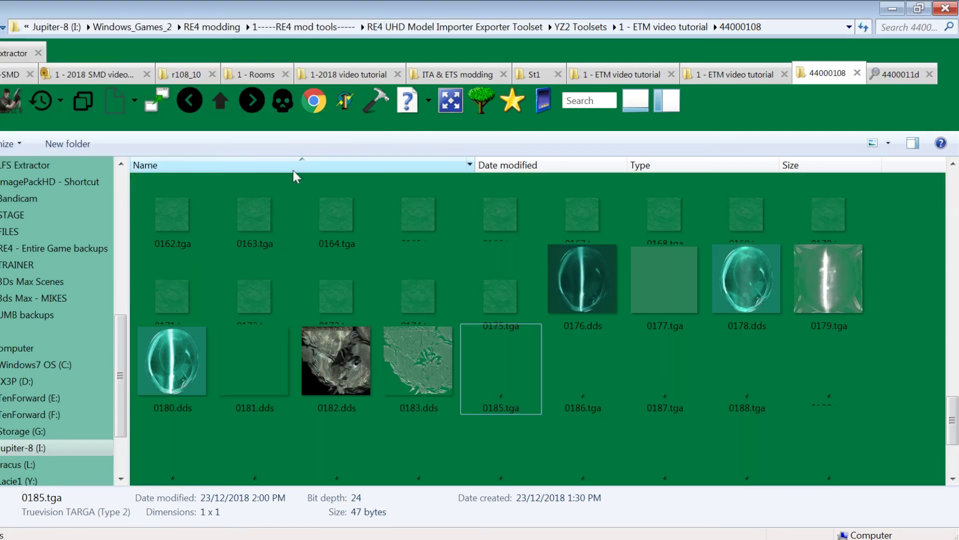
Step: Rename the copied 0111.dds as 0184.dds and move it into the 44000108 folder
left_click(220, 101)
left_click(172, 210)
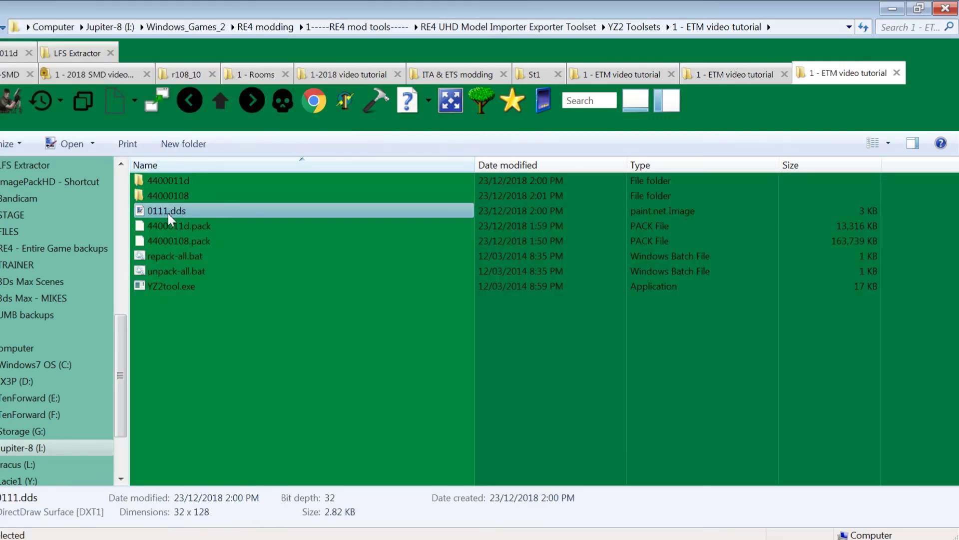
left_click(168, 212)
type("0")
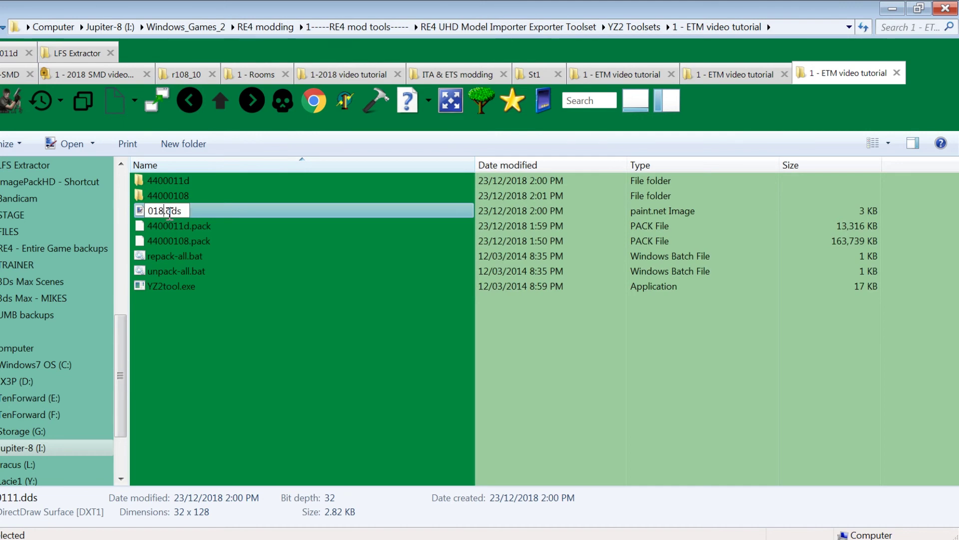
key("Return")
left_click_drag(168, 211, 176, 196)
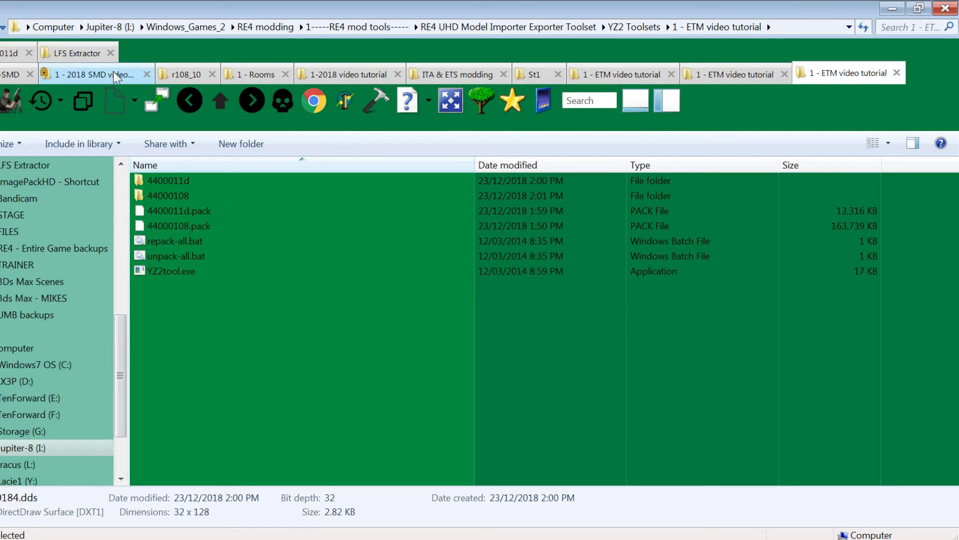
Step: Open the r108_10 folder of the ETM Tool and copy its path
left_click(101, 70)
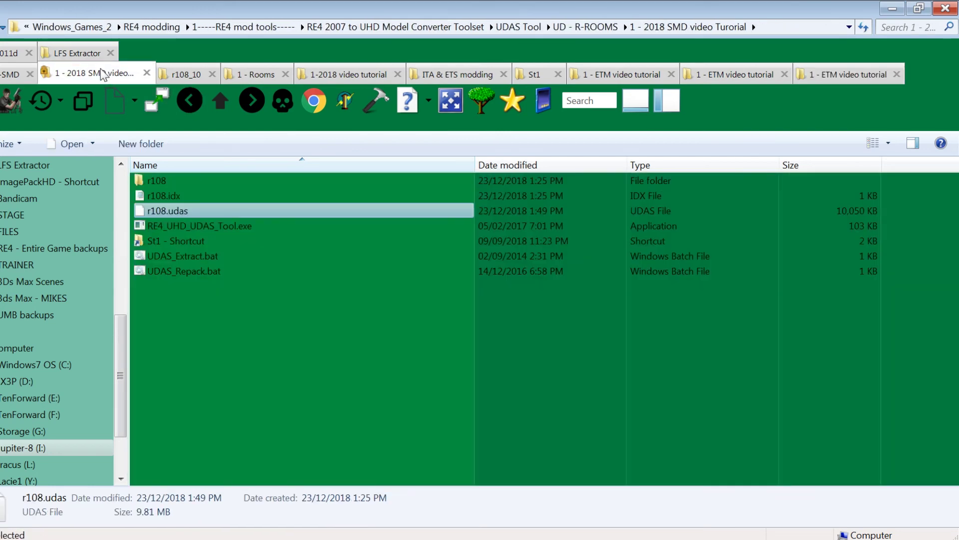
left_click(186, 73)
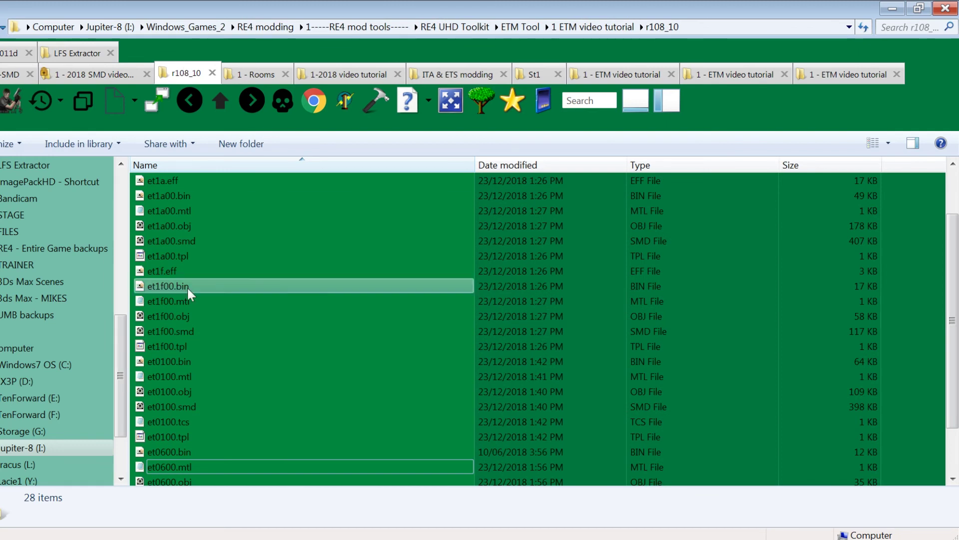
left_click(695, 27)
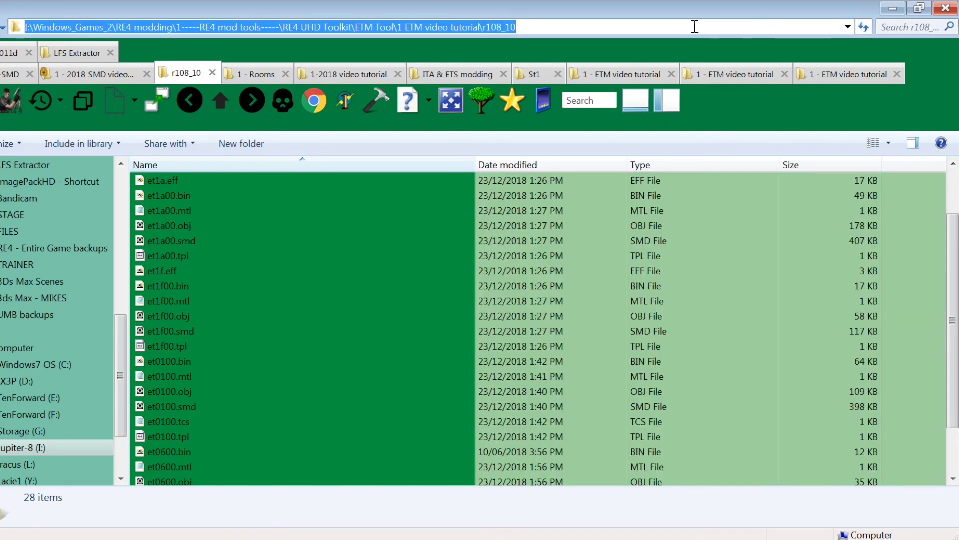
right_click(510, 27)
left_click(531, 63)
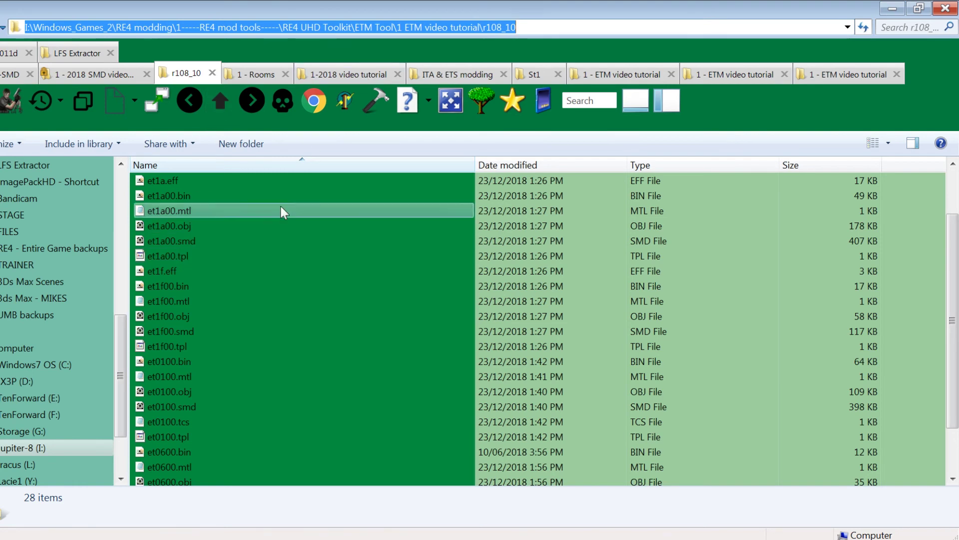
left_click(250, 256)
scroll(248, 254, "down", 1)
scroll(195, 332, "up", 3)
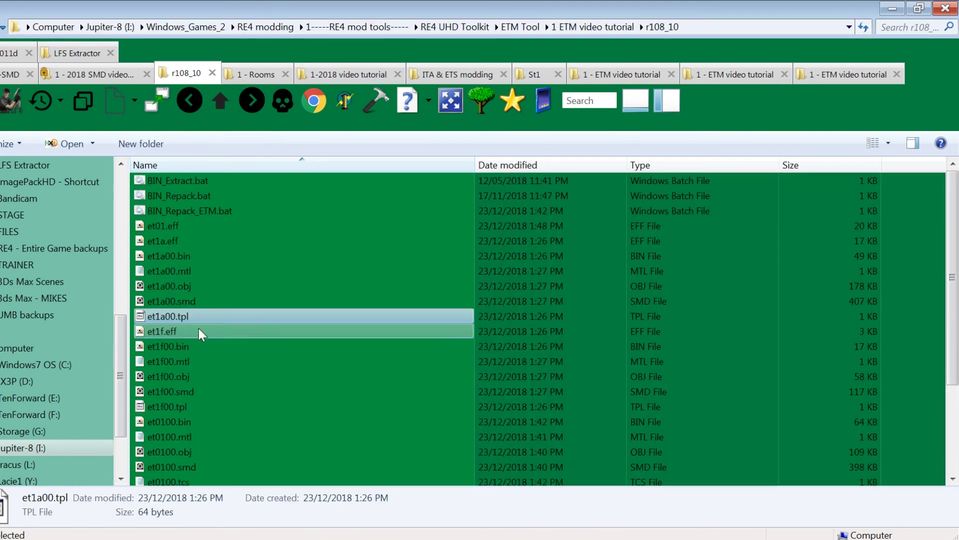
scroll(199, 355, "down", 2)
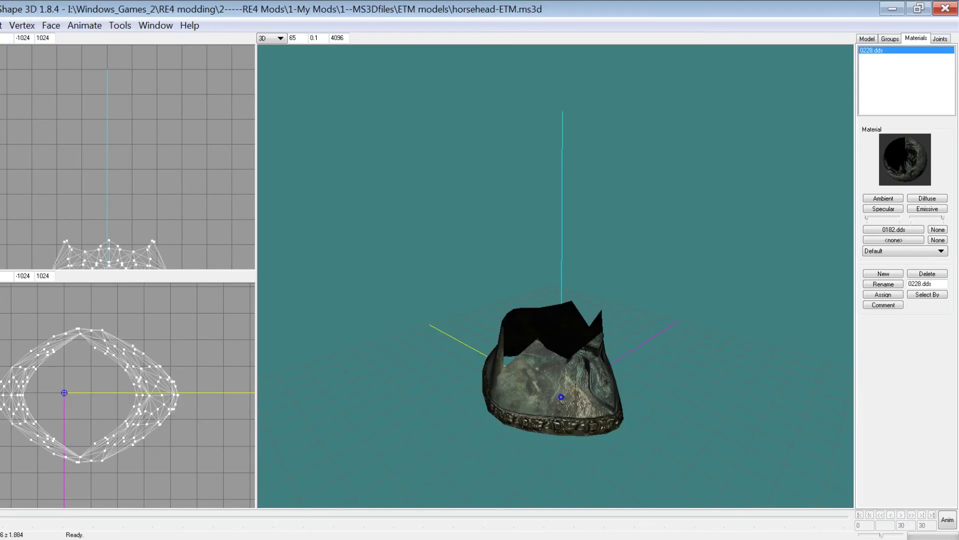
Step: Switch to MilkShape 3D, discard the horsehead model unsaved, and import et0600.smd from r108_10 with triangles, skeleton and renamed bones
key("alt+e")
key("Left")
key("Return")
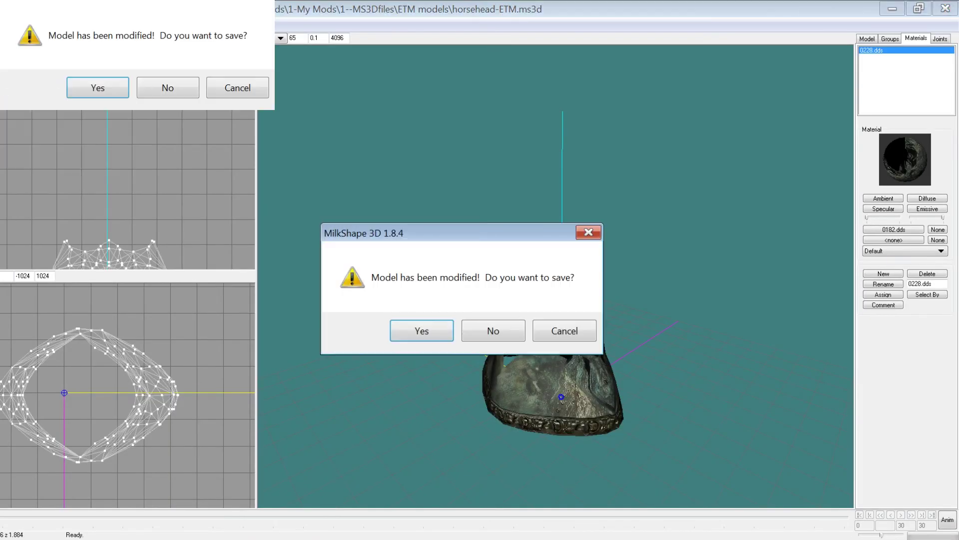
left_click(476, 332)
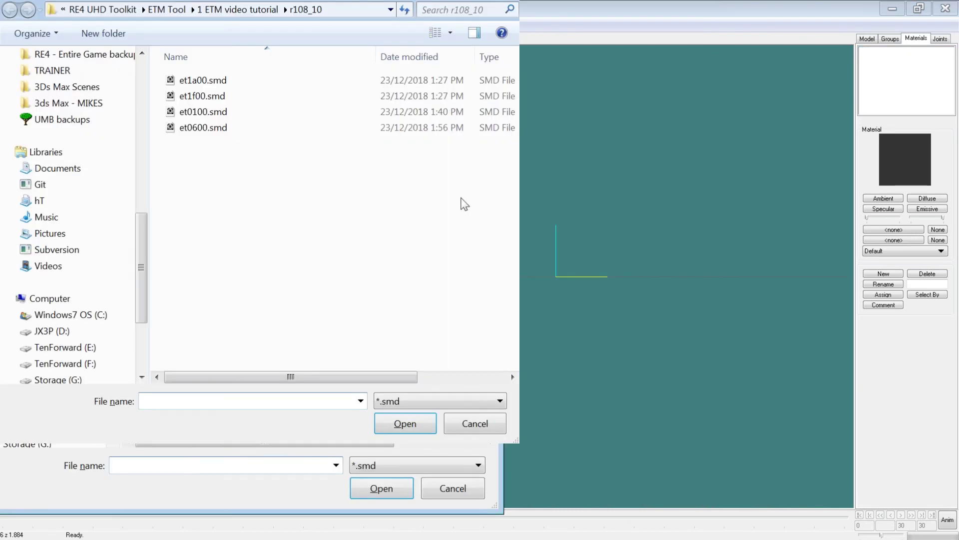
key("ctrl+v")
key("Return")
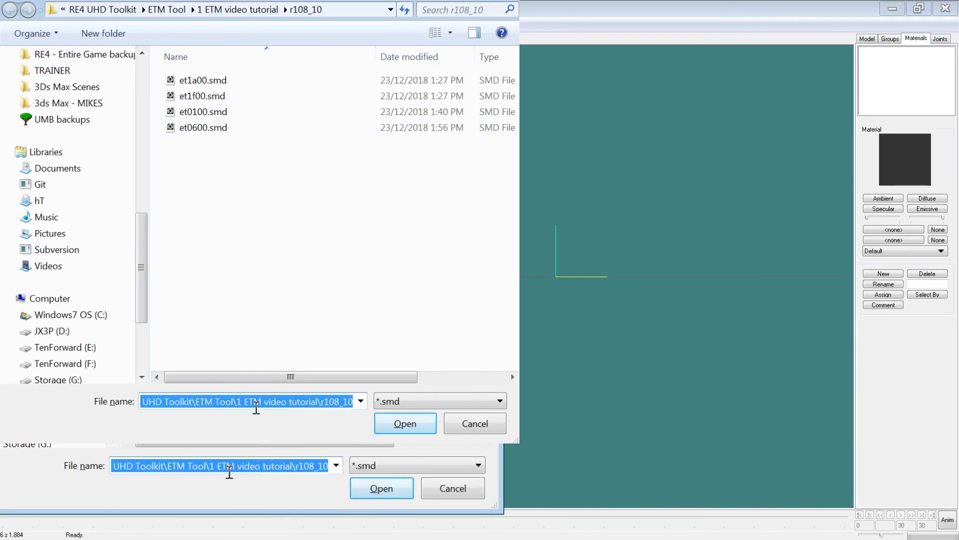
double_click(214, 128)
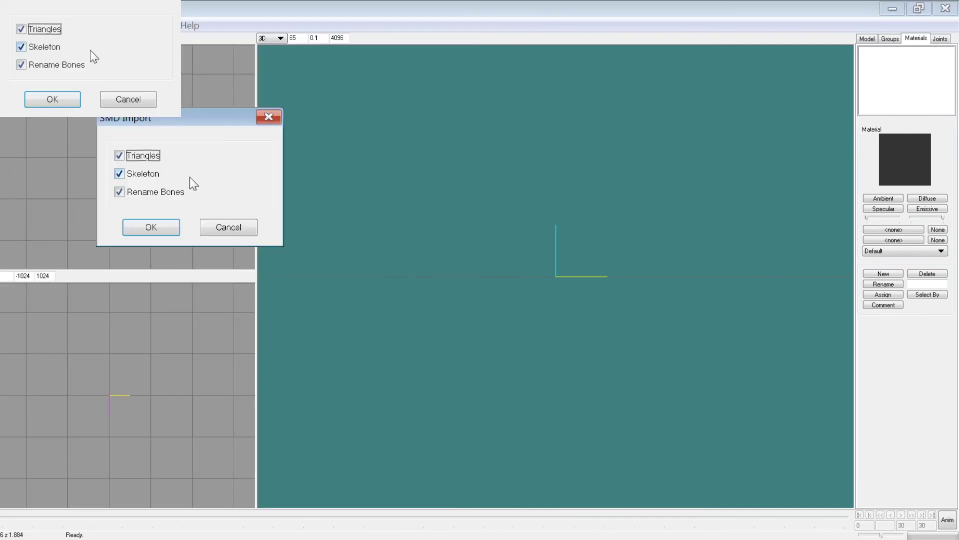
left_click(150, 226)
left_click_drag(512, 196, 395, 318)
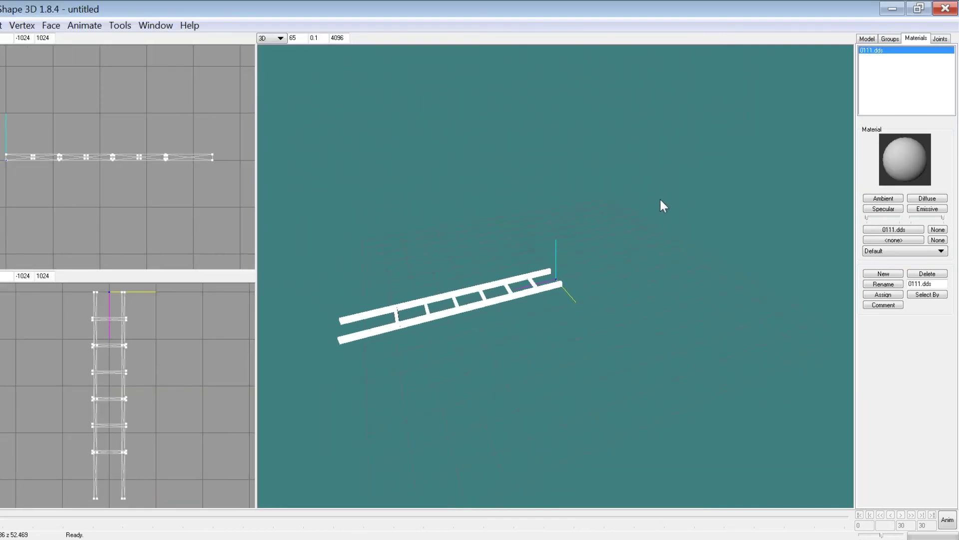
Step: Switch to File Explorer, open the 44000108 folder in 1 - ETM video tutorial and copy its path
left_click(382, 537)
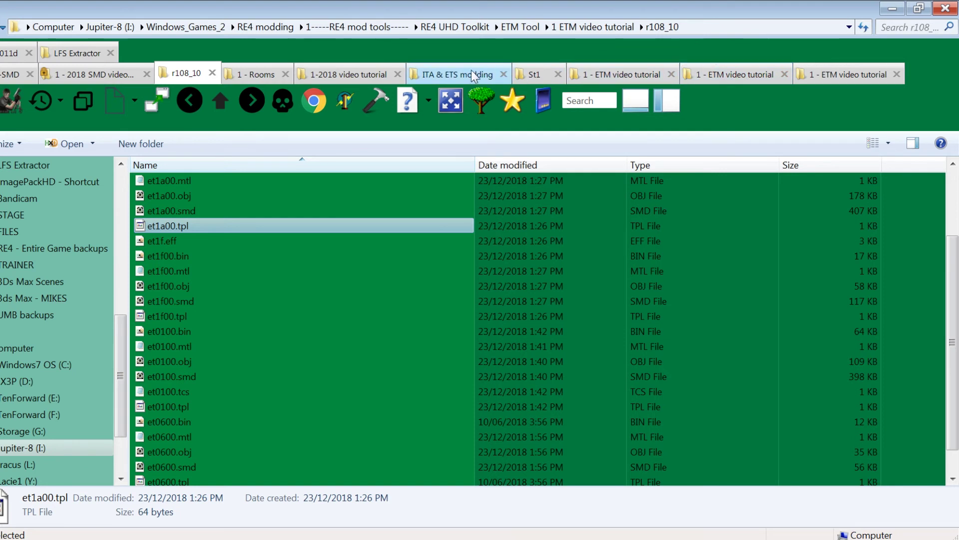
left_click(620, 75)
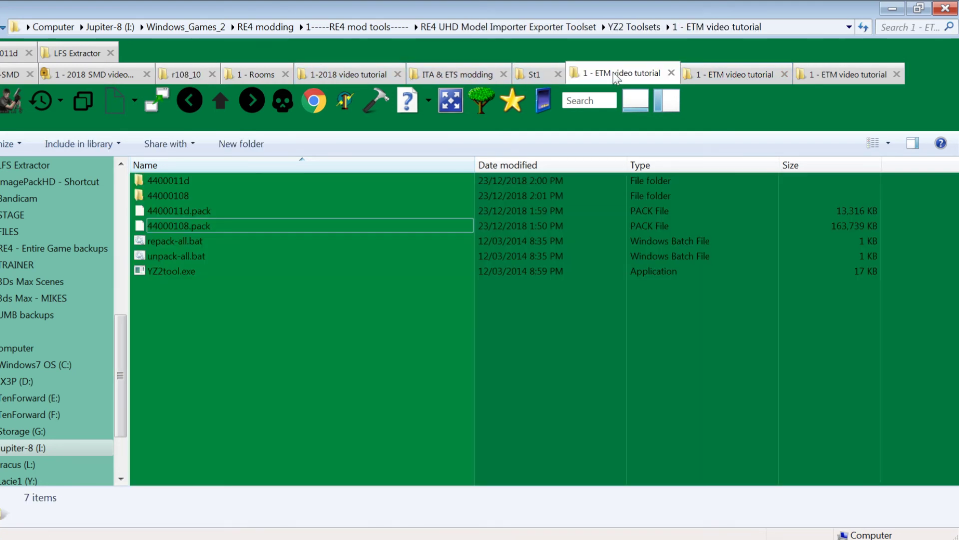
double_click(169, 195)
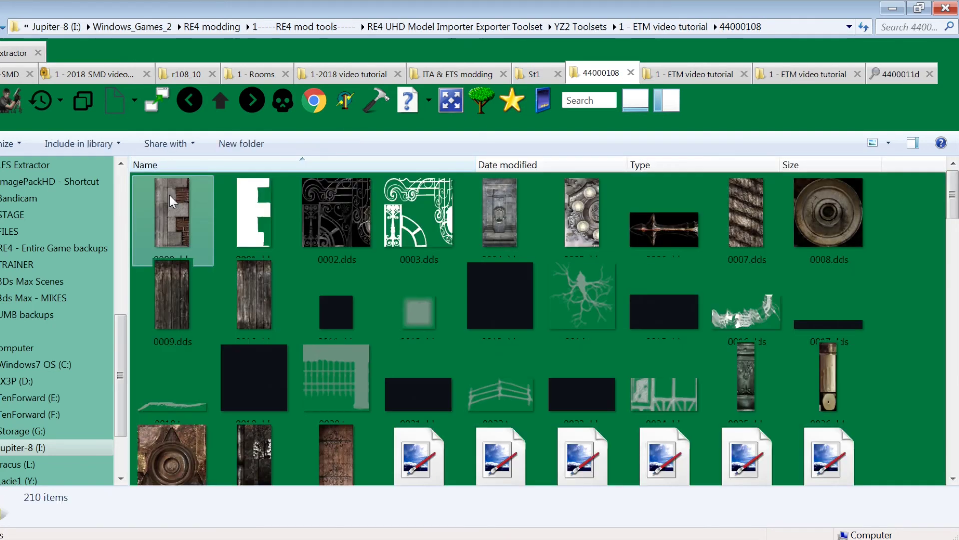
left_click(799, 28)
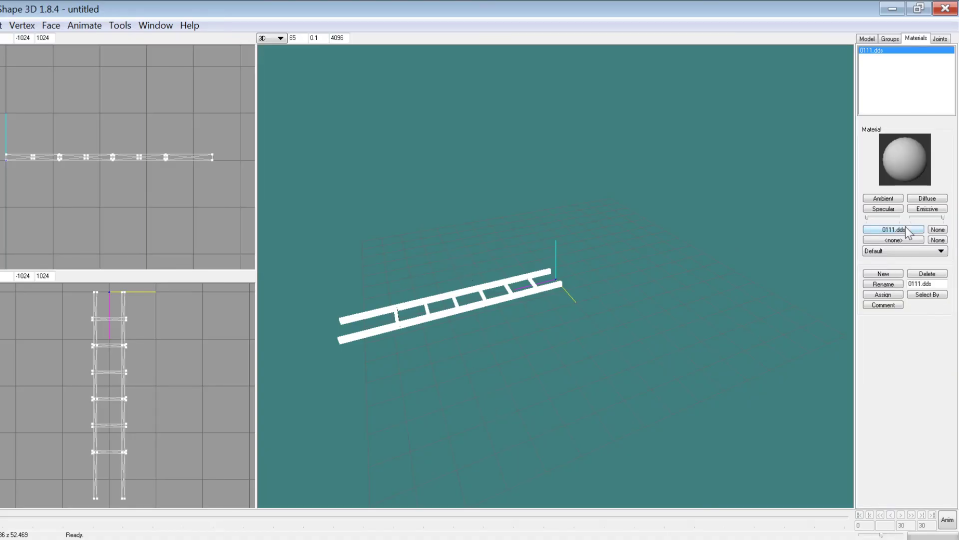
Step: In MilkShape 3D, replace the ladder material's 0111.dds texture with 0184.dds from the 44000108 folder
left_click(906, 233)
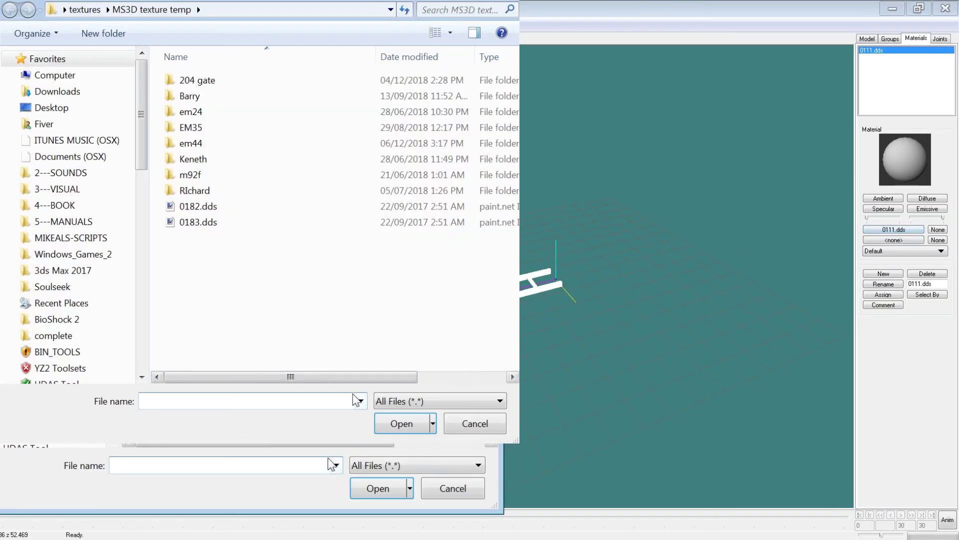
key("ctrl+v")
key("Return")
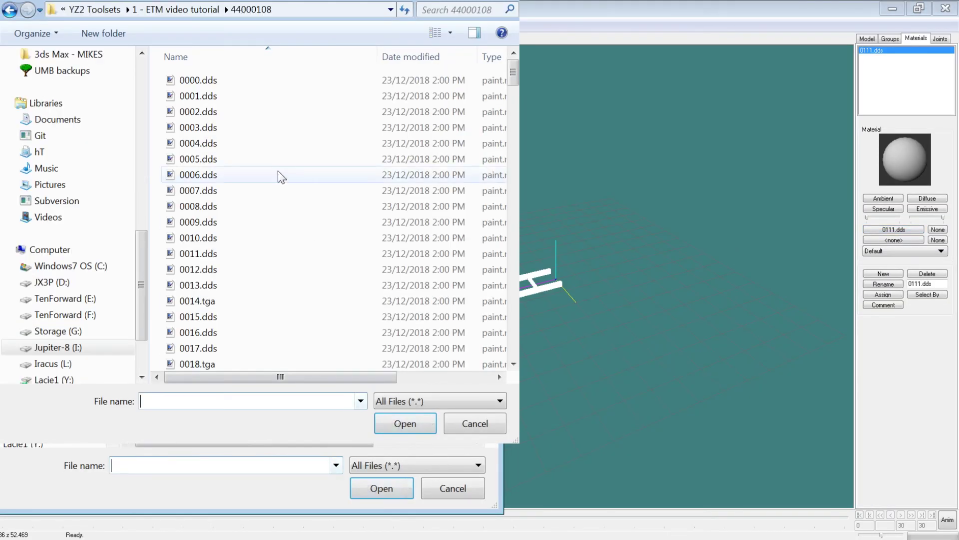
left_click(225, 199)
scroll(226, 201, "down", 3)
scroll(225, 200, "down", 20)
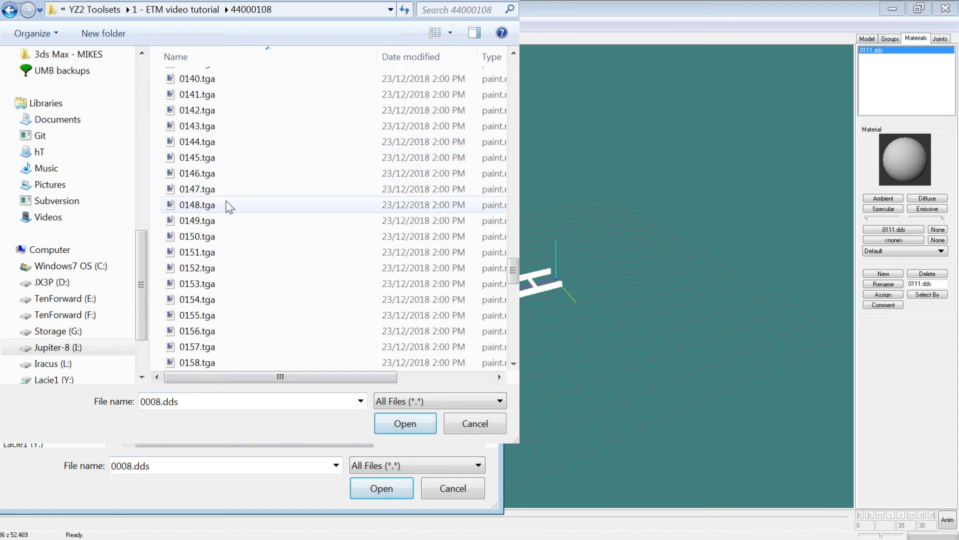
scroll(226, 200, "up", 5)
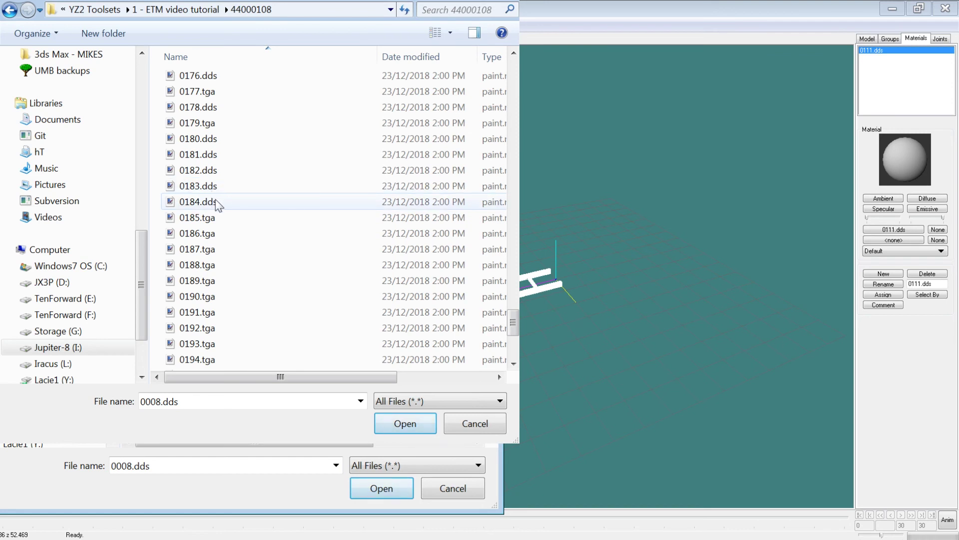
left_click(217, 203)
left_click(473, 34)
left_click(474, 35)
left_click(474, 34)
left_click(473, 34)
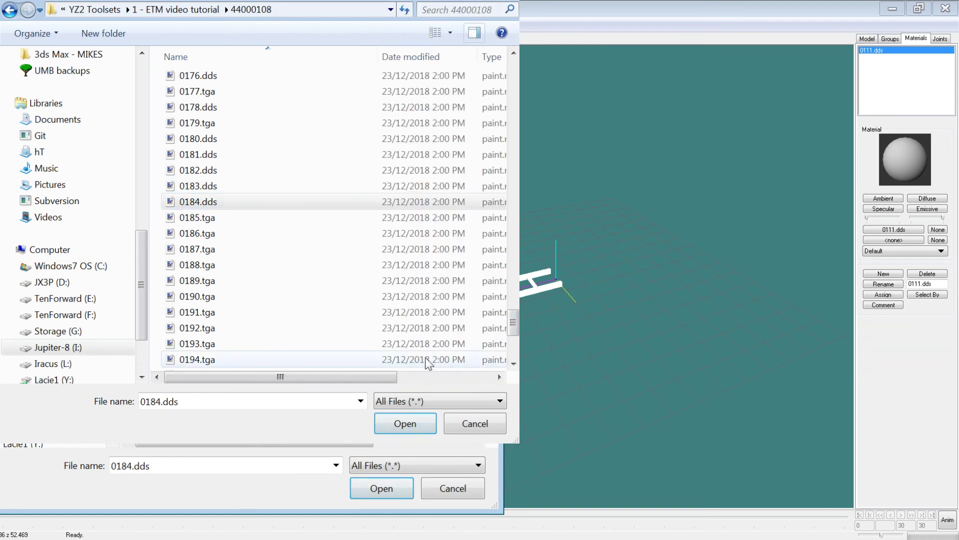
left_click(405, 485)
left_click_drag(502, 341, 553, 255)
Step: Return to the r108_10 folder in File Explorer and copy its path for the export
key("ctrl+s")
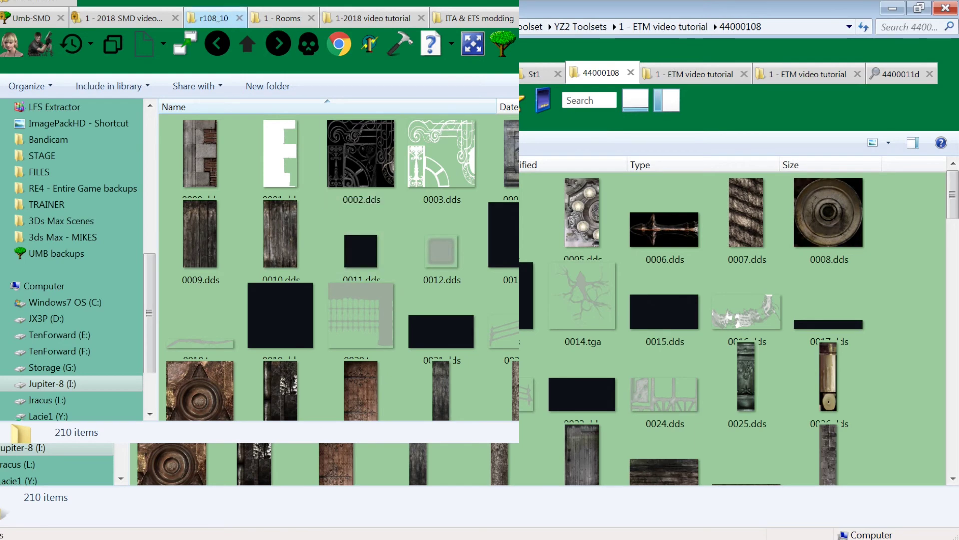
left_click(214, 18)
left_click(750, 28)
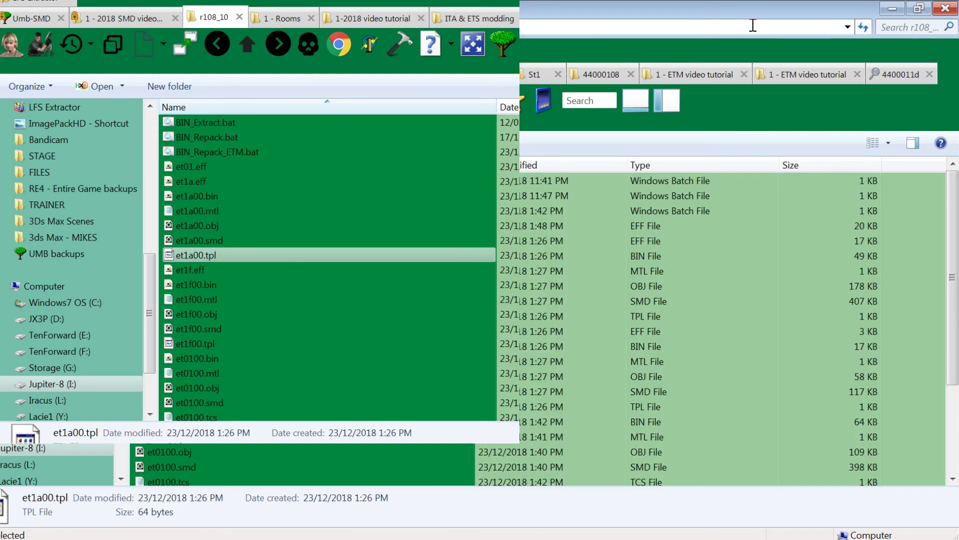
right_click(517, 23)
key("Escape")
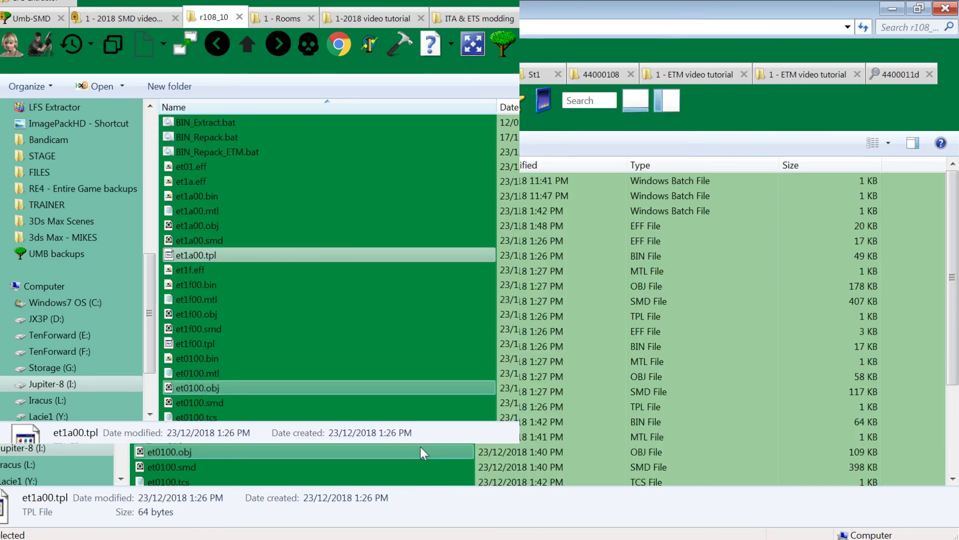
key("Escape")
Step: Export the ladder from MilkShape 3D over et0600.smd in r108_10, as Reference with vertex weights
key("alt+Tab")
type("I:\\RE4 modding\\----RE4 mod tools----\\RE4 UHD Toolkit\\ETM Tool\\1 ETM video tutorial\\r108_10")
key("Return")
double_click(199, 128)
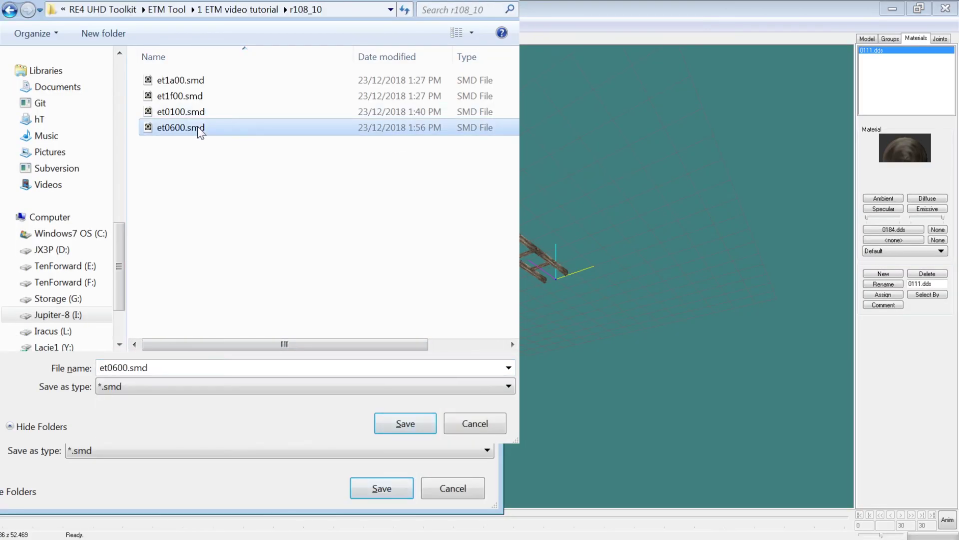
key("alt+y")
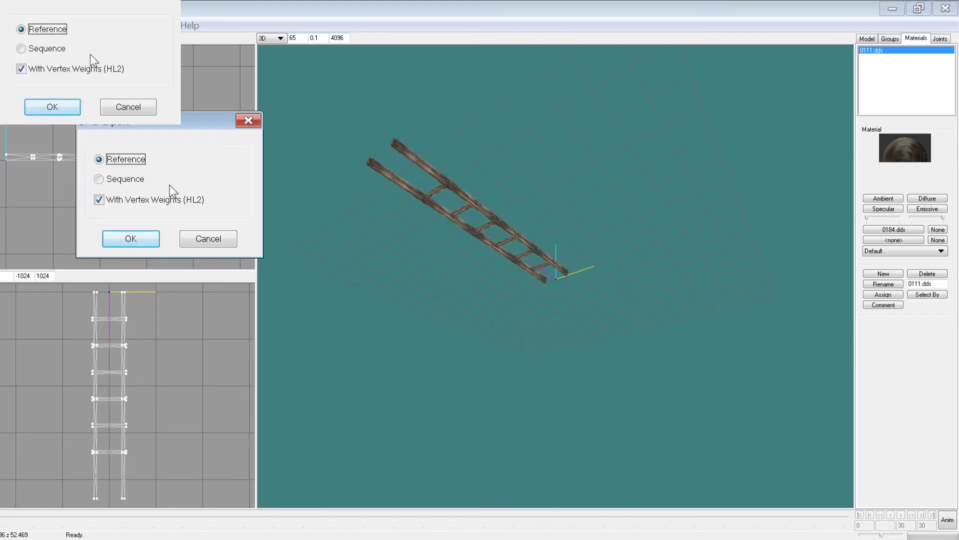
key("Return")
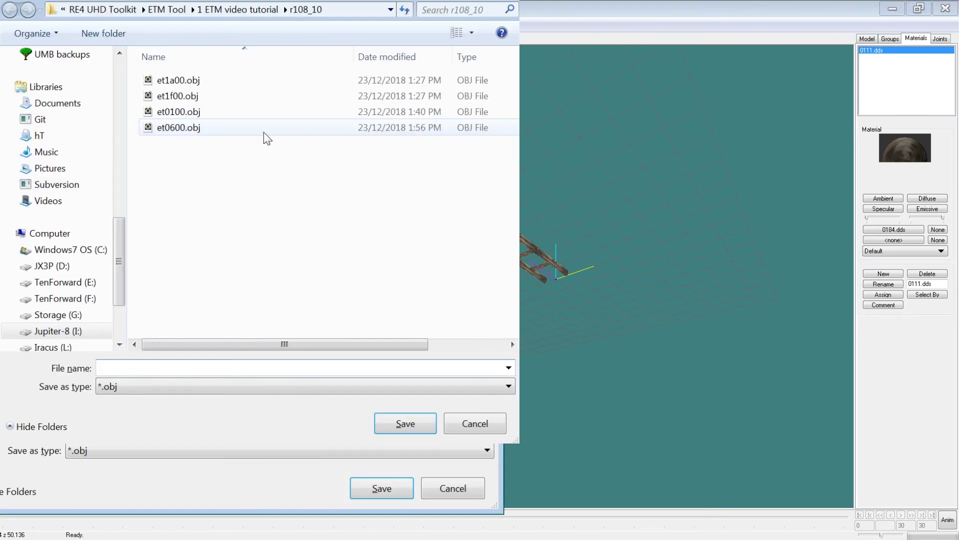
Step: Export the ladder as OBJ, replacing et0600.obj in the r108_10 folder
left_click(240, 129)
key("Return")
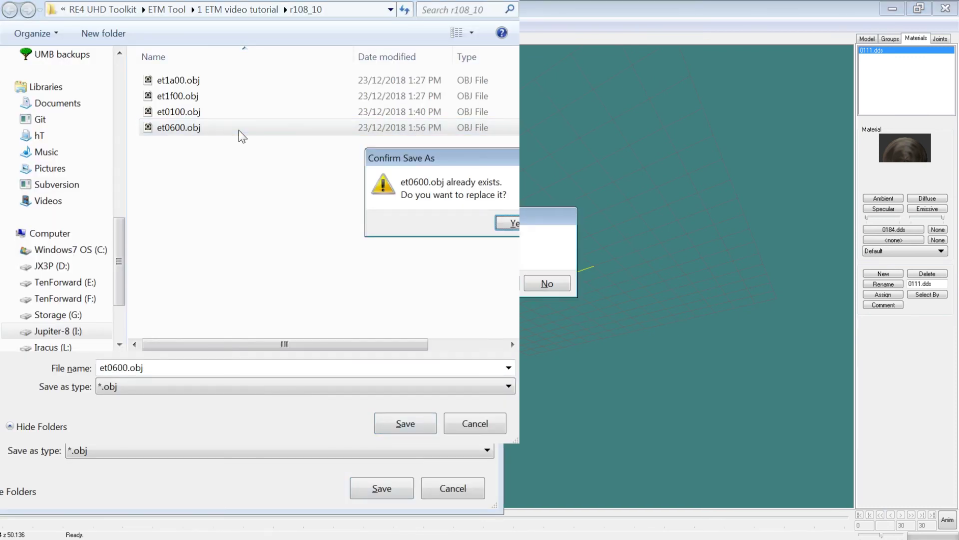
key("alt+y")
Step: Export the ladder once more as a Reference SMD with vertex weights, overwriting the existing et0600.smd
key("ctrl+shift+s")
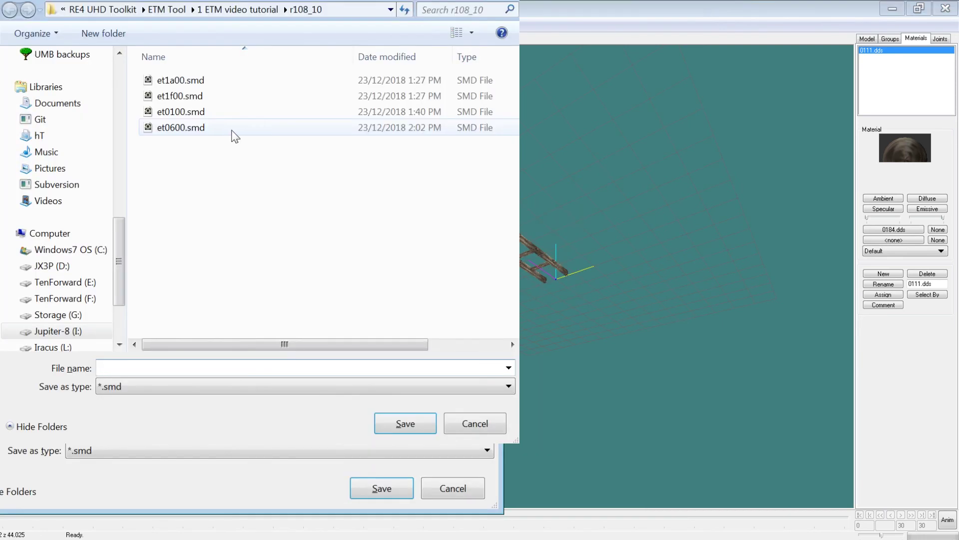
double_click(232, 129)
key("Left")
key("Return")
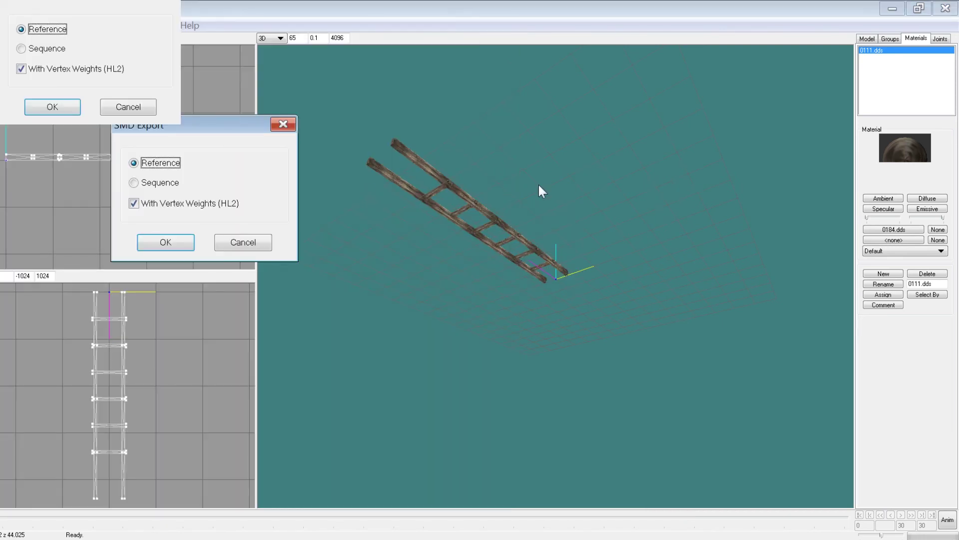
key("Return")
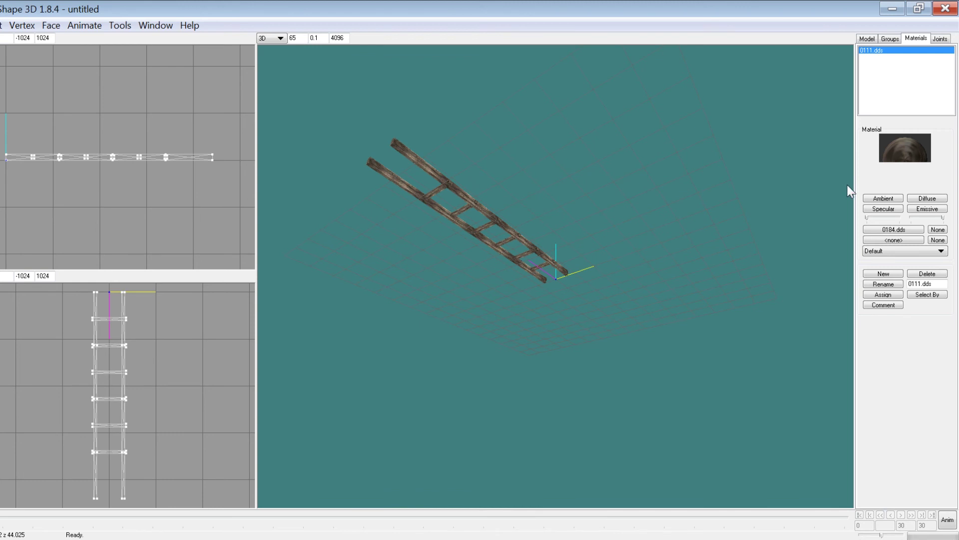
Step: Inspect the ladder's joint bone_0, its vertex weight settings and the bone colour display
left_click(938, 40)
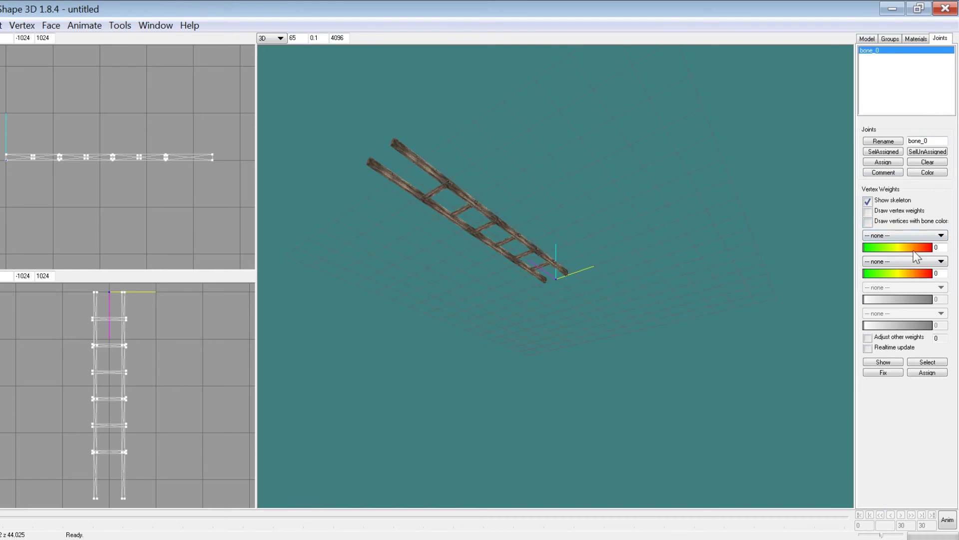
left_click(893, 237)
left_click(893, 244)
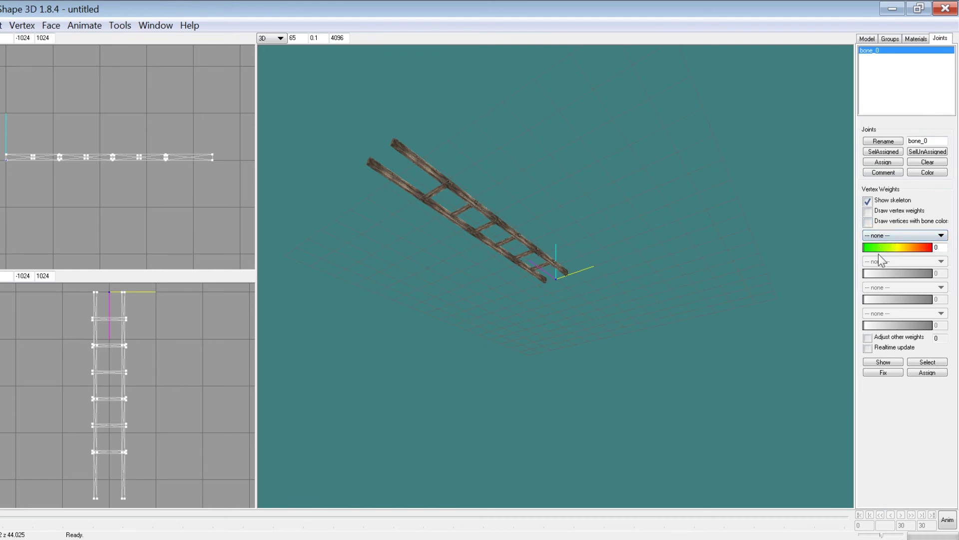
left_click(869, 214)
left_click(871, 224)
left_click(868, 222)
left_click(868, 223)
middle_click_drag(615, 244, 550, 278)
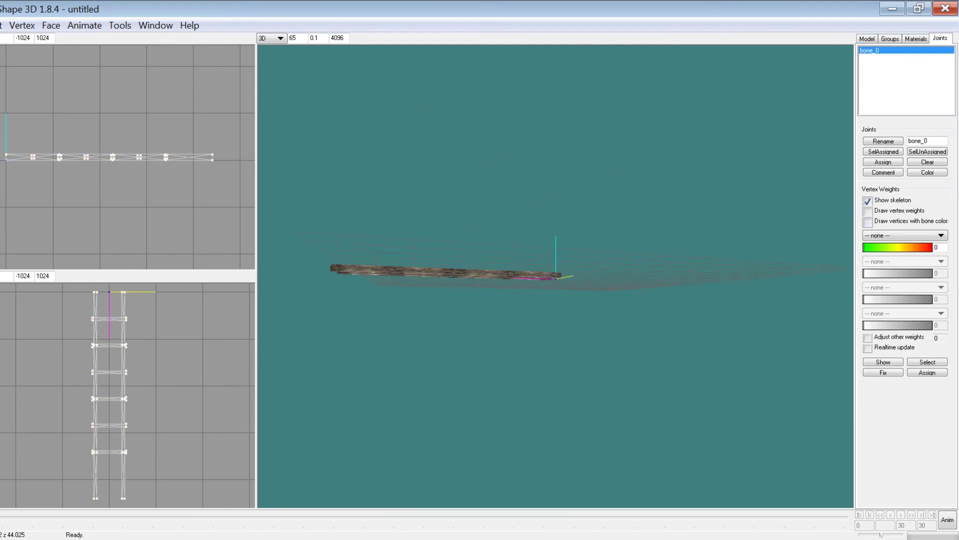
Step: Switch to the r108_10 folder in Windows Explorer and check the texture references in et0600.mtl
key("alt+Tab")
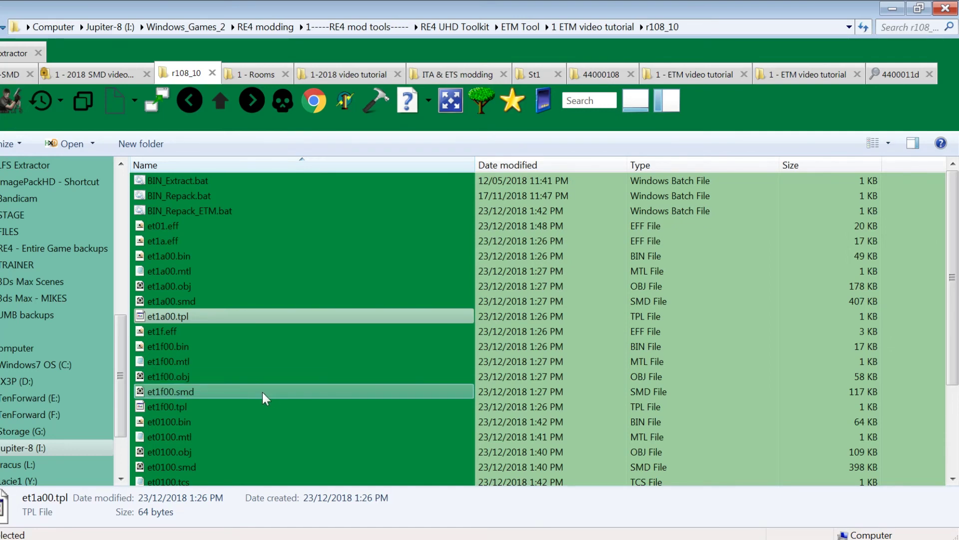
left_click(265, 390)
scroll(265, 387, "down", 3)
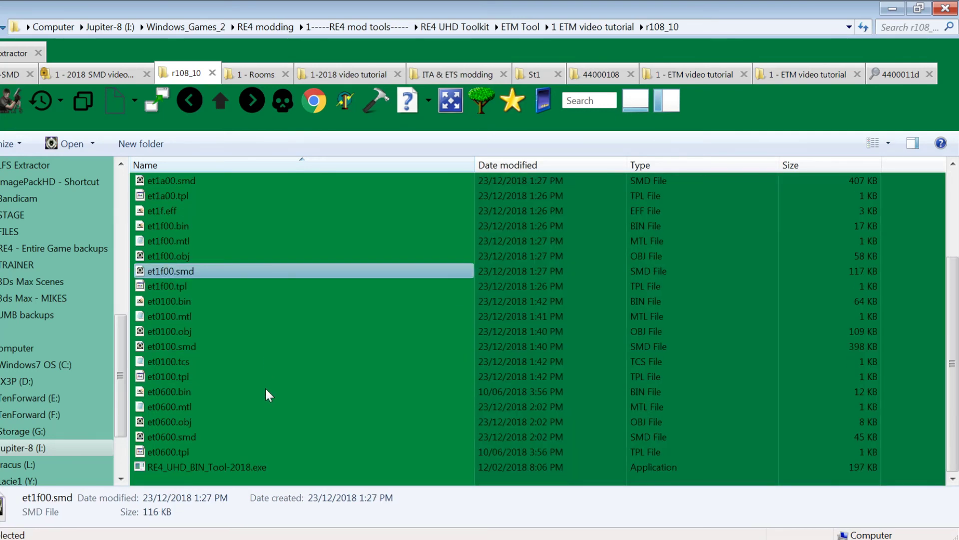
left_click(200, 406)
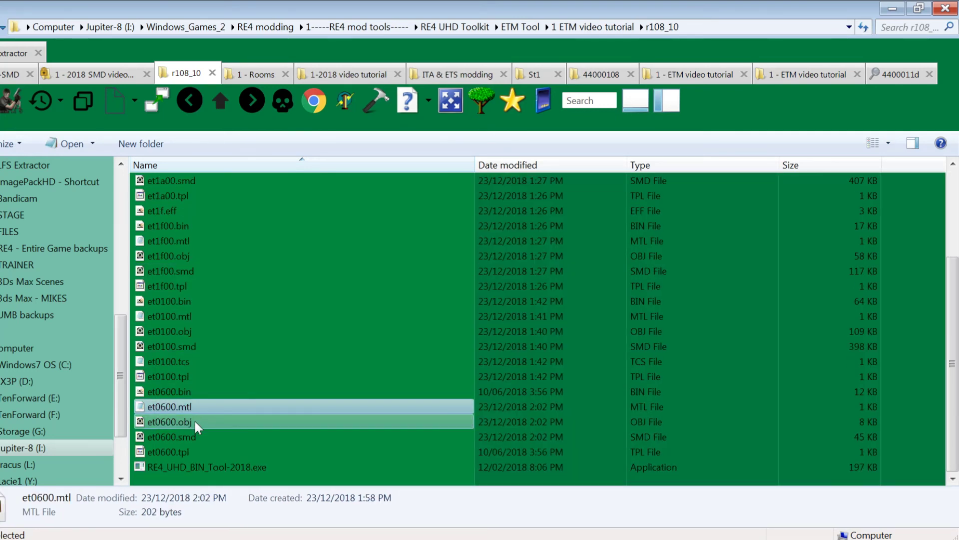
double_click(181, 408)
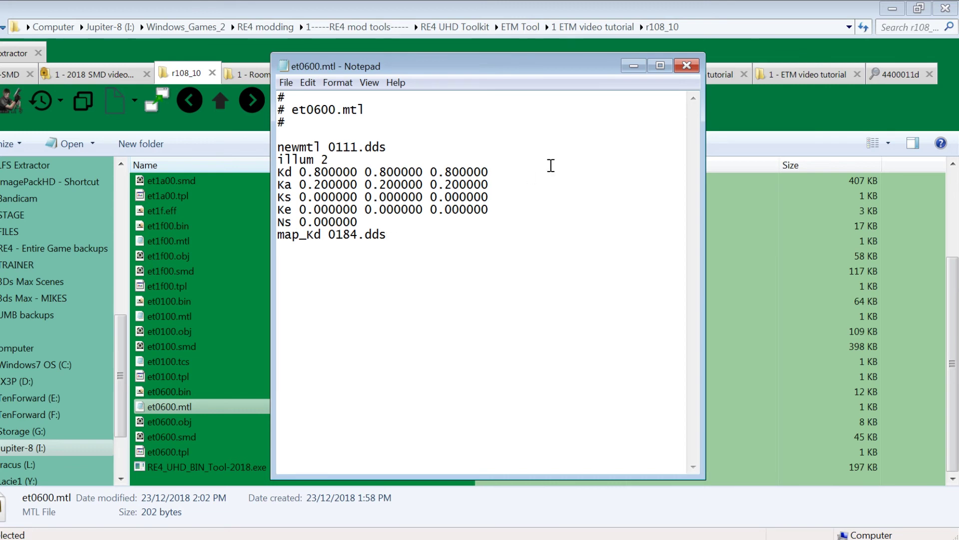
left_click(687, 65)
Step: Edit BIN_Repack_ETM.bat to repack et0600.smd with et0600.mtl for image pack 44000108, and save it
scroll(358, 303, "up", 3)
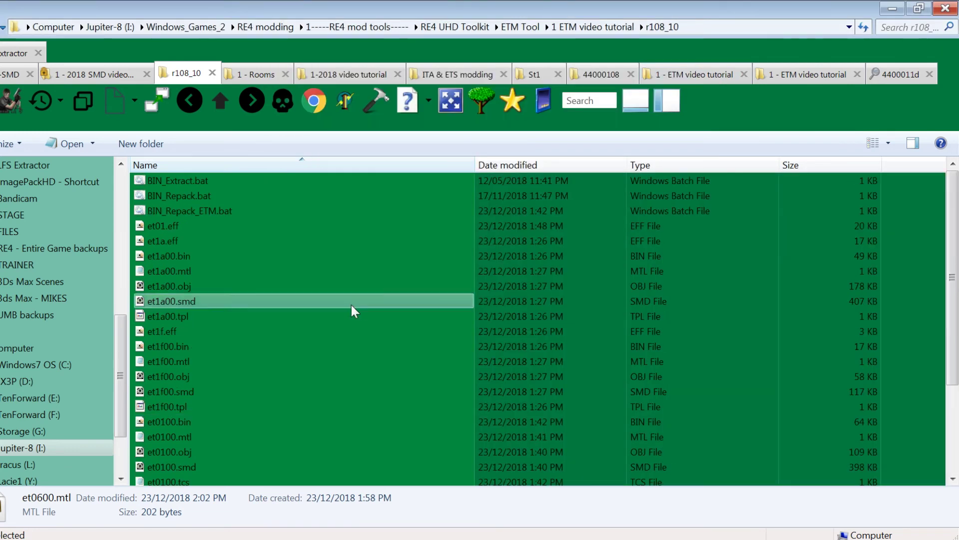
right_click(204, 212)
left_click(253, 144)
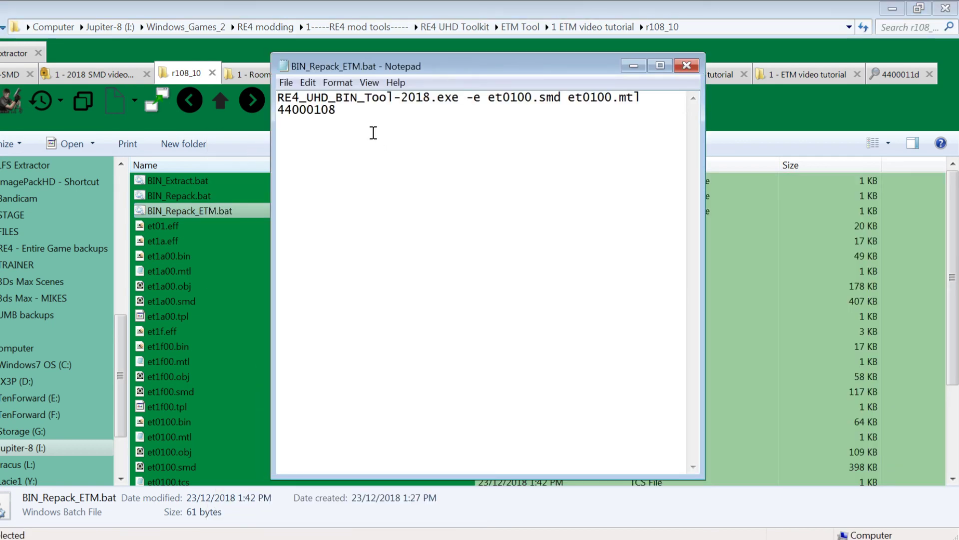
left_click_drag(274, 155, 168, 156)
left_click(411, 99)
key("BackSpace")
type("6")
left_click(491, 99)
key("BackSpace")
type("6")
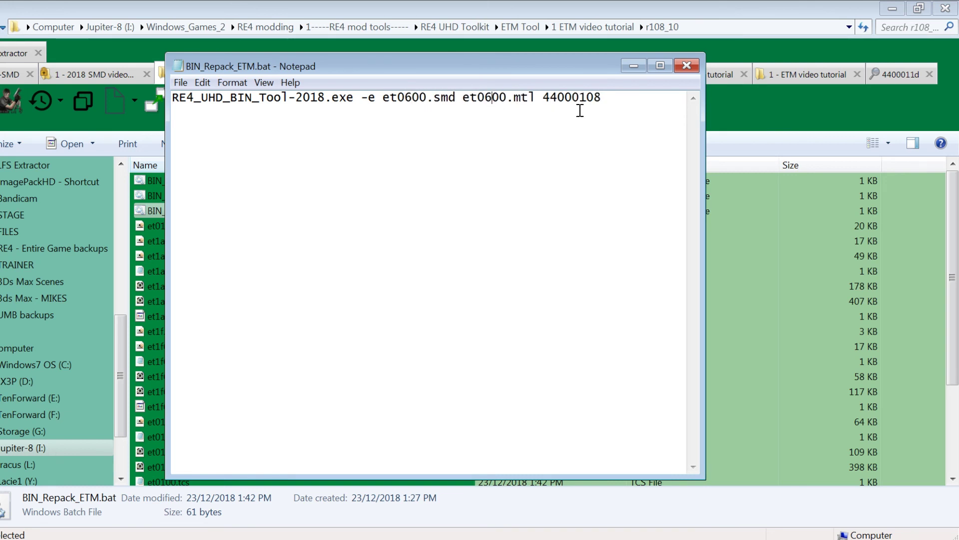
left_click(181, 83)
left_click(194, 129)
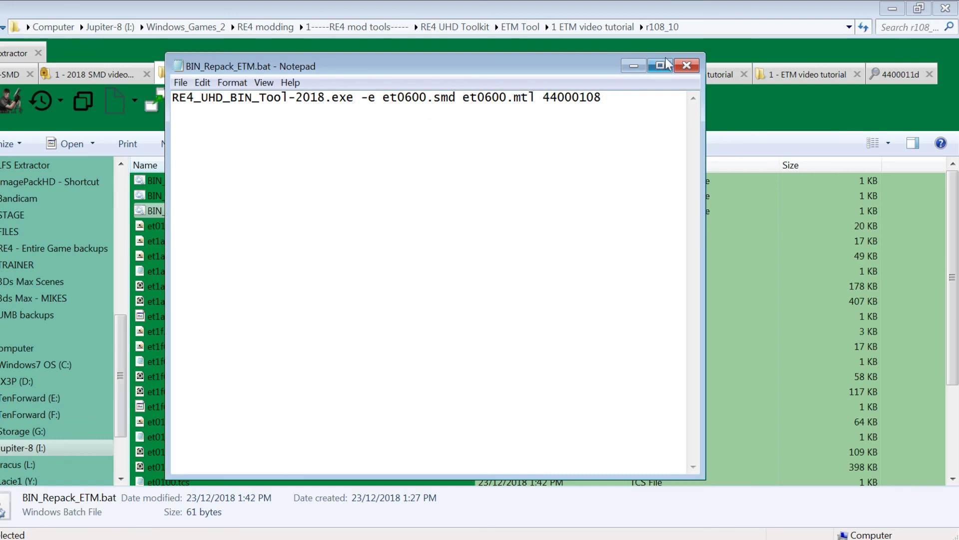
left_click(685, 65)
Step: Run BIN_Repack_ETM.bat and select the regenerated et0600.bin and et0600.tpl files
double_click(205, 214)
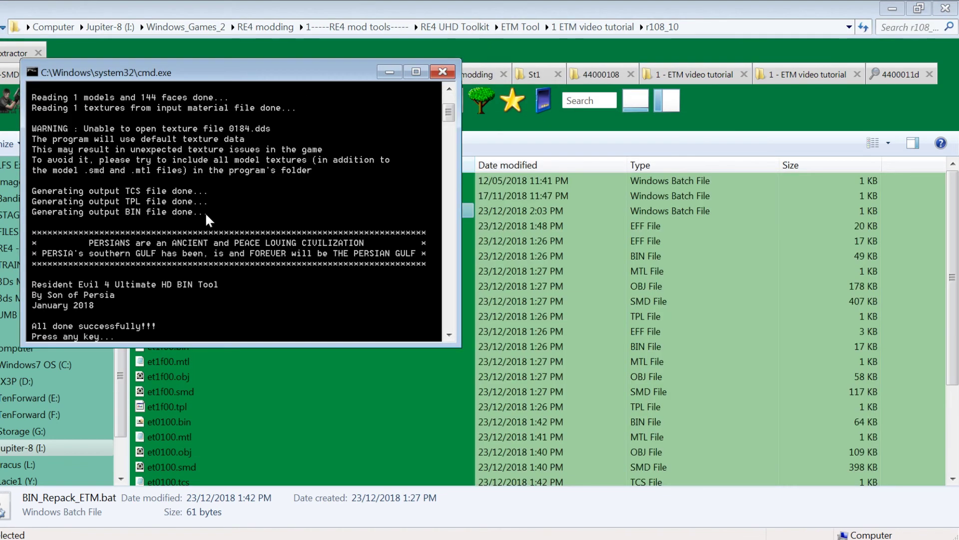
key("Return")
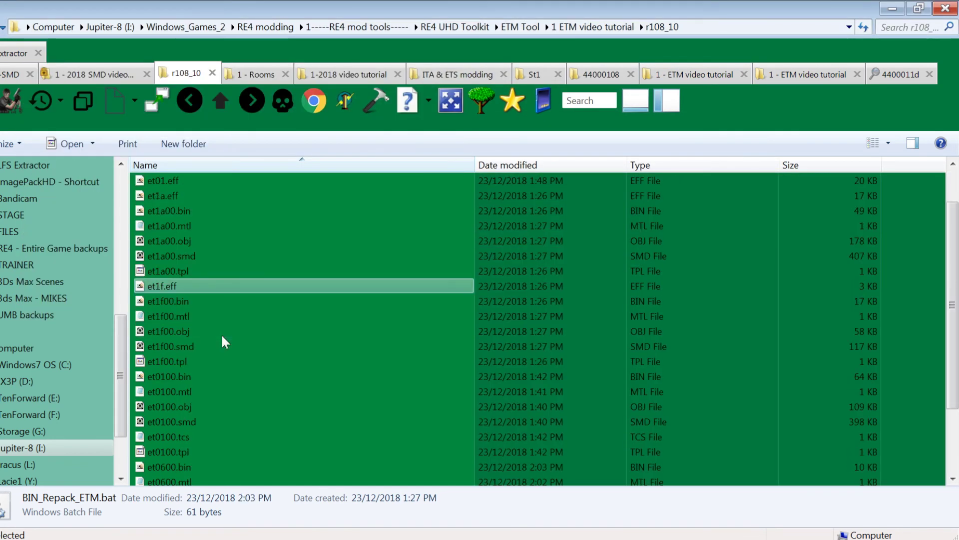
scroll(208, 363, "down", 3)
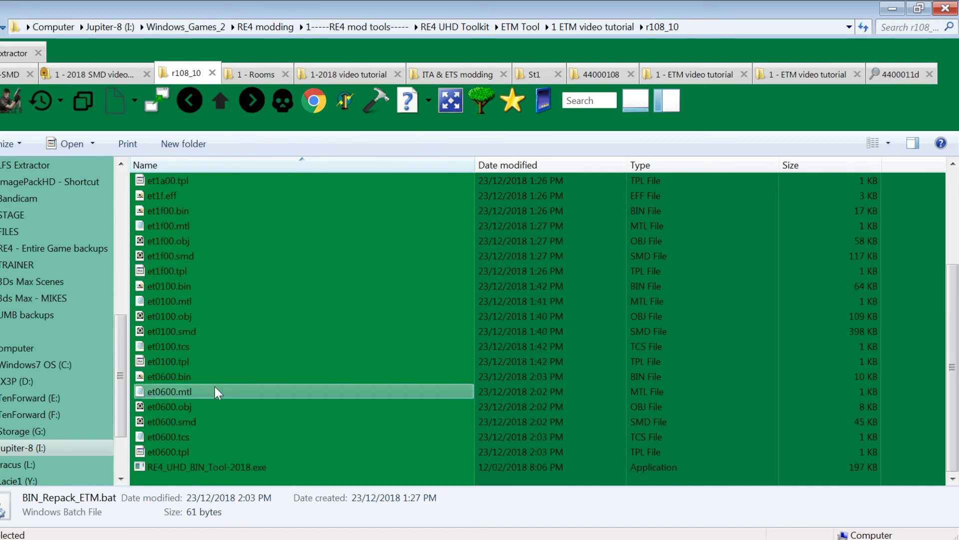
left_click(208, 448)
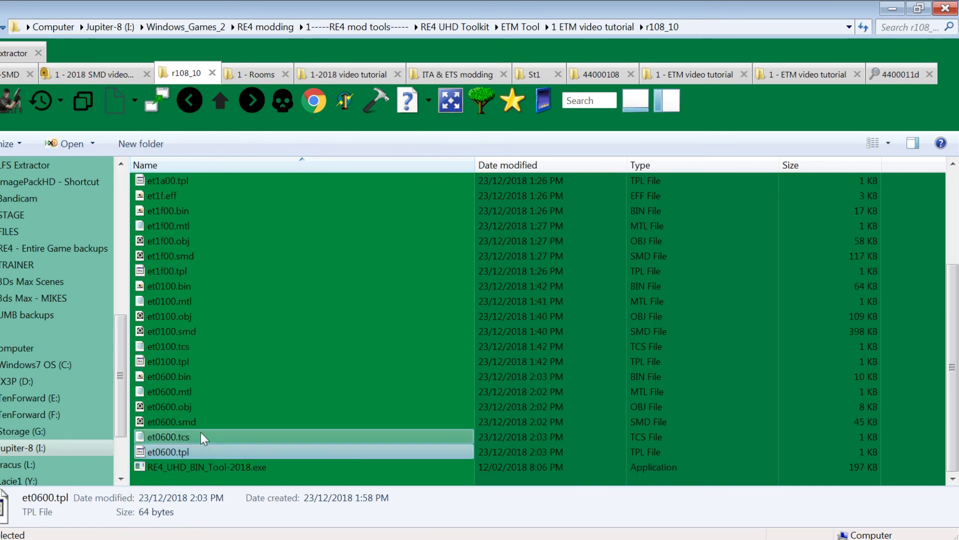
left_click(171, 381, "ctrl")
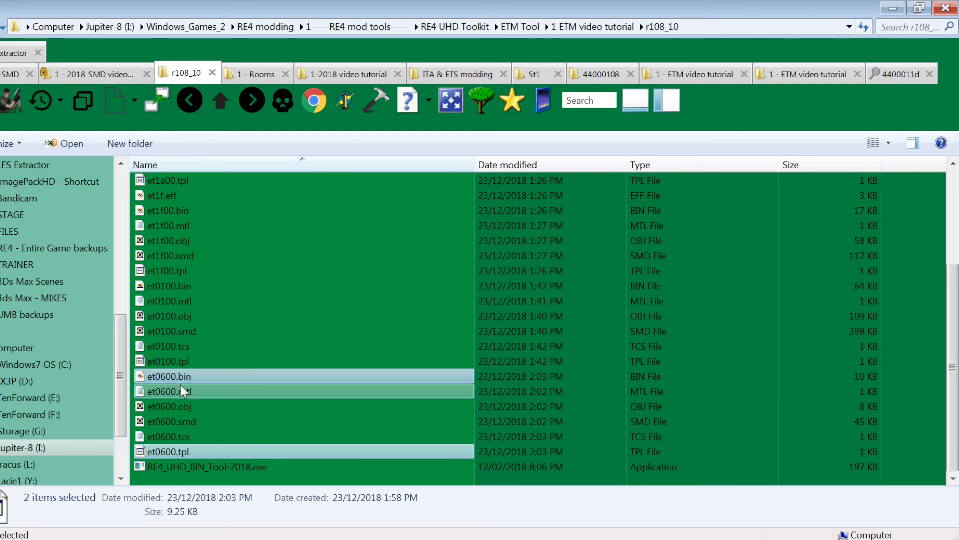
Step: Open r108_10.idx in the 1 ETM video tutorial folder and append copies of the et1f00.bin and et1f00.tpl entries below the list
left_click(210, 97)
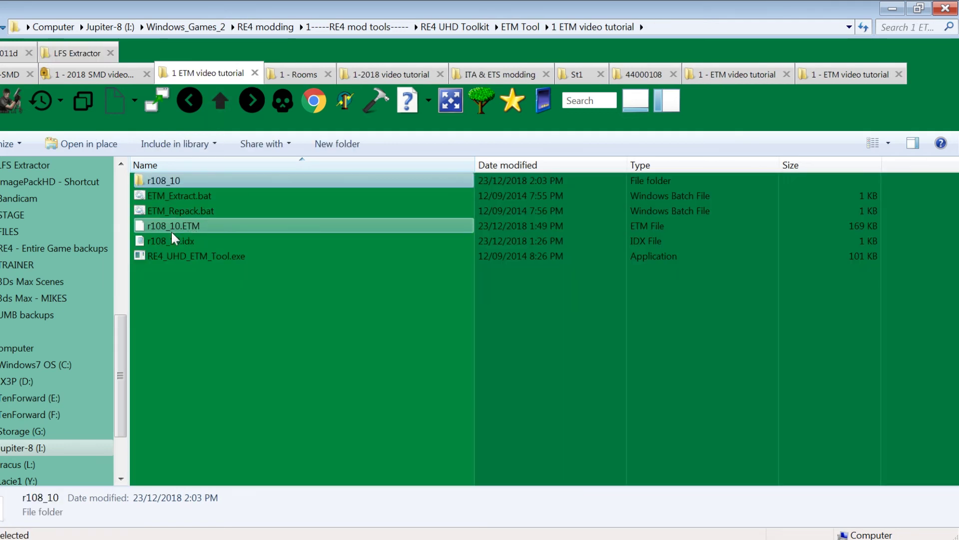
double_click(172, 240)
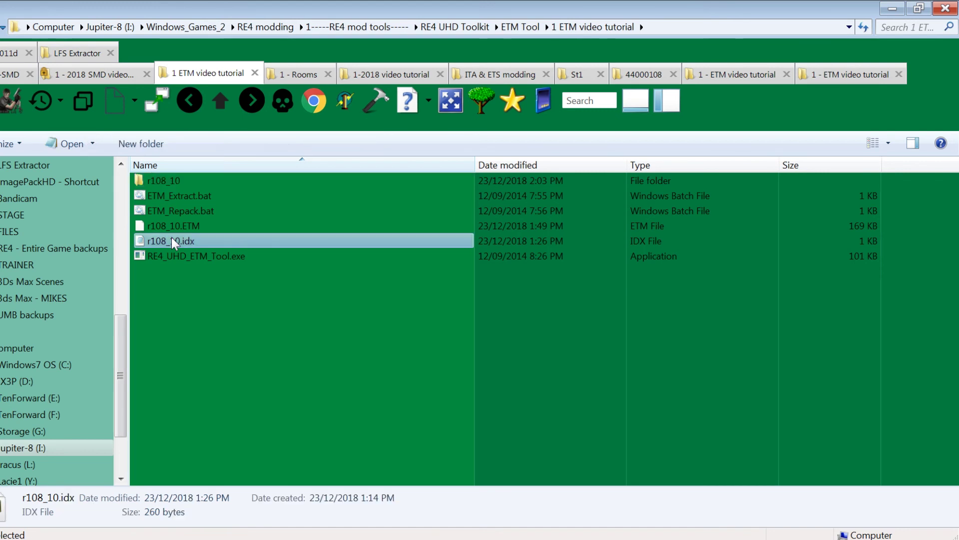
left_click_drag(391, 110, 171, 113)
key("ctrl+c")
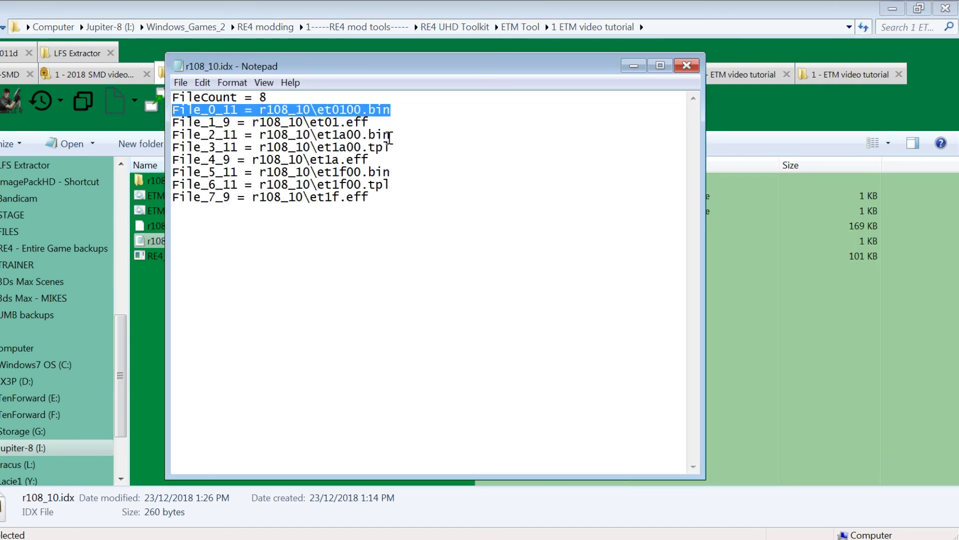
left_click(389, 196)
key("Return")
key("Return")
key("ctrl+v")
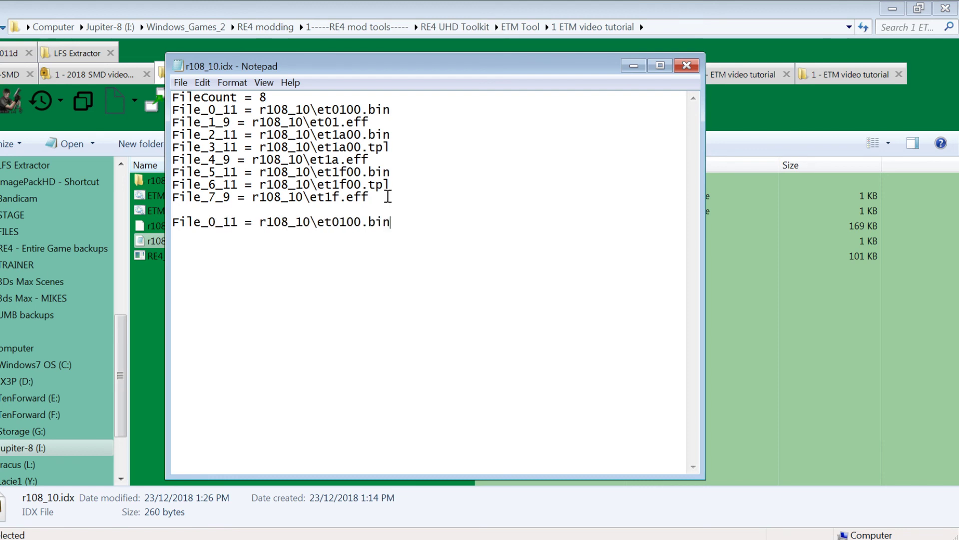
left_click_drag(393, 187, 168, 172)
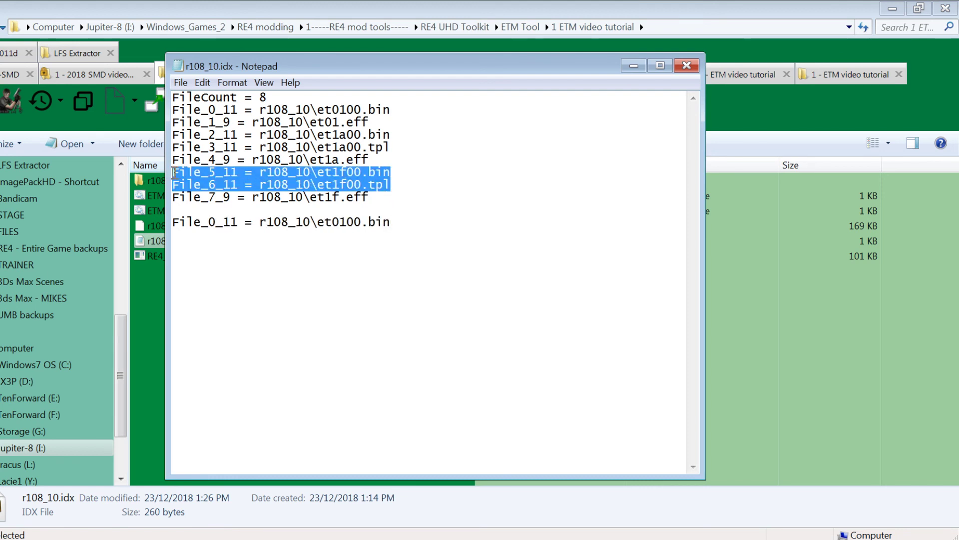
key("ctrl+c")
left_click_drag(392, 222, 169, 222)
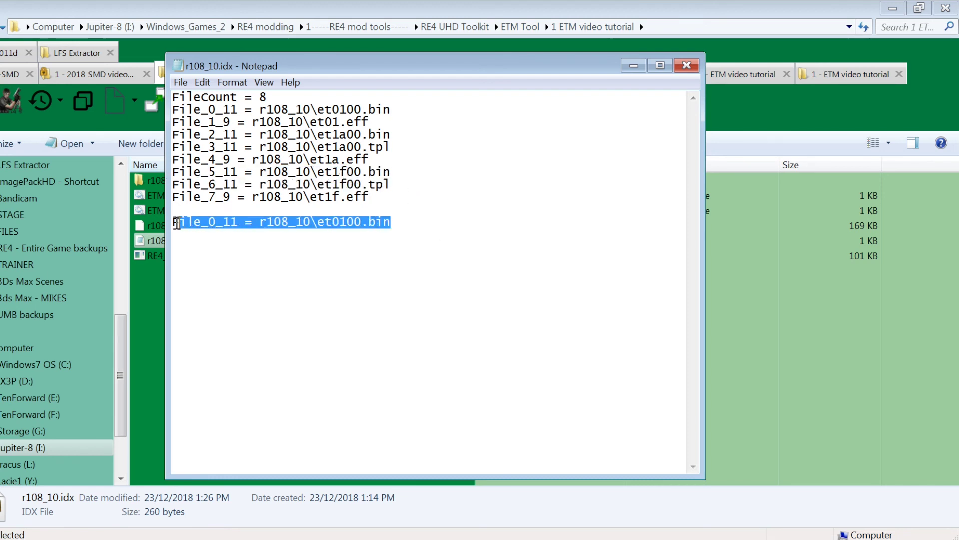
key("ctrl+v")
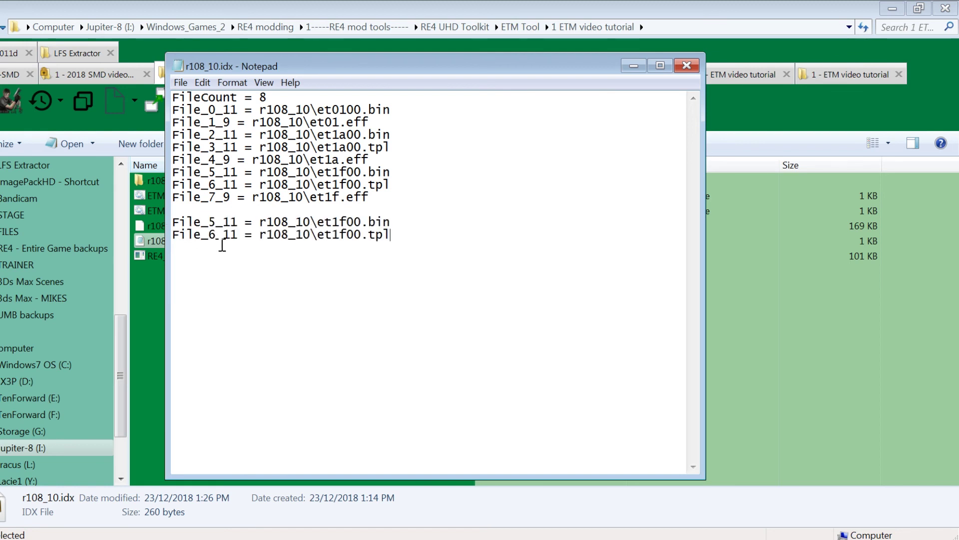
Step: Renumber the two appended index entries as File_8 and File_9
left_click_drag(210, 108, 212, 134)
left_click(215, 112)
left_click(214, 222)
key("BackSpace")
type("8")
Step: Examine how the 9 and 11 suffixes in the index entries relate to the .eff, .bin and .tpl files
left_click_drag(224, 125, 239, 146)
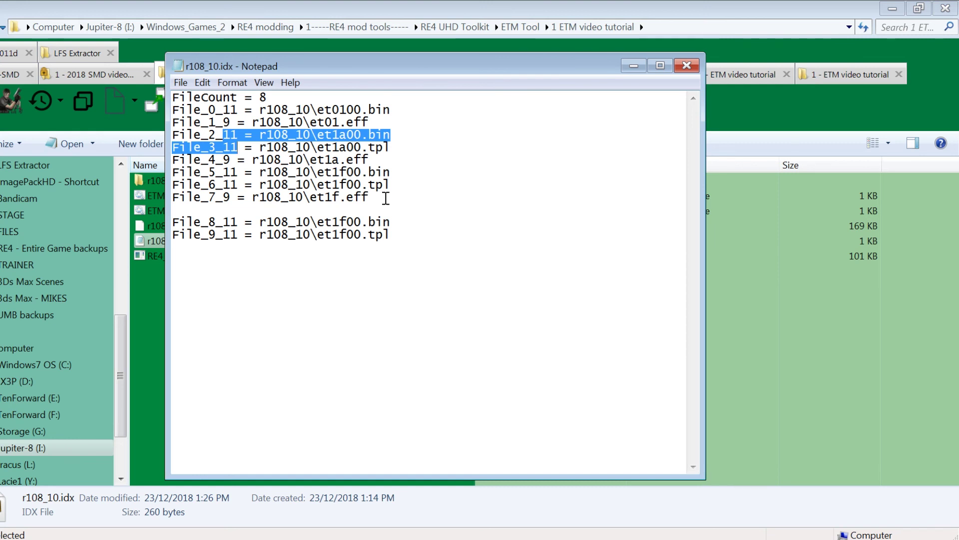
left_click(223, 197)
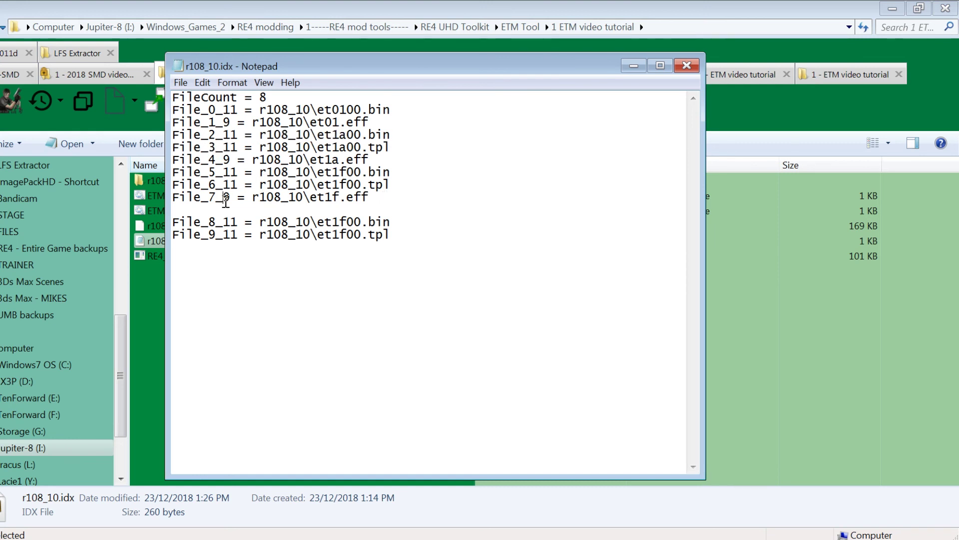
left_click_drag(223, 198, 230, 201)
left_click(228, 139)
left_click_drag(230, 136, 238, 110)
left_click_drag(267, 222, 310, 225)
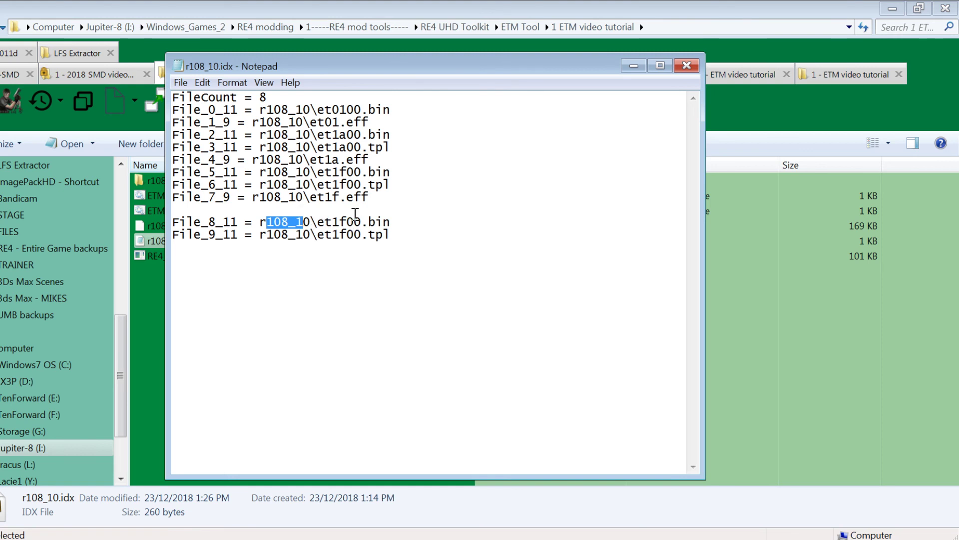
Step: Point the two appended entries to et1600.bin and et1600.tpl and remove the blank line above them
left_click(348, 221)
key("BackSpace")
type("6")
left_click(348, 234)
key("BackSpace")
type("6")
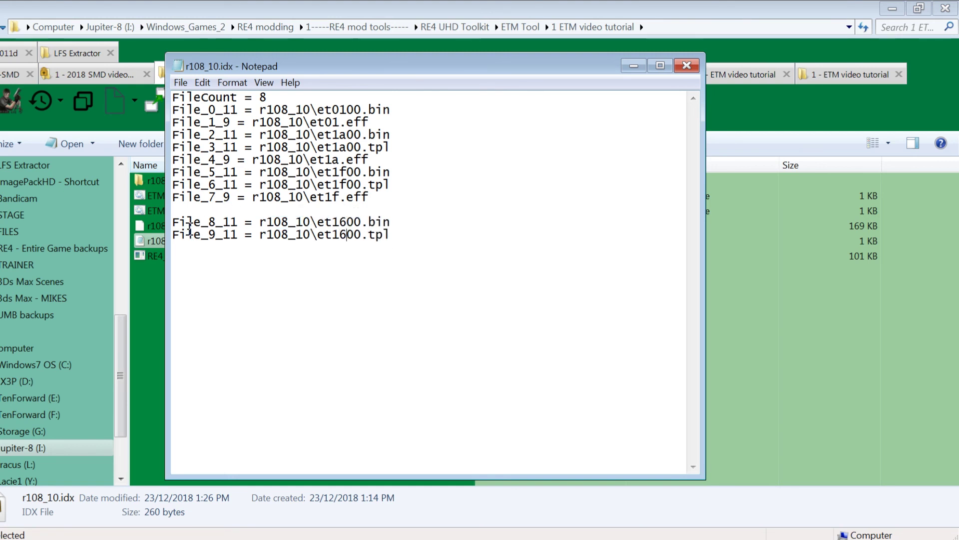
left_click(175, 221)
key("BackSpace")
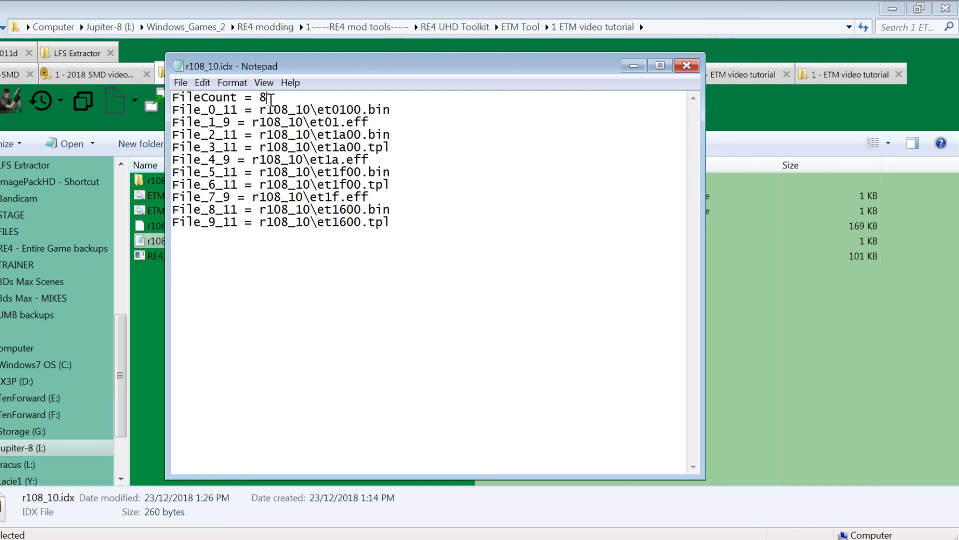
Step: Set FileCount to 10, save r108_10.idx and try to repack the archive with ETM_Repack.bat
left_click_drag(280, 99, 172, 100)
left_click(278, 99)
key("BackSpace")
type("10")
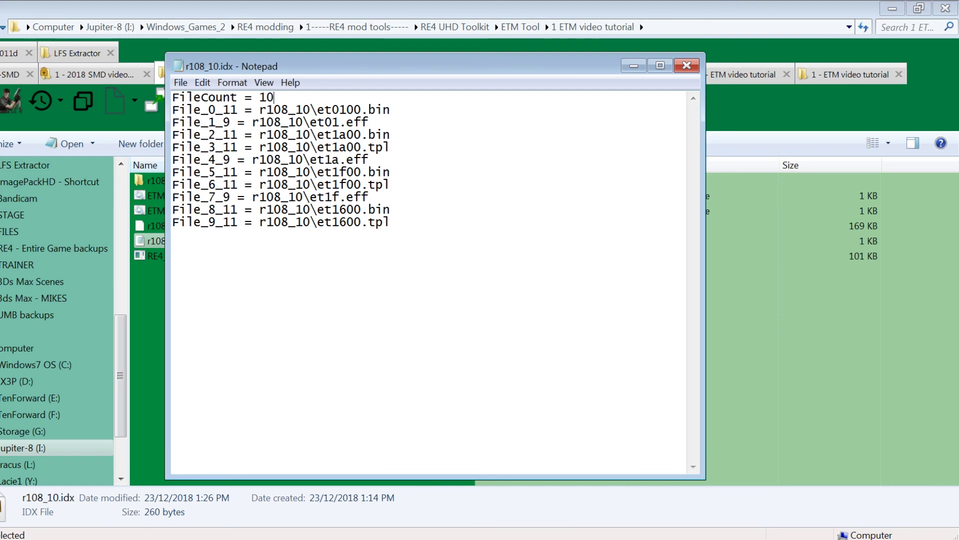
left_click(180, 83)
left_click(200, 127)
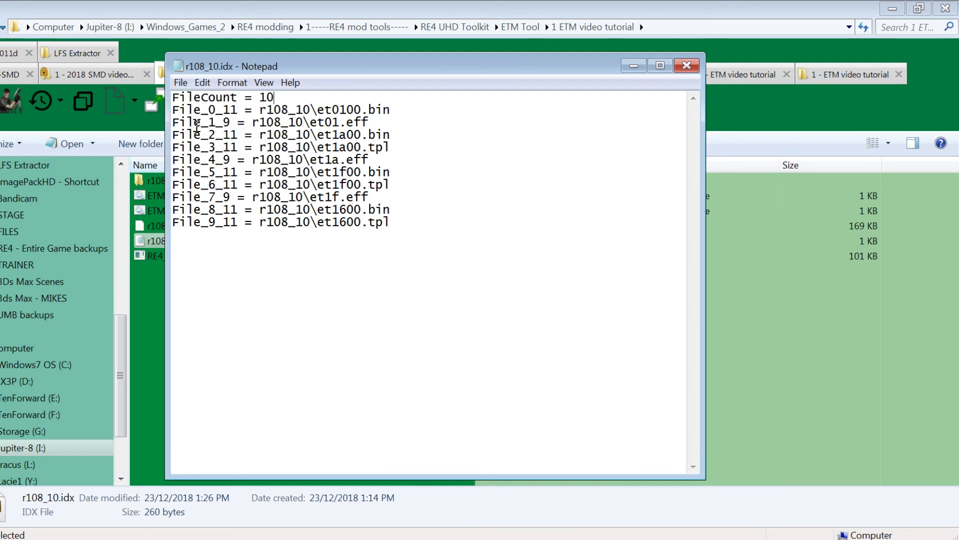
left_click(686, 67)
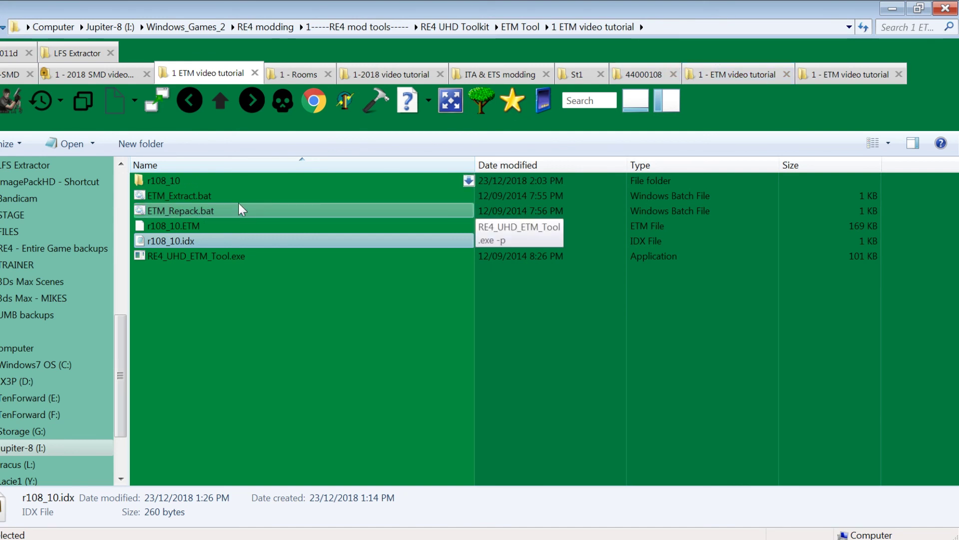
double_click(209, 208)
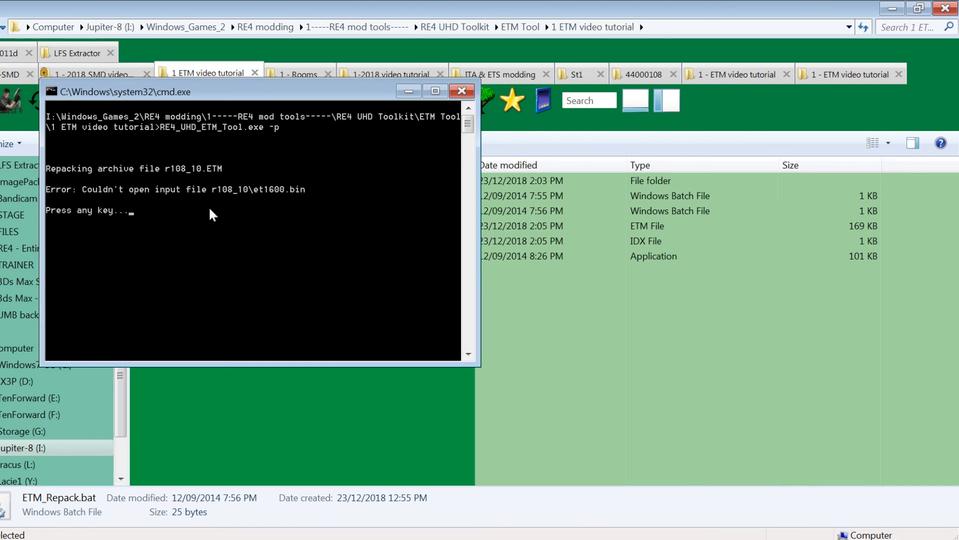
key("Return")
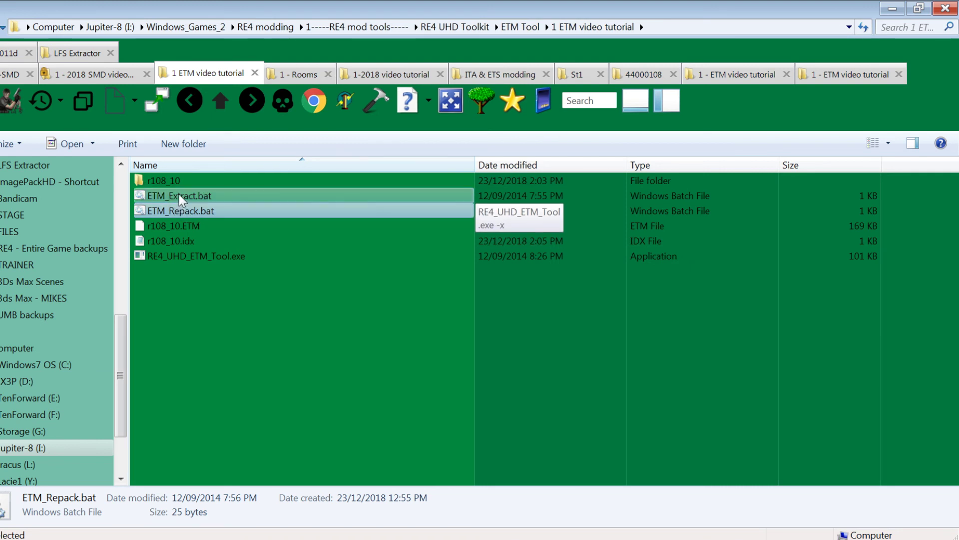
Step: Correct the File_8 and File_9 entries in r108_10.idx to et0600.bin and et0600.tpl, then save and close the file
right_click(181, 240)
key("e")
key("Return")
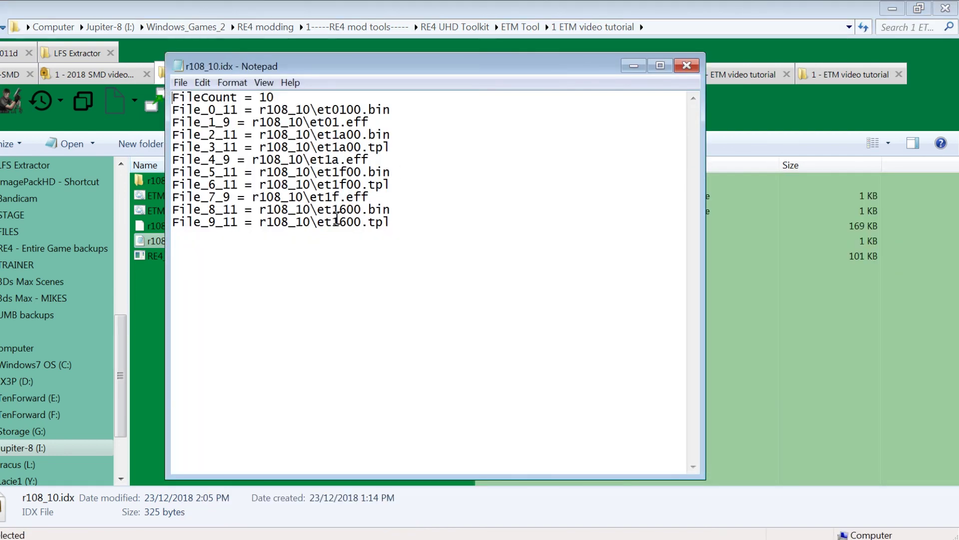
left_click(340, 219)
key("BackSpace")
type("0")
key("Up")
key("BackSpace")
type("0")
left_click(199, 82)
mouse_move(185, 83)
left_click(195, 126)
left_click(686, 65)
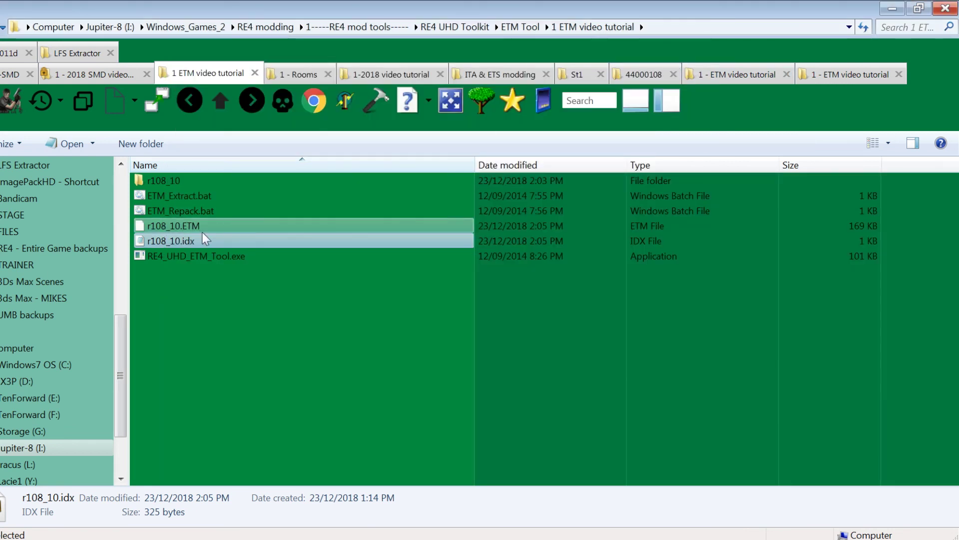
Step: Repack the archive with ETM_Repack.bat and copy the r108_10.ETM file
double_click(195, 215)
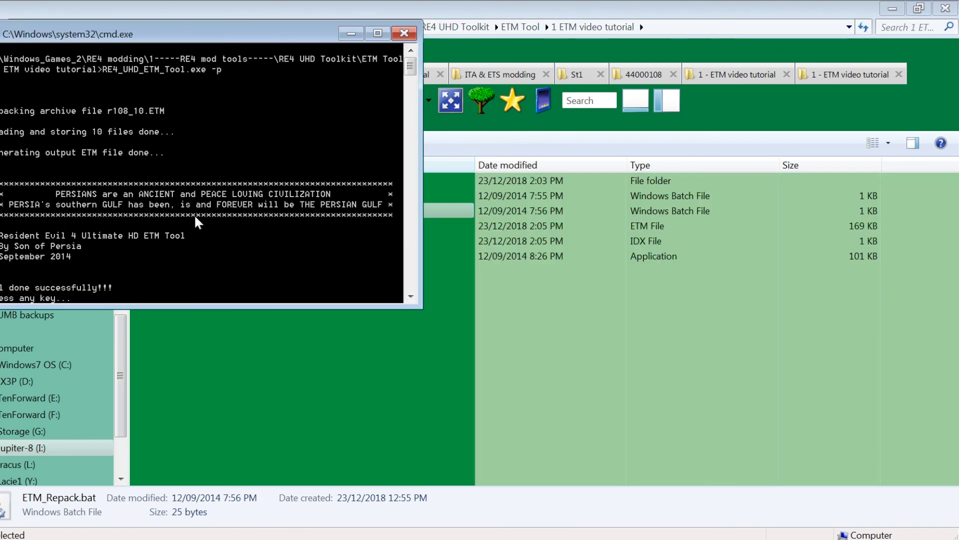
key("Return")
left_click(190, 227)
right_click(191, 226)
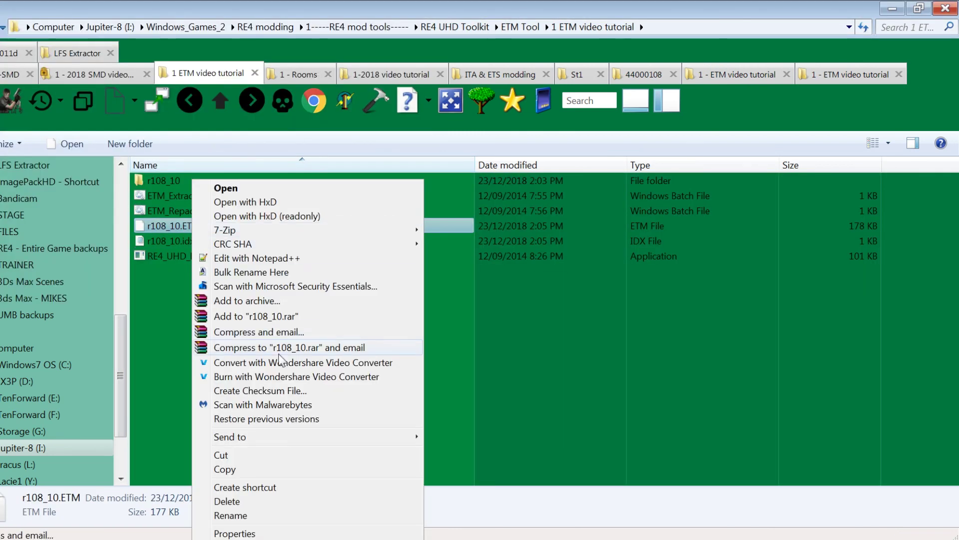
left_click(273, 460)
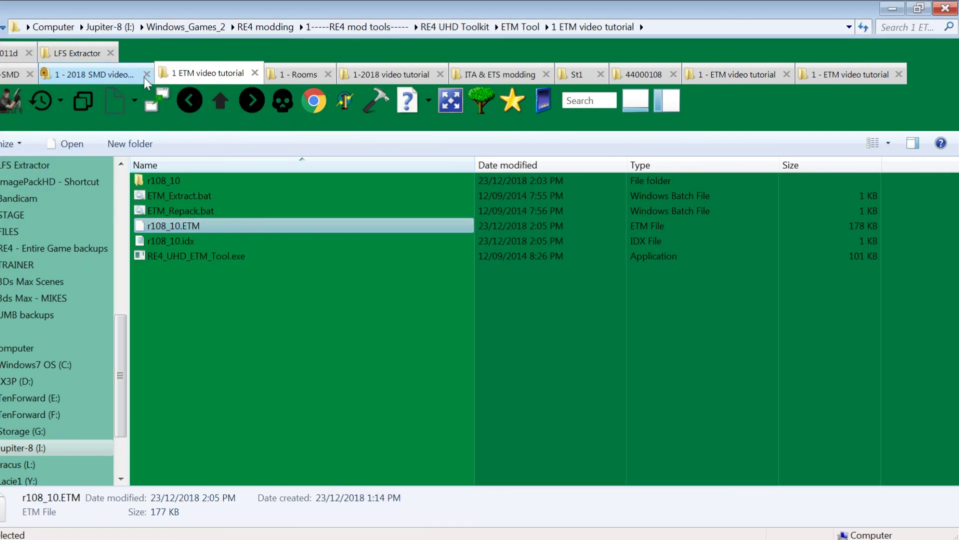
Step: Move the copied r108_10.ETM into the UDAS tool's r108 folder and repack r108.udas with UDAS_Repack.bat
left_click(95, 73)
left_click(177, 310)
key("ctrl+v")
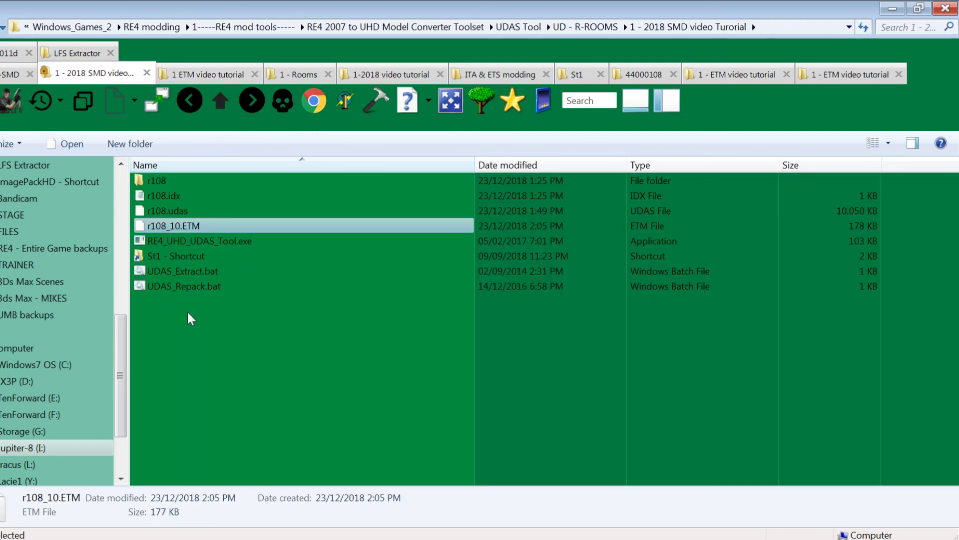
left_click_drag(176, 228, 182, 182)
left_click(56, 149)
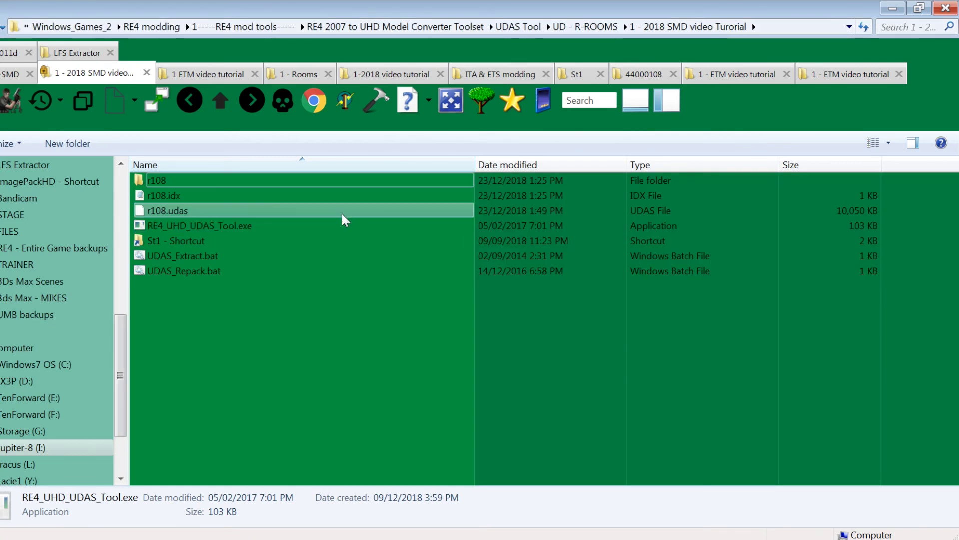
double_click(211, 271)
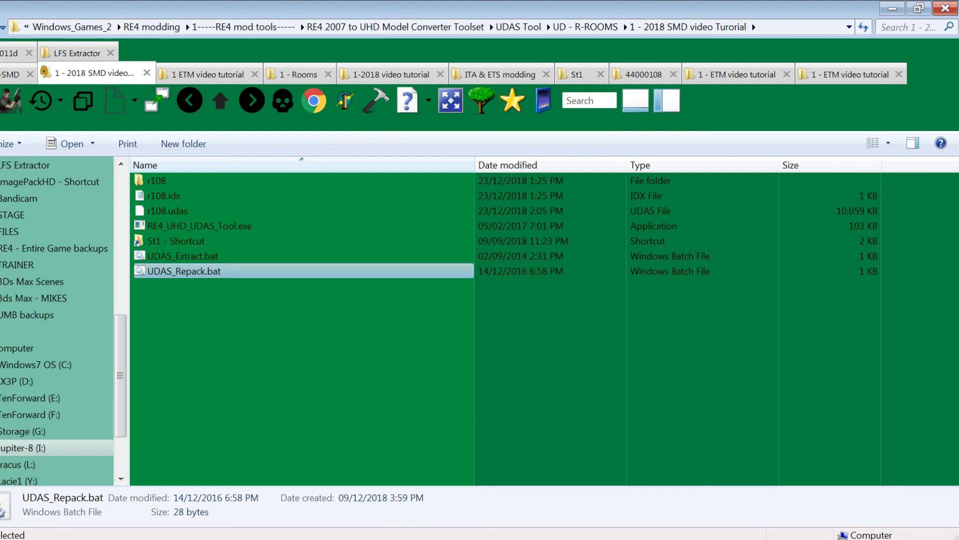
Step: Open "1 - ETM-ETS-ITM-ITA Modding 003.docx" from the ITA & ETS modding tutorials folder and maximize its window
left_click(743, 75)
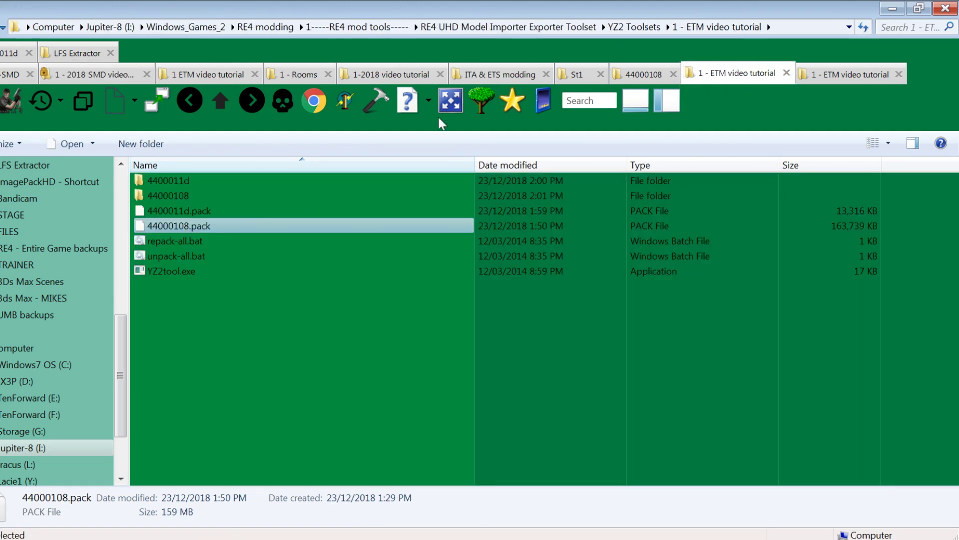
left_click(405, 107)
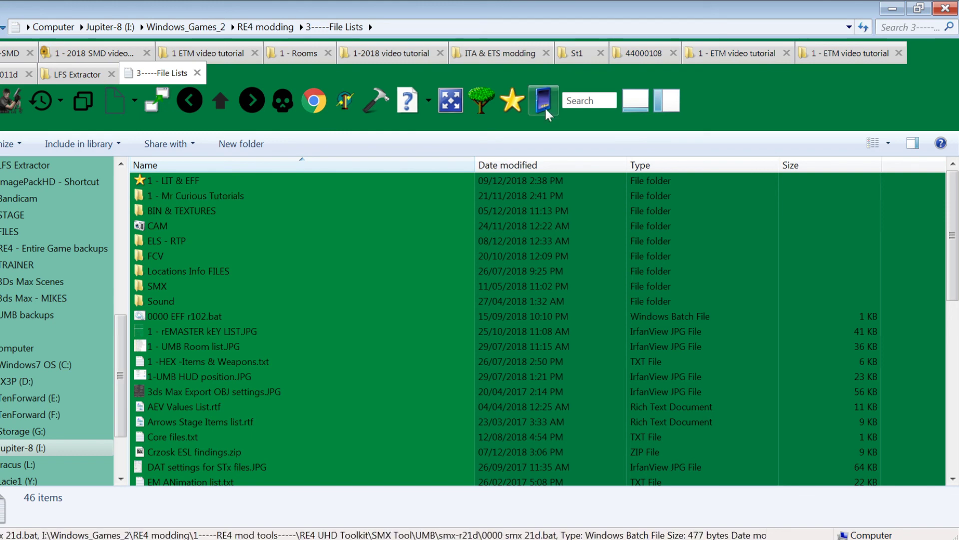
double_click(209, 197)
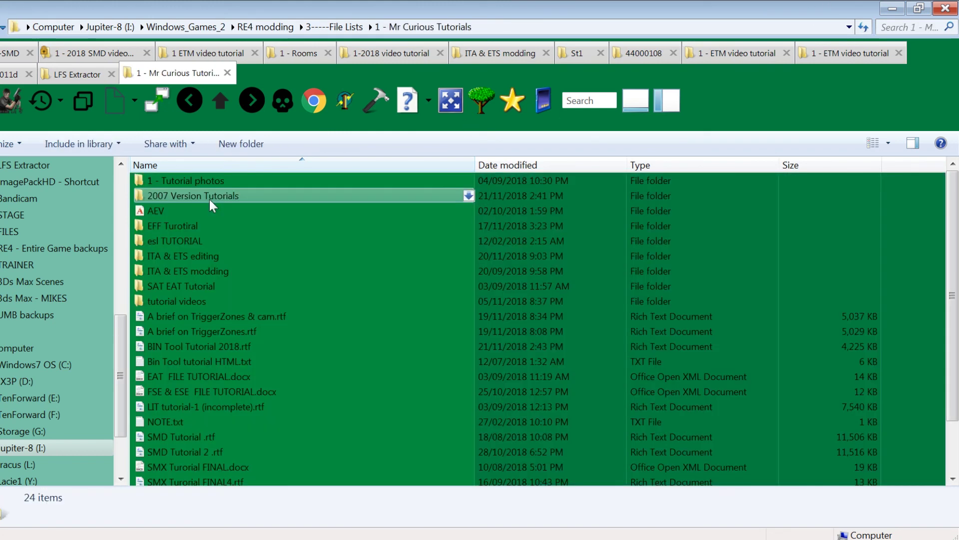
double_click(198, 271)
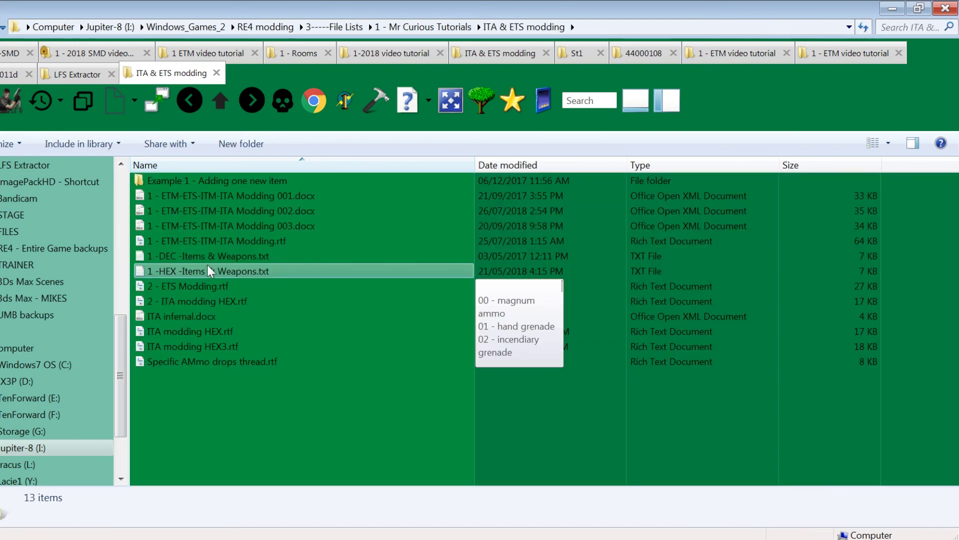
double_click(243, 229)
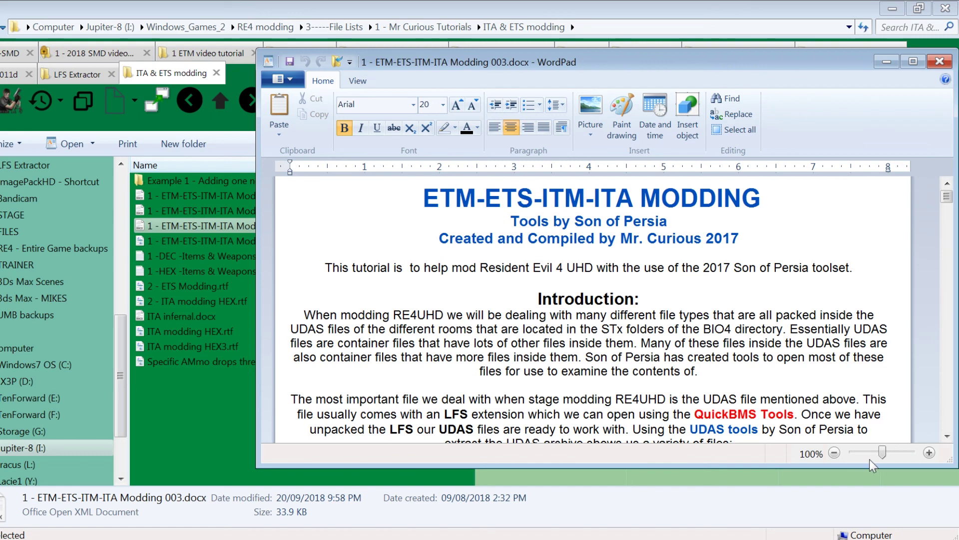
left_click(913, 62)
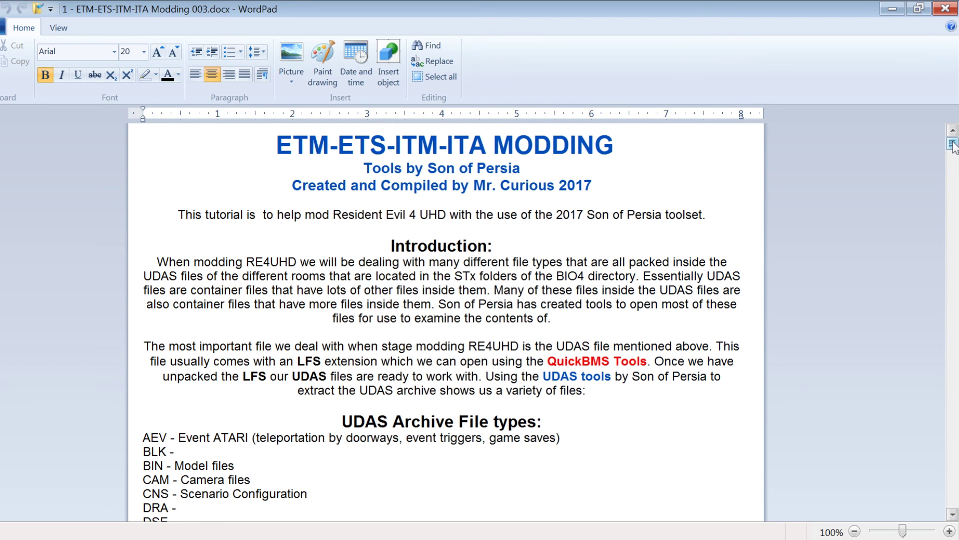
Step: Read the tutorial's ETM and ETS introductions, including what the ETS file governs, and its chapter list
left_click_drag(953, 146, 953, 170)
scroll(515, 248, "down", 3)
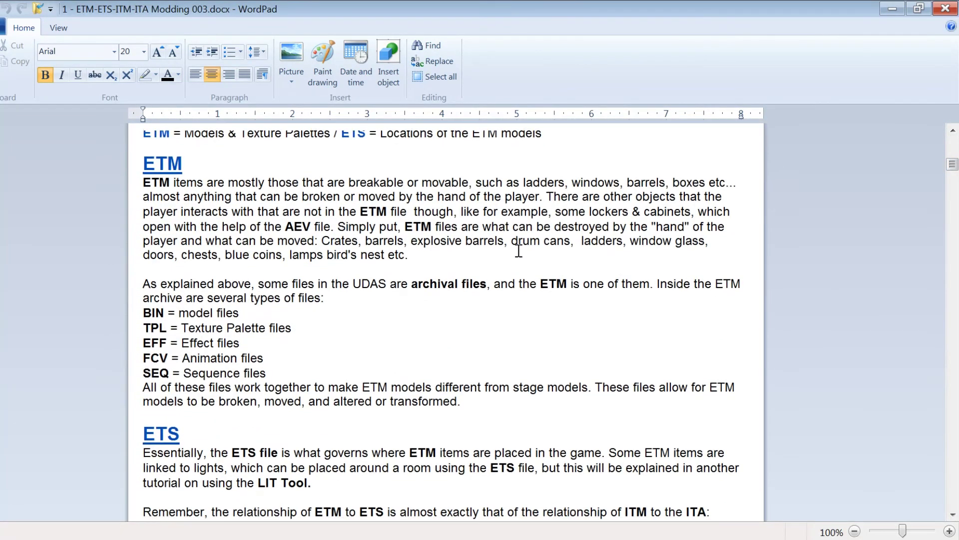
left_click_drag(325, 334, 600, 337)
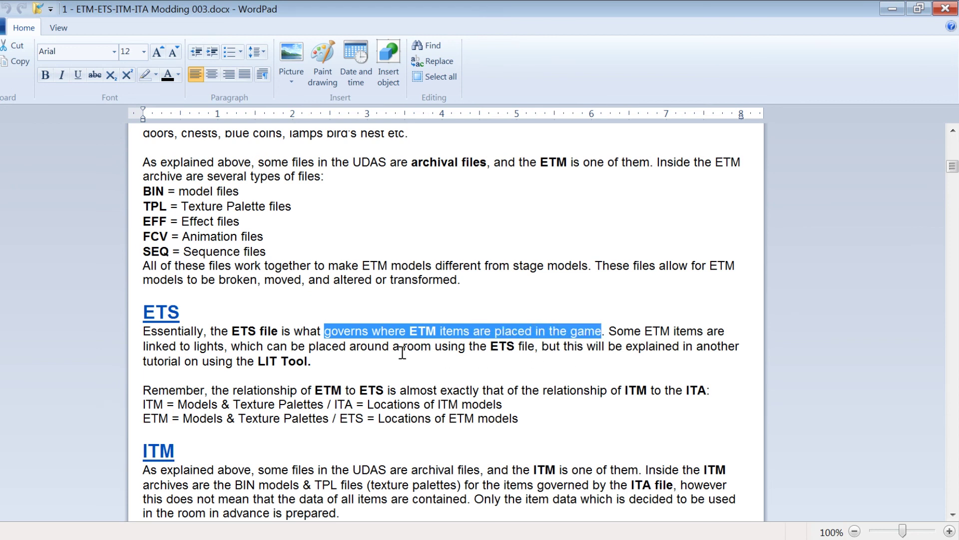
scroll(403, 352, "down", 5)
scroll(402, 352, "down", 6)
scroll(402, 352, "down", 3)
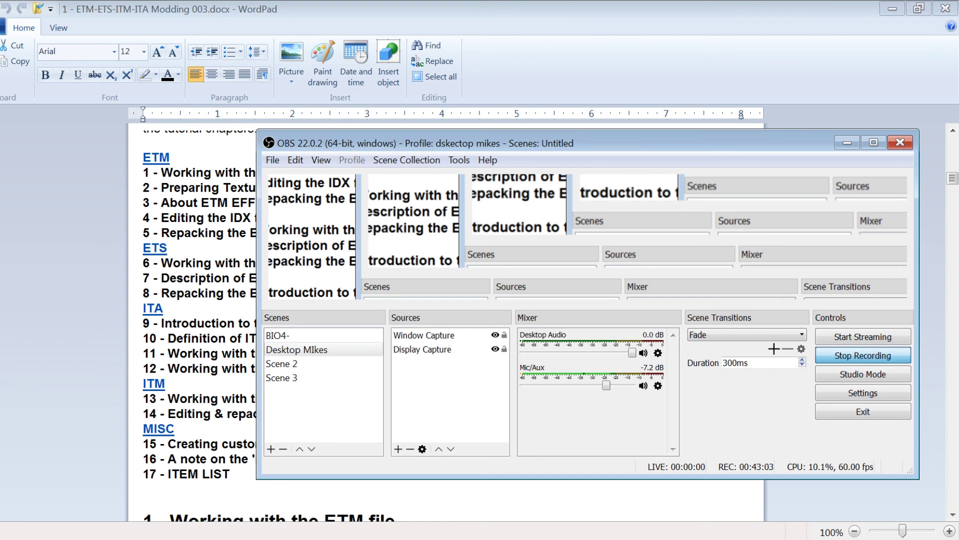
left_click(695, 498)
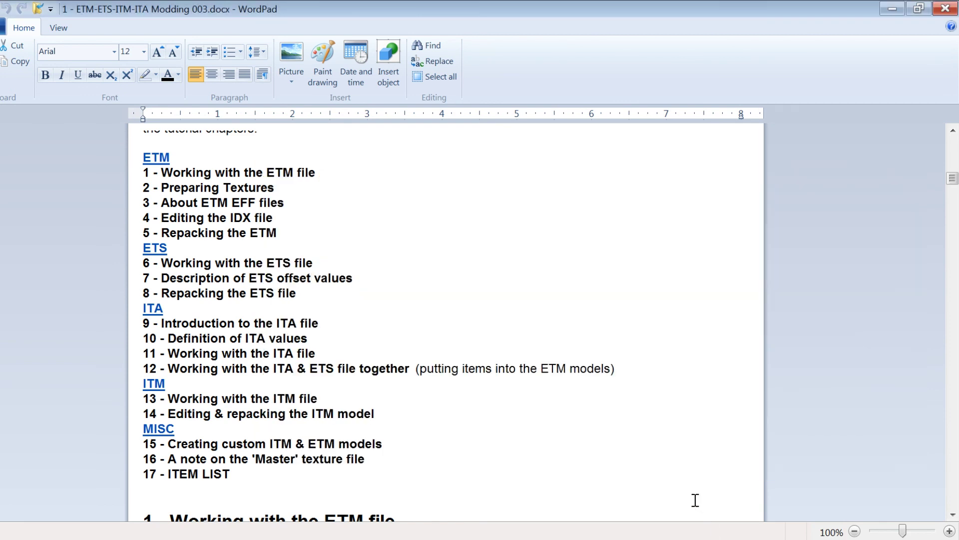
Step: Minimize the tutorial document, switch to MilkShape 3D and orbit the ladder model to inspect its rungs
left_click(892, 8)
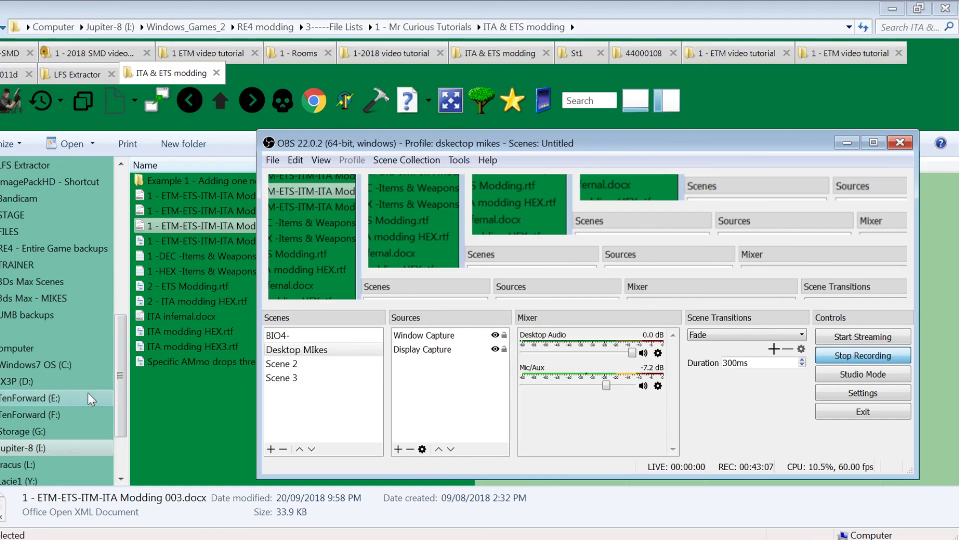
left_click(190, 408)
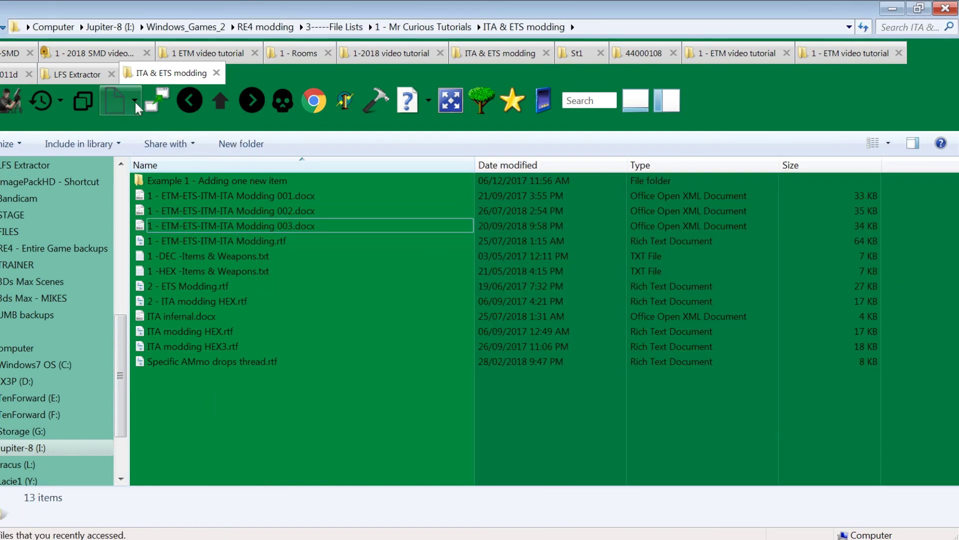
left_click(99, 53)
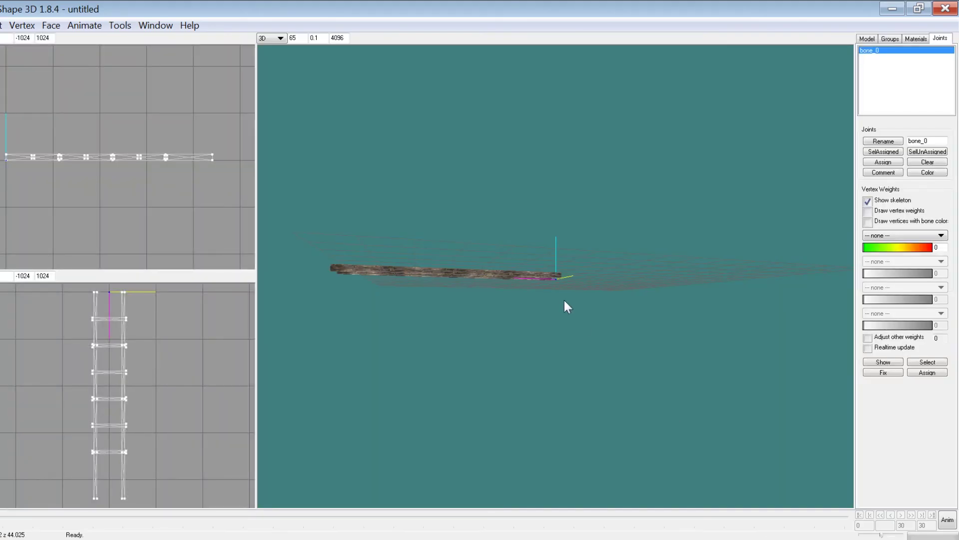
left_click_drag(565, 301, 569, 255)
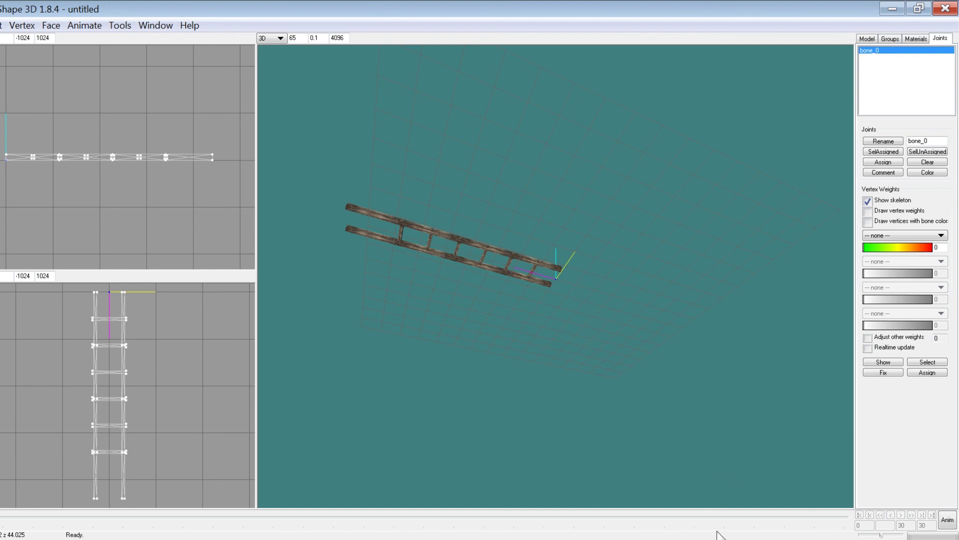
Step: Switch back to the WordPad tutorial and review its title and the chapter on ETM EFF files with the hex editing example
left_click(518, 539)
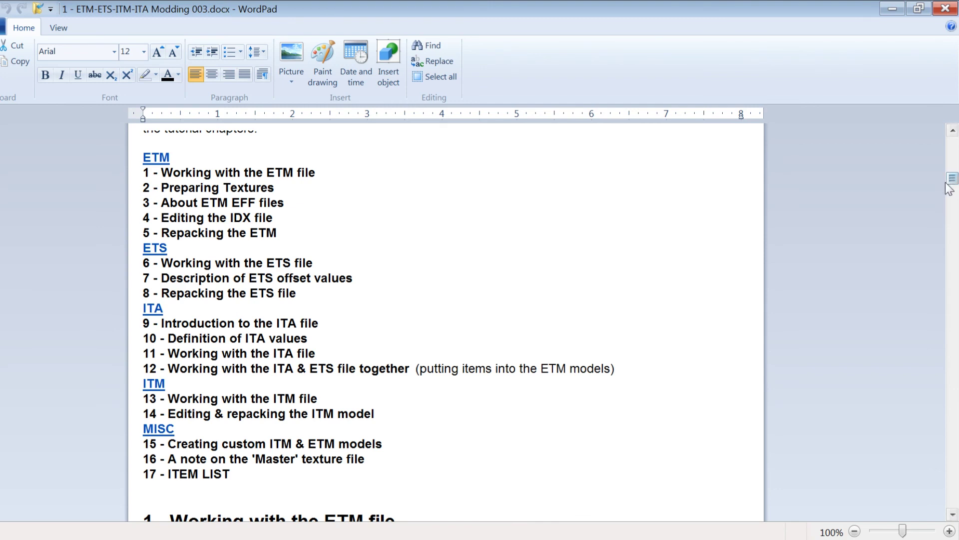
left_click_drag(952, 178, 952, 143)
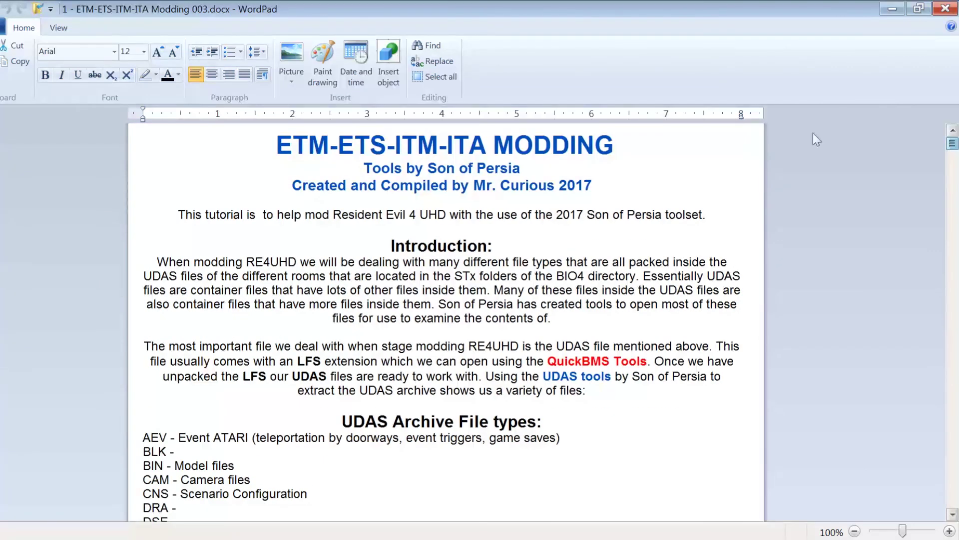
left_click_drag(395, 145, 494, 147)
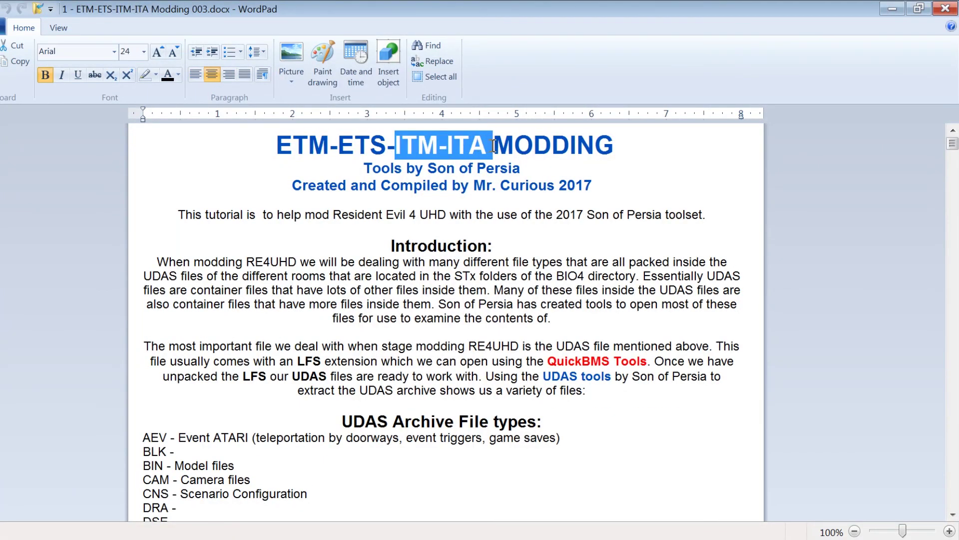
left_click_drag(951, 146, 951, 238)
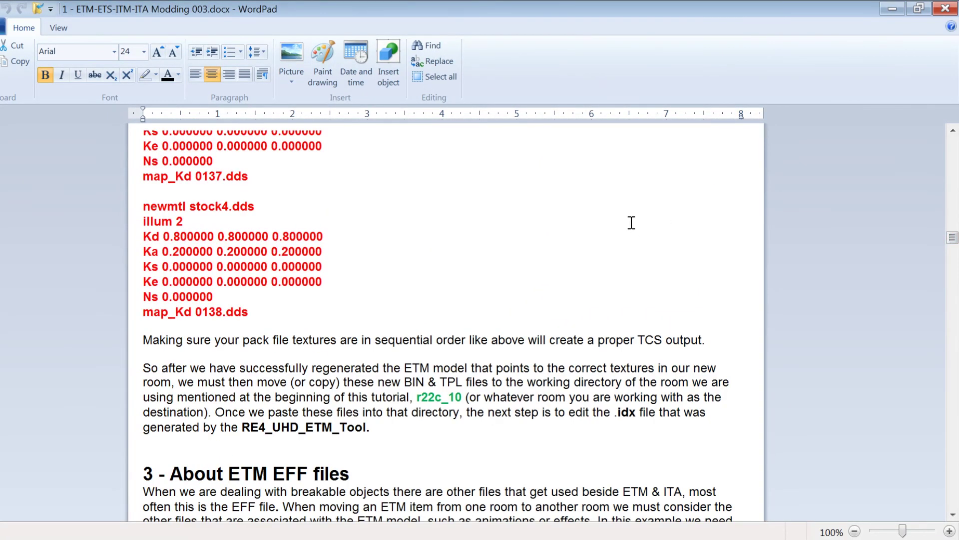
scroll(632, 223, "down", 2)
scroll(631, 222, "down", 6)
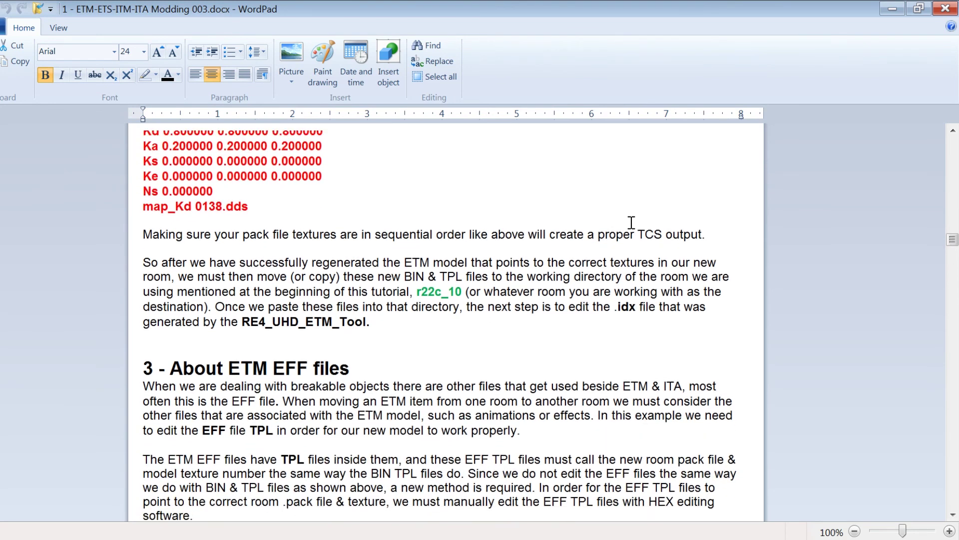
scroll(632, 223, "down", 5)
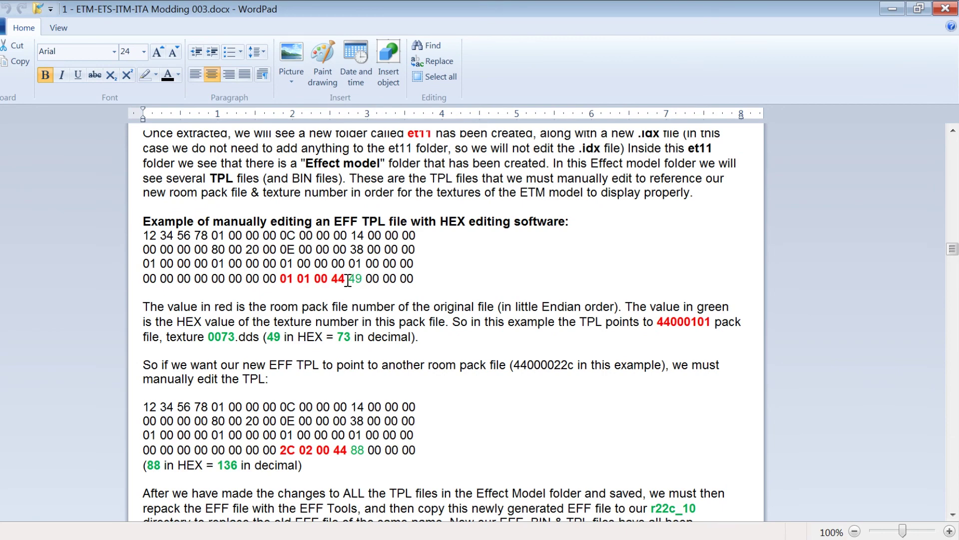
left_click_drag(346, 278, 367, 278)
scroll(368, 278, "down", 3)
scroll(369, 278, "down", 12)
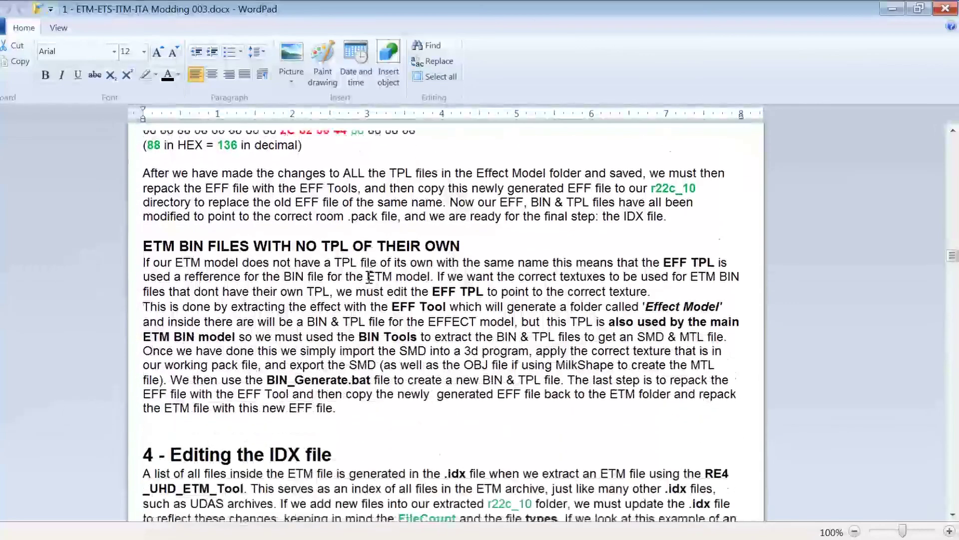
Step: Review the chapters on editing the IDX file, repacking the ETM and the extracted ETS example, and return to the document's start
scroll(369, 278, "down", 1)
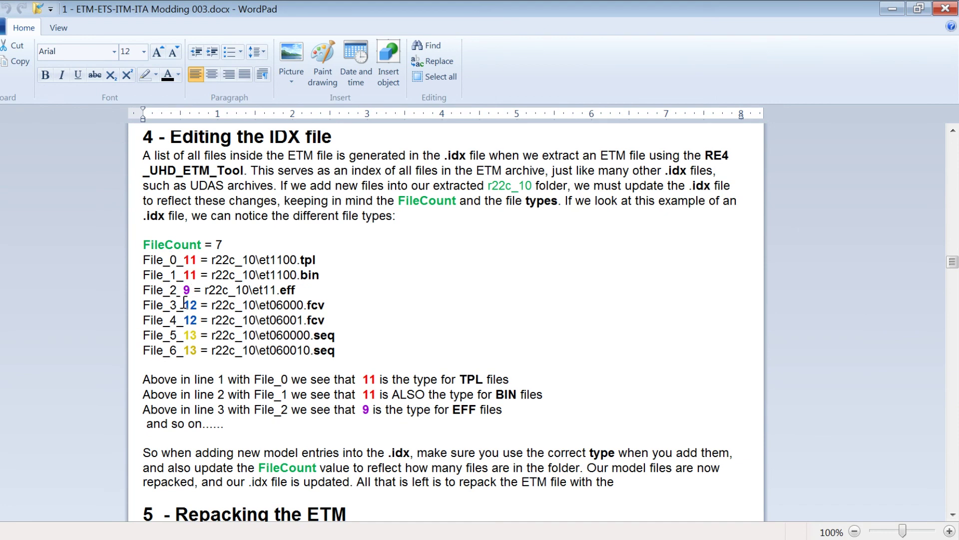
scroll(425, 360, "down", 1)
scroll(425, 360, "down", 6)
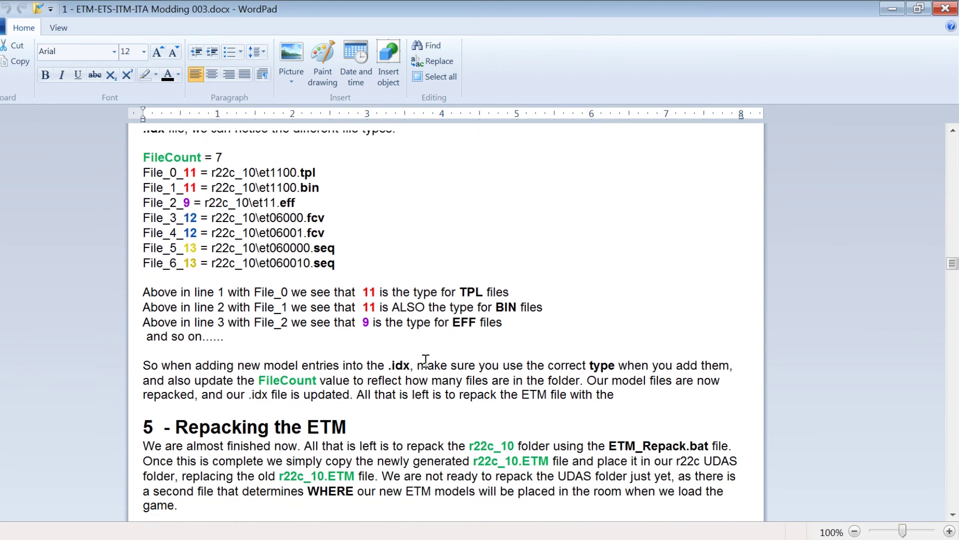
scroll(425, 360, "down", 8)
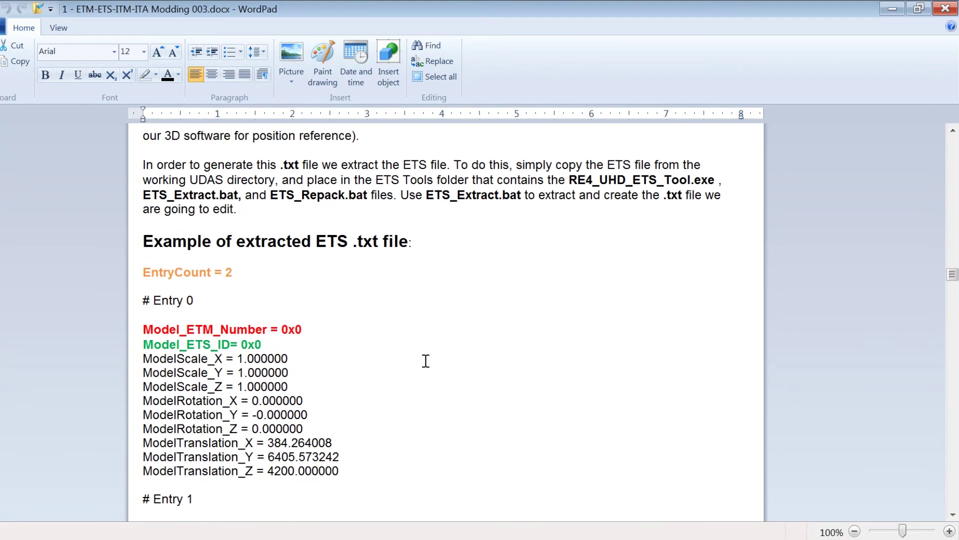
scroll(426, 360, "down", 1)
left_click_drag(182, 195, 370, 374)
scroll(370, 374, "down", 1)
scroll(668, 250, "up", 8)
left_click_drag(955, 271, 953, 118)
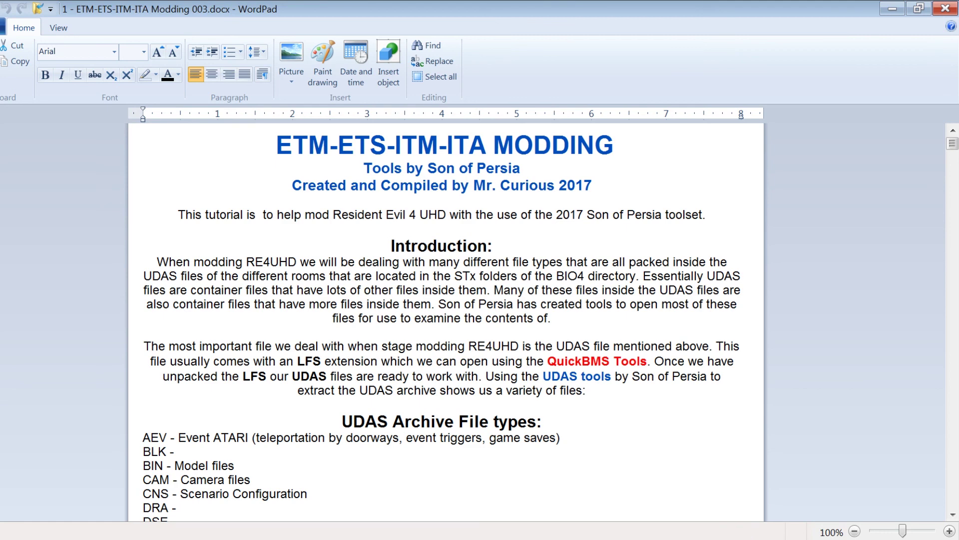
left_click(744, 537)
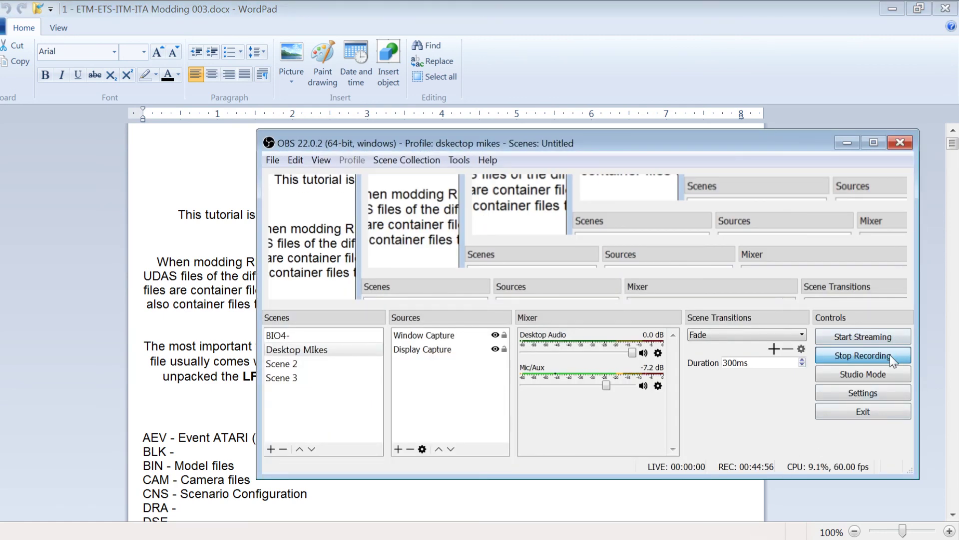